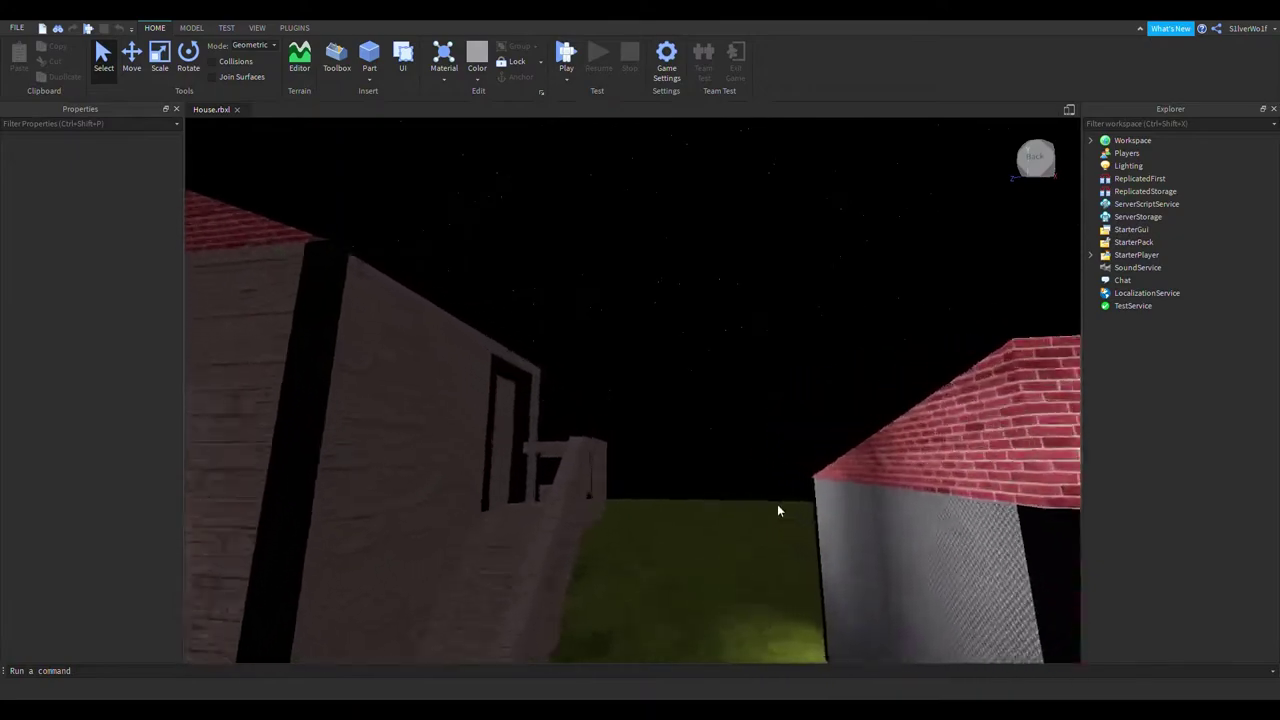
Look over the house exterior on the side with the stairs and the raised balcony
{"action": "right_click_drag", "start_coordinate": [768, 509], "coordinate": [789, 529]}
{"action": "key", "text": "s"}
{"action": "key", "text": "s"}
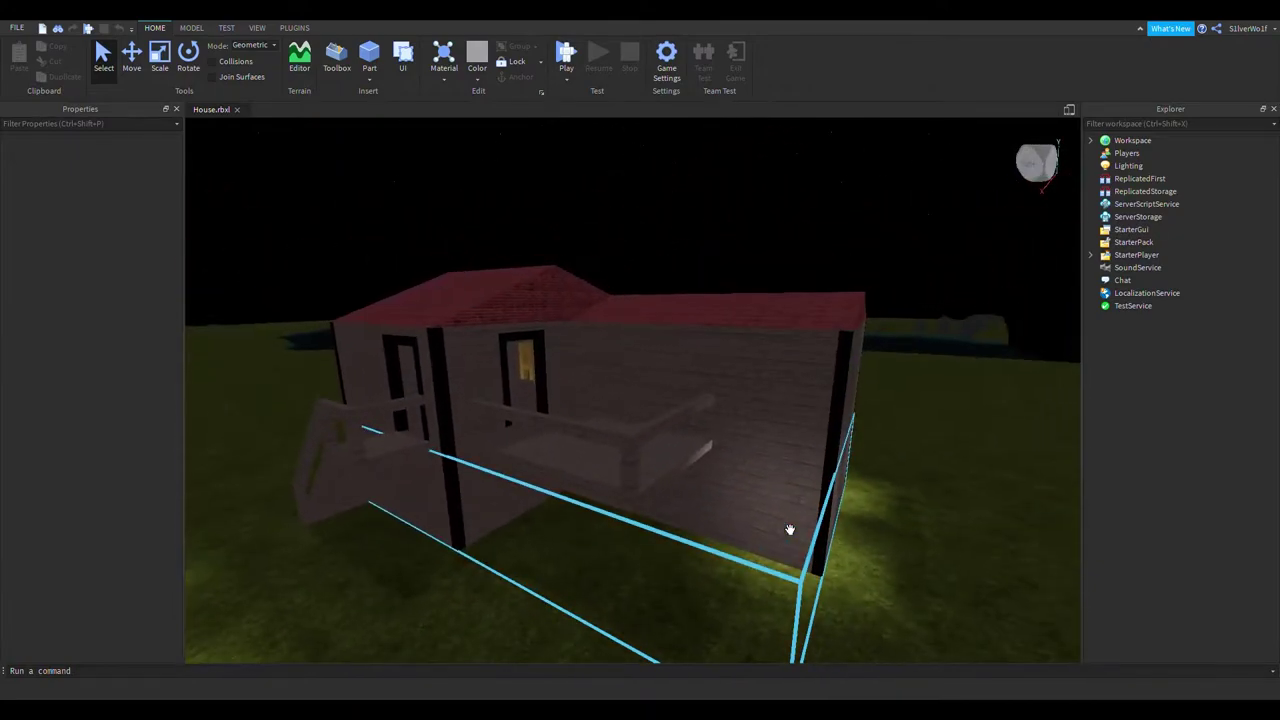
{"action": "right_click_drag", "start_coordinate": [778, 250], "coordinate": [768, 291]}
{"action": "key", "text": "w"}
{"action": "key", "text": "d"}
{"action": "key", "text": "a"}
{"action": "right_click_drag", "start_coordinate": [886, 337], "coordinate": [864, 314]}
{"action": "key", "text": "w"}
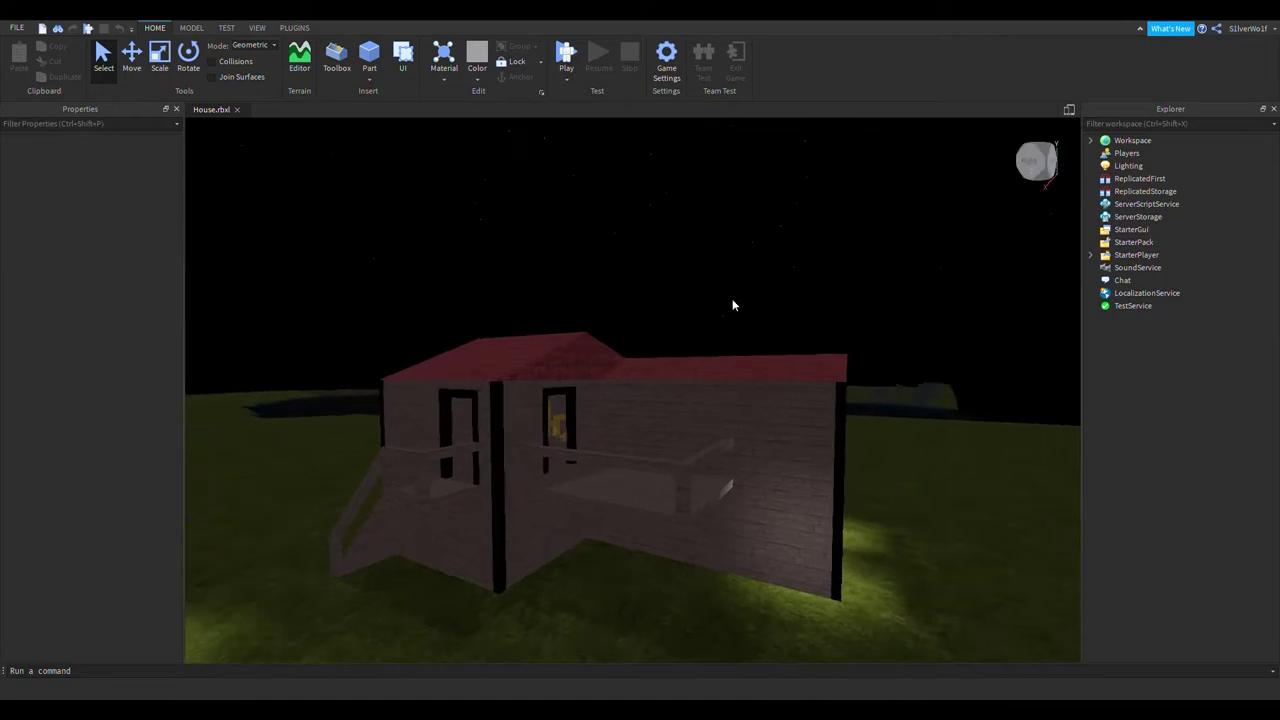
{"action": "key", "text": "w"}
{"action": "key", "text": "d"}
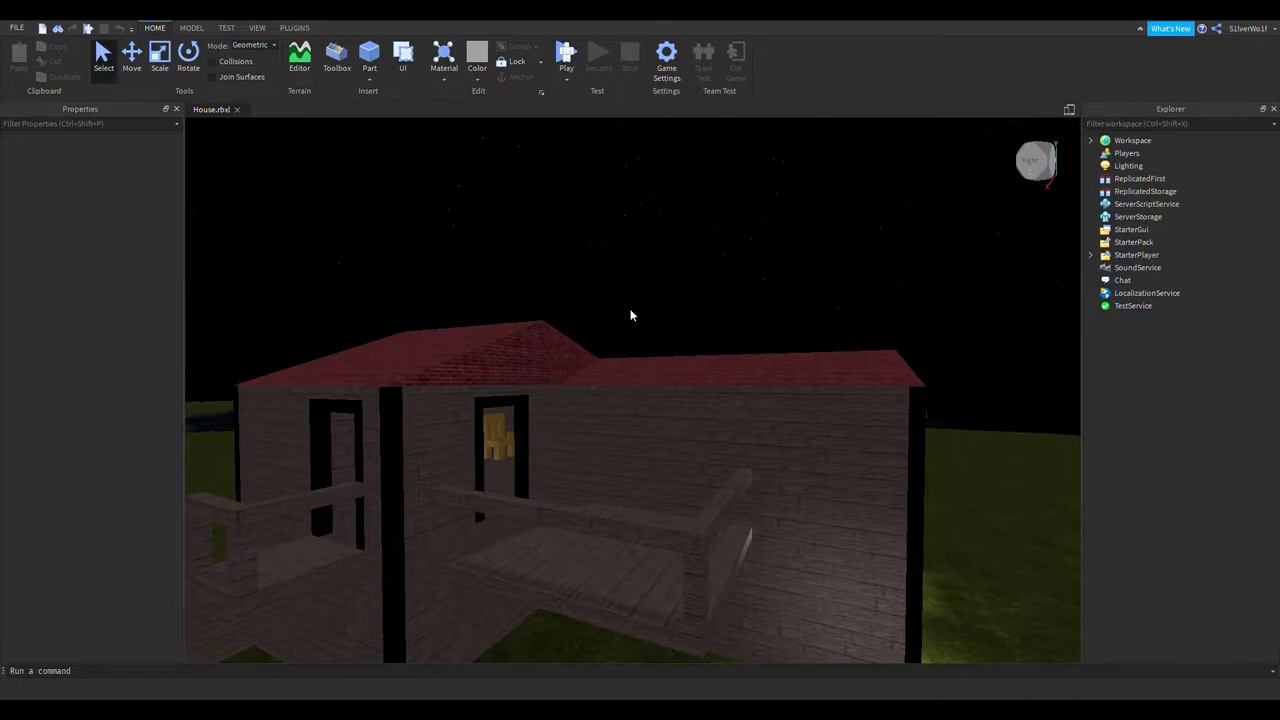
Inspect the raised balcony from several angles, including its corner railing post and the adjoining house walls
{"action": "key", "text": "w"}
{"action": "right_click_drag", "start_coordinate": [665, 305], "coordinate": [703, 296]}
{"action": "key", "text": "s"}
{"action": "key", "text": "d"}
{"action": "key", "text": "w"}
{"action": "right_click_drag", "start_coordinate": [794, 345], "coordinate": [812, 358]}
{"action": "key", "text": "s"}
{"action": "key", "text": "w"}
{"action": "right_click_drag", "start_coordinate": [629, 525], "coordinate": [620, 528]}
{"action": "key", "text": "s"}
{"action": "left_click", "coordinate": [577, 537]}
{"action": "key", "text": "w"}
{"action": "right_click_drag", "start_coordinate": [851, 594], "coordinate": [830, 573]}
{"action": "key", "text": "a"}
{"action": "key", "text": "d"}
{"action": "key", "text": "s"}
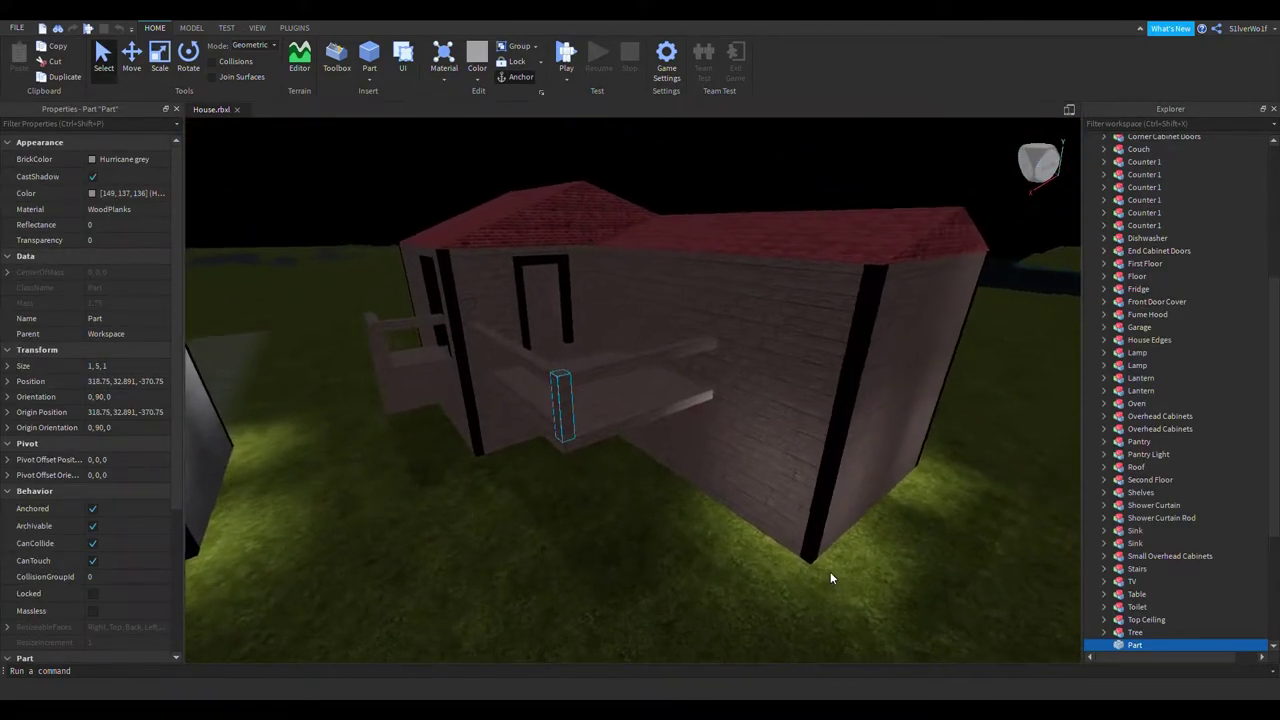
{"action": "key", "text": "s"}
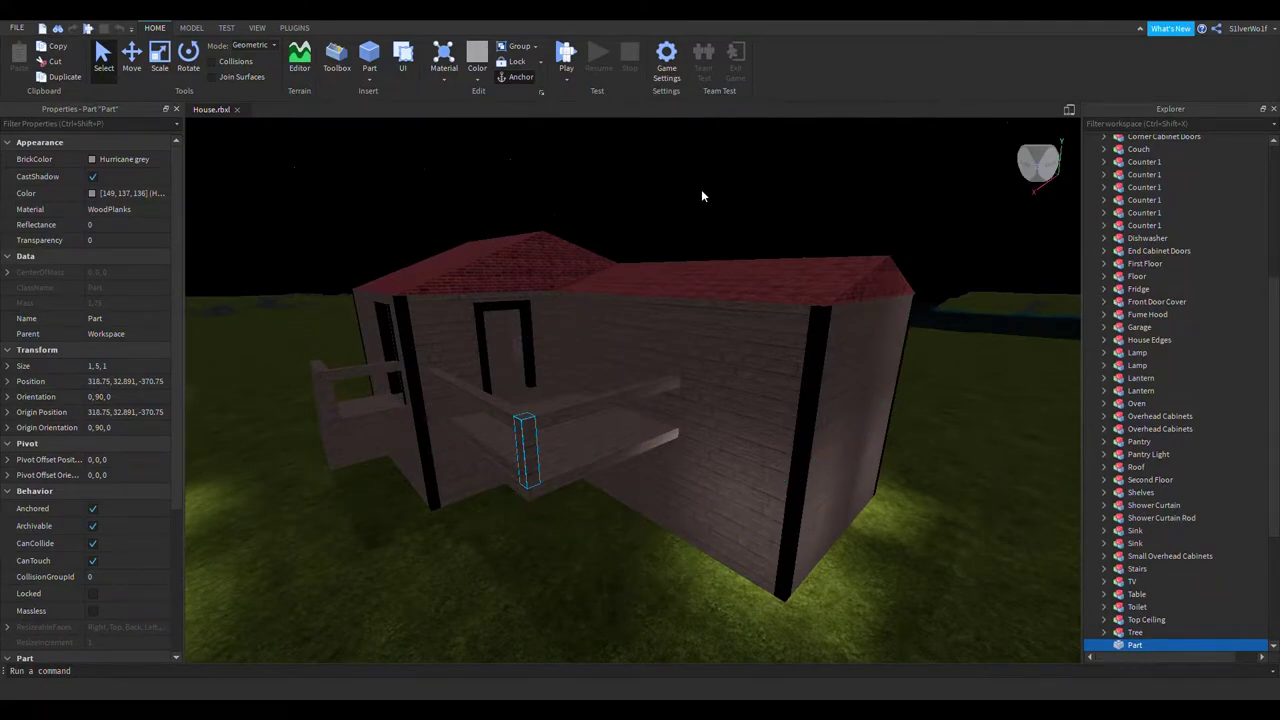
Lower the Front Door Cover model by 0.25 studs above the front doorway
{"action": "key", "text": "w"}
{"action": "key", "text": "a"}
{"action": "right_click_drag", "start_coordinate": [666, 532], "coordinate": [738, 541]}
{"action": "key", "text": "a"}
{"action": "key", "text": "w"}
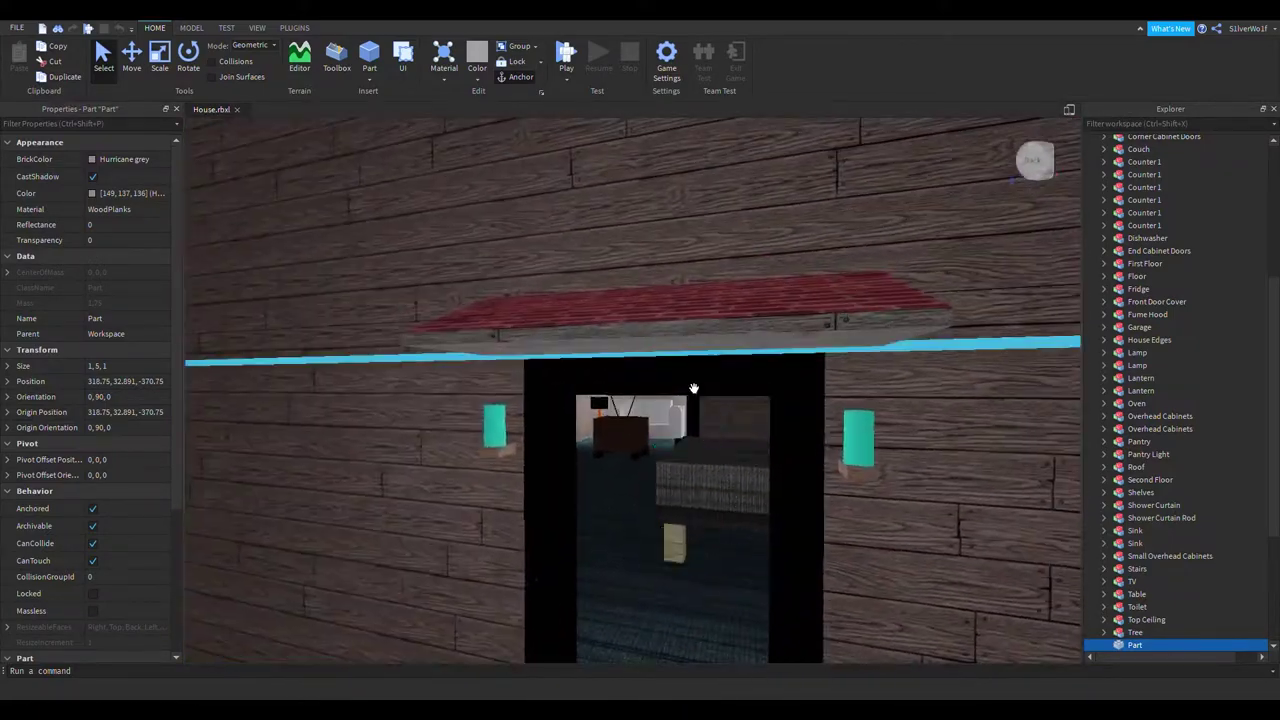
{"action": "left_click", "coordinate": [670, 356]}
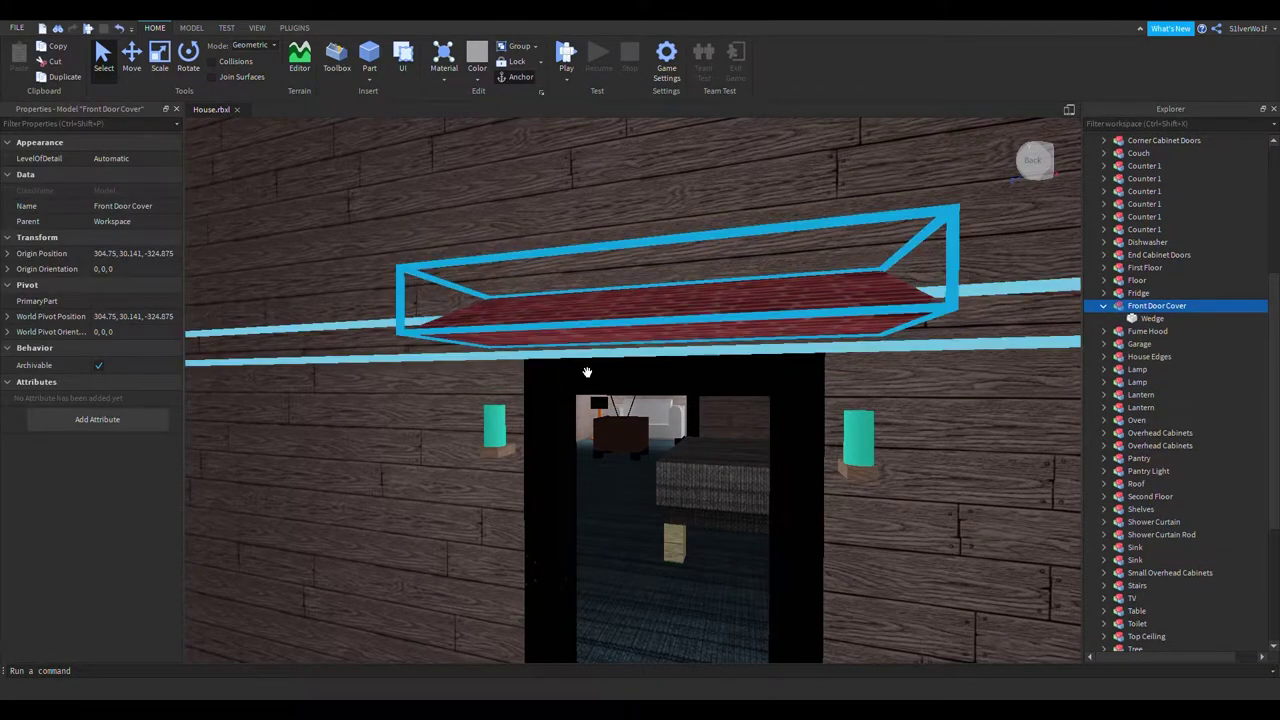
{"action": "left_click", "coordinate": [191, 27]}
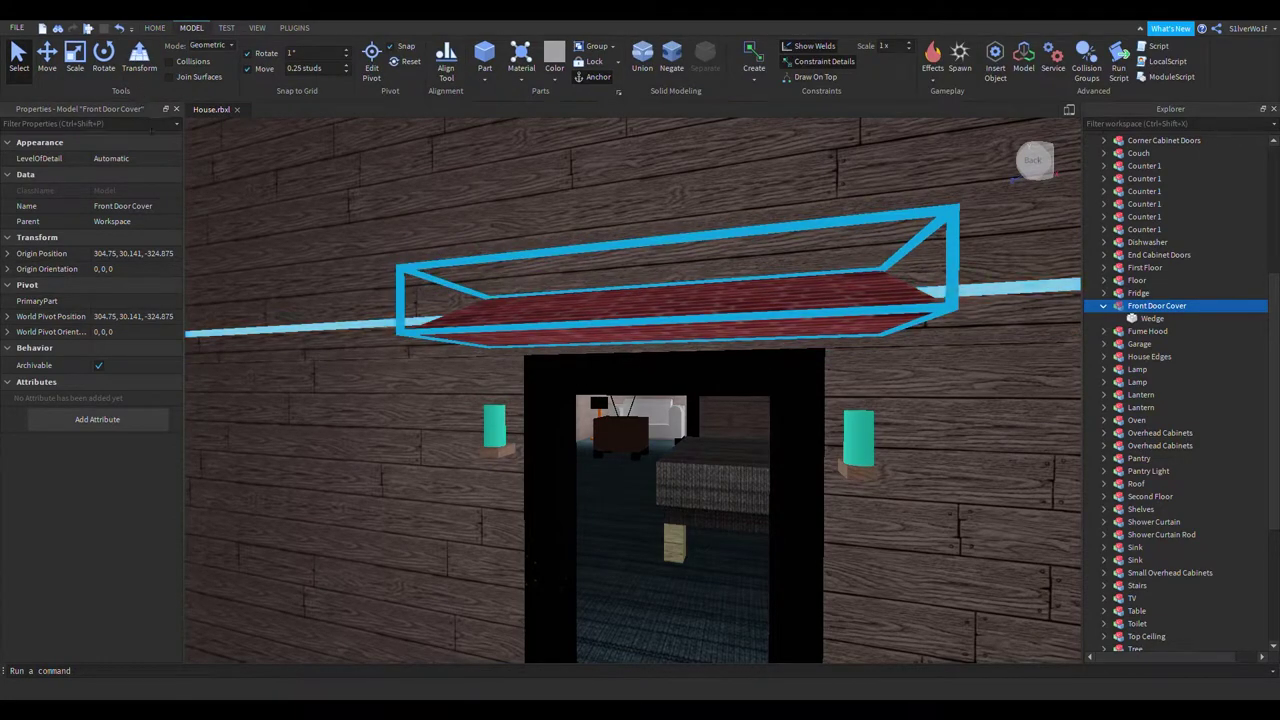
{"action": "key", "text": "ctrl+2"}
{"action": "left_click_drag", "start_coordinate": [648, 364], "coordinate": [647, 376]}
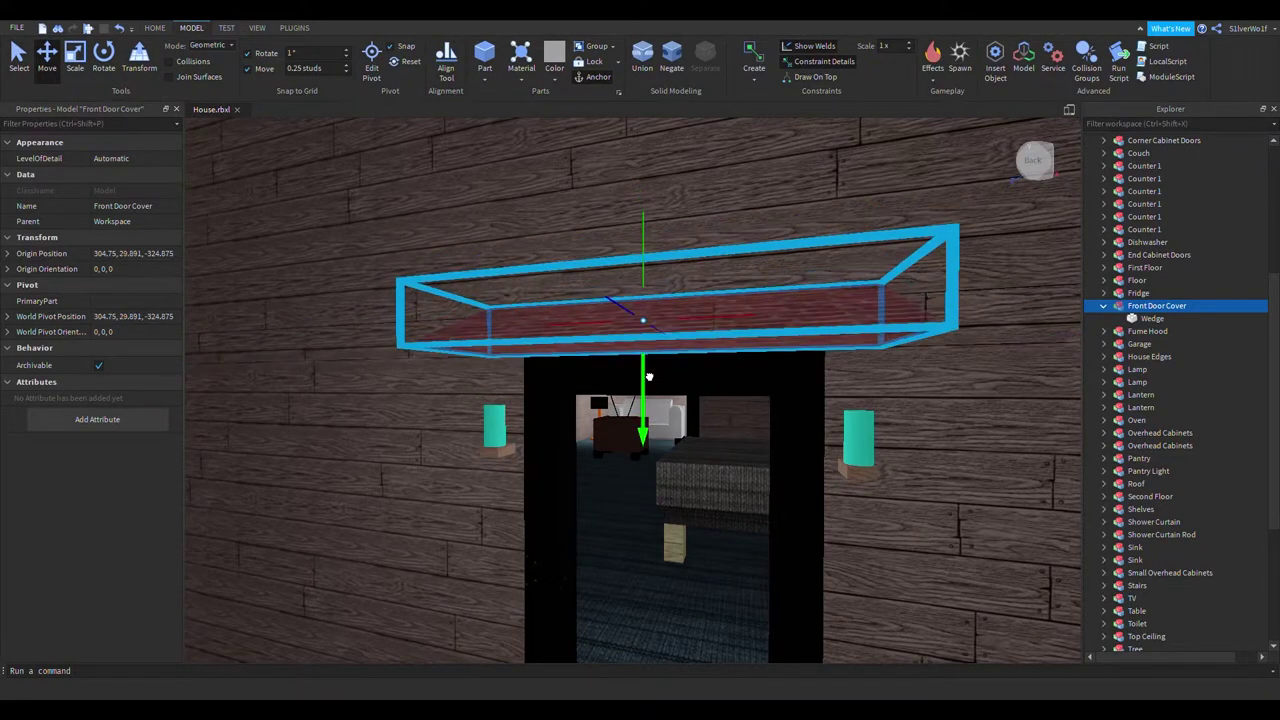
{"action": "scroll", "coordinate": [751, 469], "scroll_direction": "down", "scroll_amount": 8}
{"action": "left_click", "coordinate": [850, 337]}
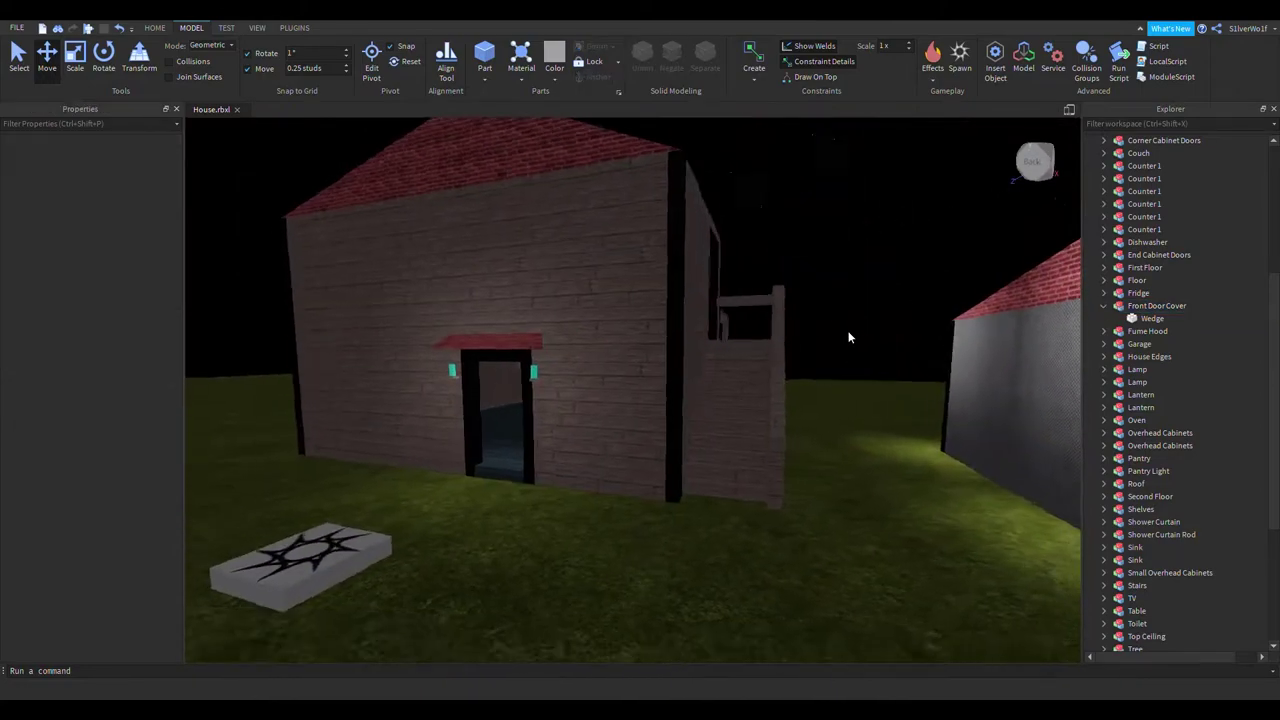
Lower the Front Door Cover another 0.5 studs, to a height of 29.391
{"action": "scroll", "coordinate": [574, 340], "scroll_direction": "up", "scroll_amount": 15}
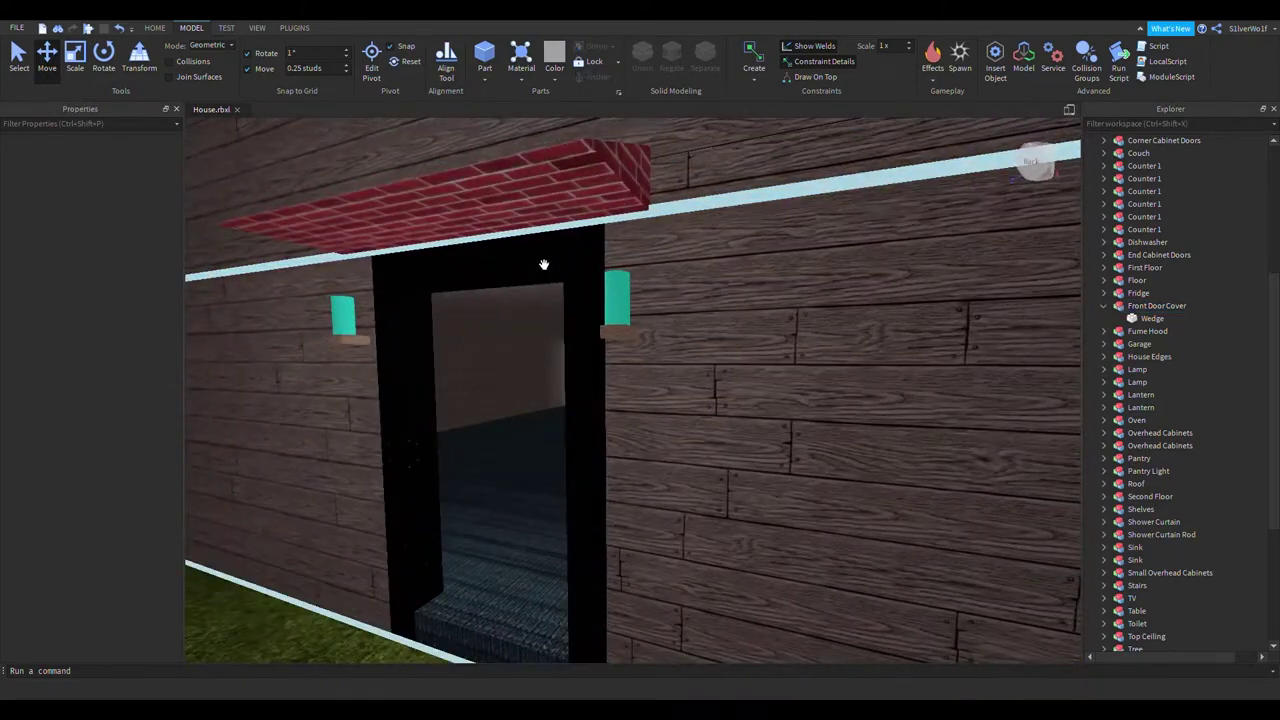
{"action": "left_click", "coordinate": [510, 208]}
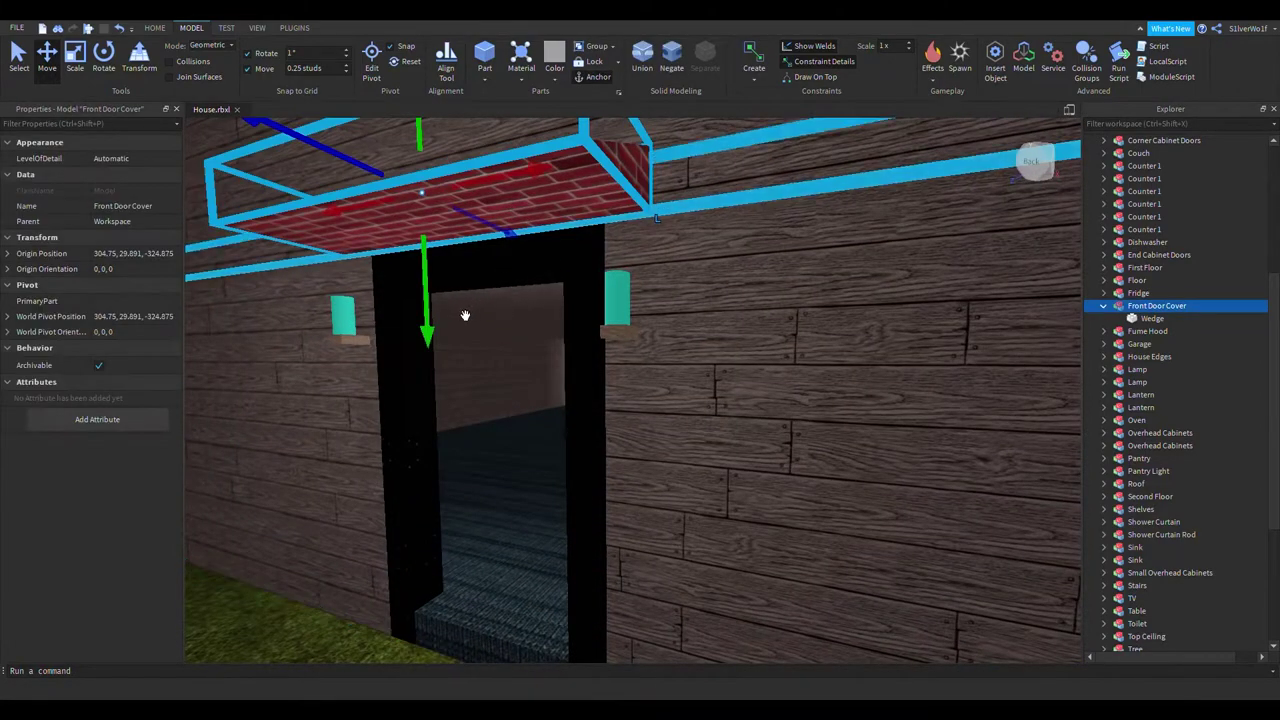
{"action": "scroll", "coordinate": [427, 320], "scroll_direction": "down", "scroll_amount": 10}
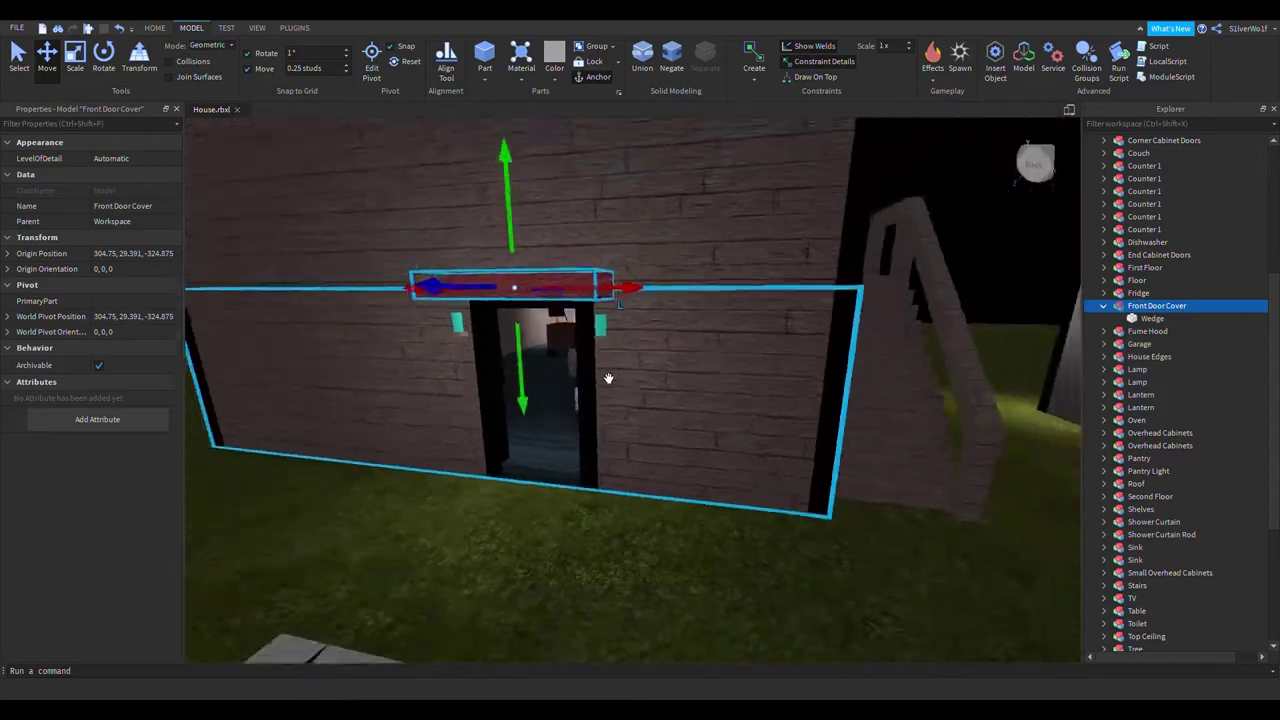
Nudge the Front Door Cover slightly further down against the door frame and check its fit from a distance
{"action": "left_click", "coordinate": [887, 337]}
{"action": "right_click_drag", "start_coordinate": [888, 333], "coordinate": [900, 350]}
{"action": "left_click", "coordinate": [685, 326]}
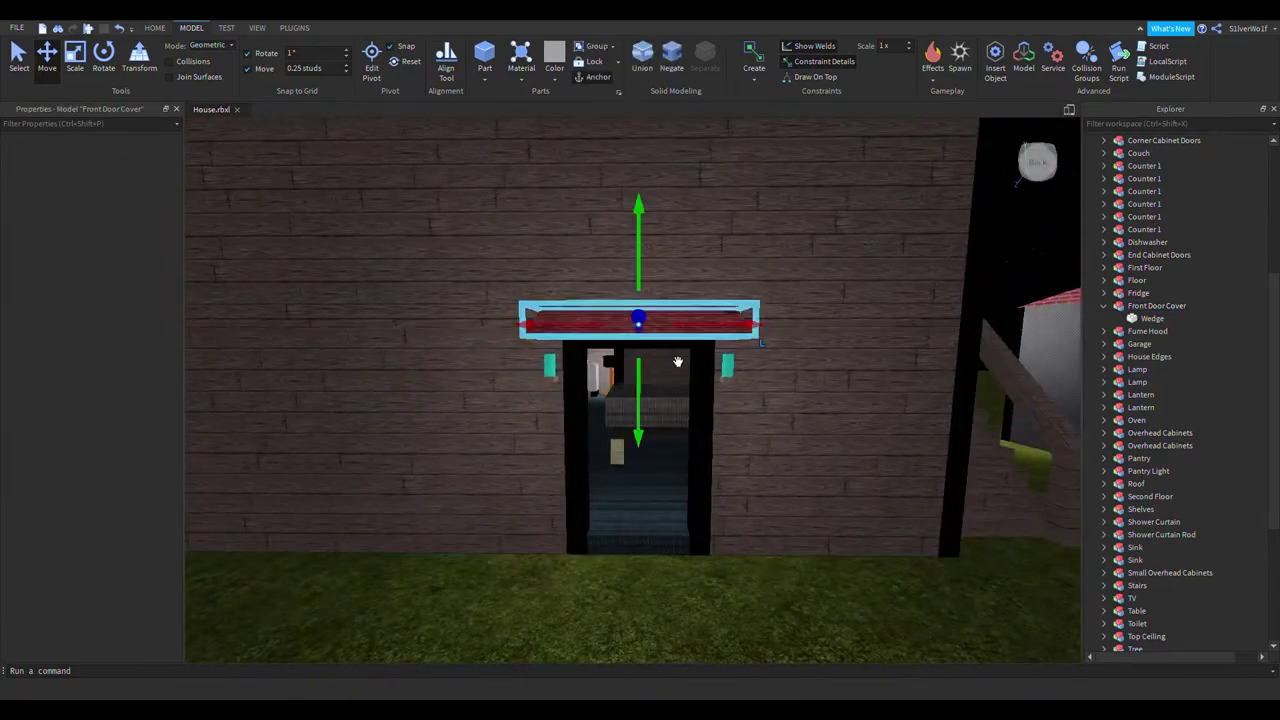
{"action": "scroll", "coordinate": [675, 356], "scroll_direction": "up", "scroll_amount": 4}
{"action": "left_click_drag", "start_coordinate": [646, 396], "coordinate": [649, 419]}
{"action": "scroll", "coordinate": [826, 471], "scroll_direction": "down", "scroll_amount": 5}
{"action": "right_click_drag", "start_coordinate": [826, 471], "coordinate": [860, 409]}
{"action": "left_click", "coordinate": [843, 379]}
{"action": "scroll", "coordinate": [861, 409], "scroll_direction": "up", "scroll_amount": 4}
{"action": "scroll", "coordinate": [861, 409], "scroll_direction": "down", "scroll_amount": 5}
{"action": "scroll", "coordinate": [843, 394], "scroll_direction": "up", "scroll_amount": 2}
{"action": "scroll", "coordinate": [860, 409], "scroll_direction": "down", "scroll_amount": 4}
{"action": "scroll", "coordinate": [860, 409], "scroll_direction": "up", "scroll_amount": 1}
Insert a block part and position it against the house wall just below the roof edge, above the balcony
{"action": "left_click", "coordinate": [487, 69]}
{"action": "left_click_drag", "start_coordinate": [645, 297], "coordinate": [682, 405]}
{"action": "mouse_move", "coordinate": [731, 319]}
{"action": "right_mouse_down"}
{"action": "mouse_move", "coordinate": [777, 360]}
{"action": "mouse_move", "coordinate": [709, 329]}
{"action": "right_mouse_up"}
{"action": "key", "text": "w"}
{"action": "left_click_drag", "start_coordinate": [685, 333], "coordinate": [590, 426]}
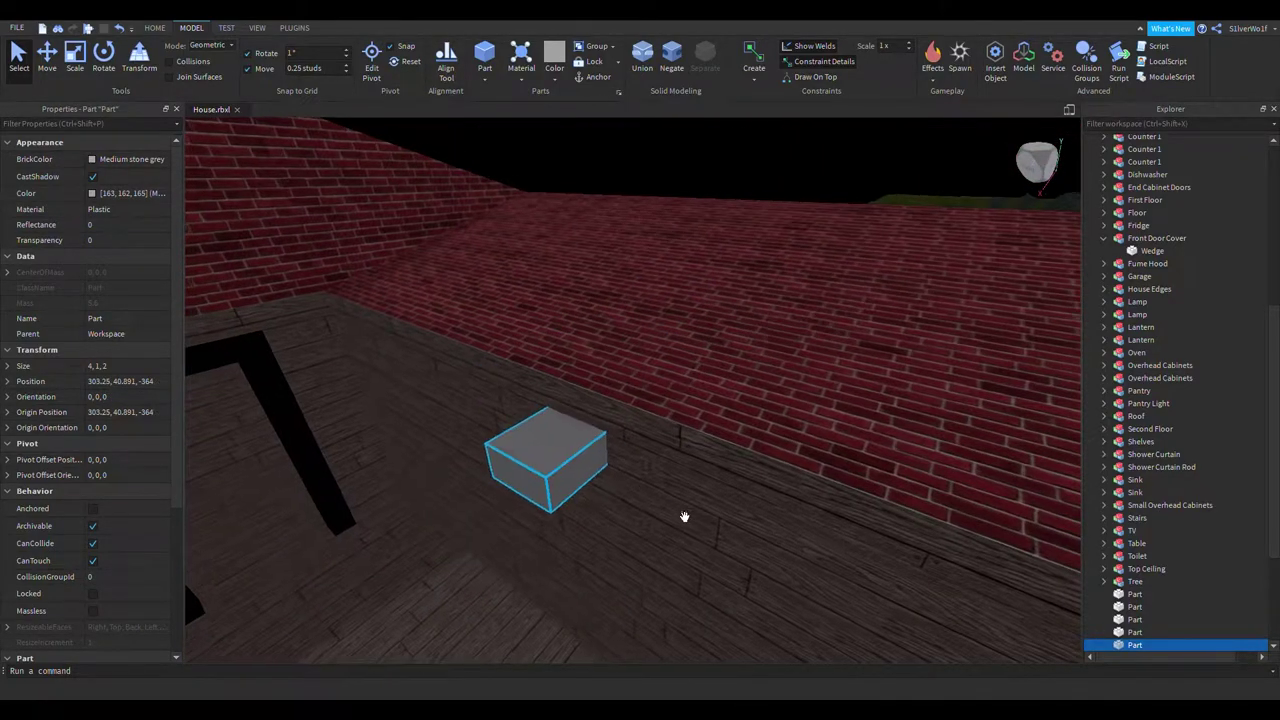
{"action": "right_click_drag", "start_coordinate": [684, 517], "coordinate": [677, 514]}
{"action": "key", "text": "ctrl+2"}
{"action": "left_click_drag", "start_coordinate": [565, 455], "coordinate": [503, 500]}
{"action": "left_click_drag", "start_coordinate": [588, 405], "coordinate": [590, 362]}
{"action": "right_click_drag", "start_coordinate": [740, 449], "coordinate": [737, 445]}
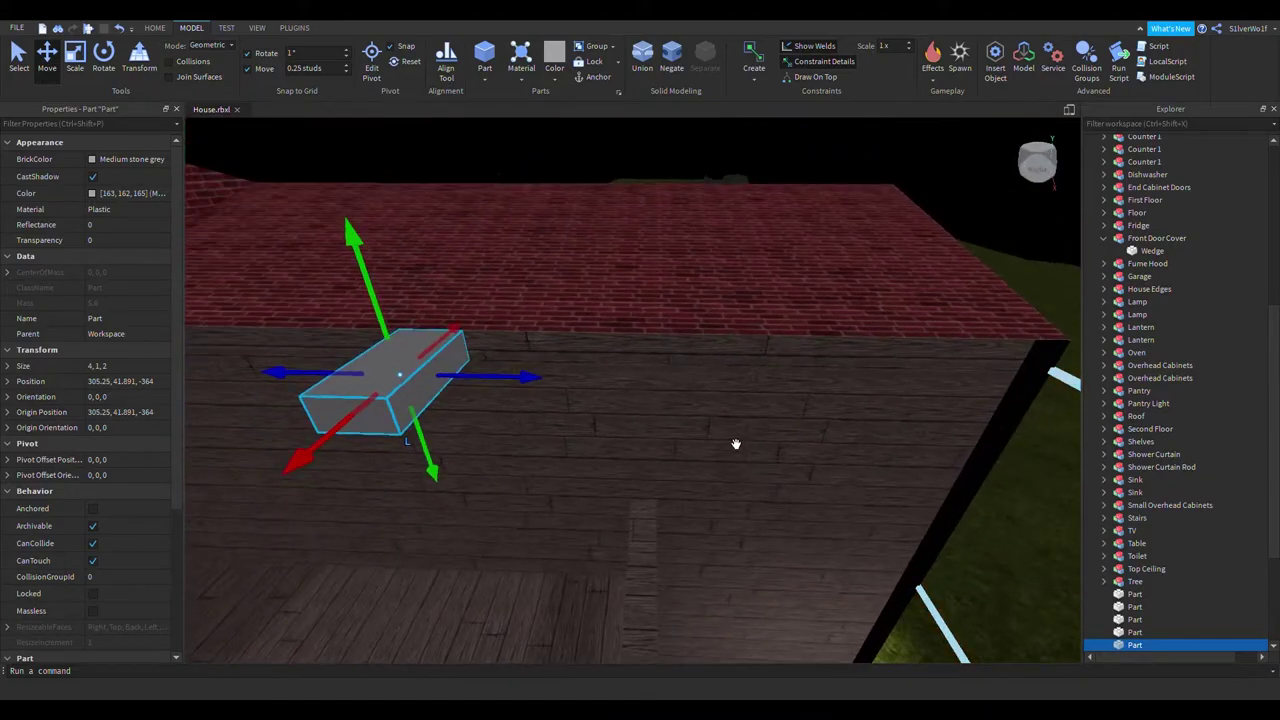
Lengthen the new block along the house wall and flatten it to a thickness of 0.25 studs
{"action": "key", "text": "ctrl+3"}
{"action": "left_click_drag", "start_coordinate": [458, 374], "coordinate": [705, 379]}
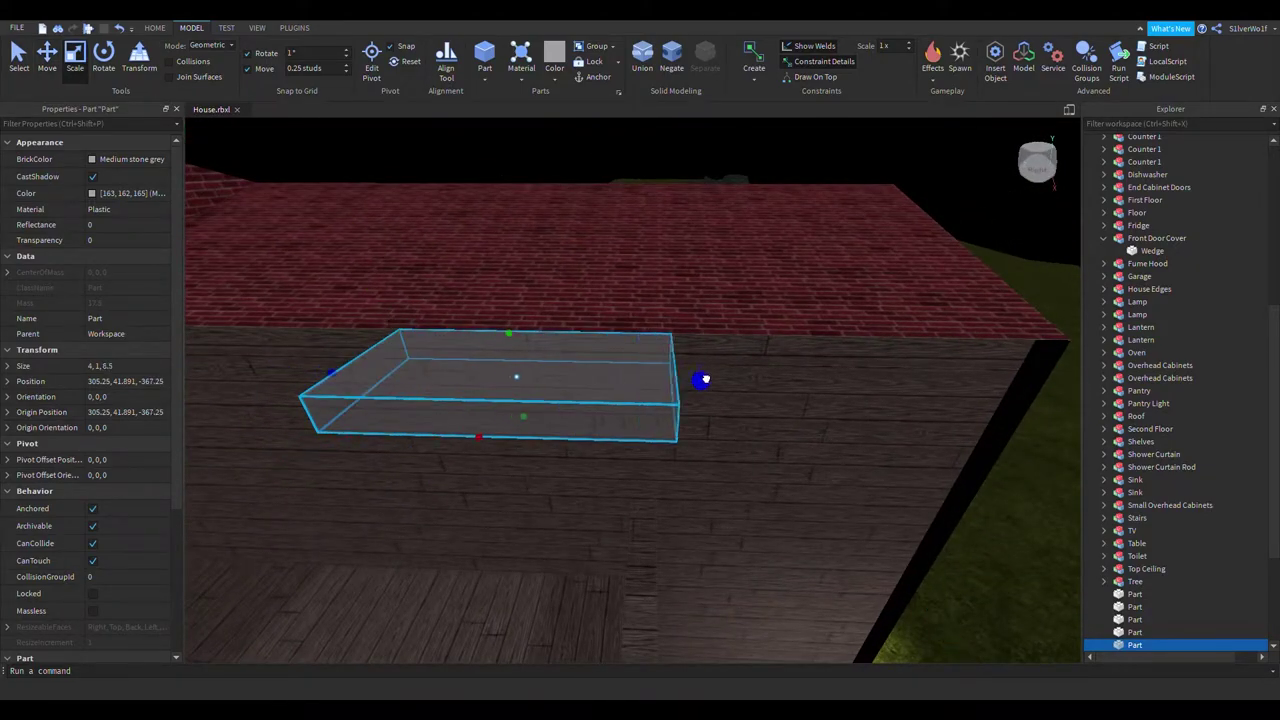
{"action": "right_click_drag", "start_coordinate": [791, 545], "coordinate": [791, 545]}
{"action": "left_click_drag", "start_coordinate": [599, 270], "coordinate": [614, 477]}
{"action": "right_click_drag", "start_coordinate": [714, 521], "coordinate": [714, 521]}
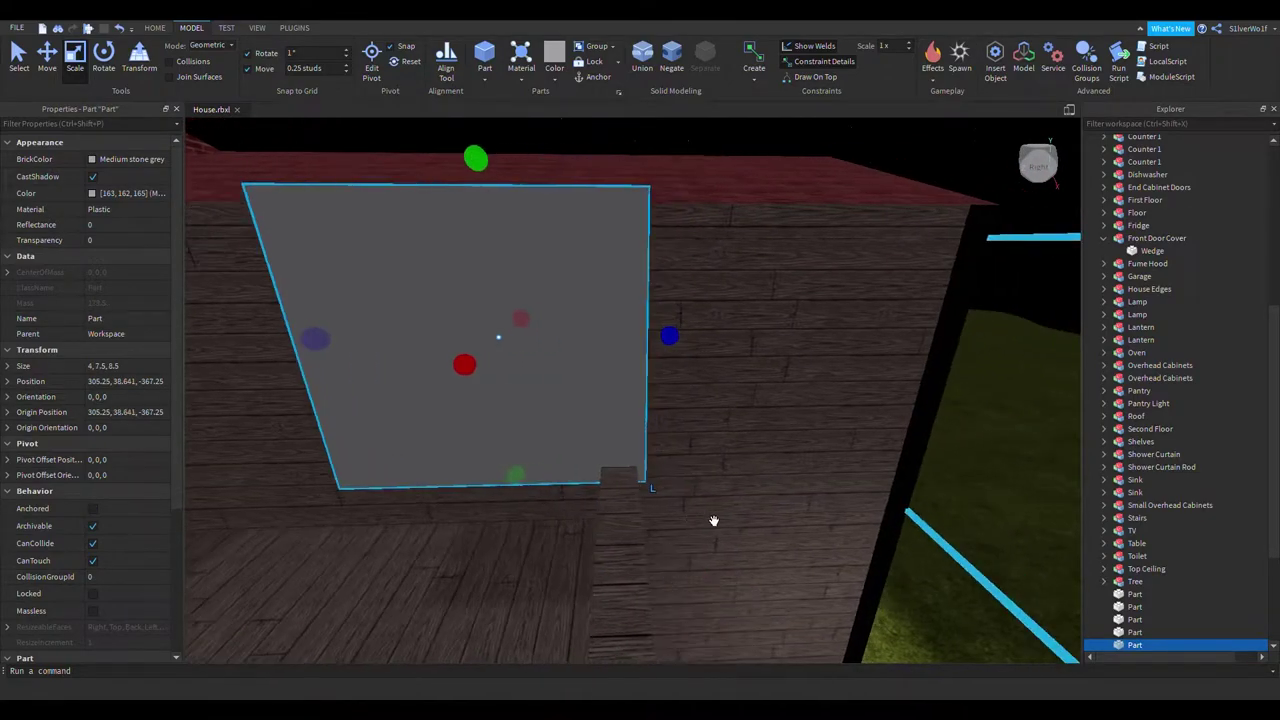
{"action": "left_click_drag", "start_coordinate": [670, 338], "coordinate": [689, 369]}
{"action": "left_click_drag", "start_coordinate": [522, 486], "coordinate": [503, 241]}
Extend the thin slab to 17 by 22 studs so that it covers the whole balcony
{"action": "right_click_drag", "start_coordinate": [704, 377], "coordinate": [735, 348]}
{"action": "left_click_drag", "start_coordinate": [735, 348], "coordinate": [468, 343]}
{"action": "right_click_drag", "start_coordinate": [771, 503], "coordinate": [744, 511]}
{"action": "left_click_drag", "start_coordinate": [574, 366], "coordinate": [227, 421]}
{"action": "right_click_drag", "start_coordinate": [526, 386], "coordinate": [526, 384]}
{"action": "key", "text": "w"}
{"action": "key", "text": "e"}
{"action": "right_click_drag", "start_coordinate": [576, 250], "coordinate": [576, 250]}
{"action": "key", "text": "s"}
{"action": "key", "text": "w"}
{"action": "right_click_drag", "start_coordinate": [680, 414], "coordinate": [694, 400]}
{"action": "key", "text": "w"}
Lower the slab above the balcony to a height of 41.266
{"action": "scroll", "coordinate": [694, 400], "scroll_direction": "down", "scroll_amount": 3}
{"action": "key", "text": "ctrl+2"}
{"action": "left_click_drag", "start_coordinate": [629, 396], "coordinate": [629, 405]}
{"action": "right_click_drag", "start_coordinate": [708, 512], "coordinate": [697, 482]}
{"action": "scroll", "coordinate": [708, 512], "scroll_direction": "up", "scroll_amount": 2}
{"action": "scroll", "coordinate": [697, 482], "scroll_direction": "down", "scroll_amount": 3}
{"action": "scroll", "coordinate": [697, 482], "scroll_direction": "up", "scroll_amount": 3}
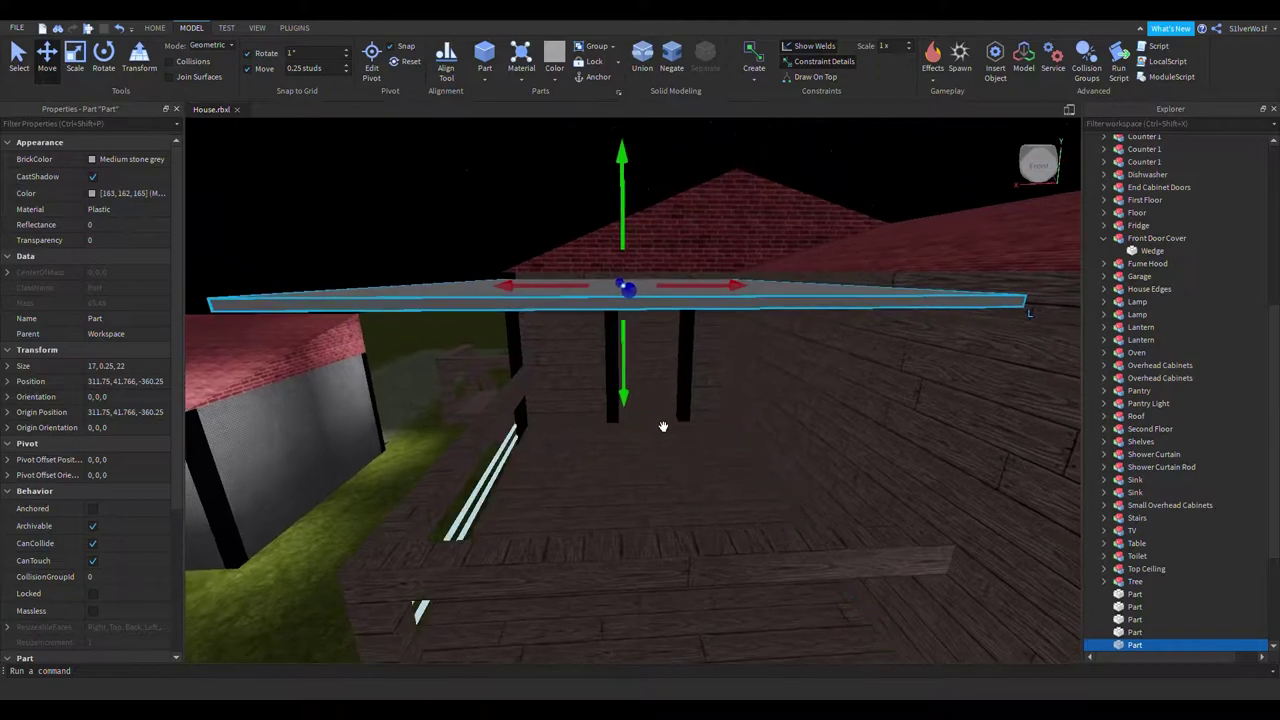
{"action": "mouse_move", "coordinate": [642, 404]}
{"action": "left_mouse_down"}
{"action": "mouse_move", "coordinate": [629, 398]}
{"action": "mouse_move", "coordinate": [648, 416]}
{"action": "left_mouse_up"}
Rotate the slab 7 degrees so that it slopes down away from the house wall
{"action": "left_click", "coordinate": [104, 58]}
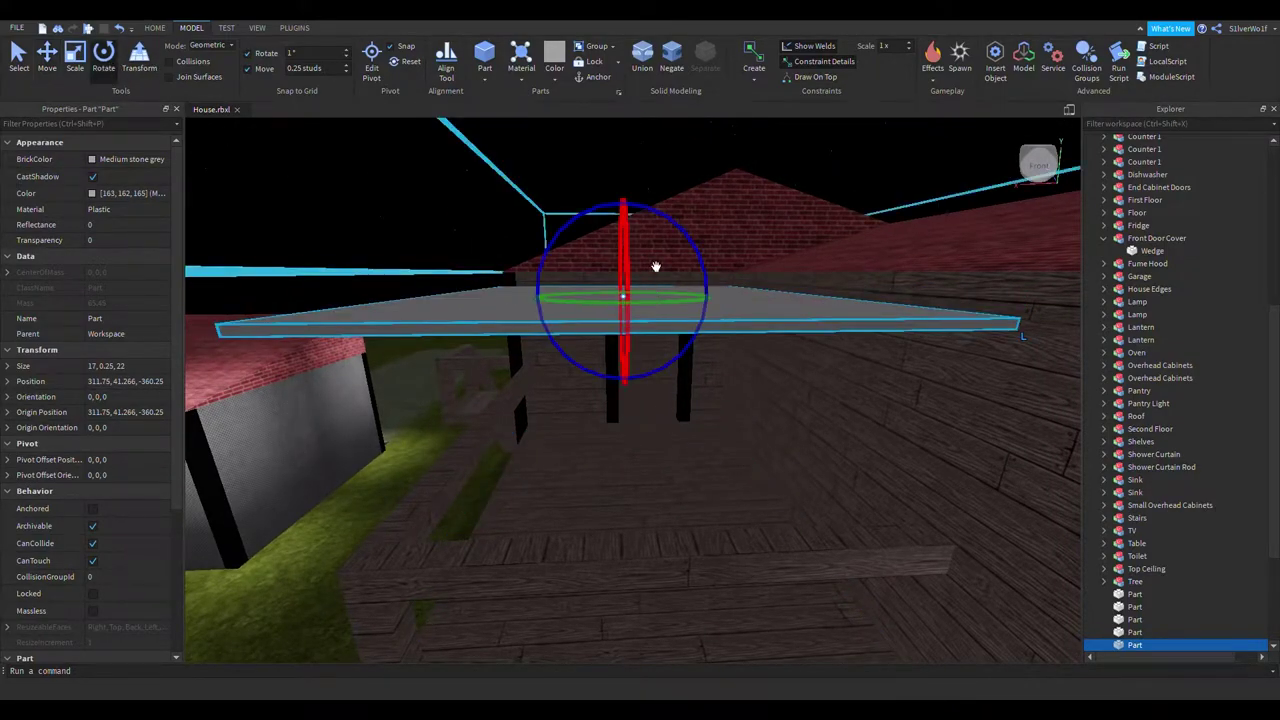
{"action": "left_click_drag", "start_coordinate": [686, 243], "coordinate": [660, 225]}
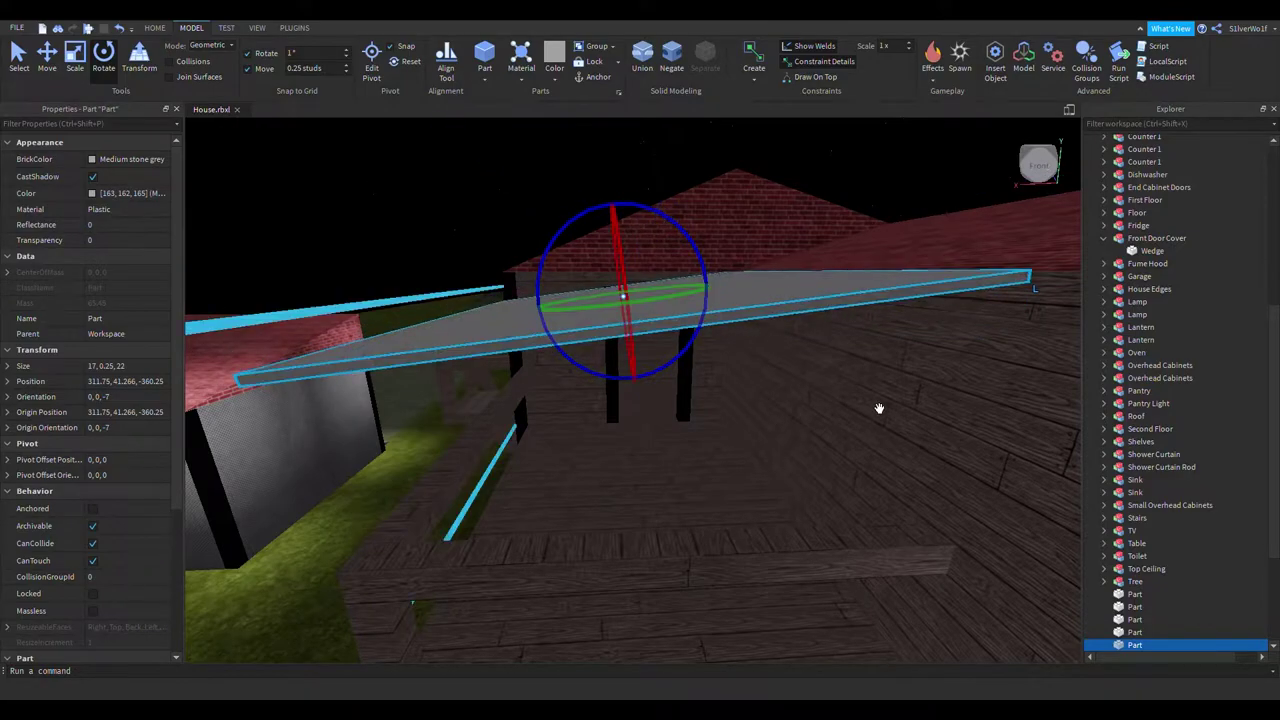
{"action": "key", "text": "d"}
{"action": "key", "text": "s"}
{"action": "scroll", "coordinate": [885, 412], "scroll_direction": "up", "scroll_amount": 3}
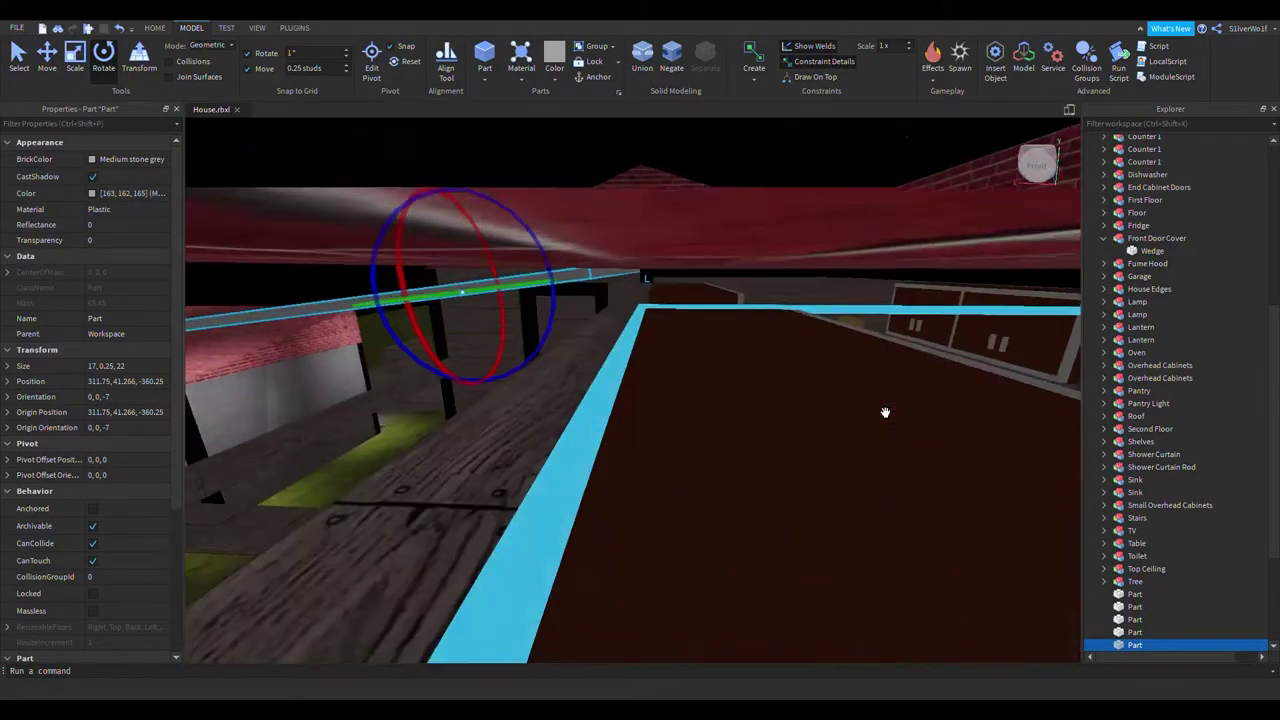
{"action": "scroll", "coordinate": [885, 412], "scroll_direction": "down", "scroll_amount": 5}
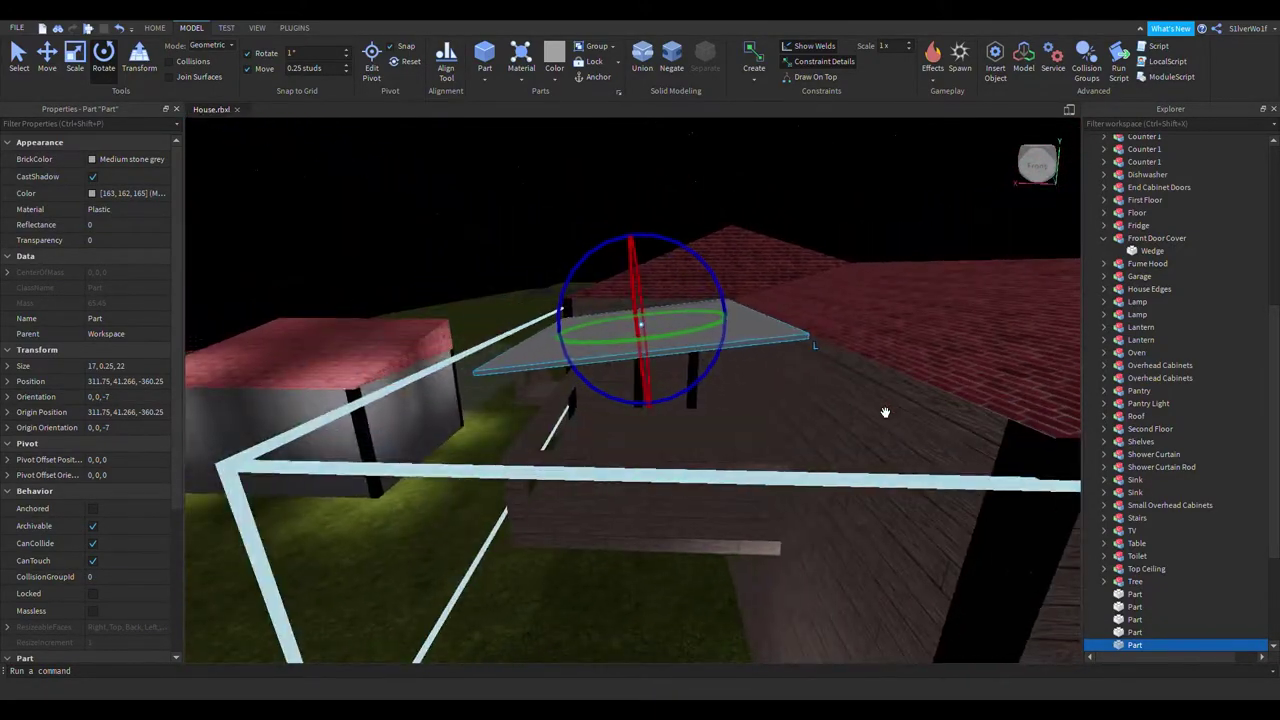
Reduce the slope of the slab over the balcony to 6 degrees
{"action": "right_click_drag", "start_coordinate": [884, 412], "coordinate": [929, 437]}
{"action": "scroll", "coordinate": [885, 412], "scroll_direction": "down", "scroll_amount": 5}
{"action": "left_click", "coordinate": [866, 214]}
{"action": "scroll", "coordinate": [929, 437], "scroll_direction": "up", "scroll_amount": 5}
{"action": "scroll", "coordinate": [789, 454], "scroll_direction": "down", "scroll_amount": 4}
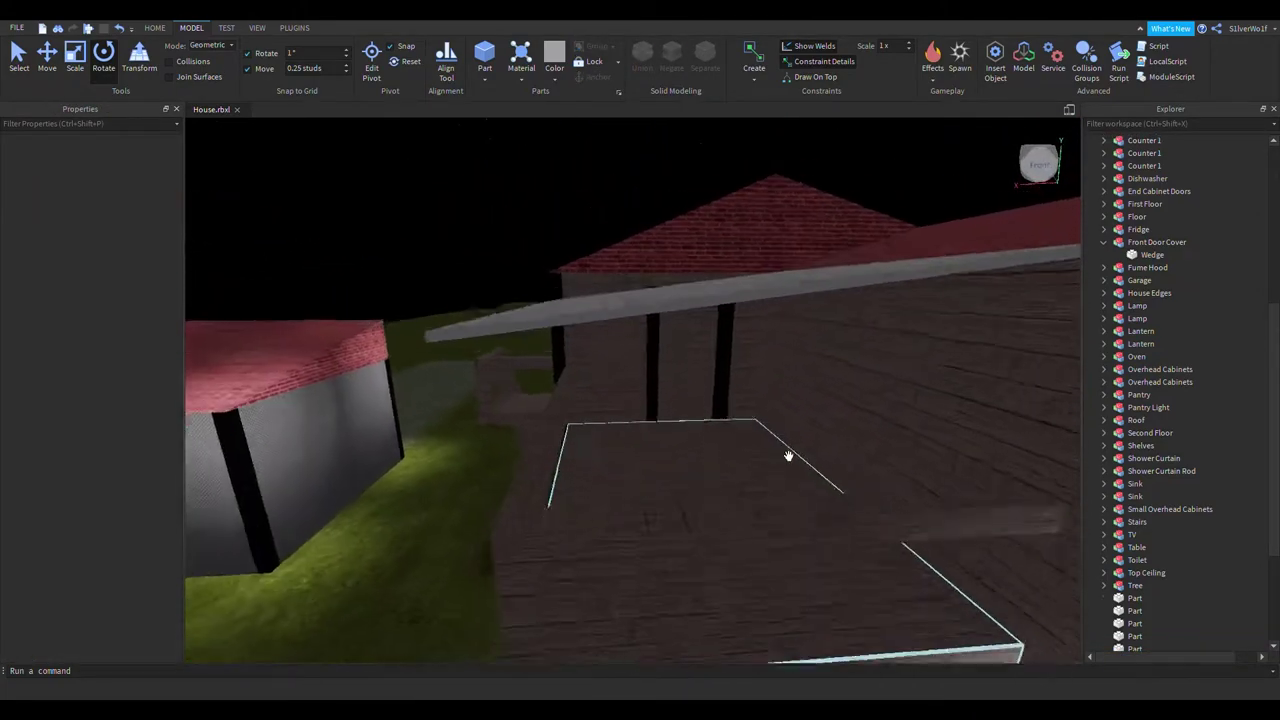
{"action": "left_click", "coordinate": [723, 346]}
{"action": "right_click_drag", "start_coordinate": [723, 348], "coordinate": [723, 348]}
{"action": "left_click_drag", "start_coordinate": [688, 298], "coordinate": [674, 286]}
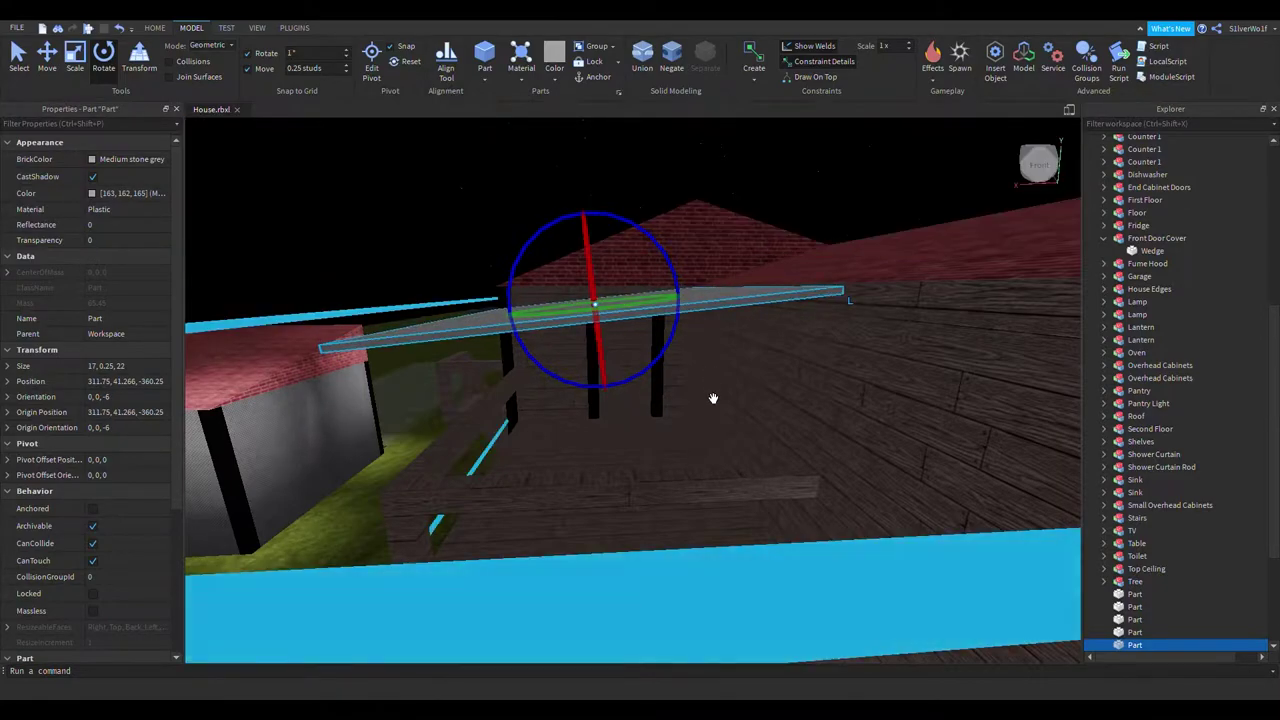
Shift the sloped slab 0.25 studs along its slope toward the house wall
{"action": "scroll", "coordinate": [692, 380], "scroll_direction": "up", "scroll_amount": 2}
{"action": "key", "text": "ctrl+2"}
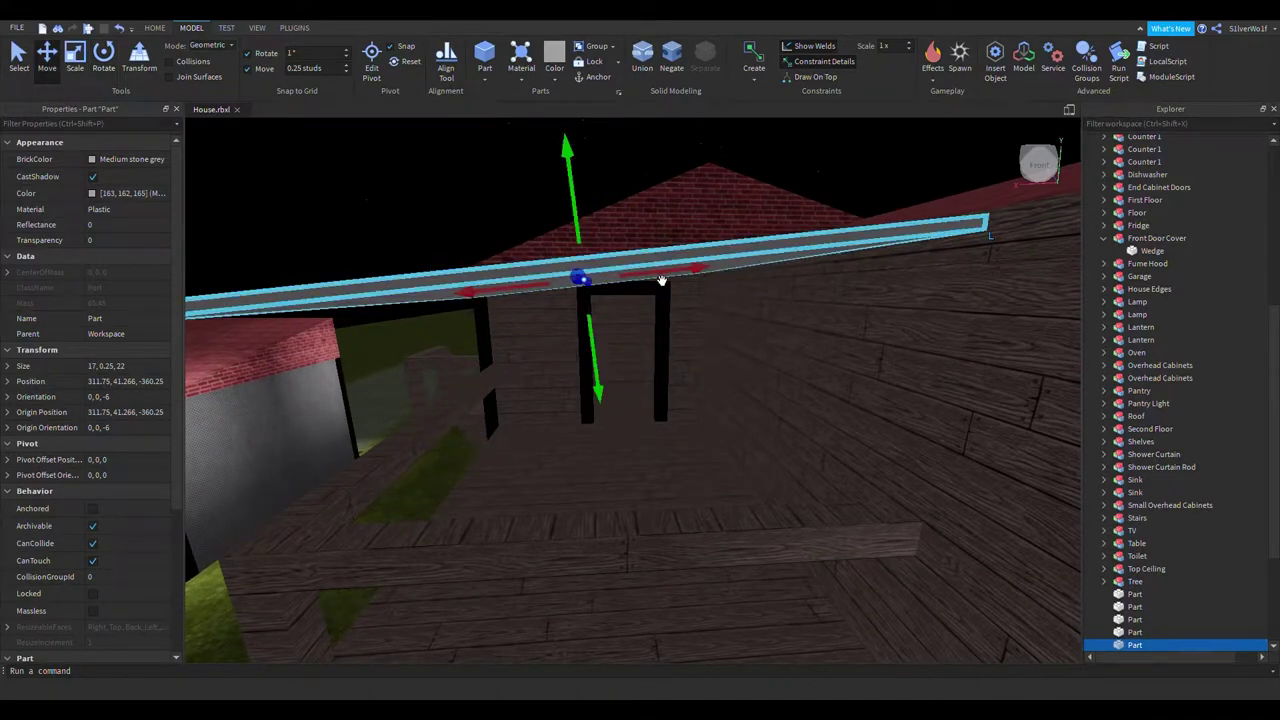
{"action": "key", "text": "d"}
{"action": "right_click_drag", "start_coordinate": [751, 403], "coordinate": [753, 404]}
{"action": "scroll", "coordinate": [754, 403], "scroll_direction": "down", "scroll_amount": 10}
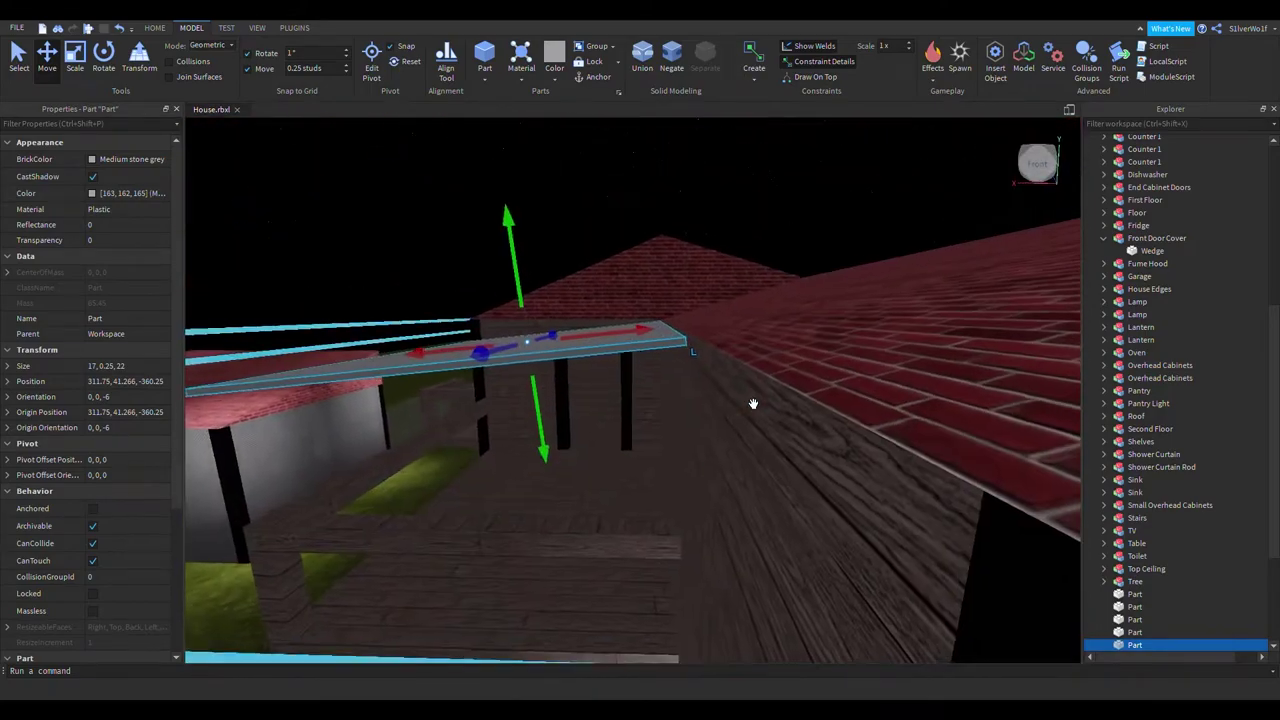
{"action": "mouse_move", "coordinate": [688, 347]}
{"action": "left_mouse_down"}
{"action": "mouse_move", "coordinate": [708, 360]}
{"action": "mouse_move", "coordinate": [684, 349]}
{"action": "left_mouse_up"}
{"action": "right_click_drag", "start_coordinate": [753, 473], "coordinate": [753, 473]}
{"action": "left_click", "coordinate": [908, 316]}
Stretch the balcony's corner railing post upward to a height of 10 studs
{"action": "right_click_drag", "start_coordinate": [683, 537], "coordinate": [683, 537]}
{"action": "left_click", "coordinate": [612, 525]}
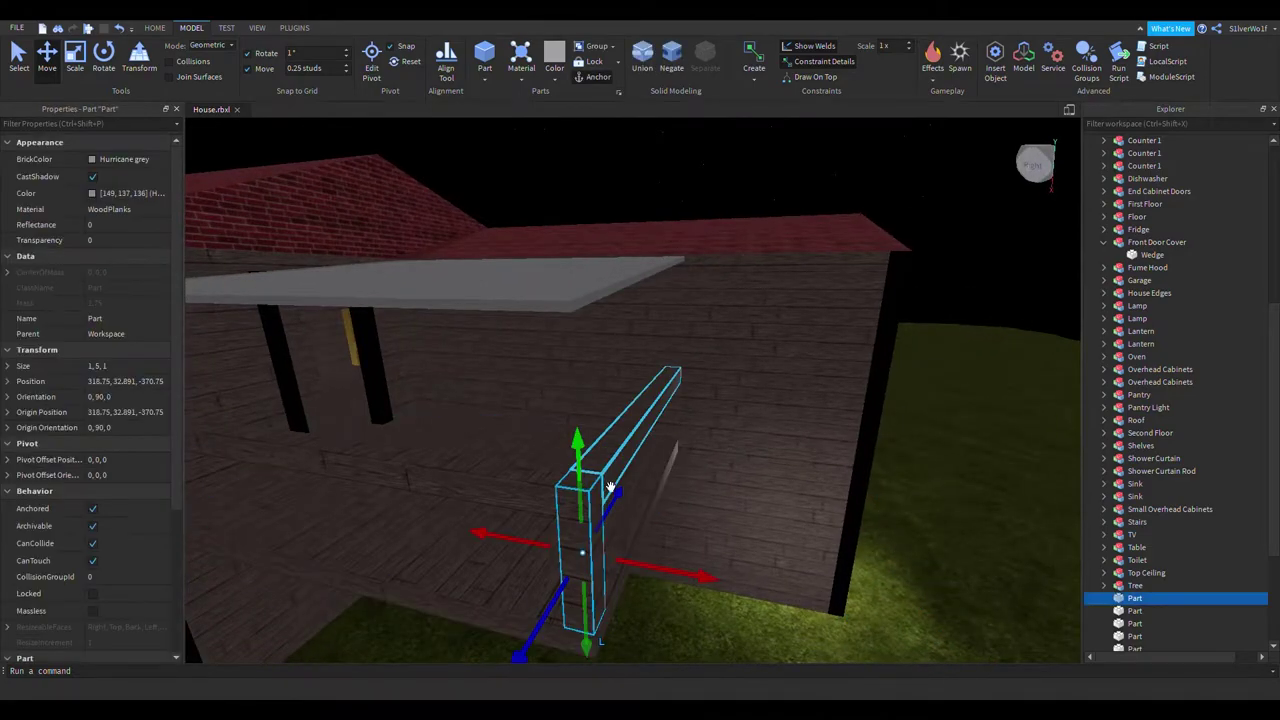
{"action": "key", "text": "ctrl+3"}
{"action": "left_click_drag", "start_coordinate": [574, 451], "coordinate": [570, 268]}
{"action": "right_click_drag", "start_coordinate": [709, 443], "coordinate": [709, 443]}
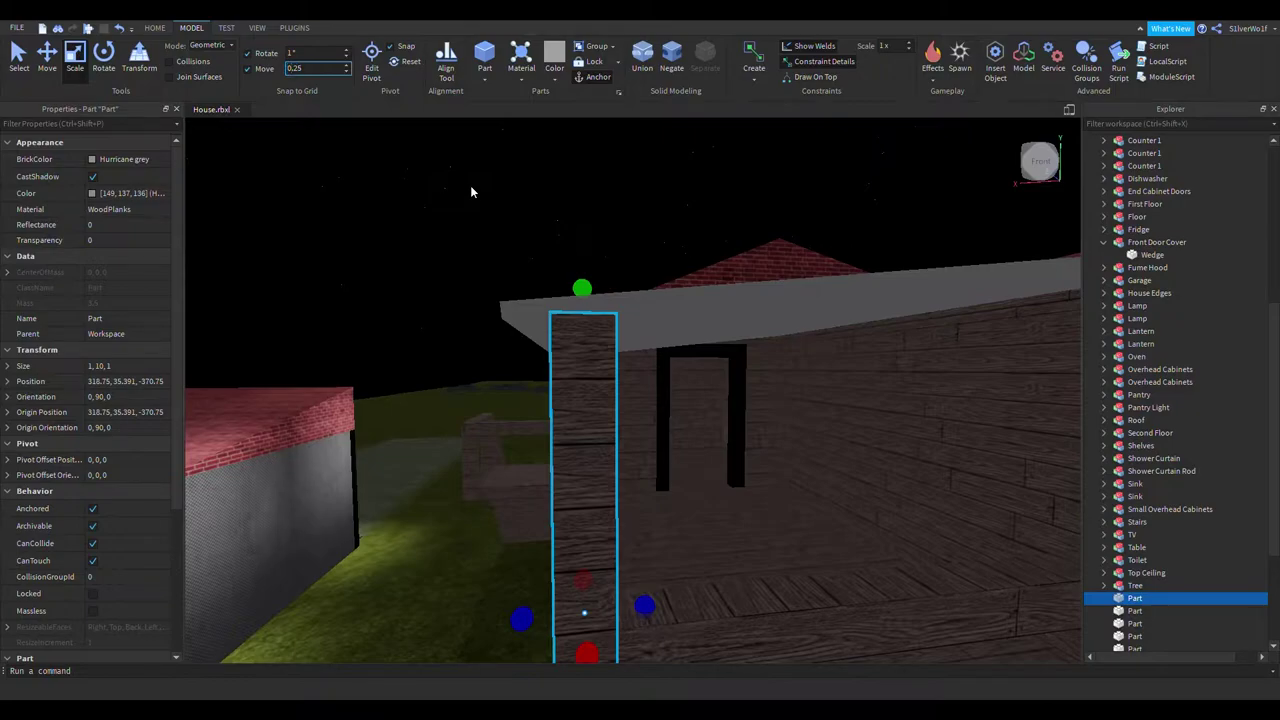
Set the move snap increment to 0.1 studs and extend the corner post to about 10.2 studs to meet the slab
{"action": "key", "text": "BackSpace"}
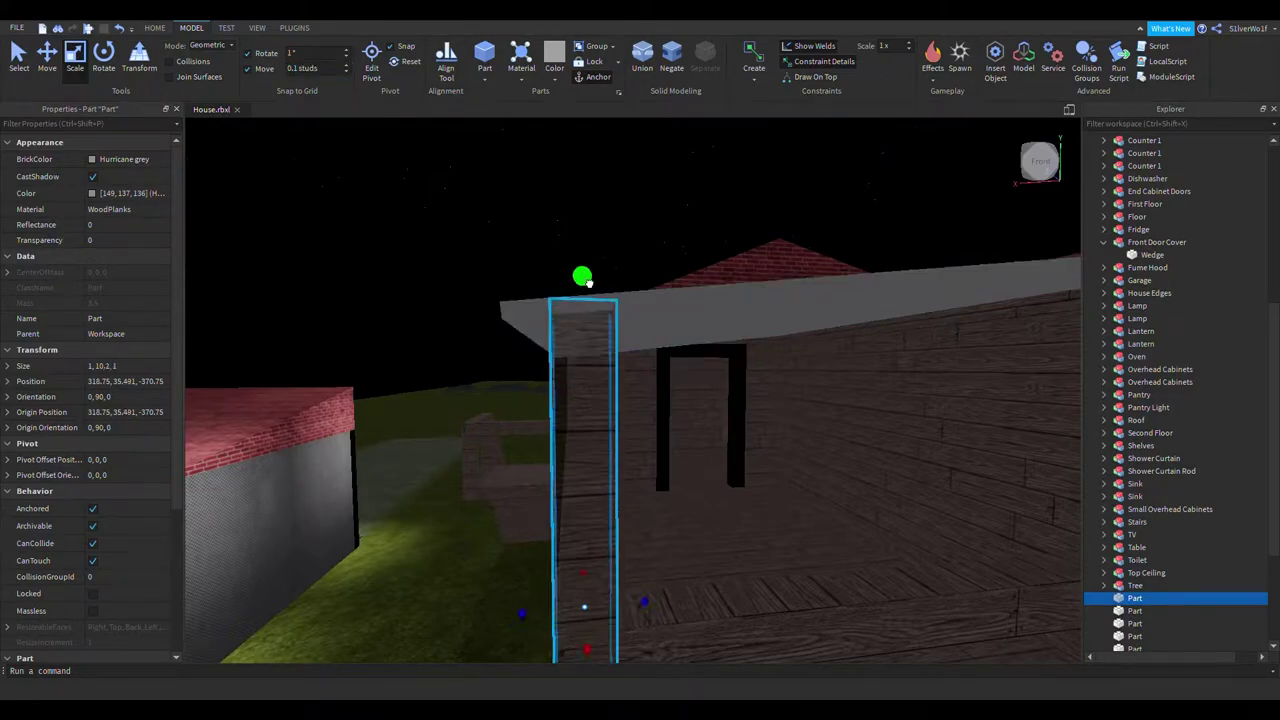
{"action": "left_click", "coordinate": [627, 168]}
{"action": "key", "text": "w"}
{"action": "right_click_drag", "start_coordinate": [627, 168], "coordinate": [648, 191]}
{"action": "key", "text": "d"}
{"action": "key", "text": "d"}
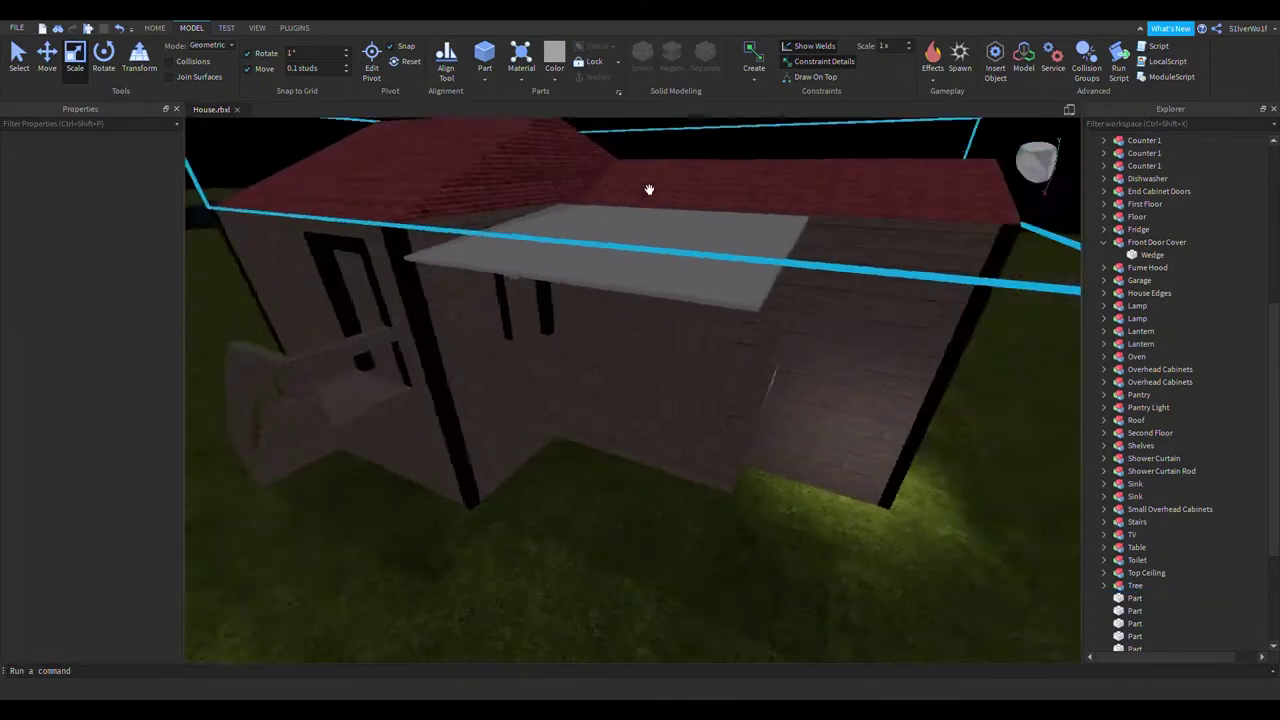
{"action": "right_click_drag", "start_coordinate": [764, 295], "coordinate": [764, 295]}
{"action": "key", "text": "w"}
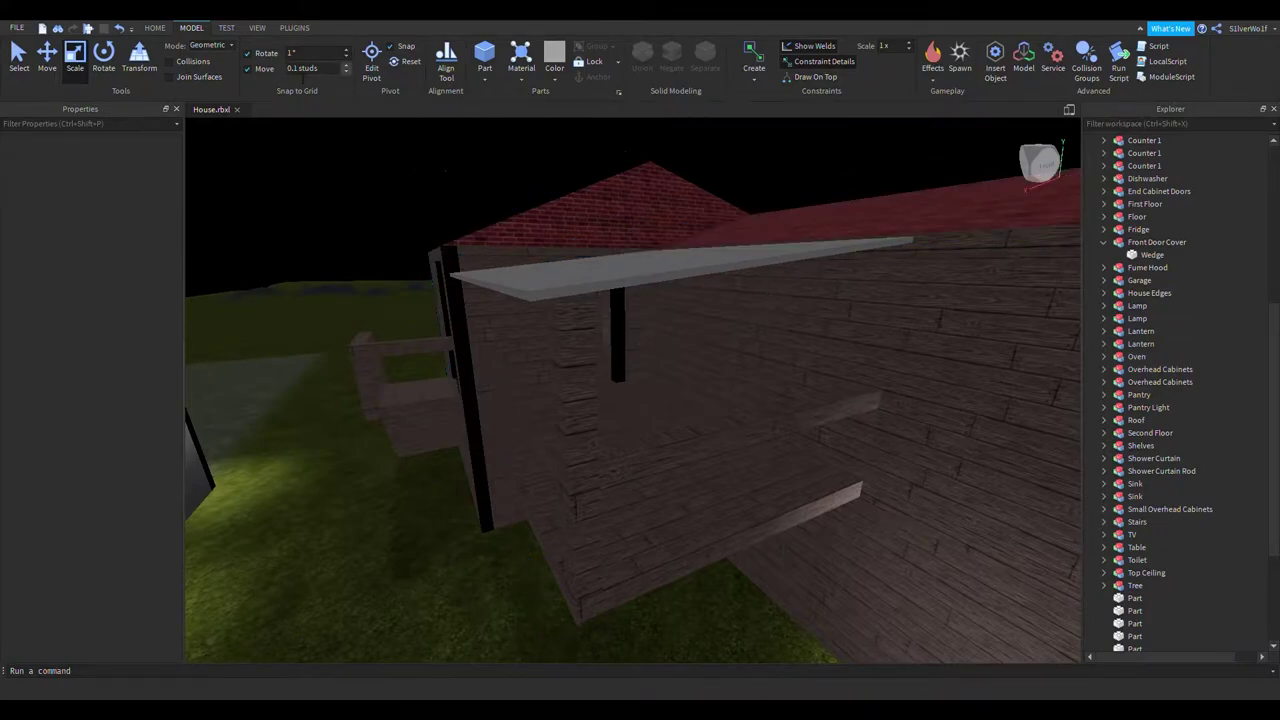
Set the move snap increment to 0.25 studs
{"action": "type", "text": "0.25"}
{"action": "left_click", "coordinate": [808, 174]}
{"action": "key", "text": "d"}
{"action": "right_click_drag", "start_coordinate": [831, 308], "coordinate": [831, 298]}
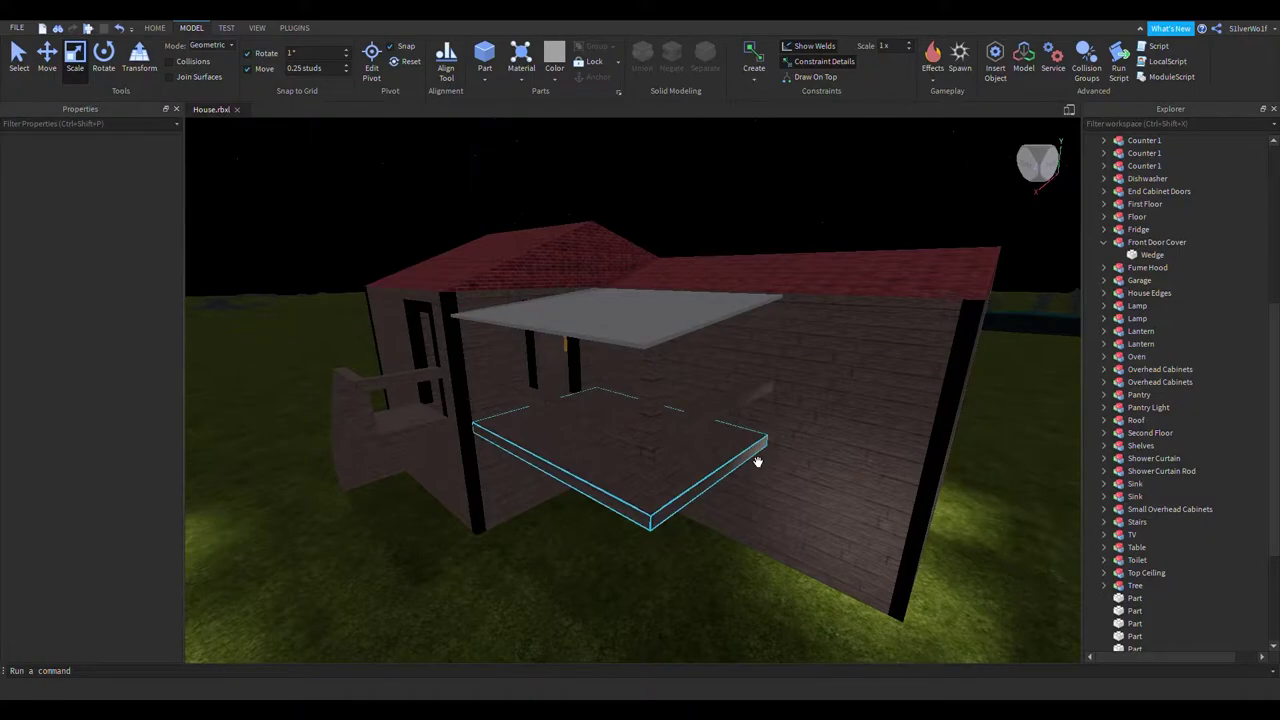
Set the sloped balcony roof slab's material to Fabric and its color to Institutional white
{"action": "key", "text": "w"}
{"action": "mouse_move", "coordinate": [758, 462]}
{"action": "right_mouse_down"}
{"action": "mouse_move", "coordinate": [737, 443]}
{"action": "mouse_move", "coordinate": [757, 457]}
{"action": "right_mouse_up"}
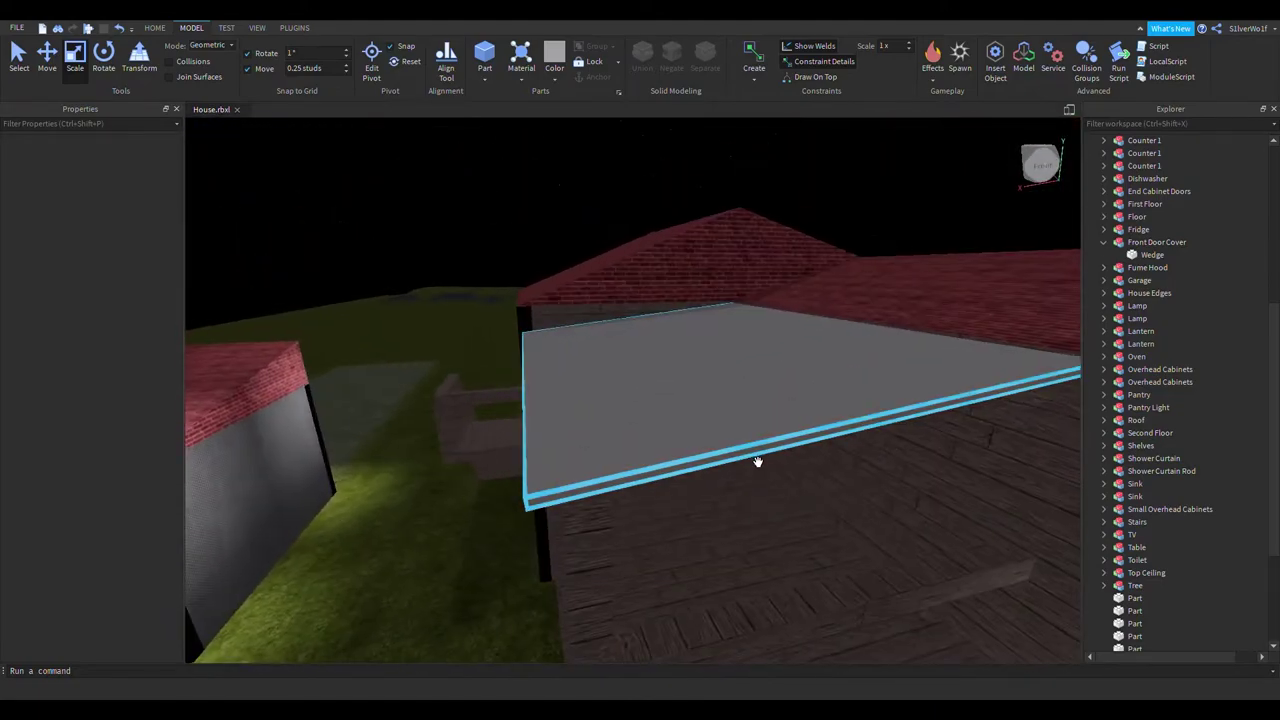
{"action": "left_click", "coordinate": [757, 457]}
{"action": "right_click_drag", "start_coordinate": [745, 537], "coordinate": [513, 379]}
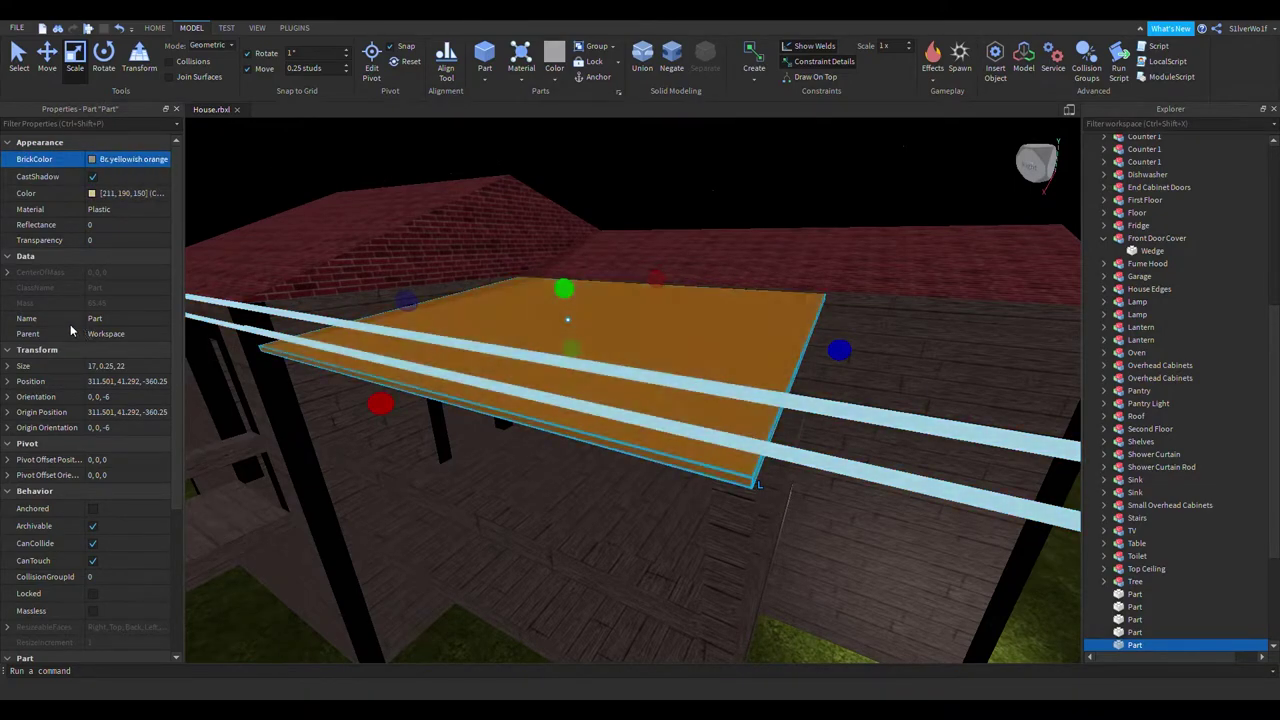
{"action": "left_click", "coordinate": [101, 208]}
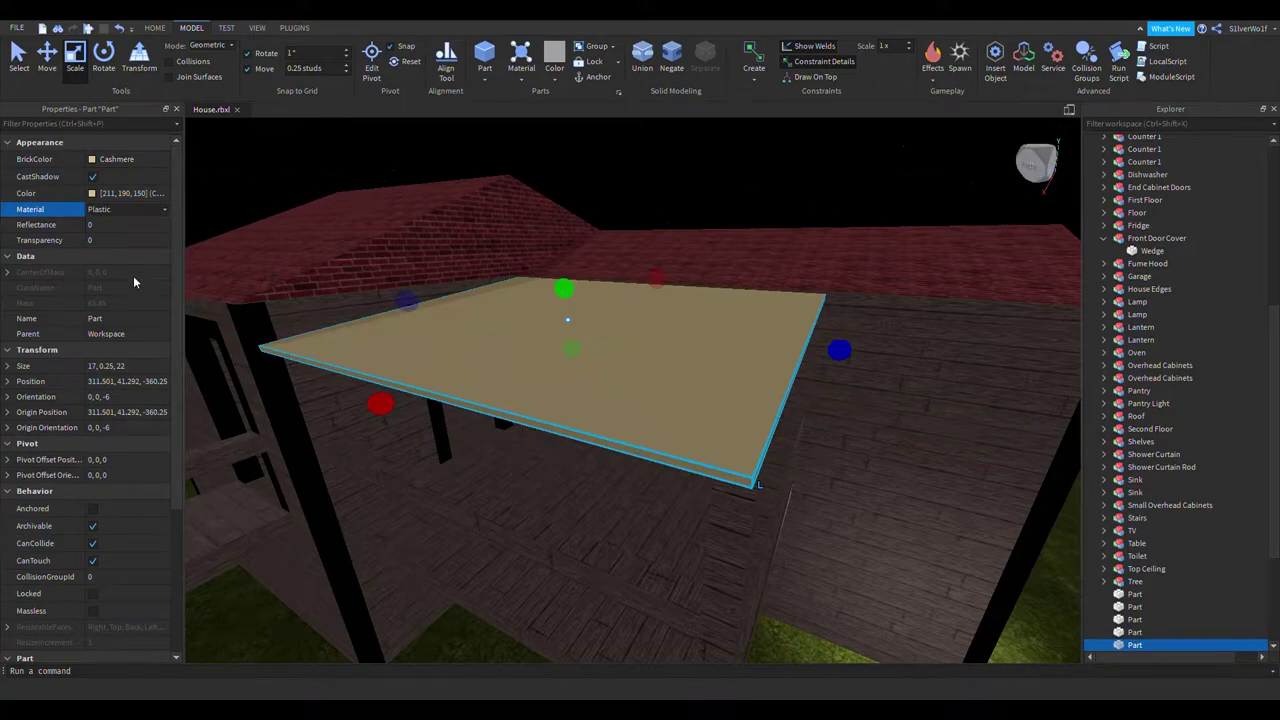
{"action": "left_click", "coordinate": [102, 277]}
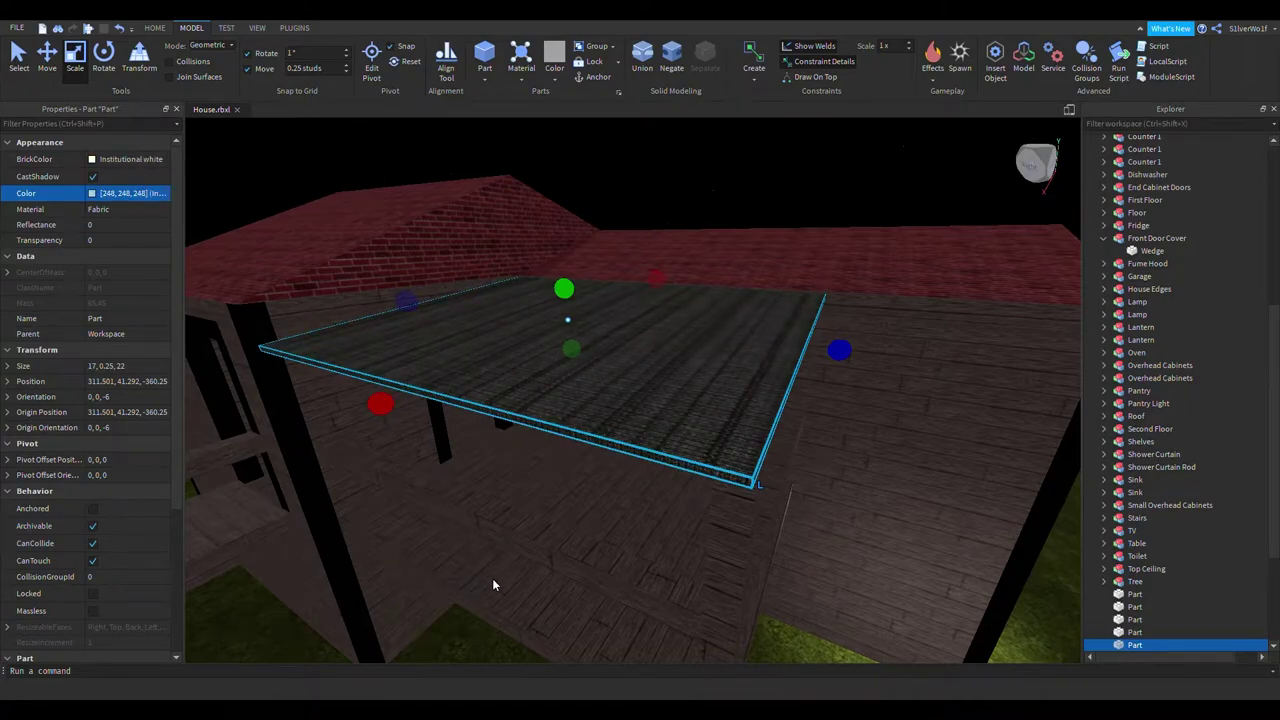
{"action": "right_click_drag", "start_coordinate": [806, 513], "coordinate": [838, 490]}
{"action": "left_click", "coordinate": [867, 152]}
Insert a cylinder beside the fabric slab's corner near the house wall and resize it to 0.25, 2, 2 studs
{"action": "right_click_drag", "start_coordinate": [808, 402], "coordinate": [800, 408]}
{"action": "right_click_drag", "start_coordinate": [677, 190], "coordinate": [677, 190]}
{"action": "key", "text": "s"}
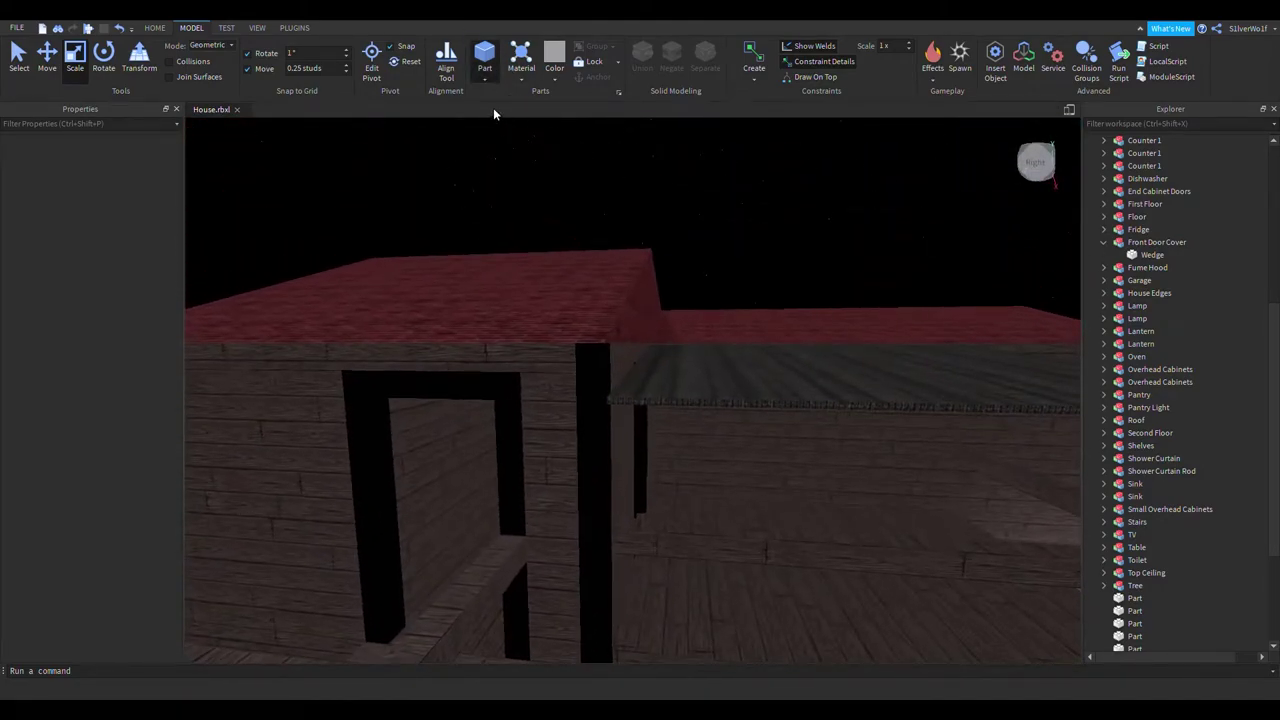
{"action": "left_click", "coordinate": [484, 58]}
{"action": "right_click_drag", "start_coordinate": [717, 289], "coordinate": [692, 262]}
{"action": "left_click_drag", "start_coordinate": [615, 232], "coordinate": [494, 252]}
{"action": "right_click_drag", "start_coordinate": [610, 363], "coordinate": [574, 354]}
{"action": "key", "text": "s"}
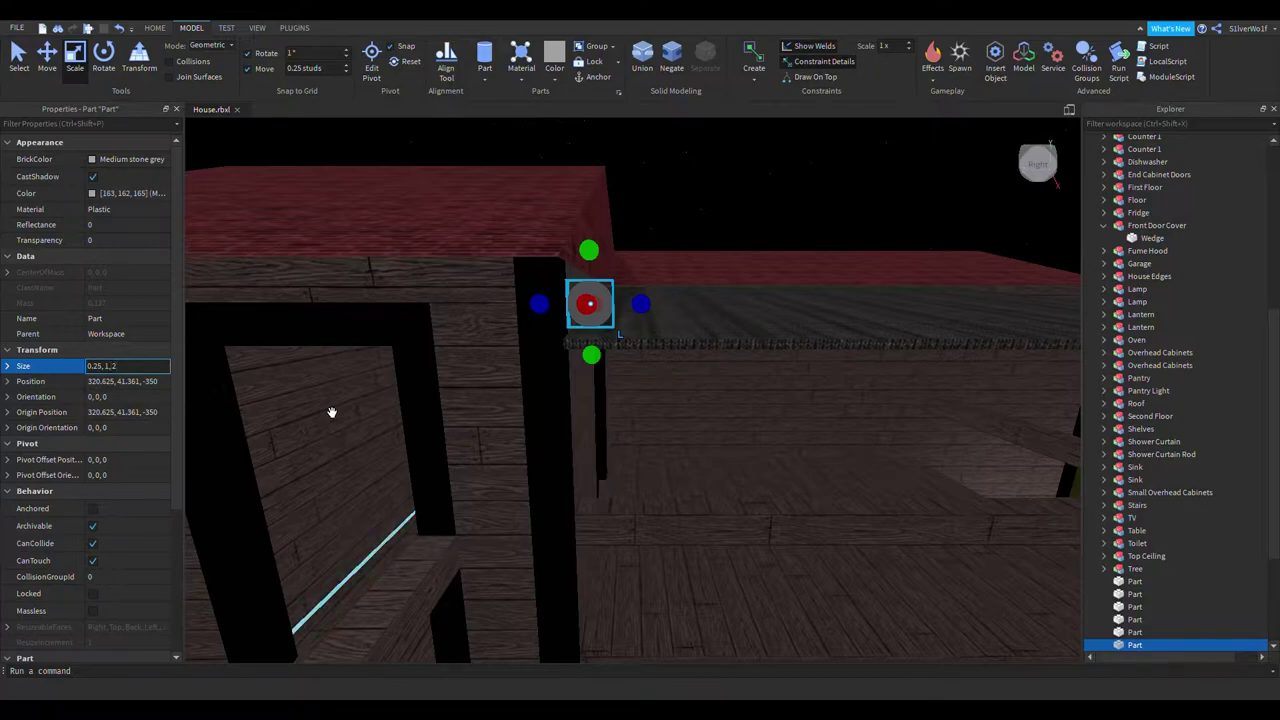
{"action": "key", "text": "Return"}
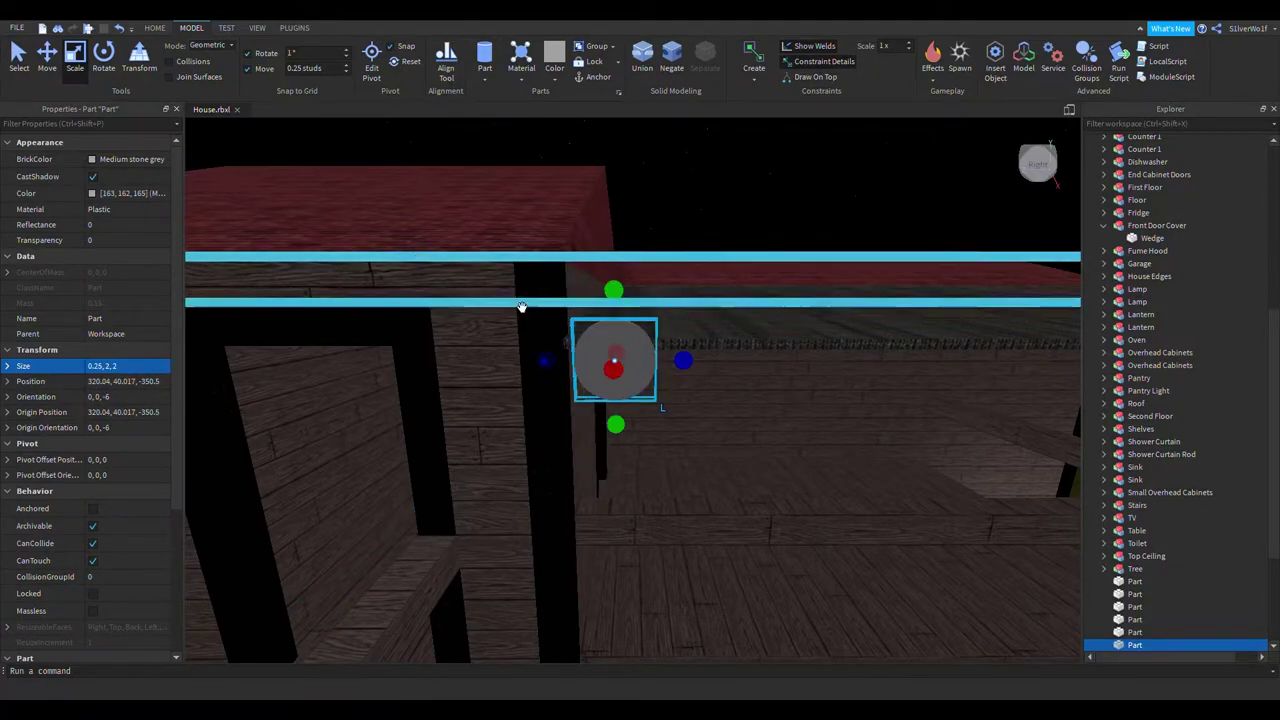
Move the disc above the fabric slab's outer edge, away from the house corner, with orientation 0, 0, -6
{"action": "key", "text": "ctrl+2"}
{"action": "left_click_drag", "start_coordinate": [615, 282], "coordinate": [616, 268]}
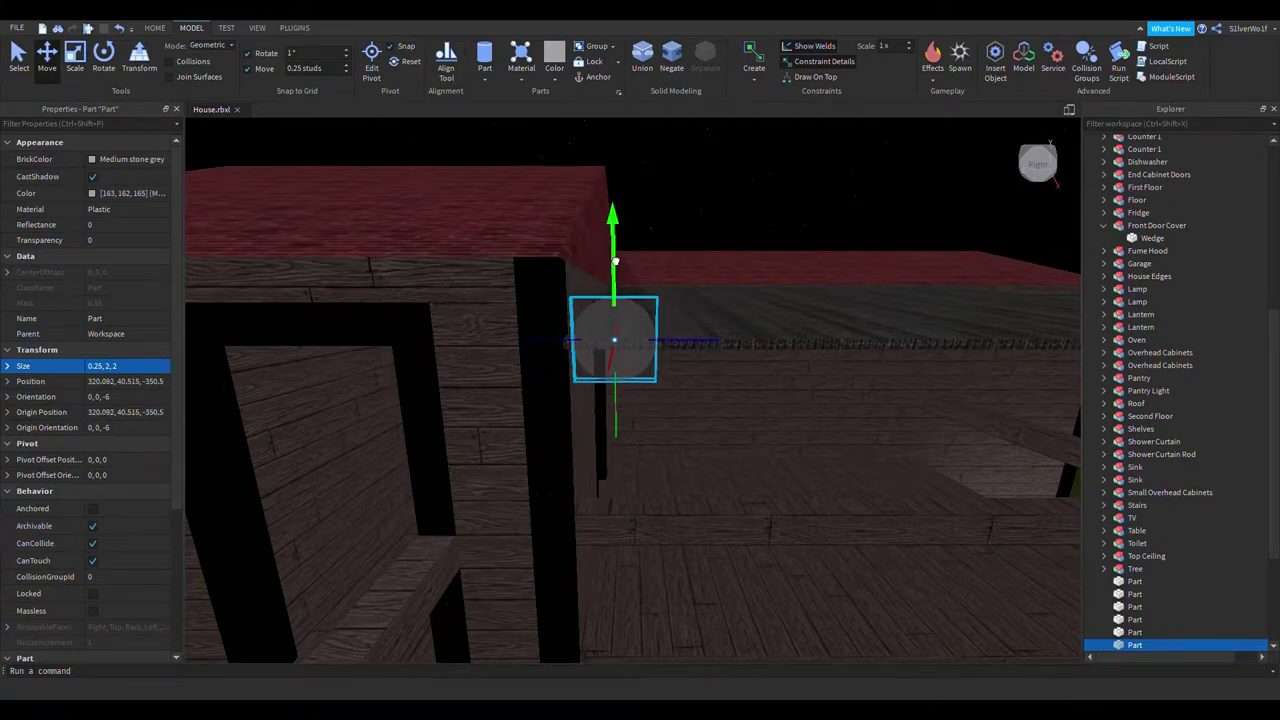
{"action": "left_click_drag", "start_coordinate": [695, 342], "coordinate": [767, 348]}
{"action": "left_click_drag", "start_coordinate": [693, 266], "coordinate": [698, 189]}
{"action": "right_click_drag", "start_coordinate": [950, 253], "coordinate": [975, 268]}
{"action": "scroll", "coordinate": [975, 268], "scroll_direction": "up", "scroll_amount": 3}
{"action": "right_click_drag", "start_coordinate": [877, 314], "coordinate": [862, 318]}
{"action": "left_click", "coordinate": [131, 368]}
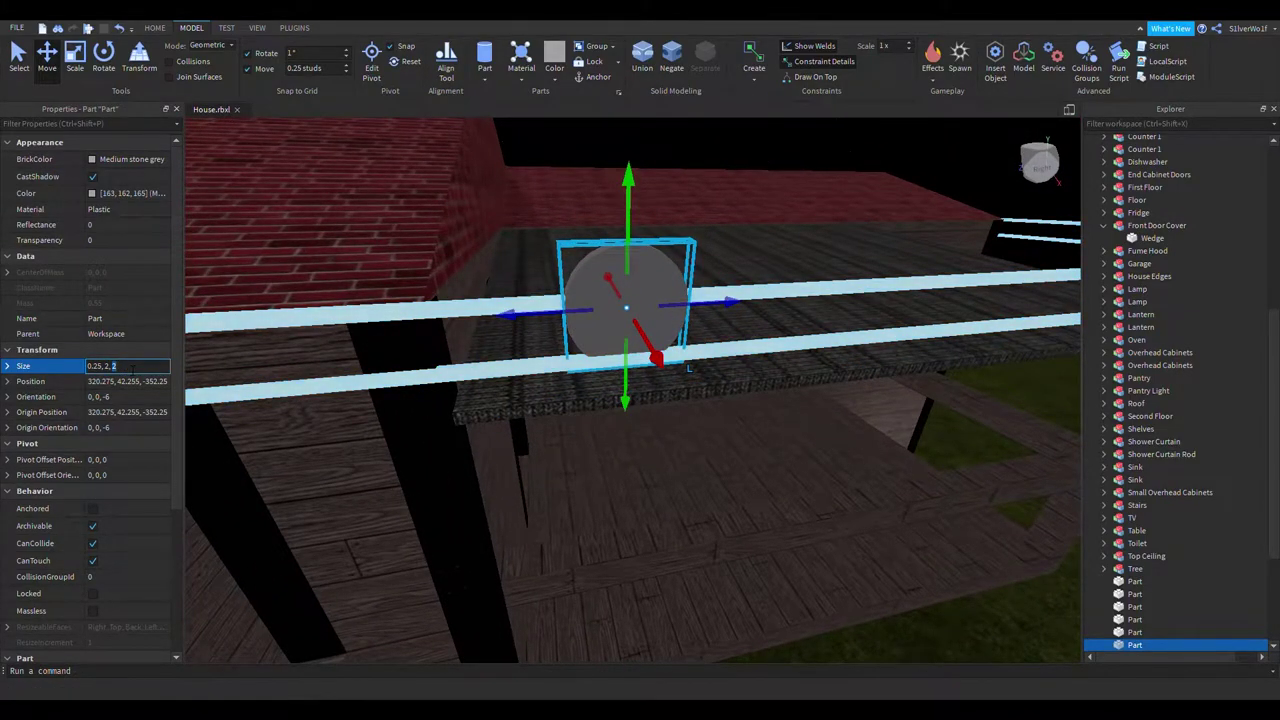
{"action": "key", "text": "Return"}
Insert a block over the disc's upper half and enlarge it to 4, 2, 2.75 studs
{"action": "right_click_drag", "start_coordinate": [806, 354], "coordinate": [700, 298]}
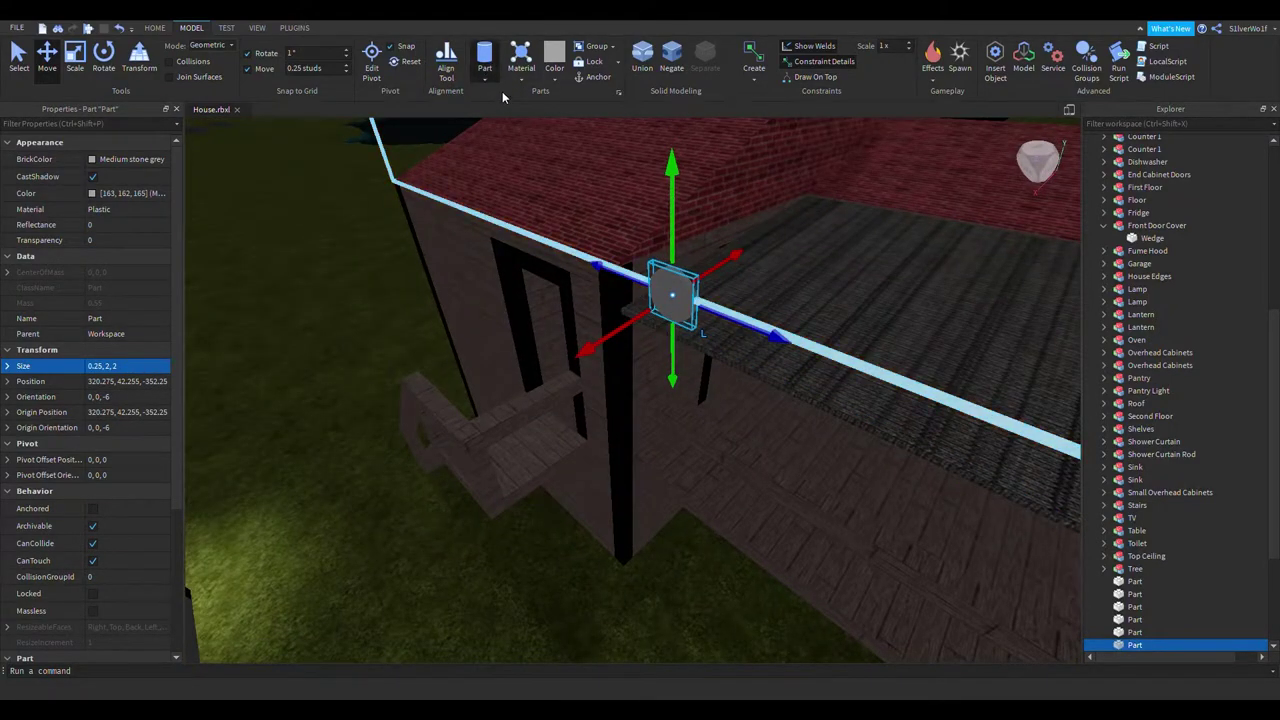
{"action": "left_click", "coordinate": [485, 70]}
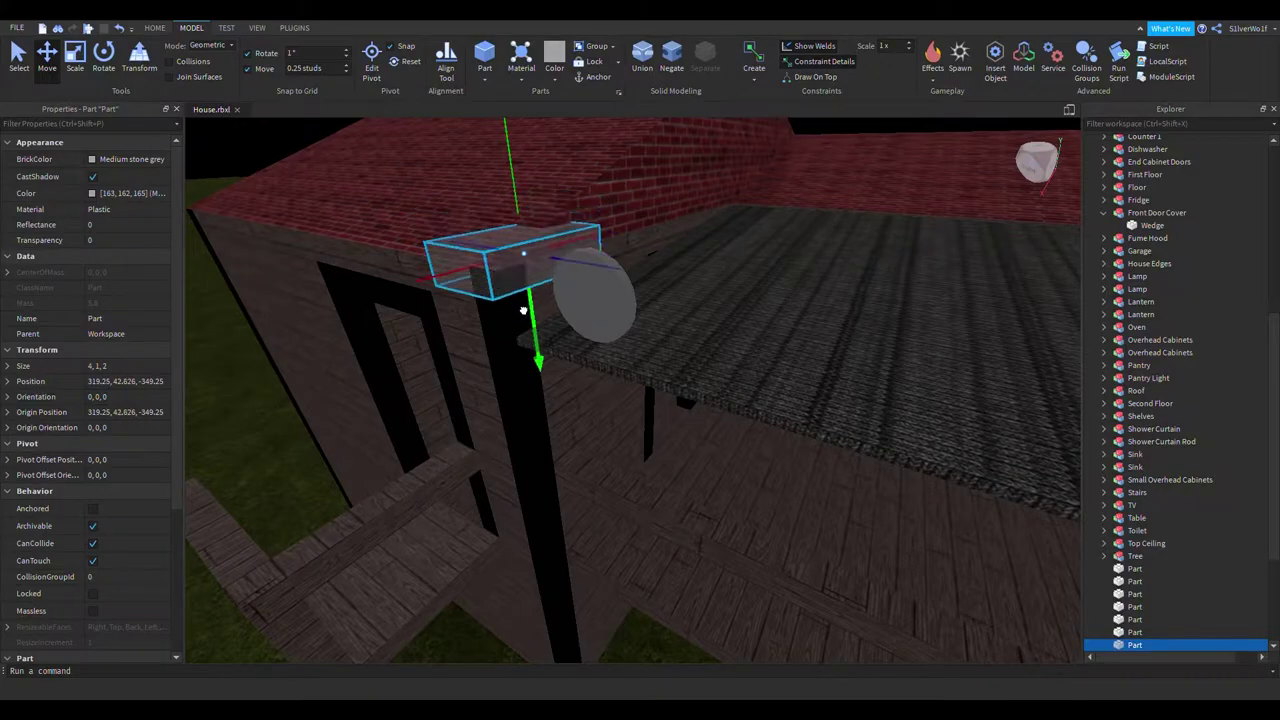
{"action": "right_click_drag", "start_coordinate": [718, 422], "coordinate": [717, 423]}
{"action": "left_click", "coordinate": [652, 370]}
{"action": "right_click_drag", "start_coordinate": [794, 426], "coordinate": [794, 426]}
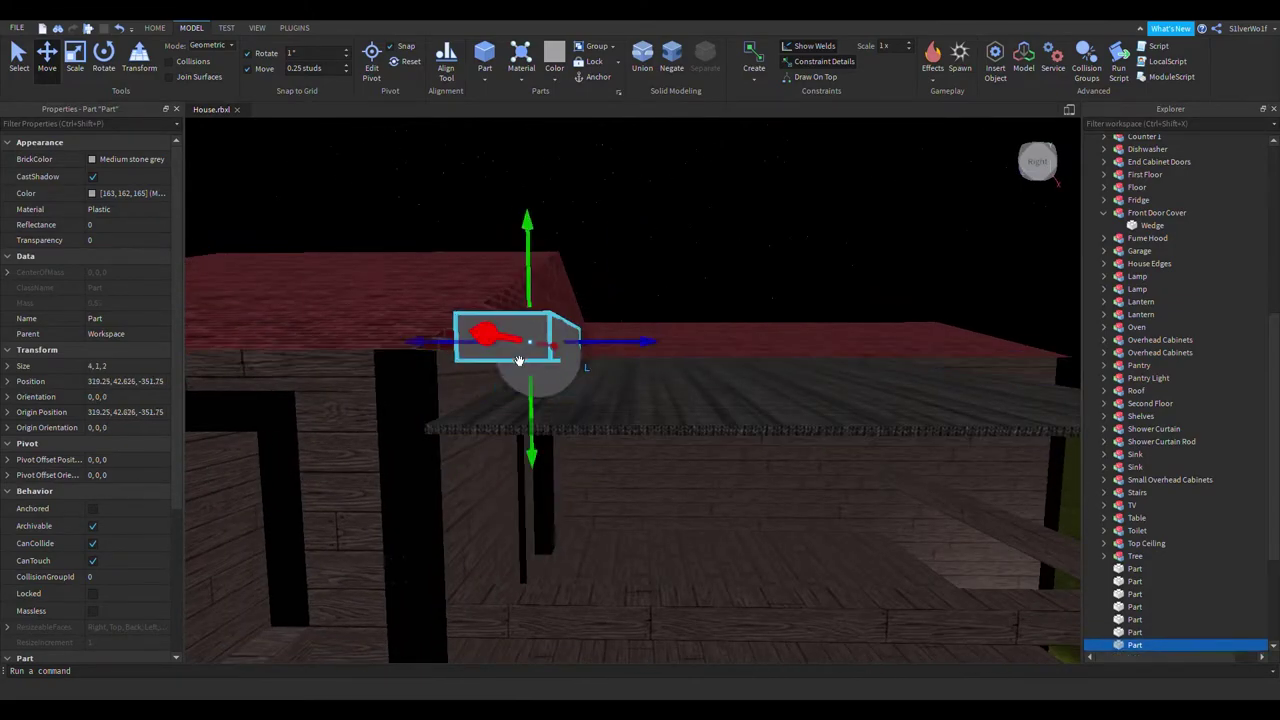
{"action": "left_click_drag", "start_coordinate": [547, 281], "coordinate": [546, 232]}
{"action": "right_click_drag", "start_coordinate": [634, 337], "coordinate": [637, 334]}
Negate the block and union it with the disc to cut away the disc's upper half
{"action": "left_click", "coordinate": [675, 60]}
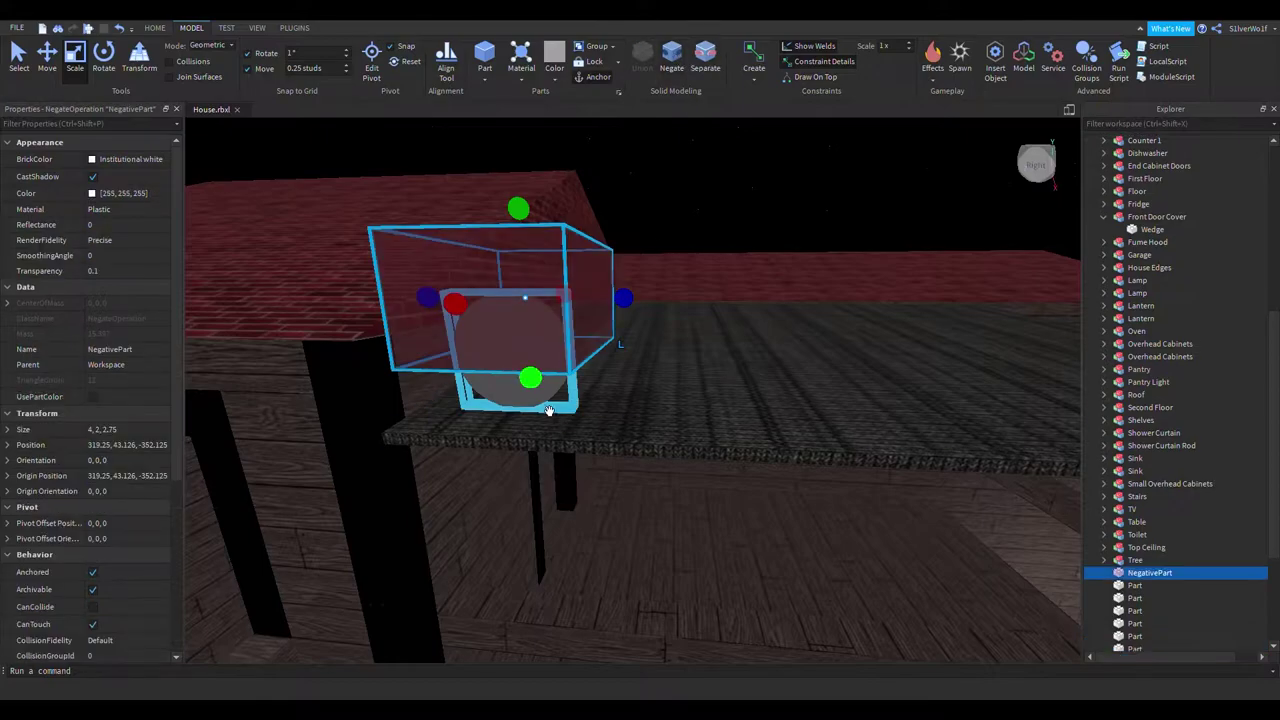
{"action": "left_click", "coordinate": [760, 357], "text": "ctrl"}
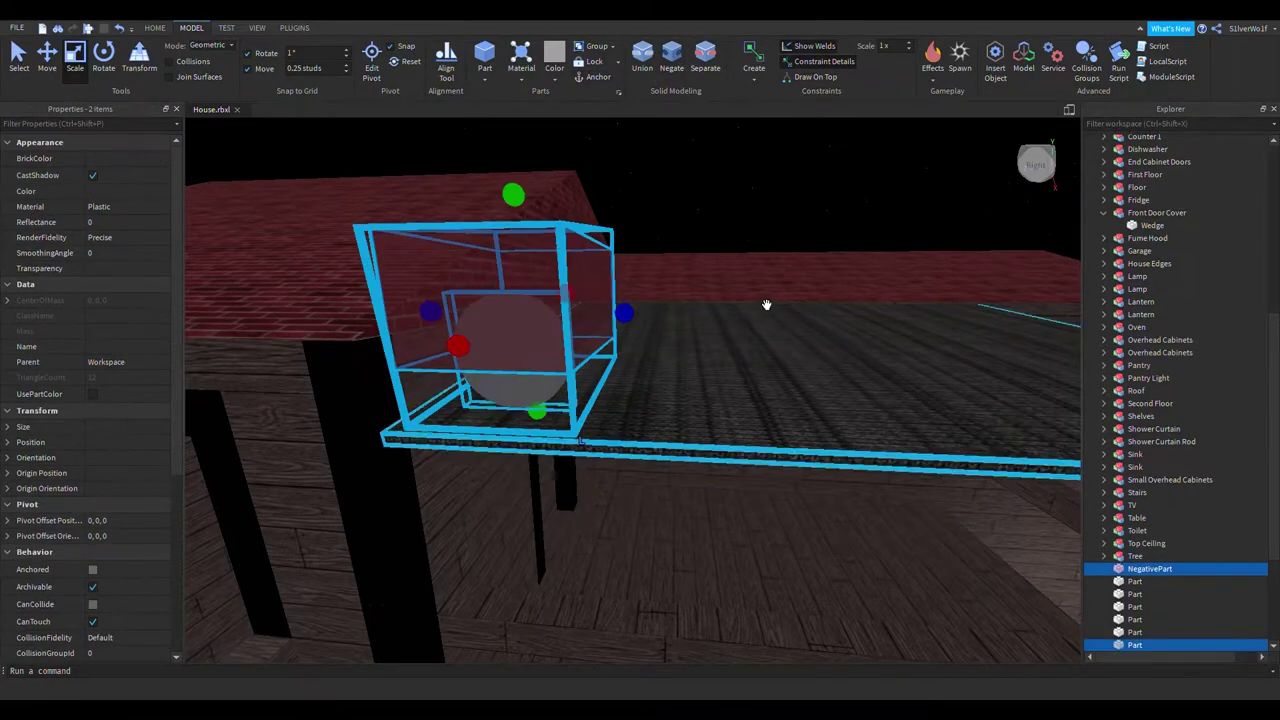
{"action": "left_click", "coordinate": [643, 60]}
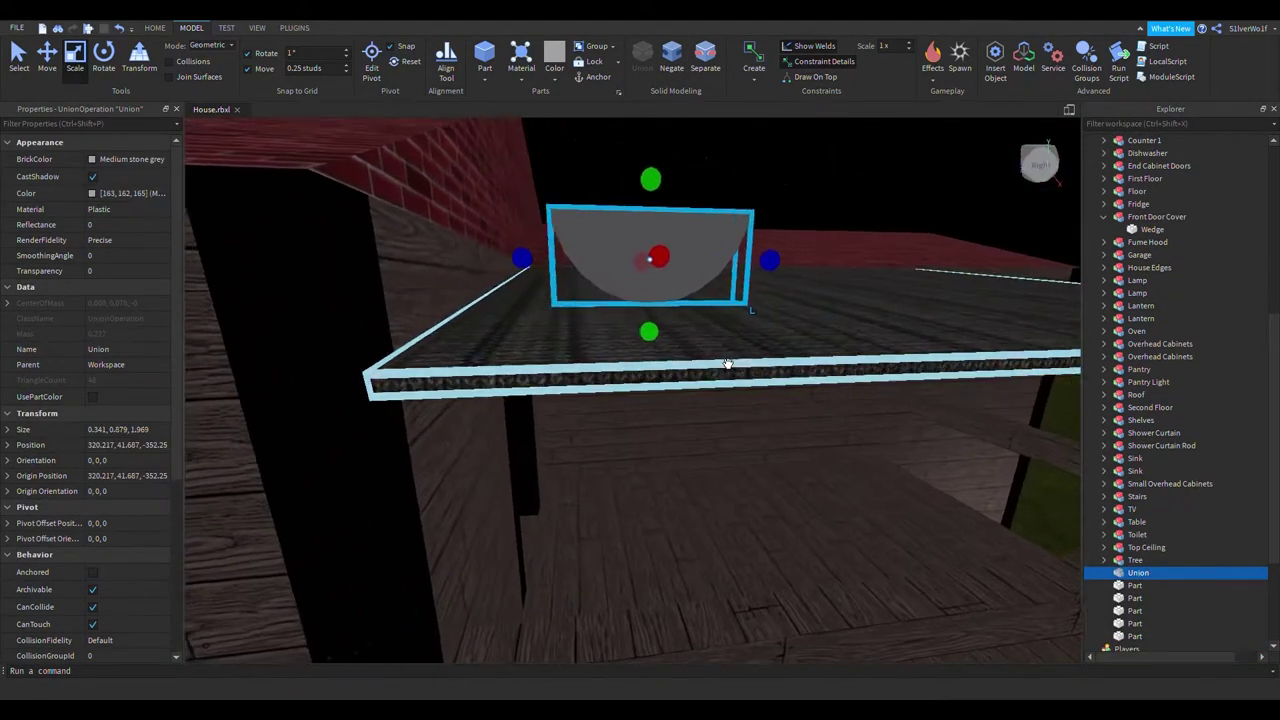
Move the half disc to the fabric slab's outer corner by the house and lower it to the slab's edge
{"action": "scroll", "coordinate": [729, 364], "scroll_direction": "up", "scroll_amount": 2}
{"action": "right_click_drag", "start_coordinate": [729, 364], "coordinate": [729, 364]}
{"action": "scroll", "coordinate": [729, 364], "scroll_direction": "down", "scroll_amount": 2}
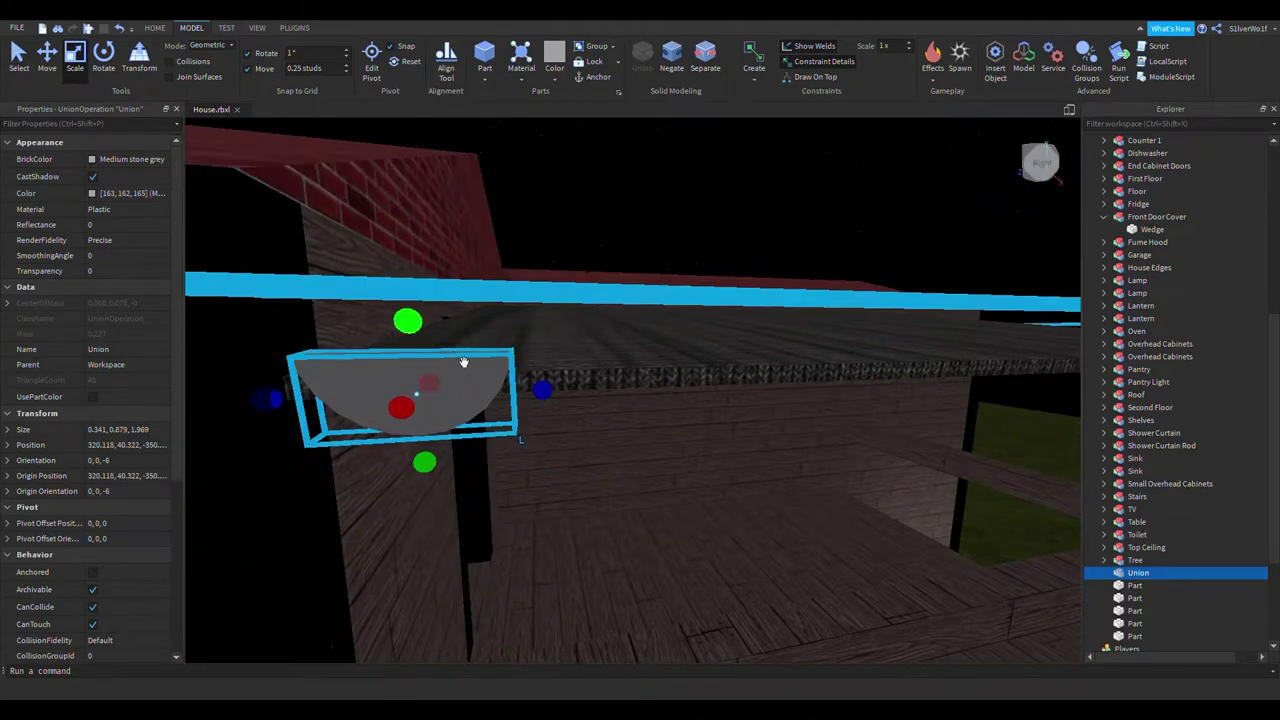
{"action": "key", "text": "ctrl+2"}
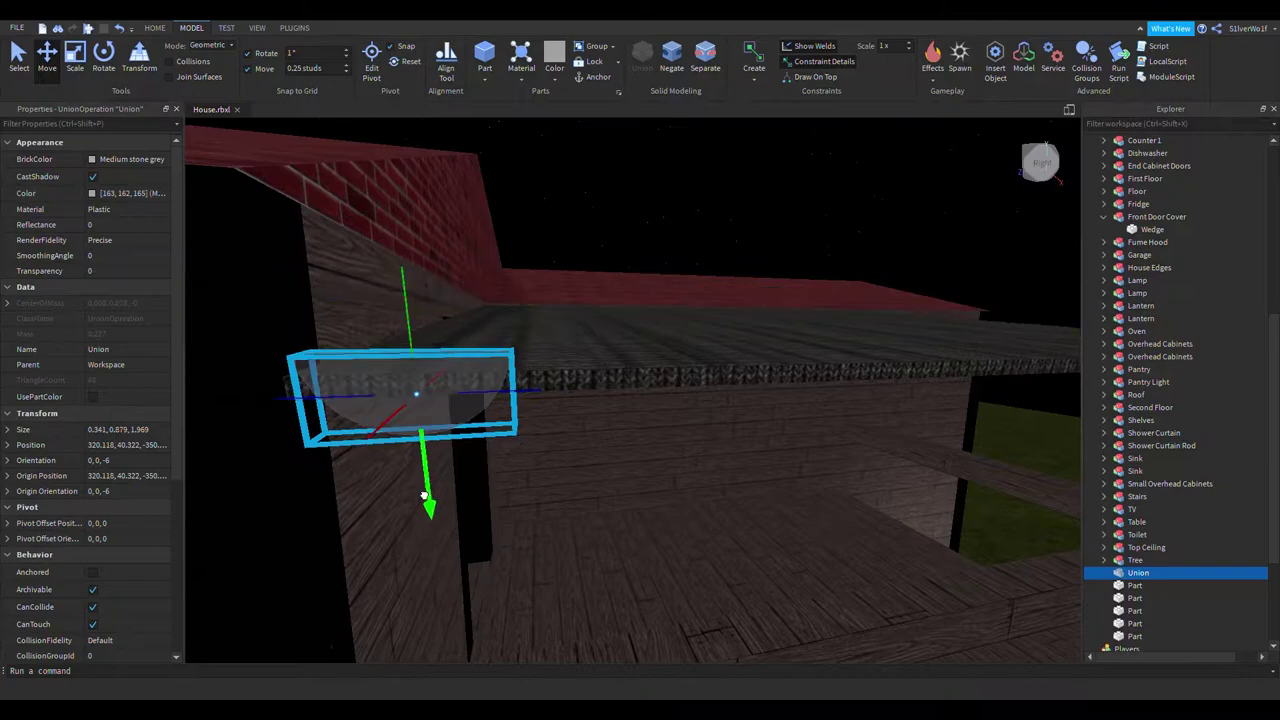
{"action": "left_click_drag", "start_coordinate": [429, 487], "coordinate": [405, 541]}
{"action": "key", "text": "d"}
{"action": "right_click_drag", "start_coordinate": [554, 576], "coordinate": [557, 575]}
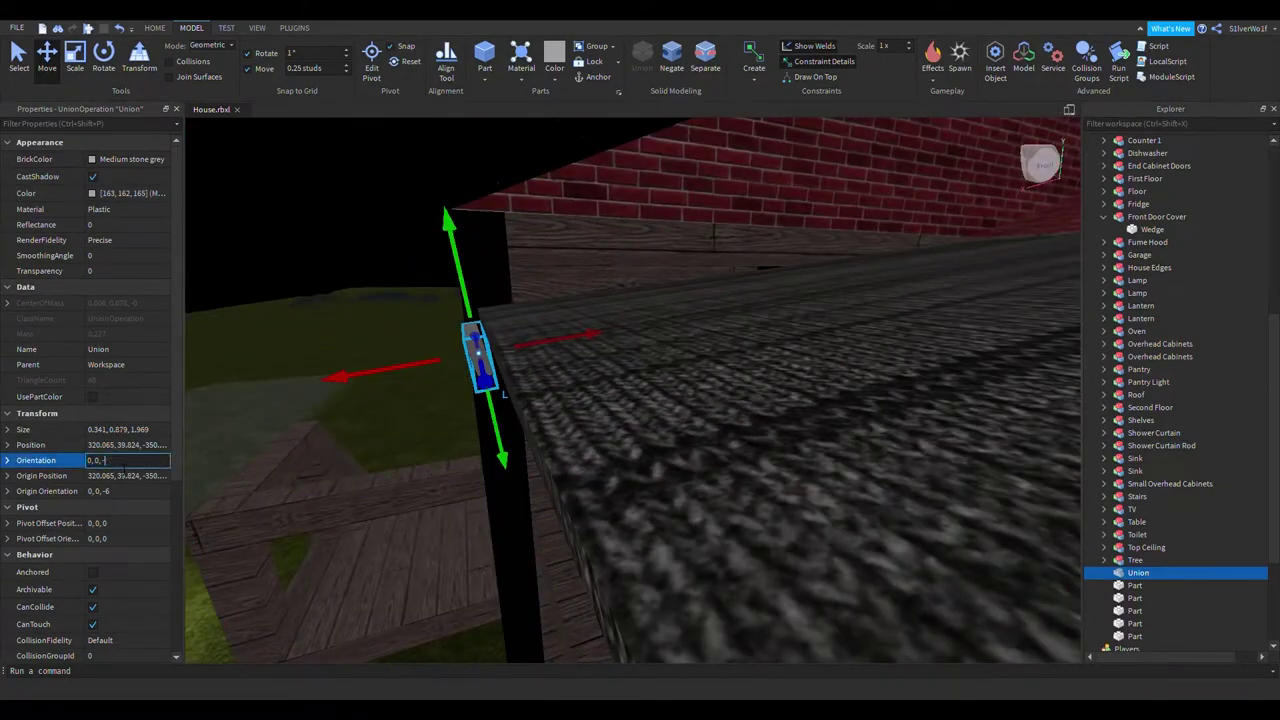
Set the half disc's orientation to 0, 0, 0 and move it inward and up 0.25 studs against the slab's edge
{"action": "key", "text": "a"}
{"action": "right_click_drag", "start_coordinate": [603, 511], "coordinate": [600, 509]}
{"action": "left_click_drag", "start_coordinate": [596, 479], "coordinate": [546, 466]}
{"action": "left_click_drag", "start_coordinate": [614, 397], "coordinate": [611, 362]}
{"action": "key", "text": "d"}
{"action": "right_click_drag", "start_coordinate": [837, 440], "coordinate": [840, 442]}
{"action": "left_click", "coordinate": [346, 203]}
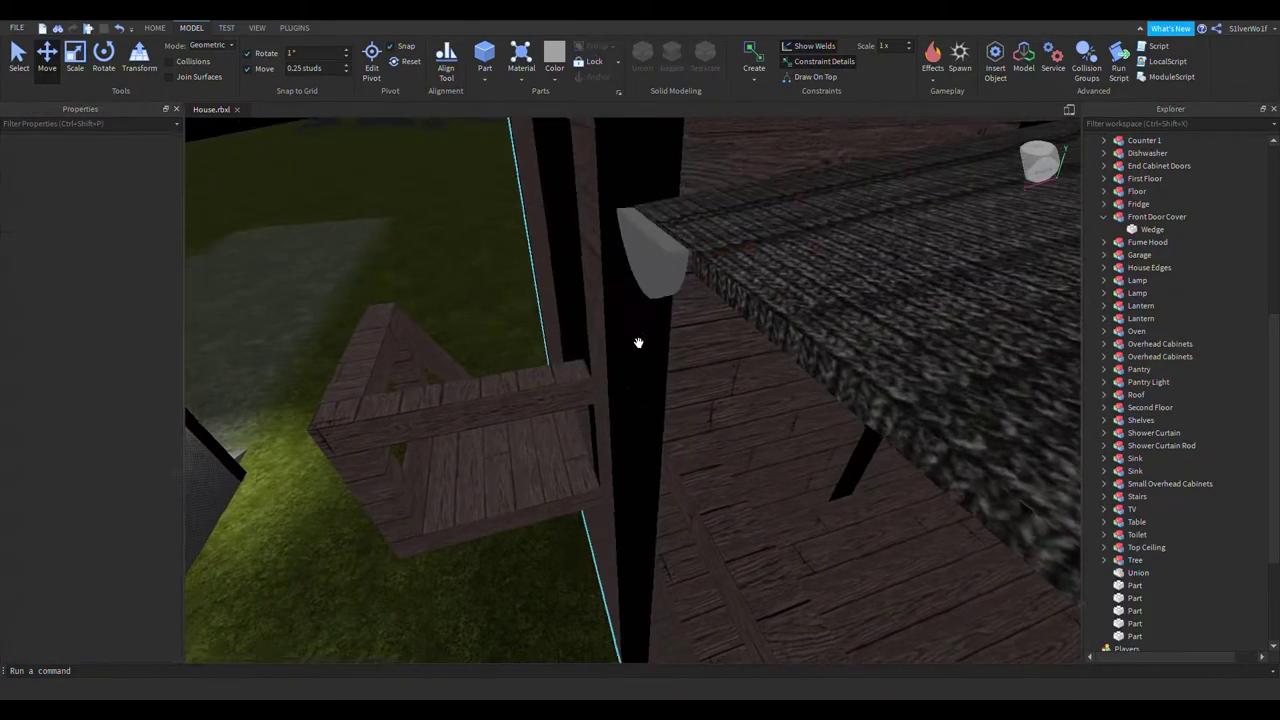
Nudge the half disc sideways so it sits flush with the fabric slab's outer edge
{"action": "right_click_drag", "start_coordinate": [638, 343], "coordinate": [639, 343]}
{"action": "key", "text": "d"}
{"action": "left_click", "coordinate": [537, 271]}
{"action": "left_click_drag", "start_coordinate": [604, 270], "coordinate": [616, 273]}
{"action": "key", "text": "d"}
{"action": "key", "text": "a"}
{"action": "left_click", "coordinate": [462, 197]}
{"action": "key", "text": "a"}
{"action": "mouse_move", "coordinate": [818, 441]}
{"action": "right_mouse_down"}
{"action": "mouse_move", "coordinate": [800, 426]}
{"action": "mouse_move", "coordinate": [818, 442]}
{"action": "right_mouse_up"}
Duplicate the half disc and place the copy directly beside it along the fabric slab's edge
{"action": "left_click", "coordinate": [521, 275]}
{"action": "right_click_drag", "start_coordinate": [747, 461], "coordinate": [749, 463]}
{"action": "key", "text": "s"}
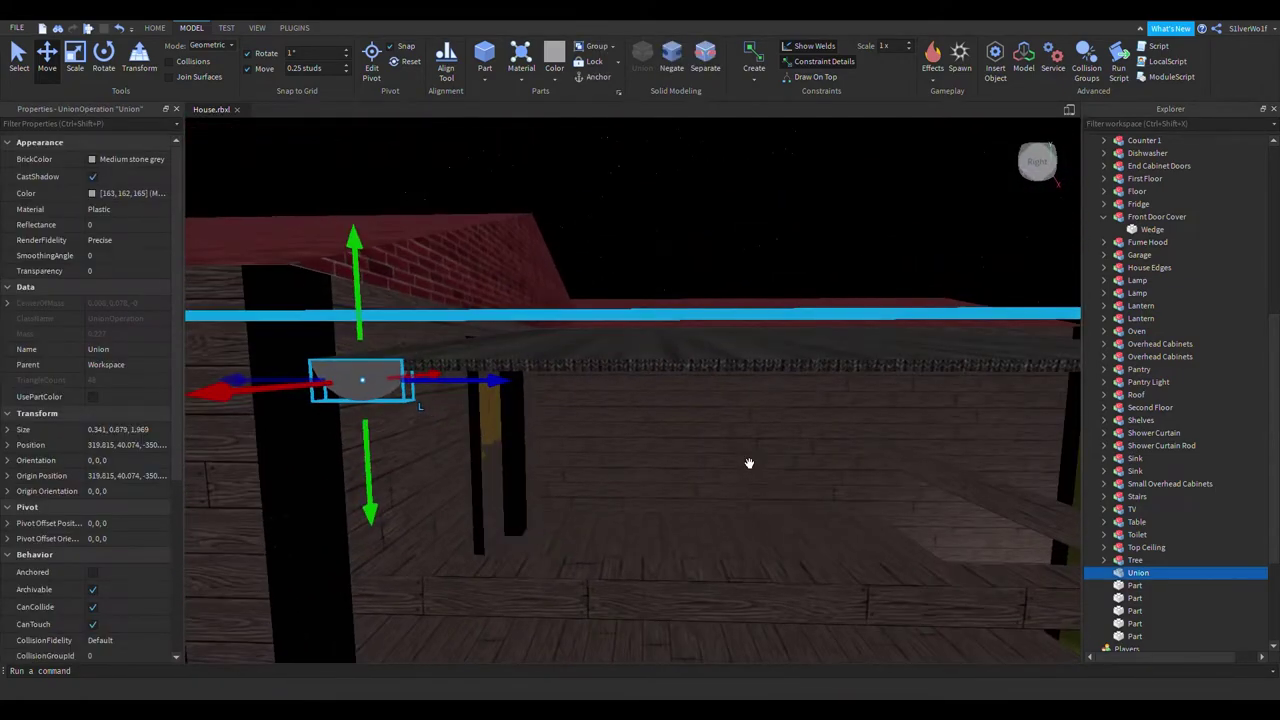
{"action": "key", "text": "ctrl+v"}
{"action": "key", "text": "a"}
{"action": "left_click_drag", "start_coordinate": [647, 331], "coordinate": [729, 344]}
{"action": "left_click_drag", "start_coordinate": [618, 383], "coordinate": [619, 431]}
{"action": "scroll", "coordinate": [673, 264], "scroll_direction": "up", "scroll_amount": 3}
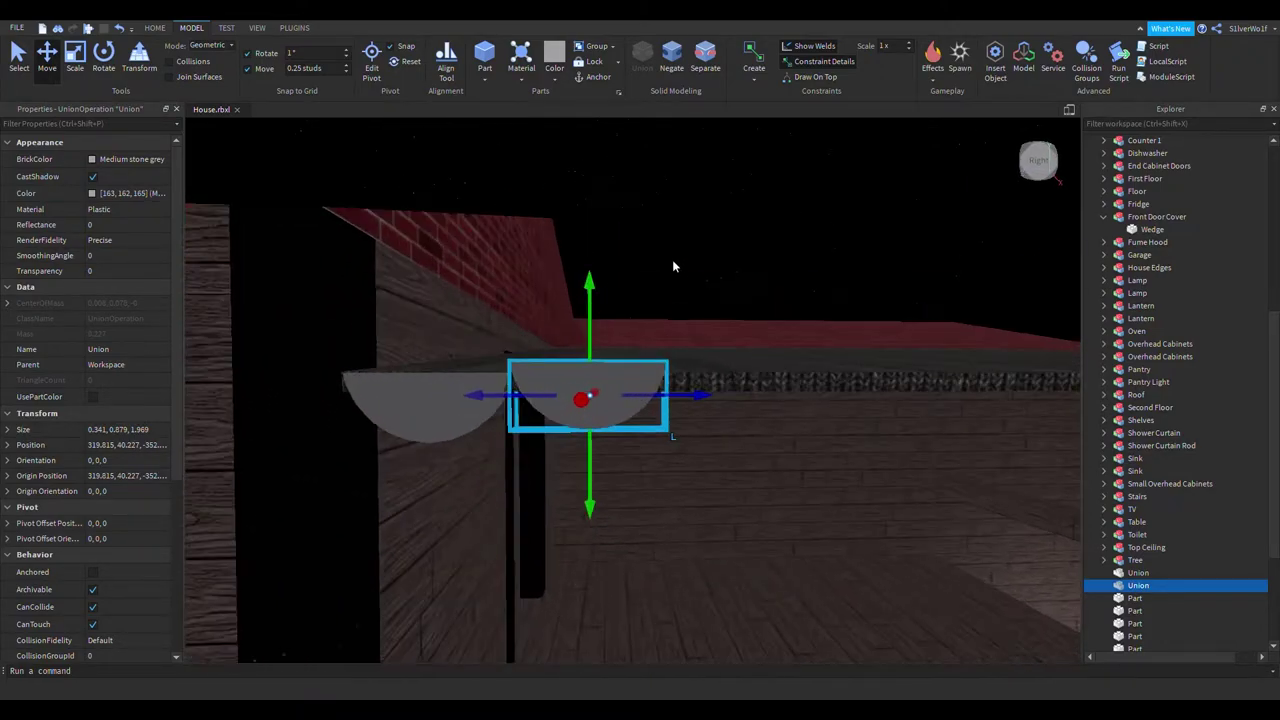
Lower the second half disc by 0.25 studs
{"action": "left_click", "coordinate": [674, 264]}
{"action": "key", "text": "w"}
{"action": "right_click_drag", "start_coordinate": [756, 286], "coordinate": [746, 322]}
{"action": "key", "text": "a"}
{"action": "left_click", "coordinate": [734, 334]}
{"action": "right_click_drag", "start_coordinate": [727, 452], "coordinate": [726, 454]}
{"action": "scroll", "coordinate": [727, 454], "scroll_direction": "down", "scroll_amount": 1}
{"action": "left_click_drag", "start_coordinate": [821, 242], "coordinate": [820, 268]}
{"action": "scroll", "coordinate": [914, 361], "scroll_direction": "down", "scroll_amount": 3}
{"action": "scroll", "coordinate": [914, 361], "scroll_direction": "down", "scroll_amount": 1}
{"action": "right_click_drag", "start_coordinate": [831, 311], "coordinate": [600, 366]}
{"action": "scroll", "coordinate": [600, 366], "scroll_direction": "up", "scroll_amount": 2}
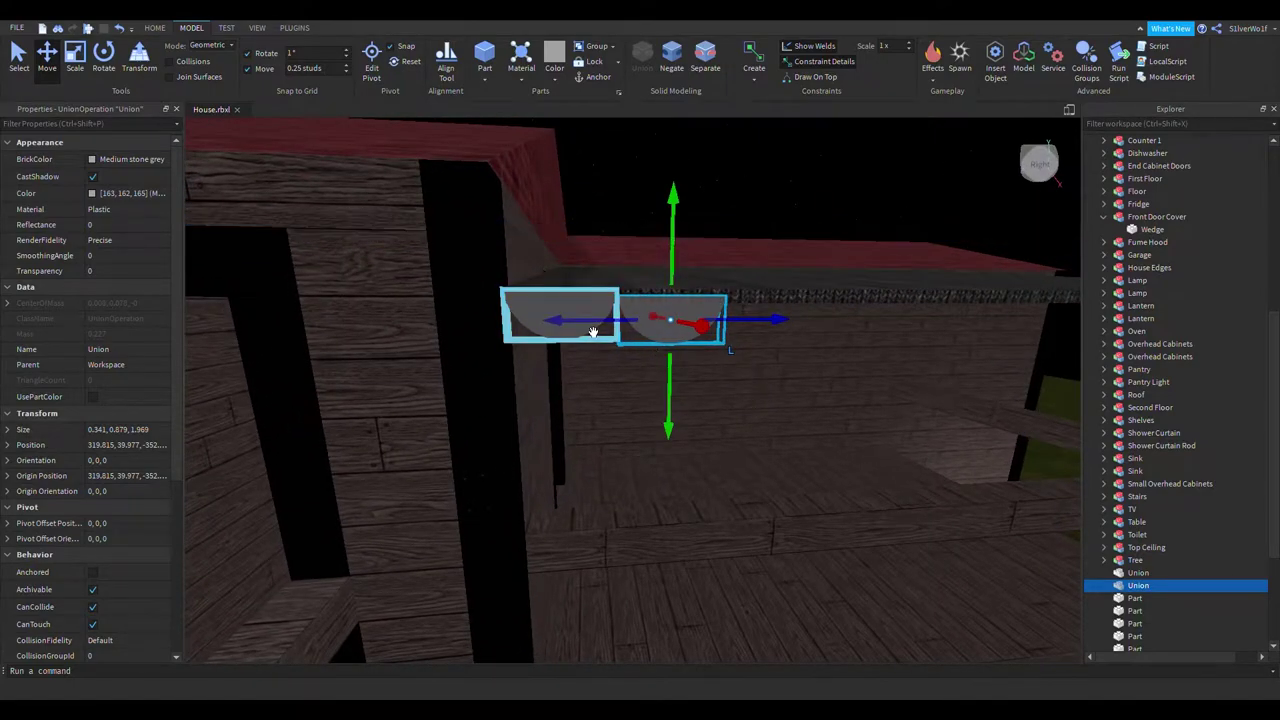
Align the second half disc with the first by setting its position to 319.815, 40.074, -352.265
{"action": "scroll", "coordinate": [743, 307], "scroll_direction": "down", "scroll_amount": 2}
{"action": "left_click", "coordinate": [692, 184]}
{"action": "scroll", "coordinate": [560, 362], "scroll_direction": "up", "scroll_amount": 3}
{"action": "left_click", "coordinate": [531, 332]}
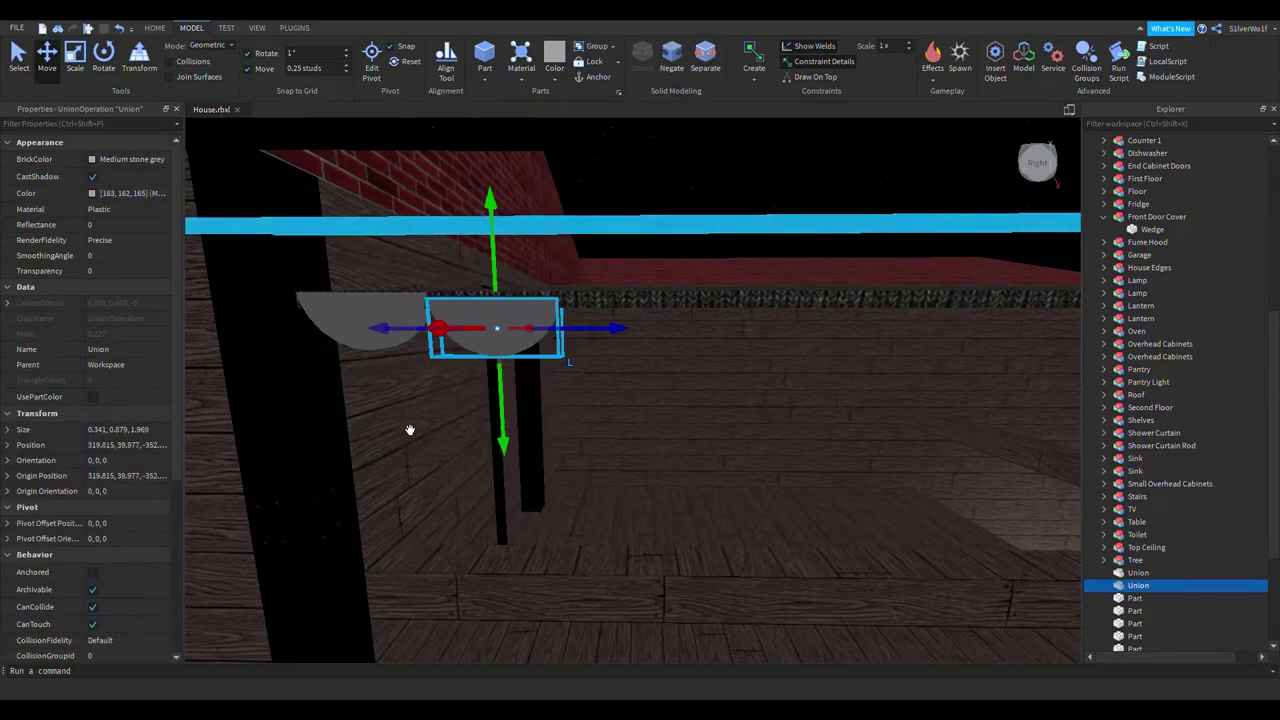
{"action": "left_click", "coordinate": [363, 344]}
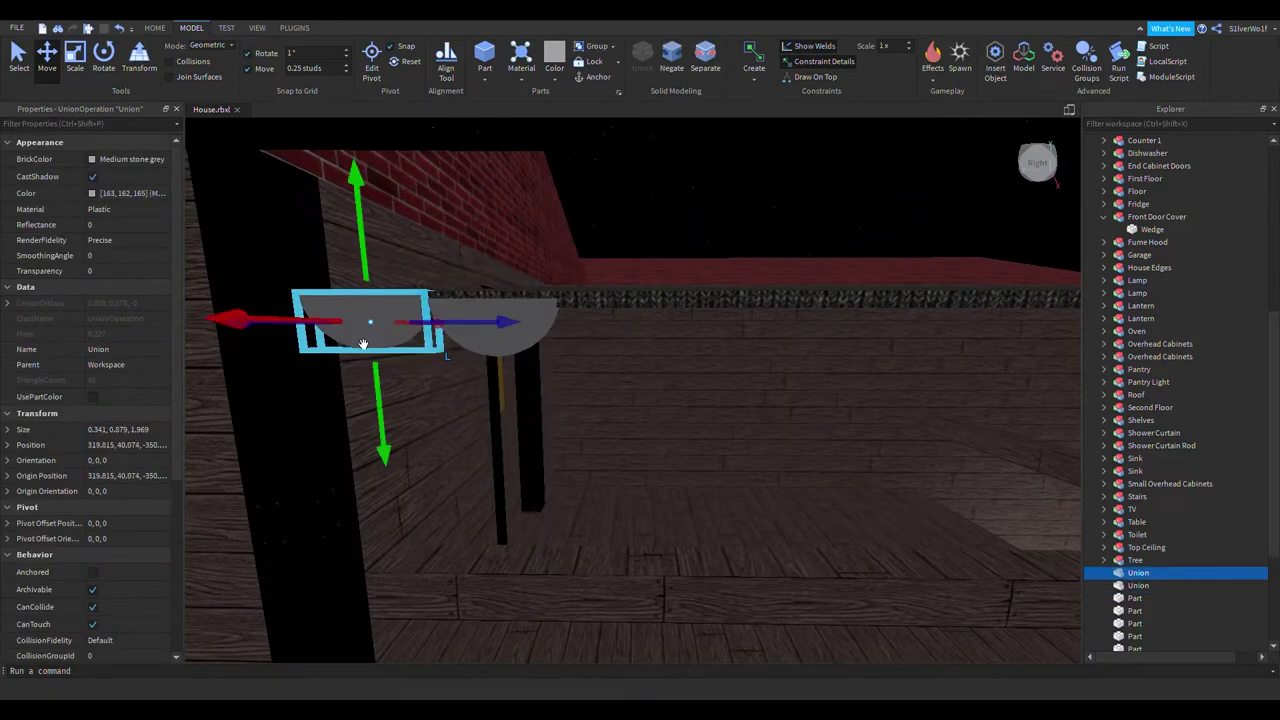
{"action": "left_click", "coordinate": [526, 373]}
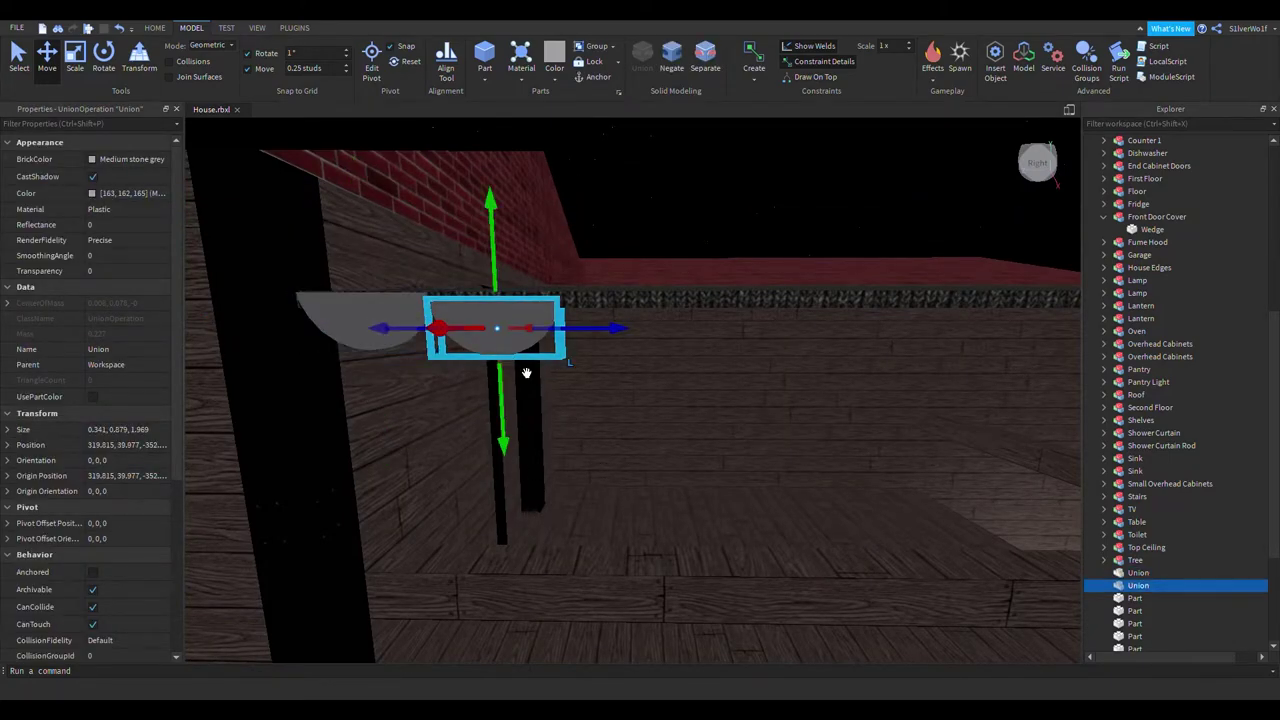
{"action": "left_click", "coordinate": [379, 347]}
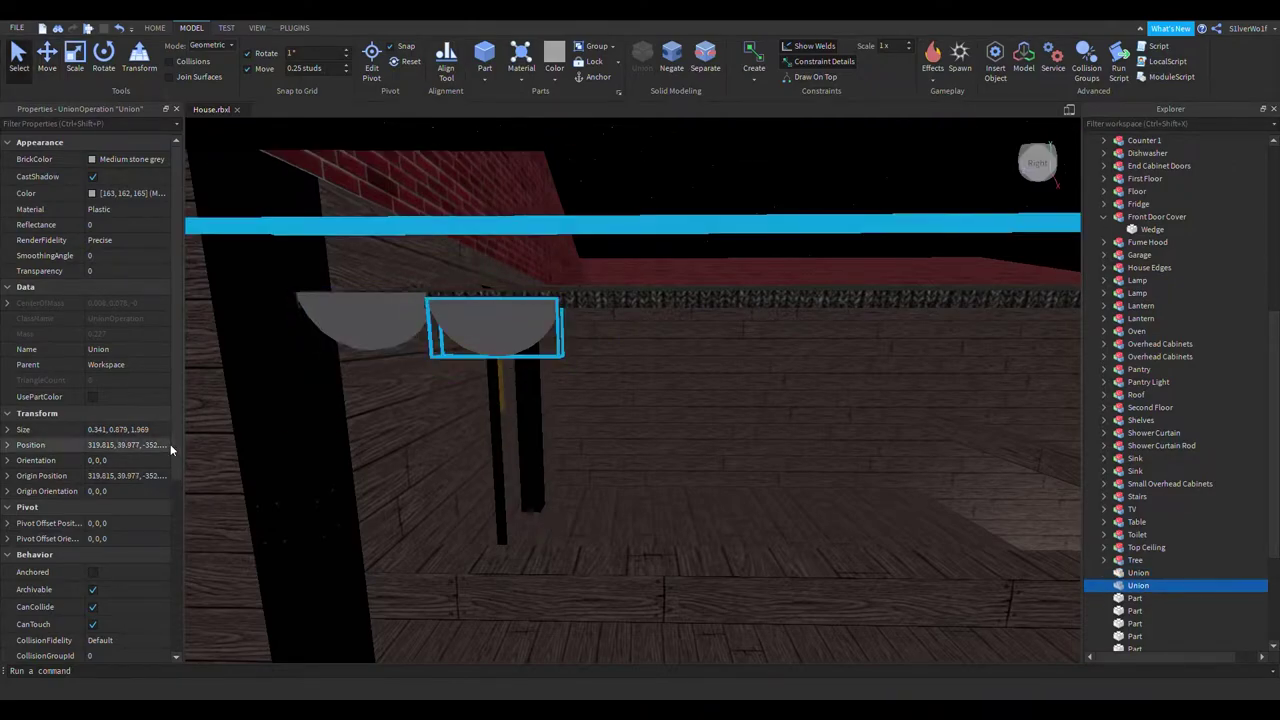
{"action": "double_click", "coordinate": [122, 445]}
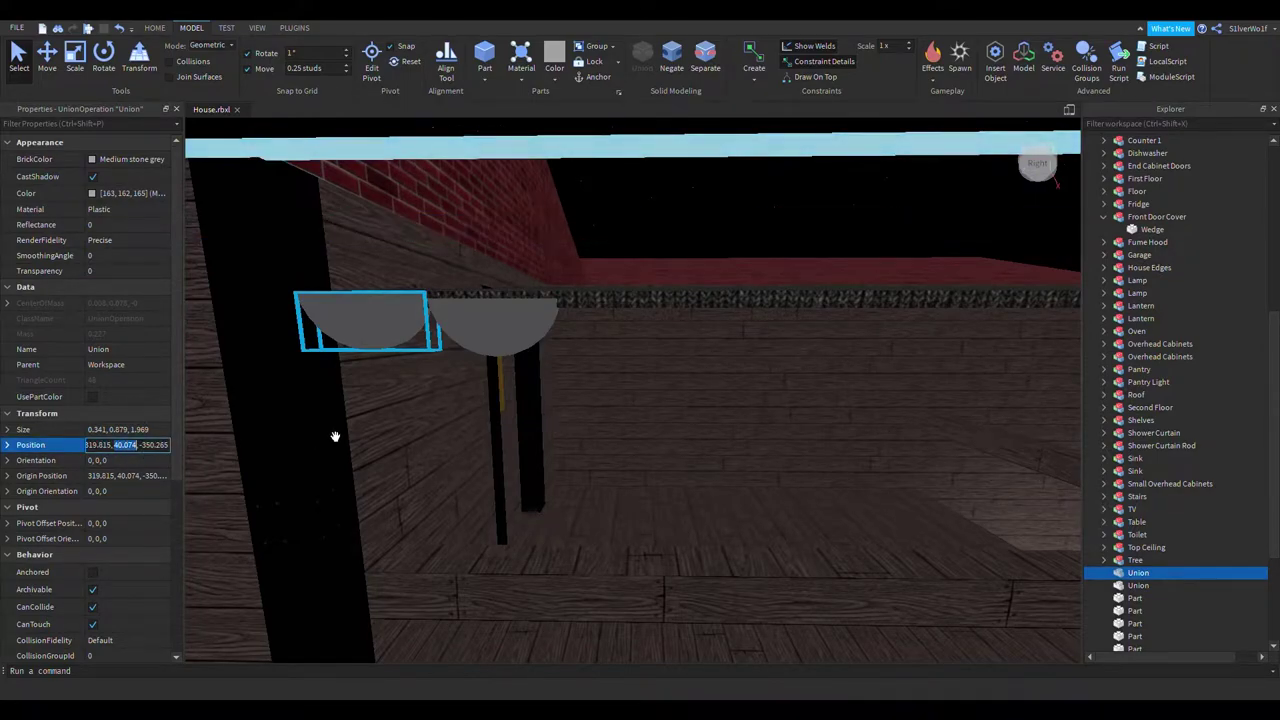
{"action": "left_click", "coordinate": [498, 352]}
{"action": "left_click", "coordinate": [127, 447]}
{"action": "type", "text": "319.815, 40.074, -352.265"}
{"action": "key", "text": "Return"}
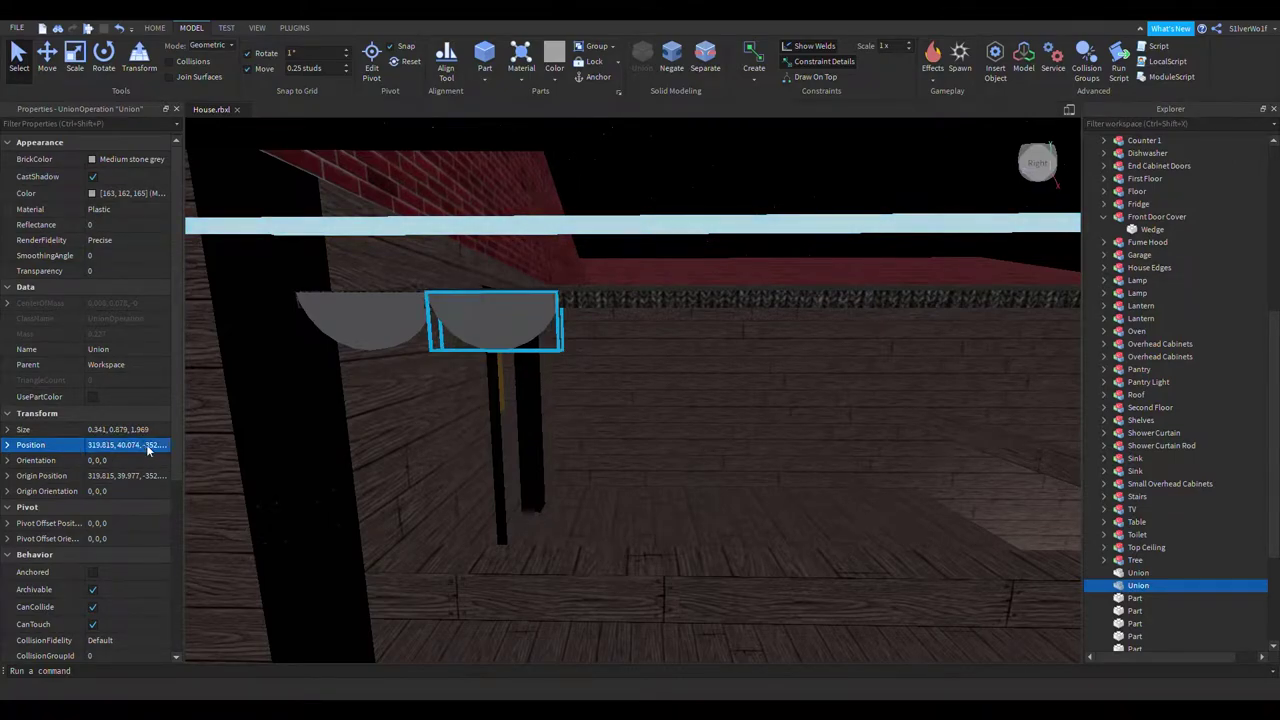
Duplicate the second half disc and place the copy as the third scallop along the fabric slab's edge
{"action": "left_click", "coordinate": [623, 199]}
{"action": "right_click_drag", "start_coordinate": [703, 283], "coordinate": [671, 335]}
{"action": "key", "text": "a"}
{"action": "middle_click_drag", "start_coordinate": [670, 334], "coordinate": [543, 326]}
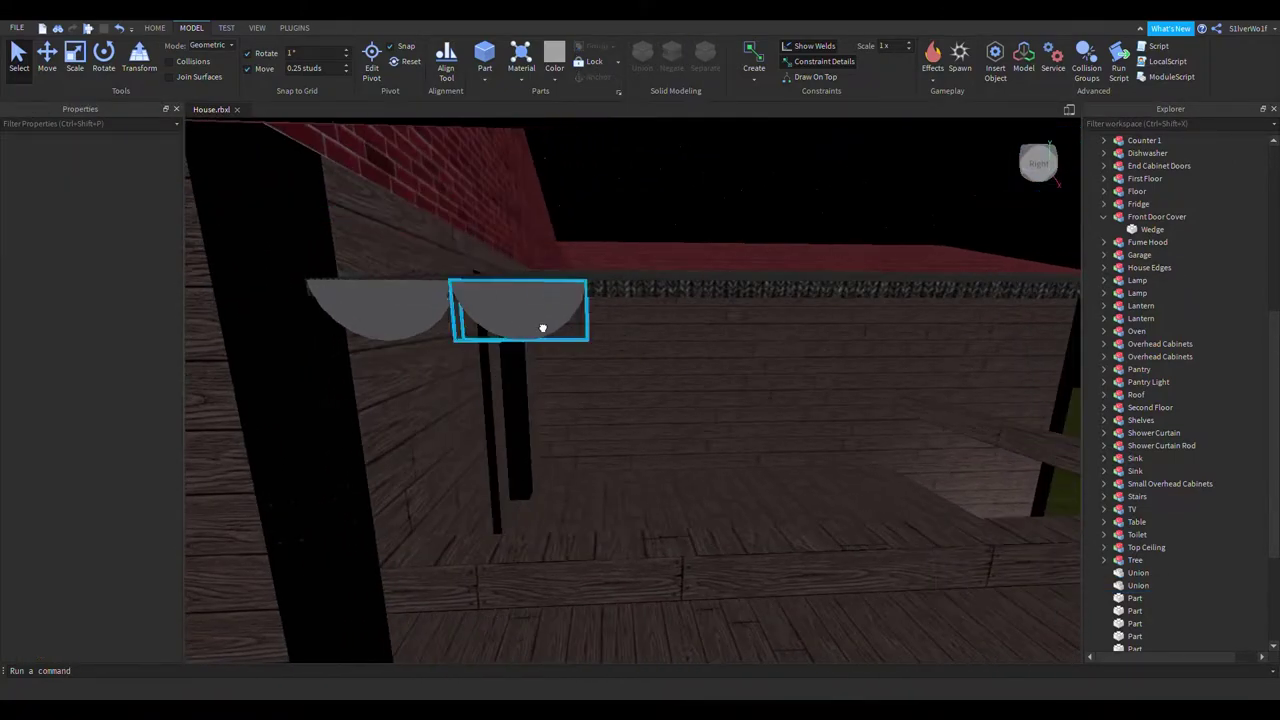
{"action": "left_click", "coordinate": [543, 326]}
{"action": "left_click", "coordinate": [579, 257]}
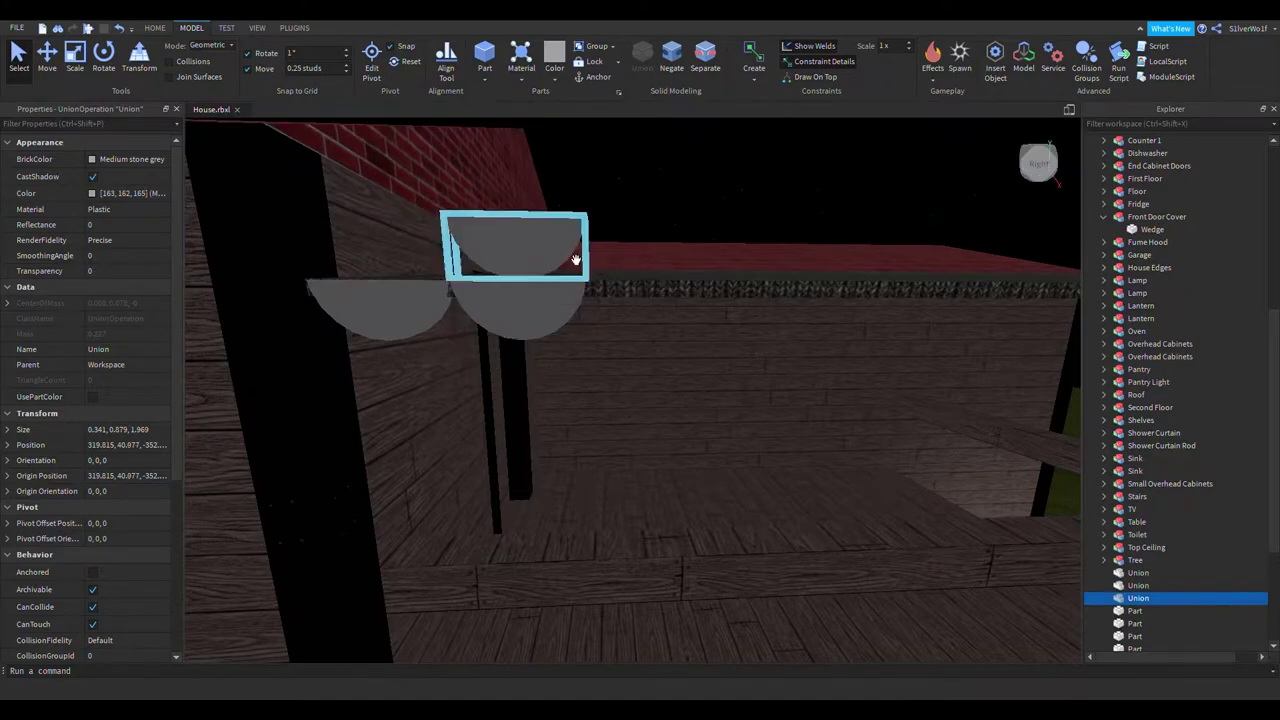
{"action": "left_click_drag", "start_coordinate": [610, 252], "coordinate": [743, 264]}
{"action": "left_click_drag", "start_coordinate": [659, 336], "coordinate": [661, 393]}
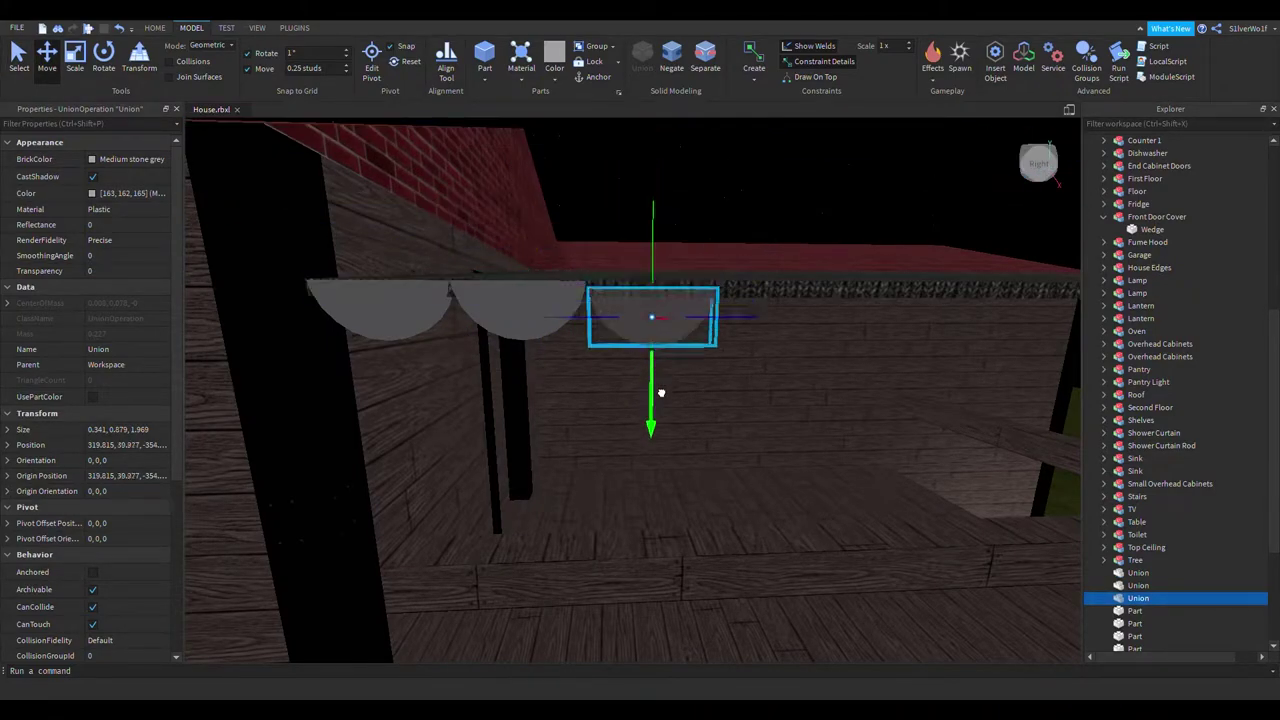
Duplicate the third half disc, shift the copy 2 studs along the slab's edge and lower it 1 stud
{"action": "key", "text": "d"}
{"action": "key", "text": "ctrl+d"}
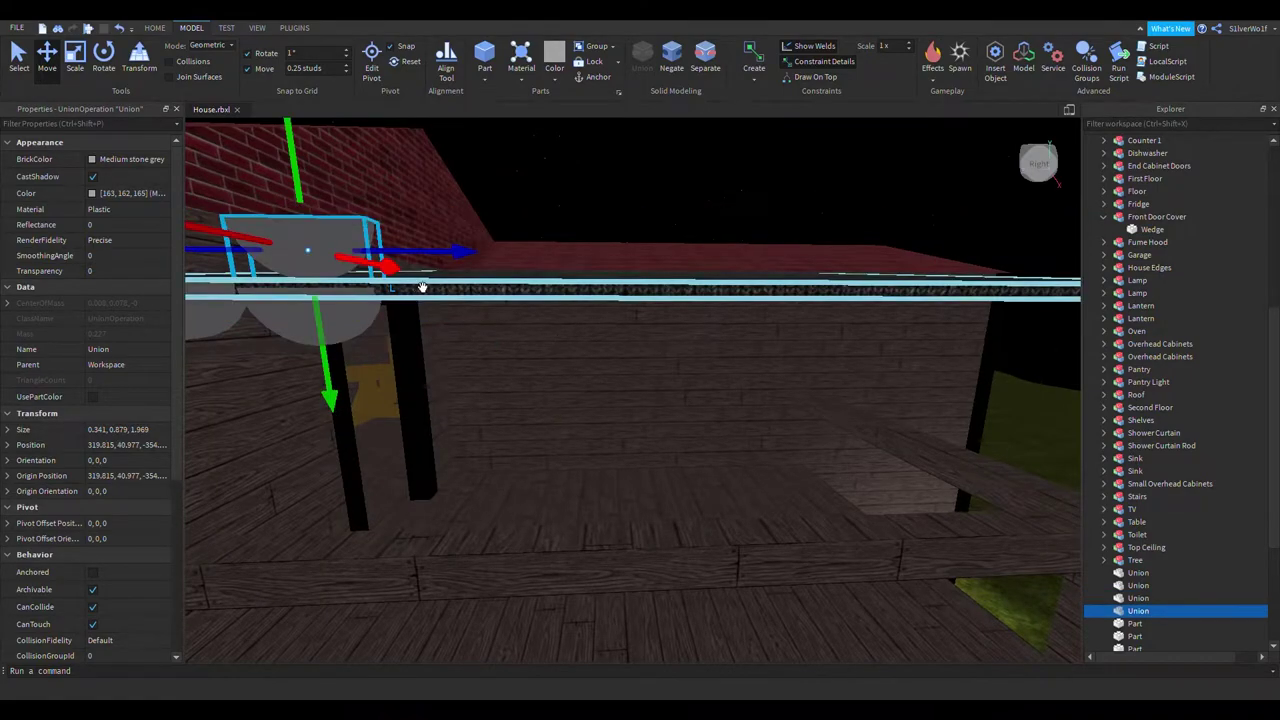
{"action": "left_click_drag", "start_coordinate": [440, 258], "coordinate": [545, 272]}
{"action": "key", "text": "a"}
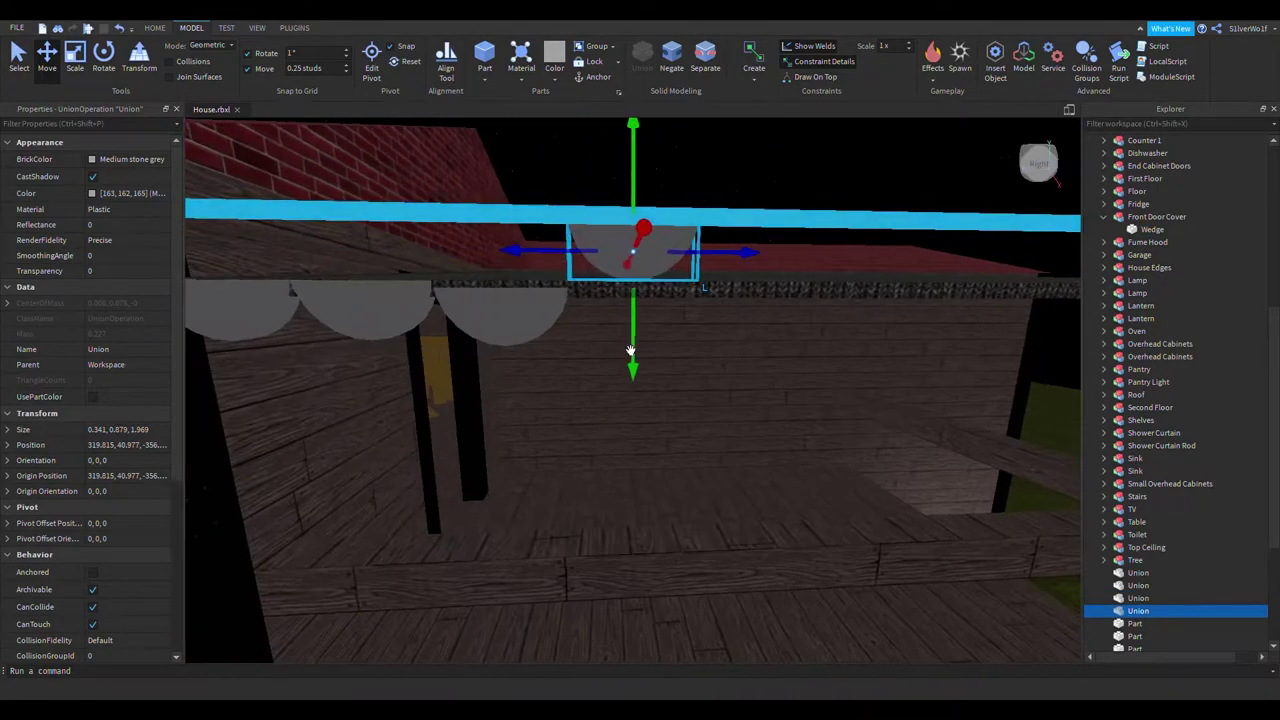
{"action": "left_click_drag", "start_coordinate": [631, 344], "coordinate": [639, 367]}
Add the fifth and sixth scallops by duplicating the last half disc, shifting each copy 2 studs along the slab's edge and lowering it 1 stud
{"action": "key", "text": "d"}
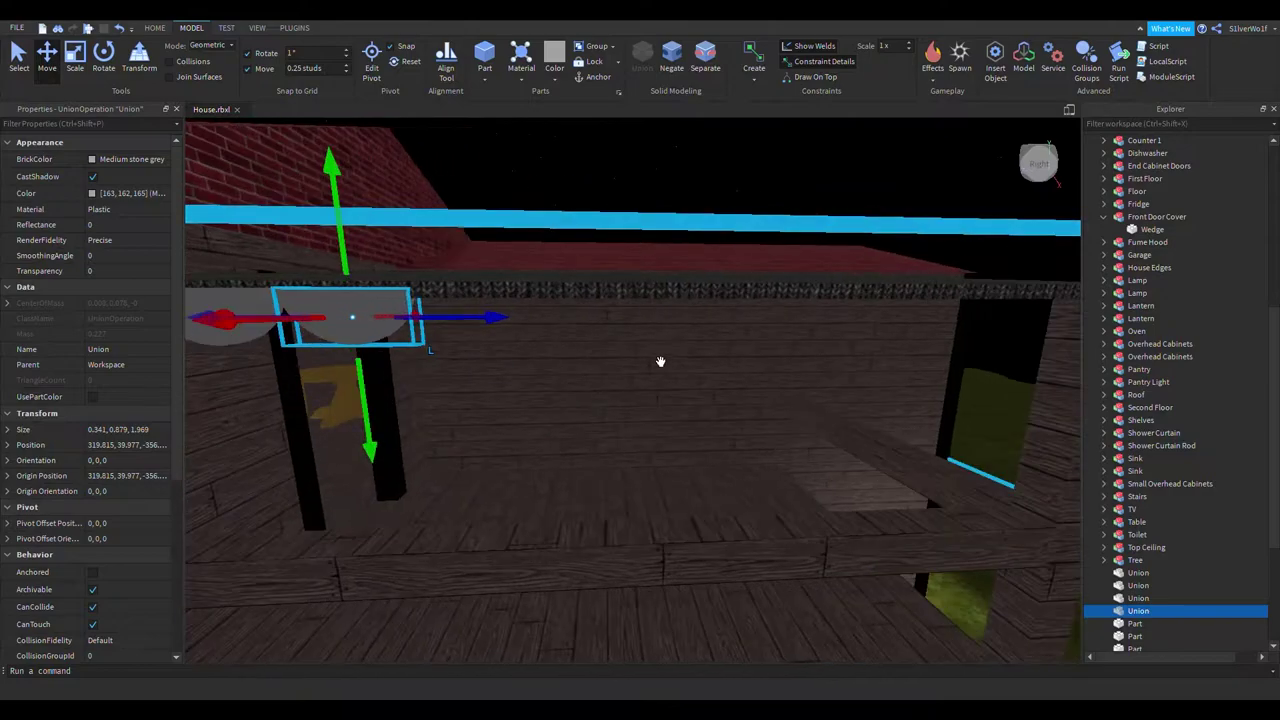
{"action": "key", "text": "ctrl+d"}
{"action": "left_click_drag", "start_coordinate": [455, 262], "coordinate": [568, 281]}
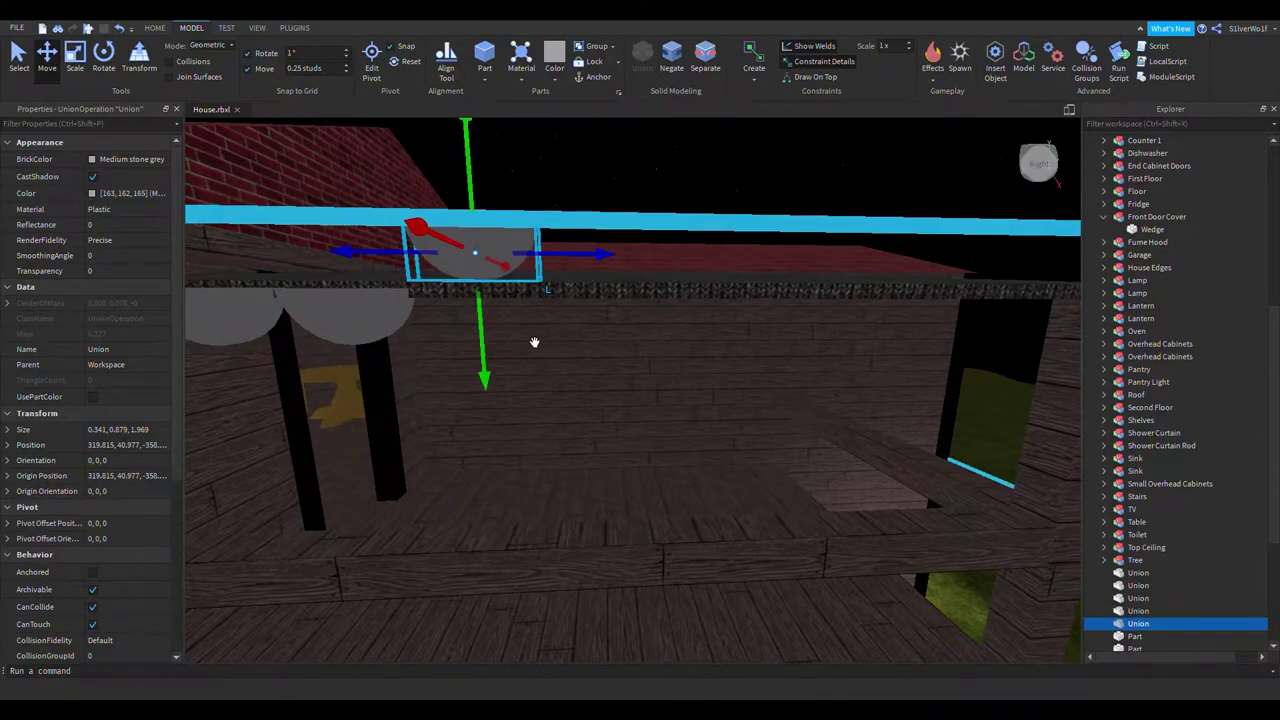
{"action": "left_click_drag", "start_coordinate": [487, 368], "coordinate": [488, 398]}
{"action": "key", "text": "d"}
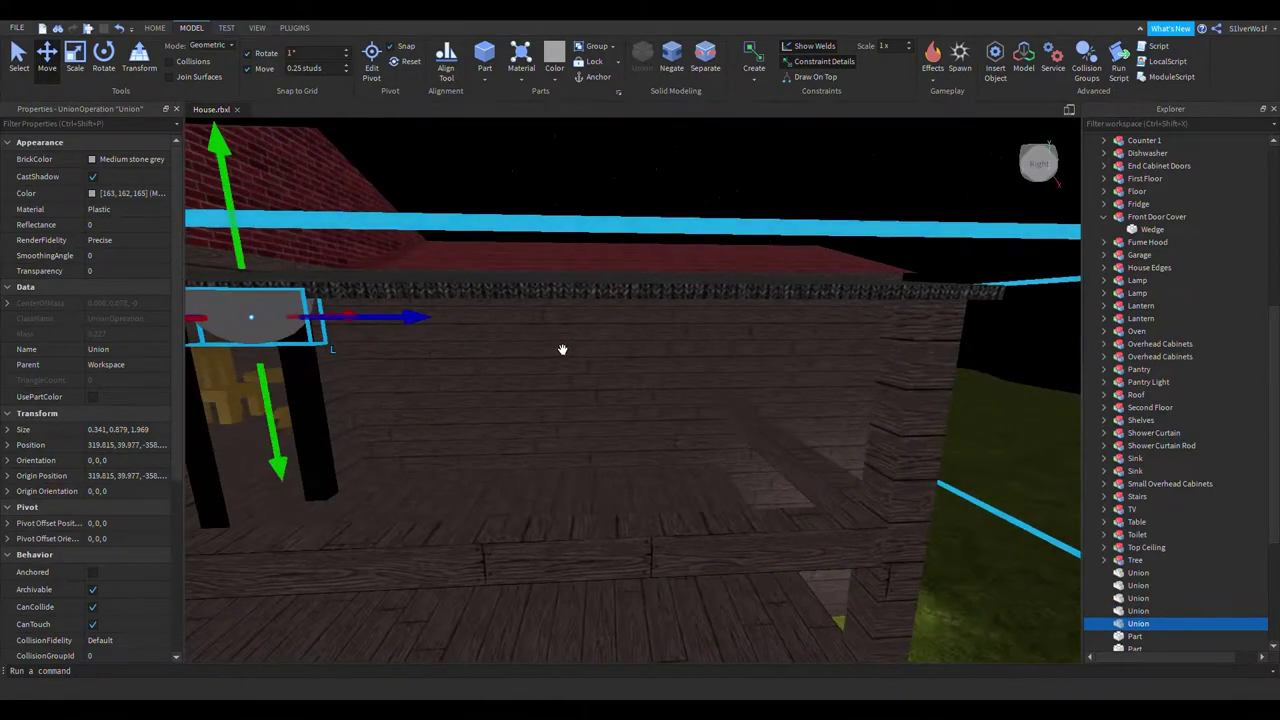
{"action": "key", "text": "ctrl+d"}
{"action": "left_click_drag", "start_coordinate": [350, 270], "coordinate": [470, 274]}
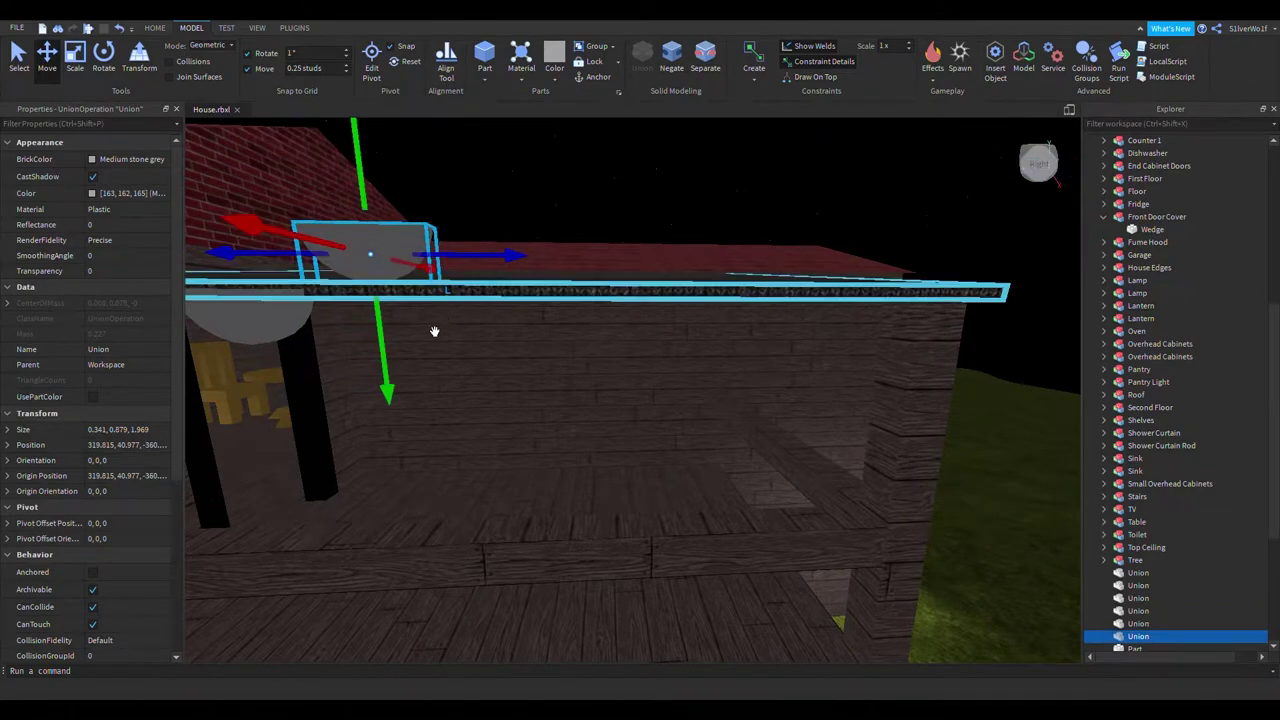
{"action": "left_click_drag", "start_coordinate": [387, 350], "coordinate": [389, 365]}
Delete the first two half discs at the main house end of the awning's edge
{"action": "key", "text": "a"}
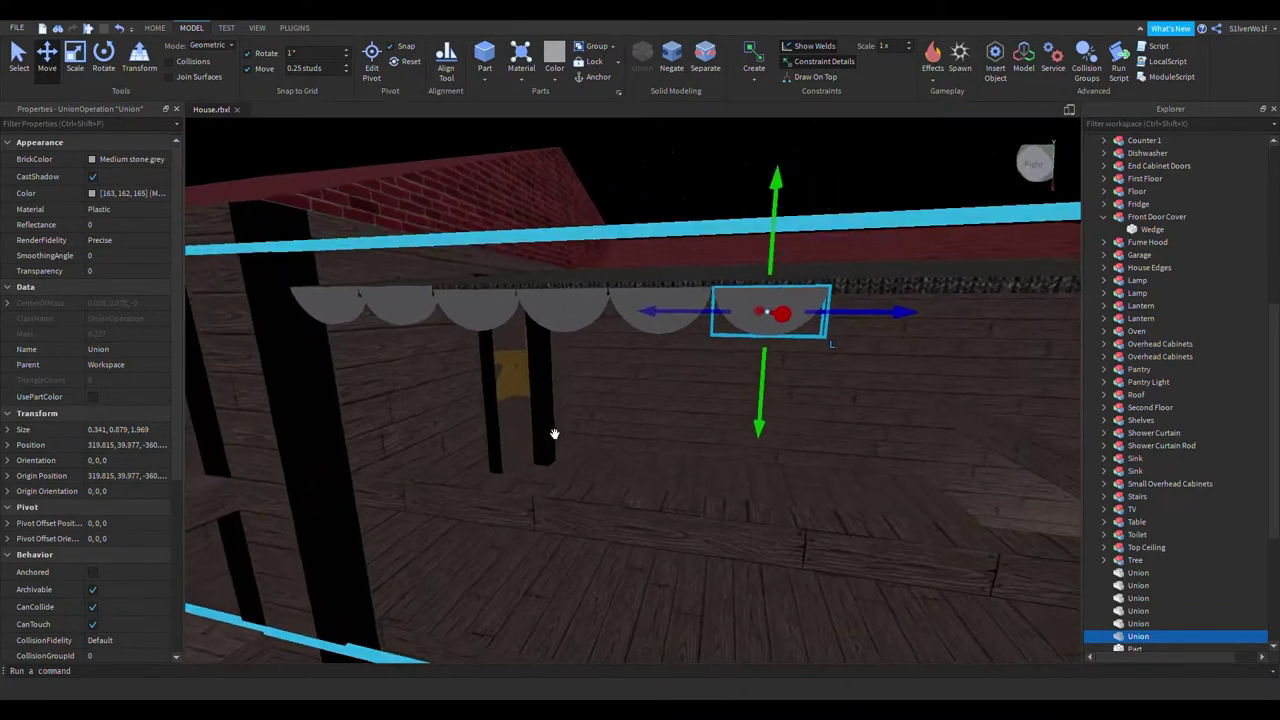
{"action": "key", "text": "s"}
{"action": "left_click", "coordinate": [657, 307]}
{"action": "key", "text": "a"}
{"action": "key", "text": "w"}
{"action": "key", "text": "s"}
{"action": "key", "text": "d"}
{"action": "key", "text": "w"}
{"action": "key", "text": "a"}
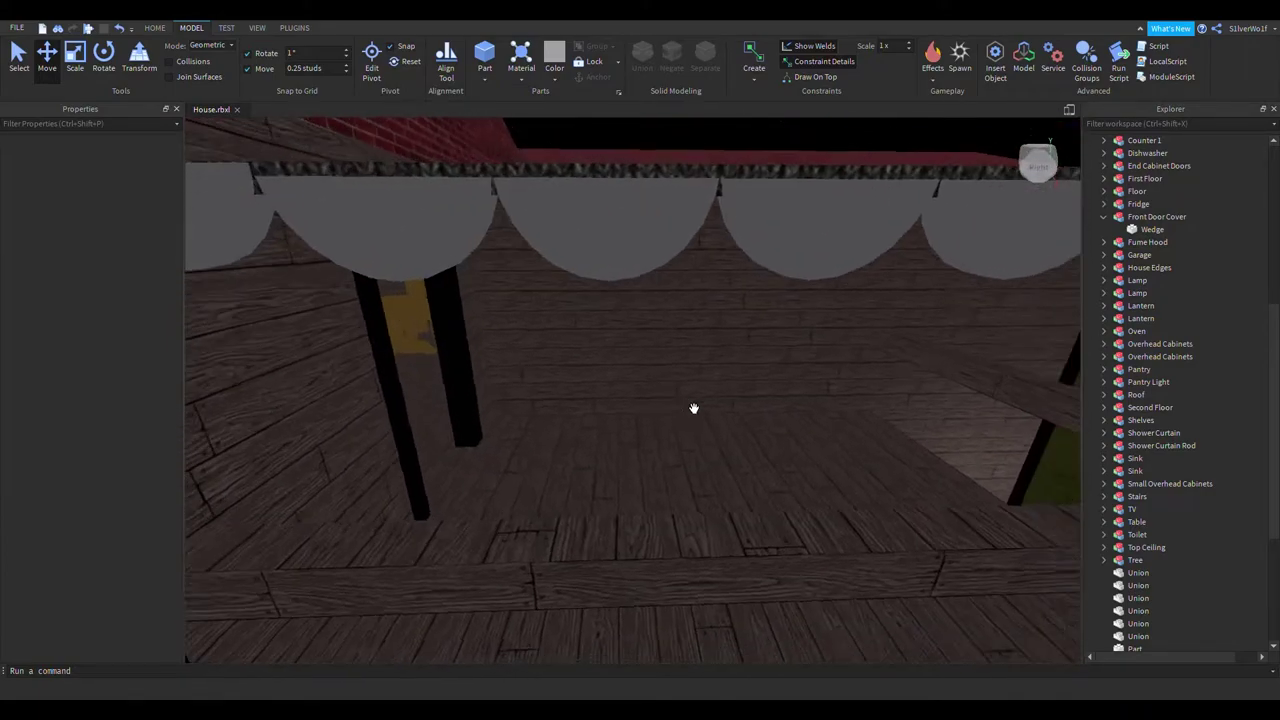
{"action": "key", "text": "s"}
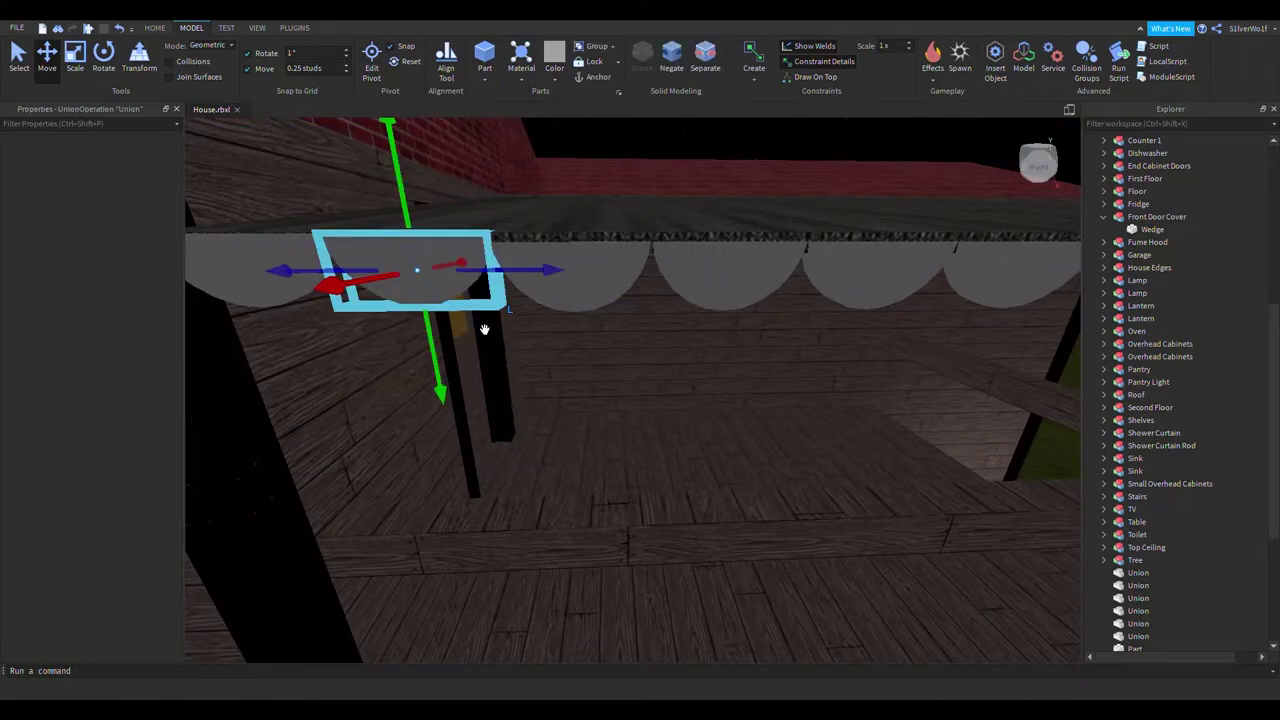
{"action": "key", "text": "Delete"}
{"action": "left_click", "coordinate": [312, 319]}
{"action": "key", "text": "Delete"}
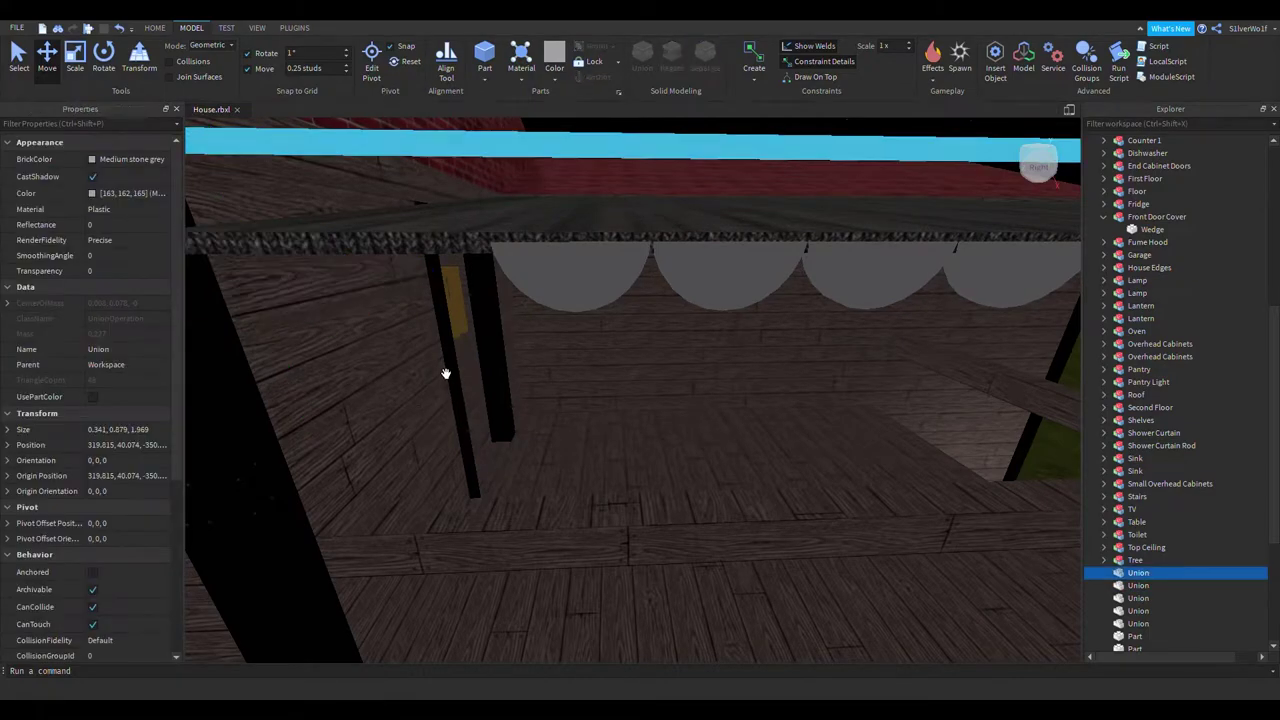
Refill the two empty scallop positions at the main house end with duplicated half discs, each shifted 2 studs and lowered 1 stud
{"action": "key", "text": "s"}
{"action": "key", "text": "a"}
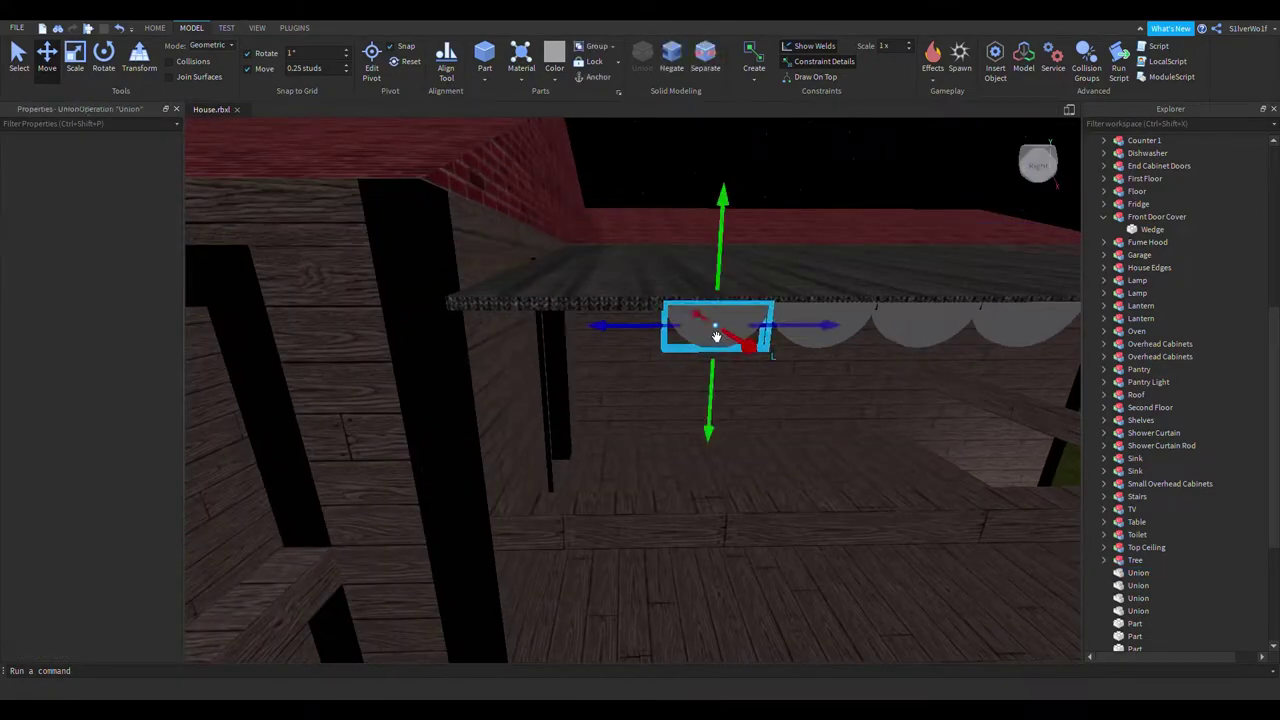
{"action": "left_click_drag", "start_coordinate": [716, 338], "coordinate": [661, 301]}
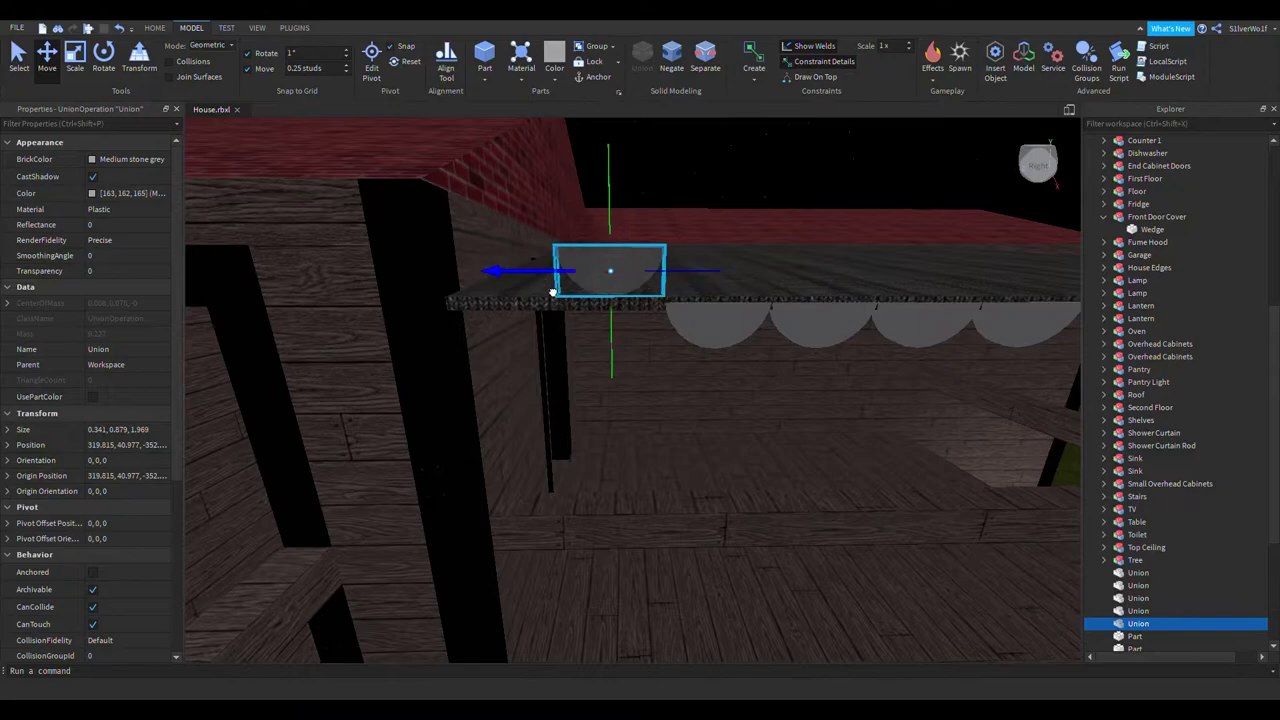
{"action": "left_click_drag", "start_coordinate": [612, 375], "coordinate": [426, 283]}
{"action": "key", "text": "ctrl+d"}
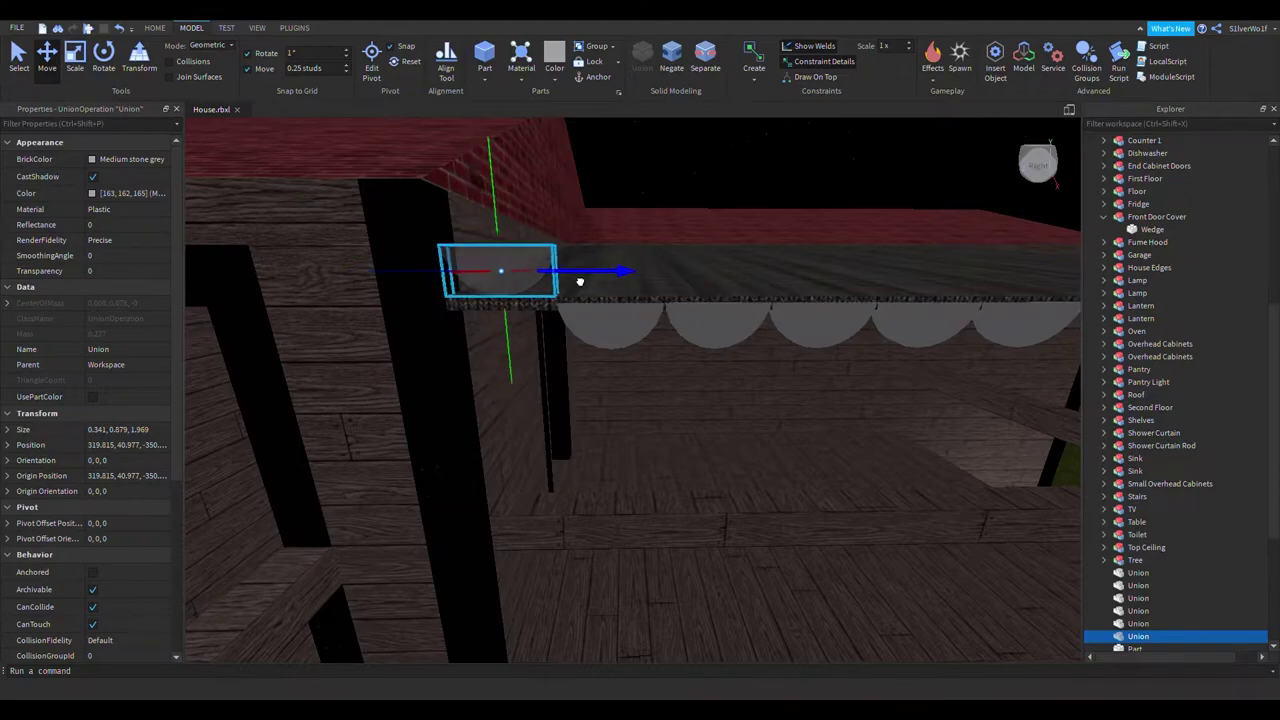
{"action": "left_click_drag", "start_coordinate": [506, 352], "coordinate": [504, 393]}
{"action": "left_click", "coordinate": [735, 178]}
Duplicate the half disc at the outer end of the row and place the copy as the seventh scallop, 1 stud lower
{"action": "key", "text": "d"}
{"action": "left_click", "coordinate": [448, 322]}
{"action": "left_click_drag", "start_coordinate": [472, 342], "coordinate": [548, 265]}
{"action": "left_click_drag", "start_coordinate": [524, 340], "coordinate": [525, 372]}
{"action": "left_click", "coordinate": [620, 177]}
{"action": "key", "text": "ctrl+v"}
{"action": "key", "text": "ctrl+z"}
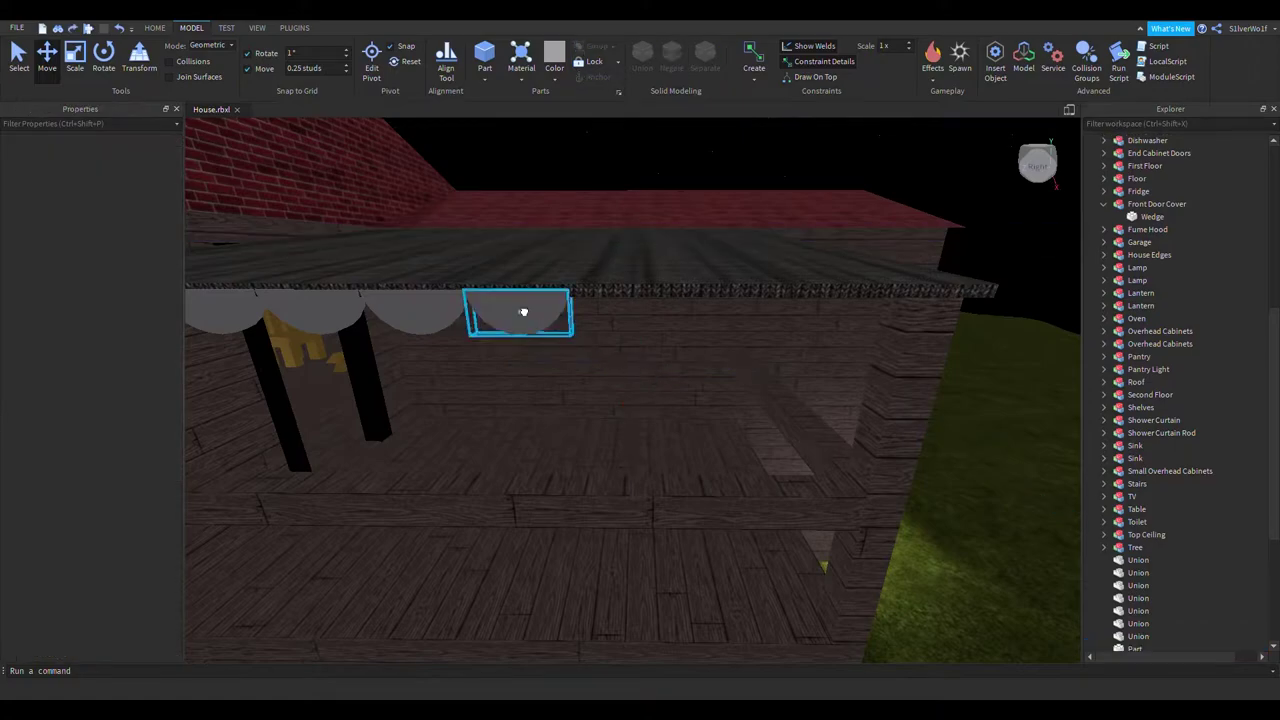
Extend the row with the eighth and ninth scallops, spacing the duplicated half discs 2 studs apart and lowering each 1 stud
{"action": "left_click", "coordinate": [523, 312]}
{"action": "key", "text": "ctrl+d"}
{"action": "left_click_drag", "start_coordinate": [602, 263], "coordinate": [692, 266]}
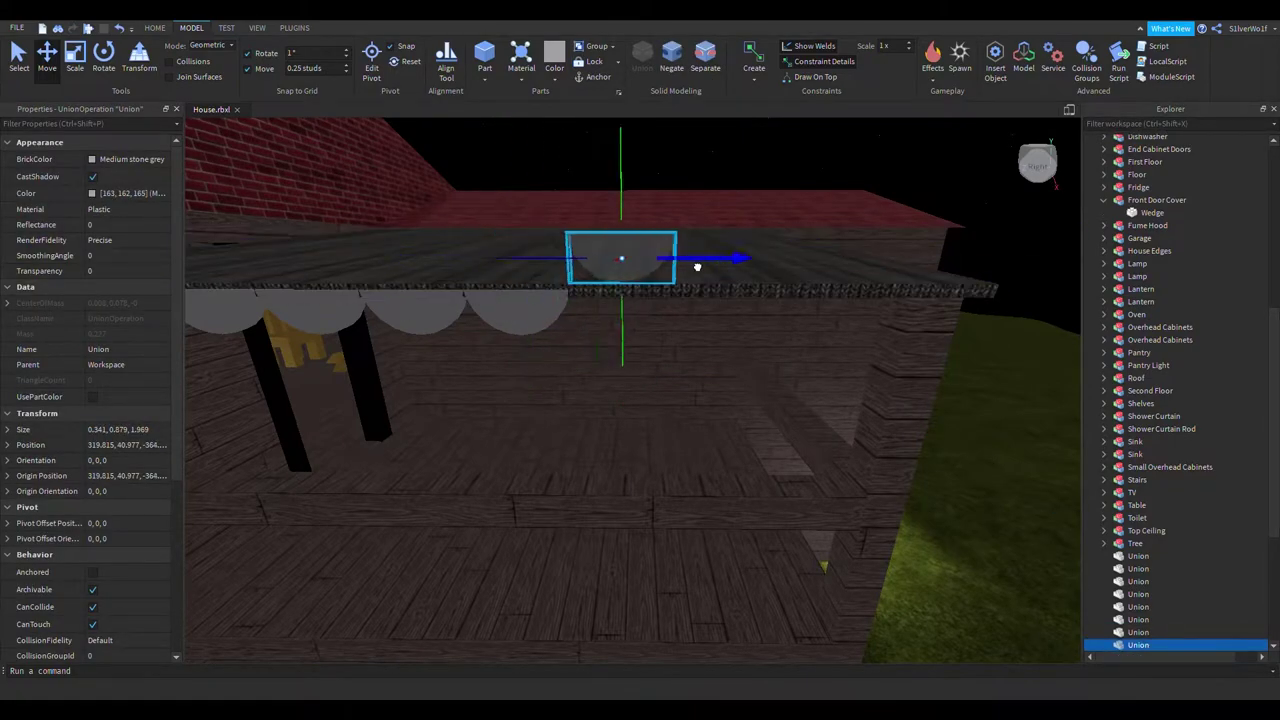
{"action": "left_click_drag", "start_coordinate": [625, 328], "coordinate": [629, 381]}
{"action": "left_click", "coordinate": [633, 154]}
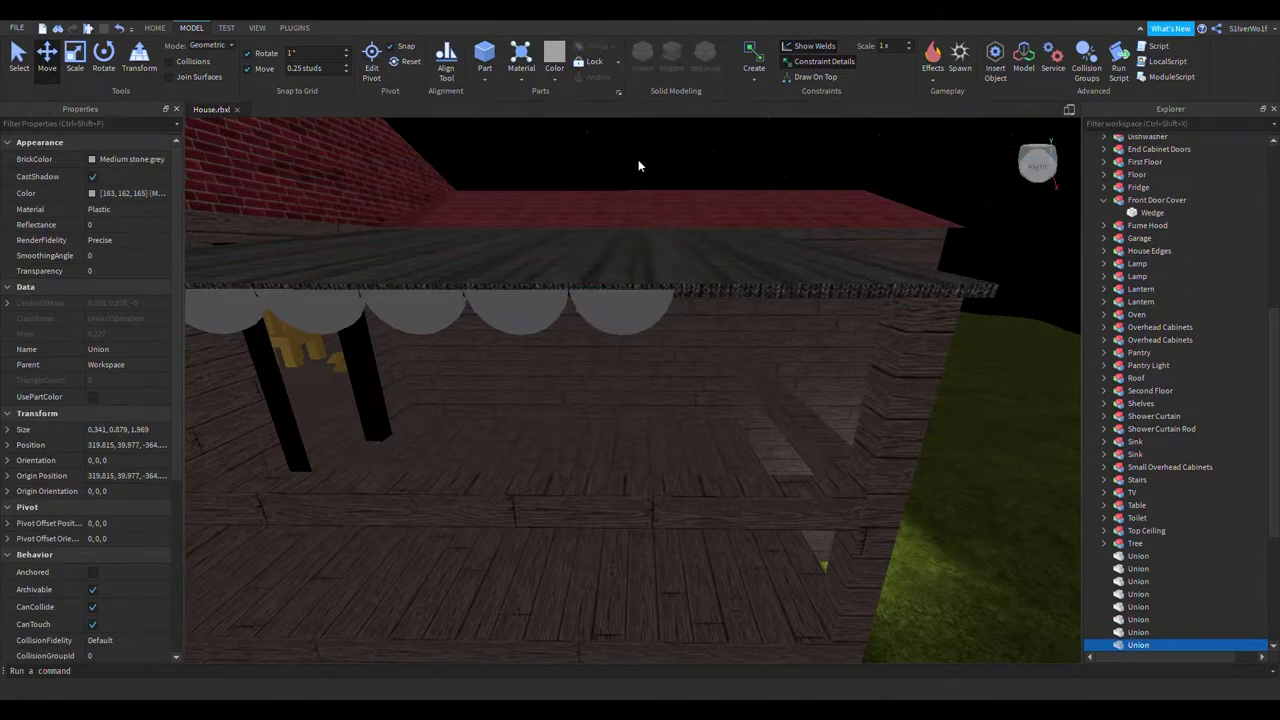
{"action": "key", "text": "d"}
{"action": "left_click", "coordinate": [422, 322]}
{"action": "key", "text": "ctrl+d"}
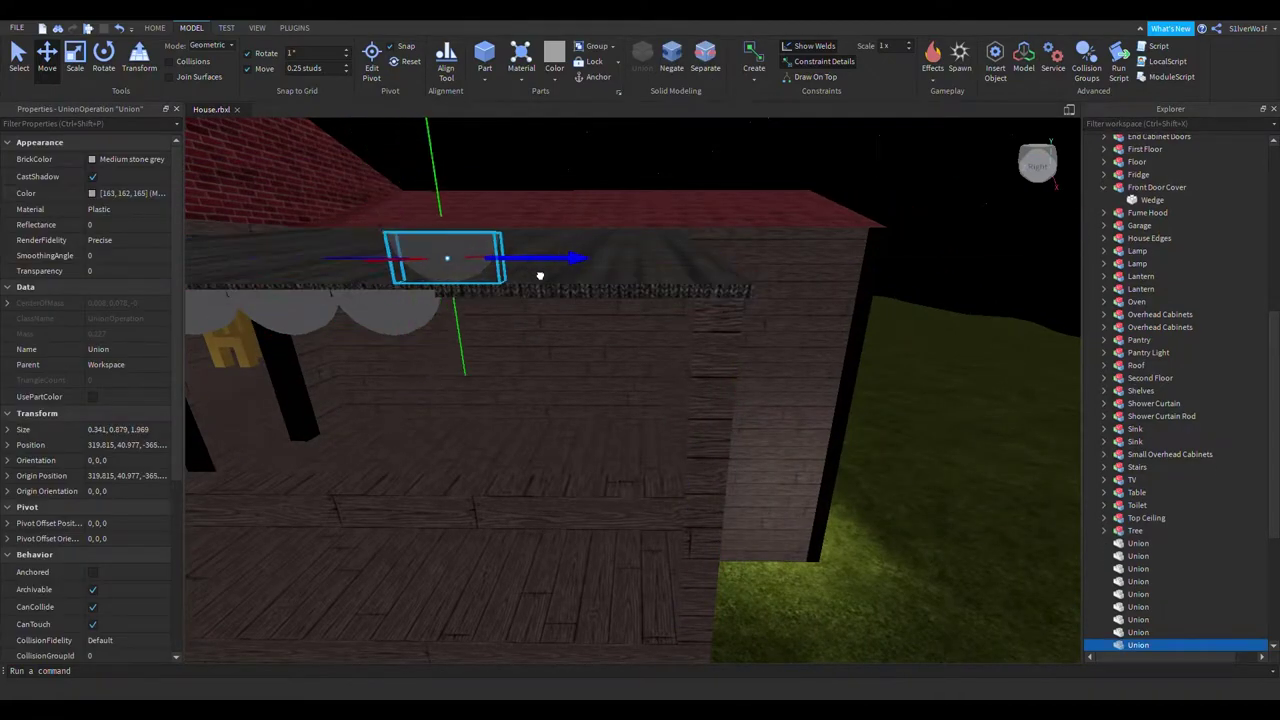
{"action": "left_click", "coordinate": [577, 154]}
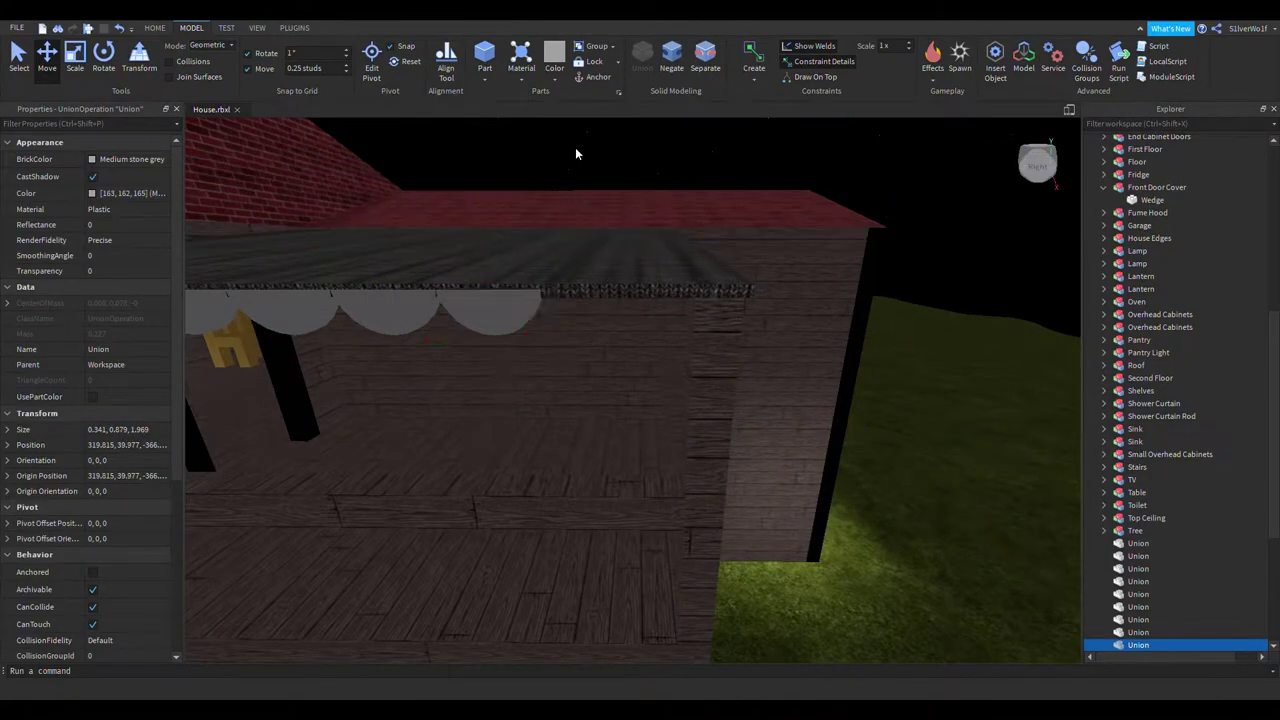
Complete the scalloped edge with tenth and eleventh half discs duplicated to the slab's outer corner, each lowered 1 stud
{"action": "left_click", "coordinate": [538, 337]}
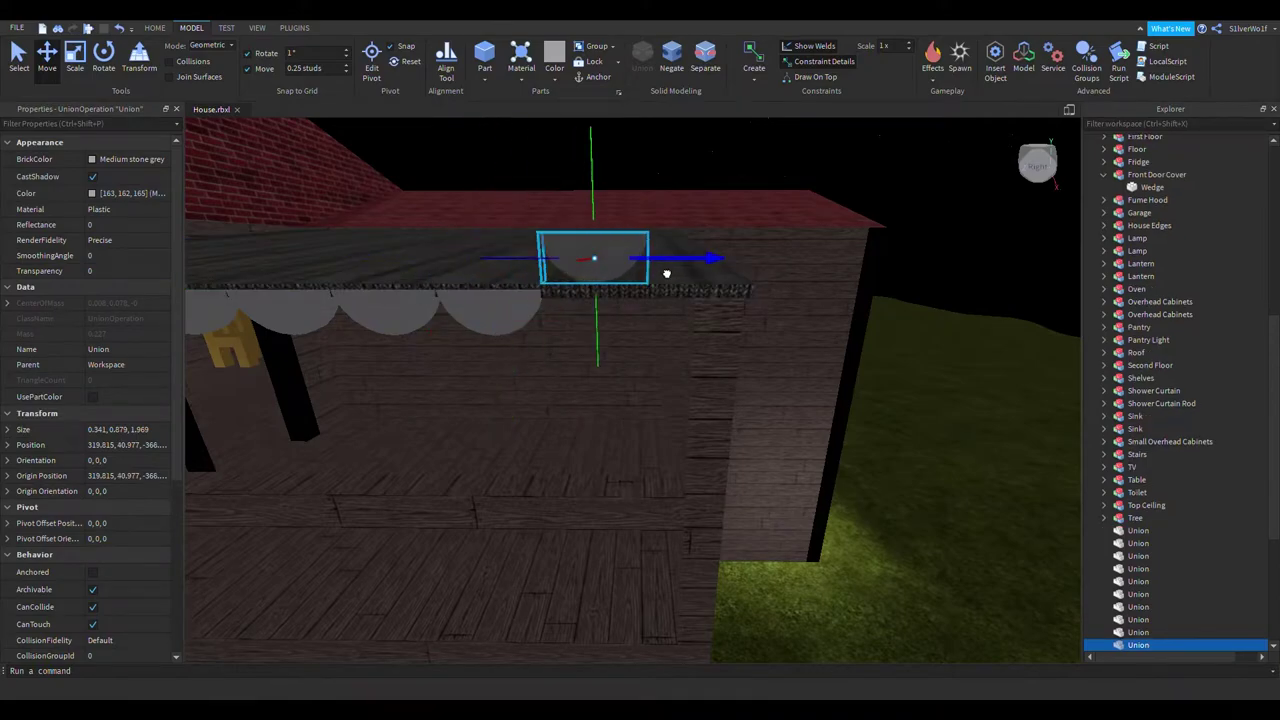
{"action": "left_click_drag", "start_coordinate": [596, 374], "coordinate": [600, 388]}
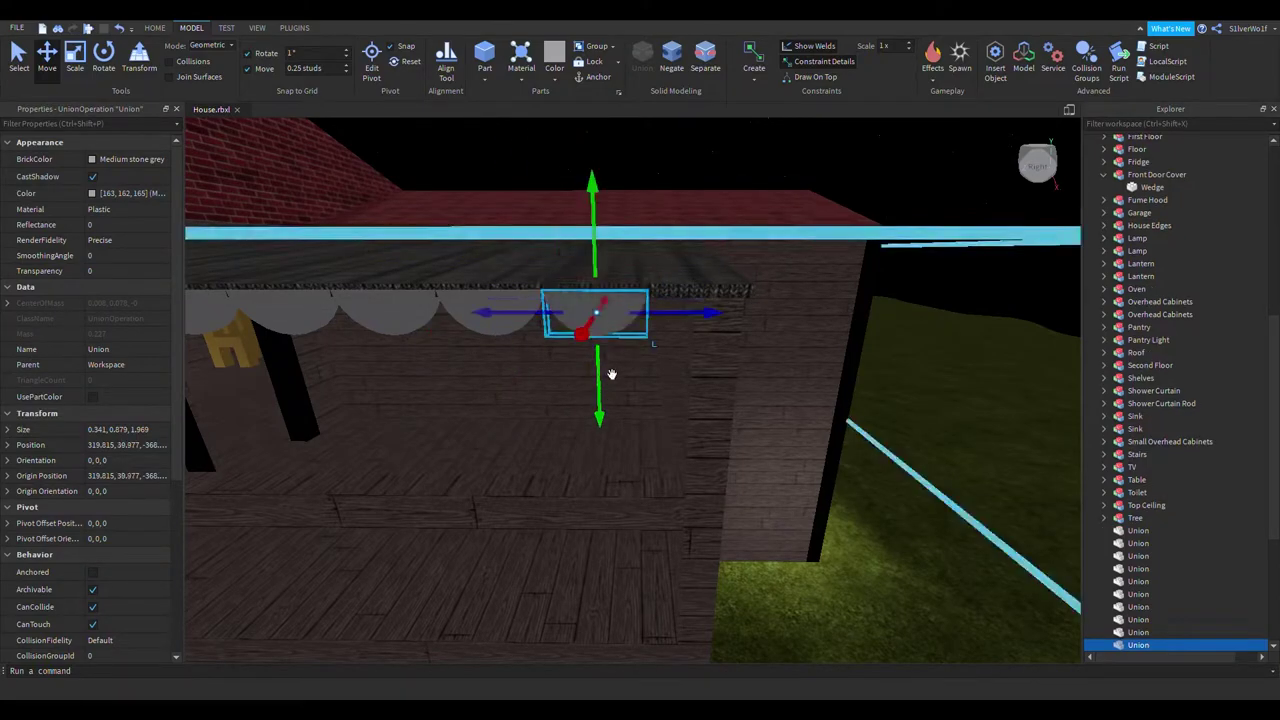
{"action": "left_click", "coordinate": [655, 172]}
{"action": "key", "text": "d"}
{"action": "left_click", "coordinate": [444, 350]}
{"action": "left_click_drag", "start_coordinate": [446, 353], "coordinate": [510, 270]}
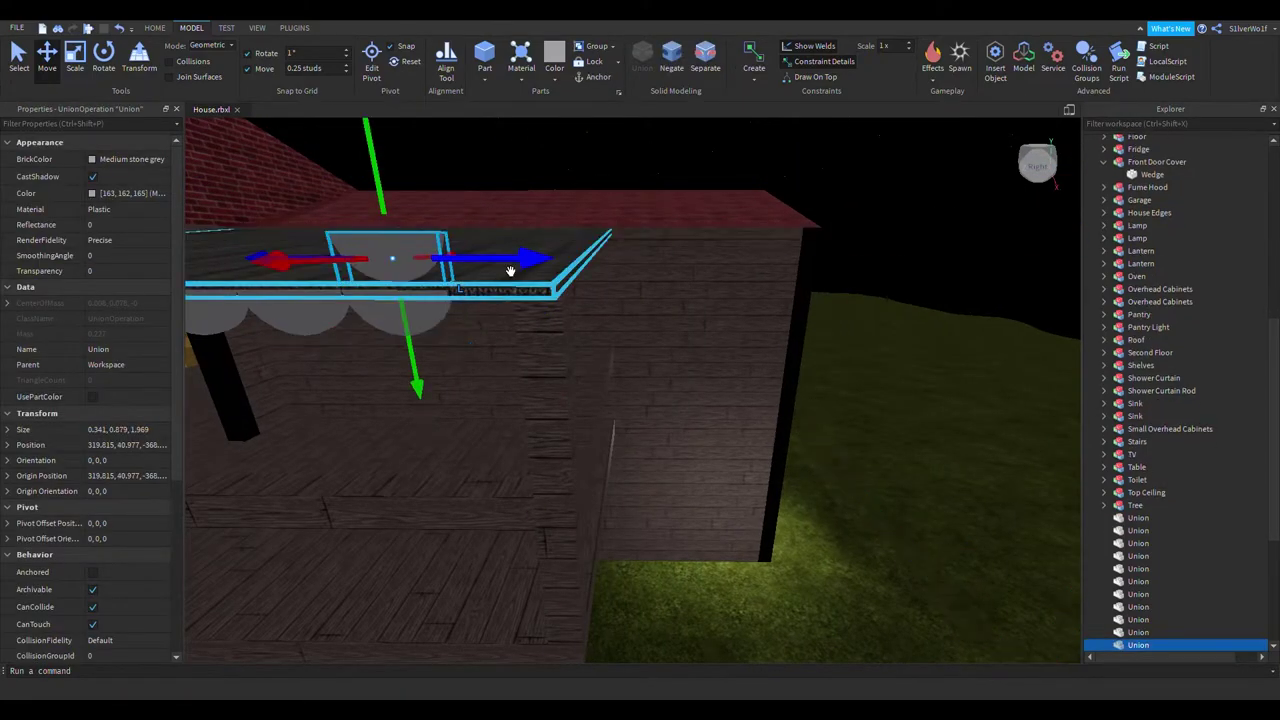
{"action": "left_click_drag", "start_coordinate": [506, 337], "coordinate": [506, 338]}
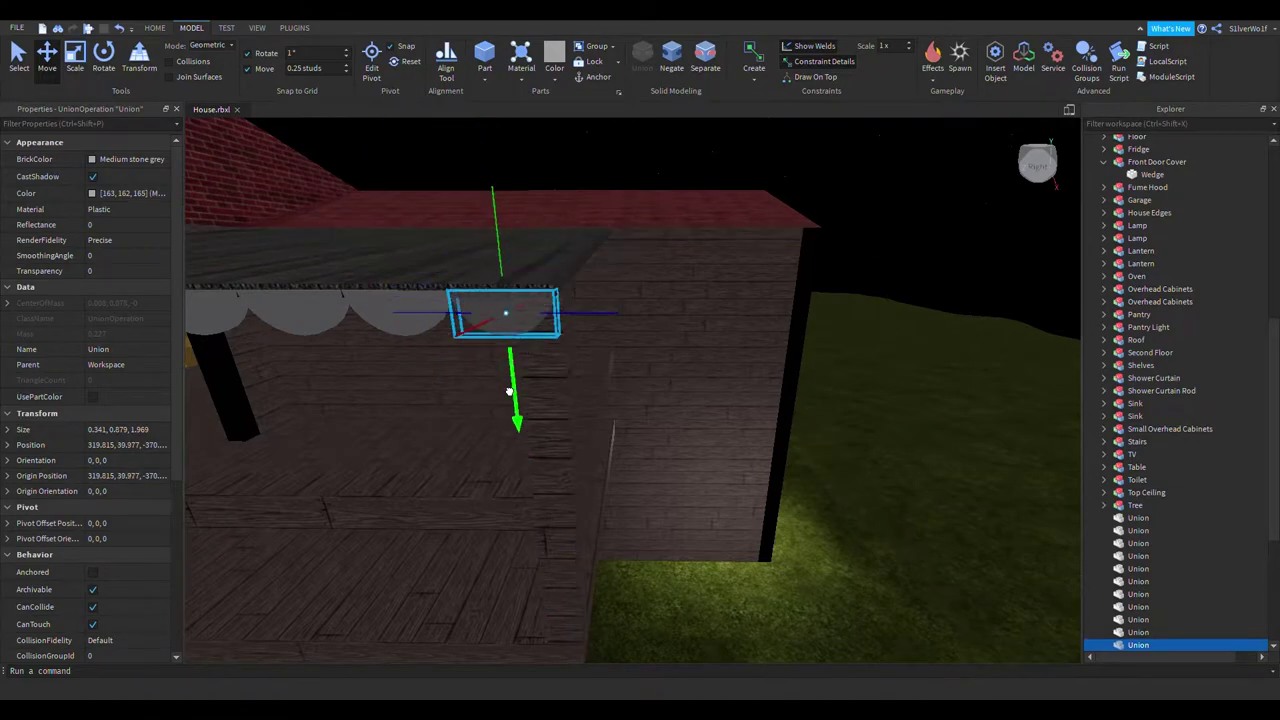
{"action": "left_click", "coordinate": [658, 149]}
Set the BrickColor of the first half disc at the main house end to Institutional white
{"action": "key", "text": "w"}
{"action": "mouse_move", "coordinate": [698, 287]}
{"action": "right_mouse_down"}
{"action": "mouse_move", "coordinate": [709, 287]}
{"action": "mouse_move", "coordinate": [694, 304]}
{"action": "right_mouse_up"}
{"action": "key", "text": "w"}
{"action": "right_click_drag", "start_coordinate": [484, 358], "coordinate": [482, 357]}
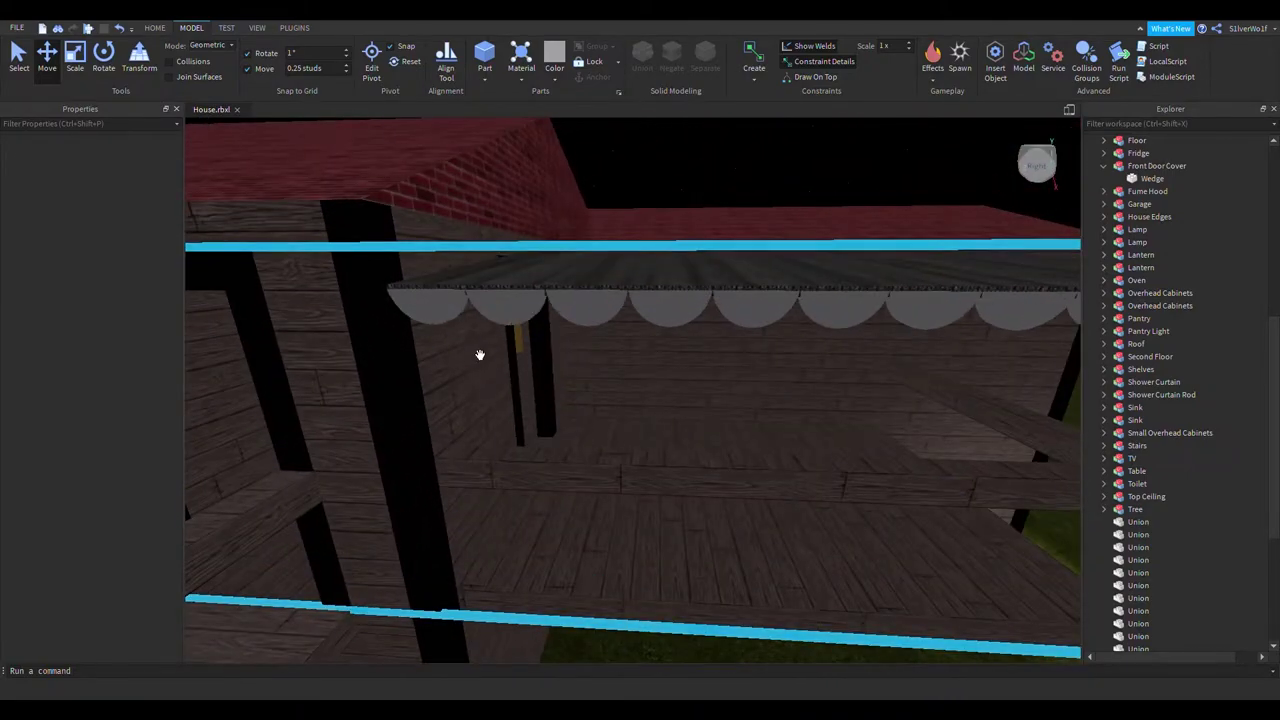
{"action": "left_click", "coordinate": [444, 323]}
{"action": "key", "text": "a"}
{"action": "right_click_drag", "start_coordinate": [540, 397], "coordinate": [538, 396]}
{"action": "left_click", "coordinate": [468, 283]}
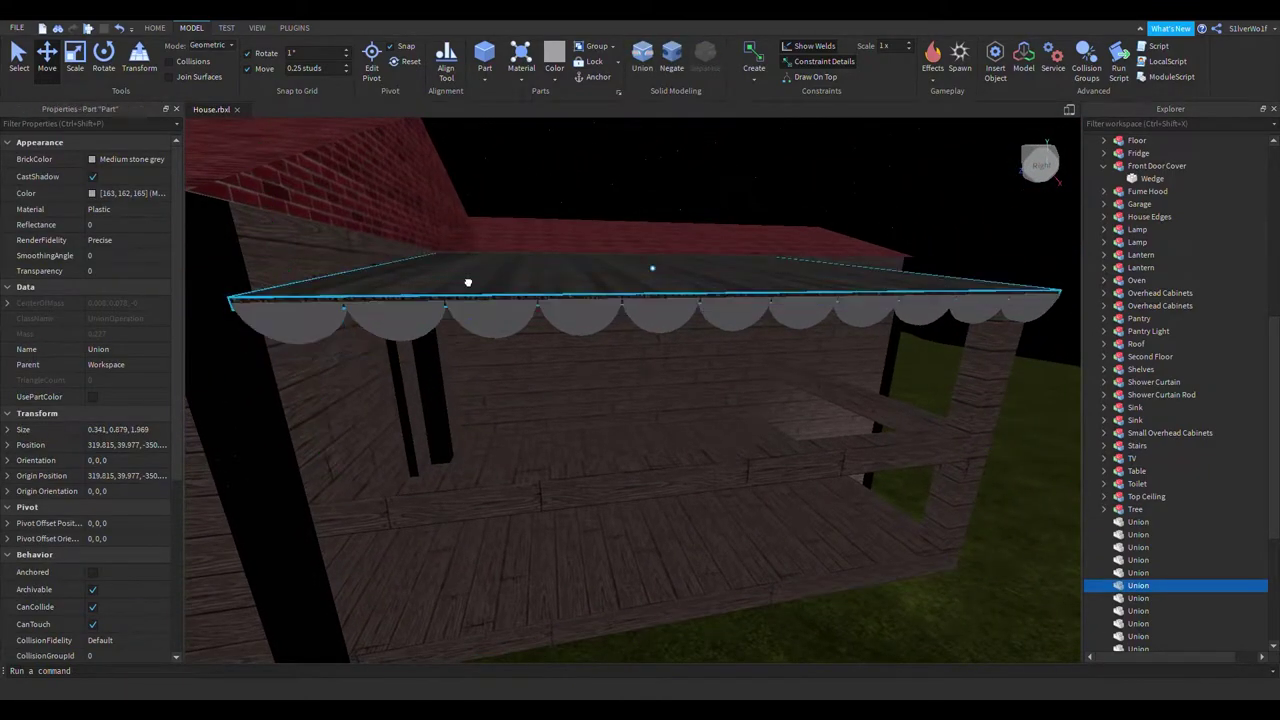
{"action": "left_click", "coordinate": [273, 322]}
{"action": "left_click", "coordinate": [109, 162]}
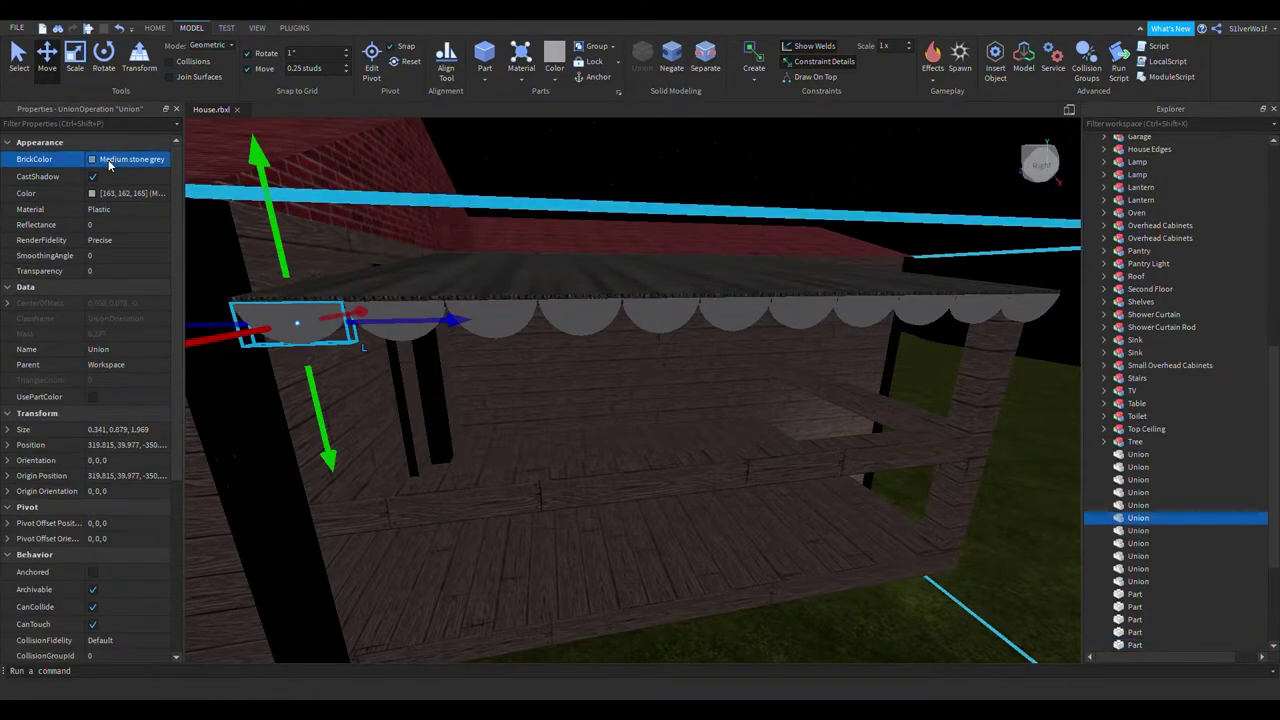
{"action": "left_click", "coordinate": [243, 402]}
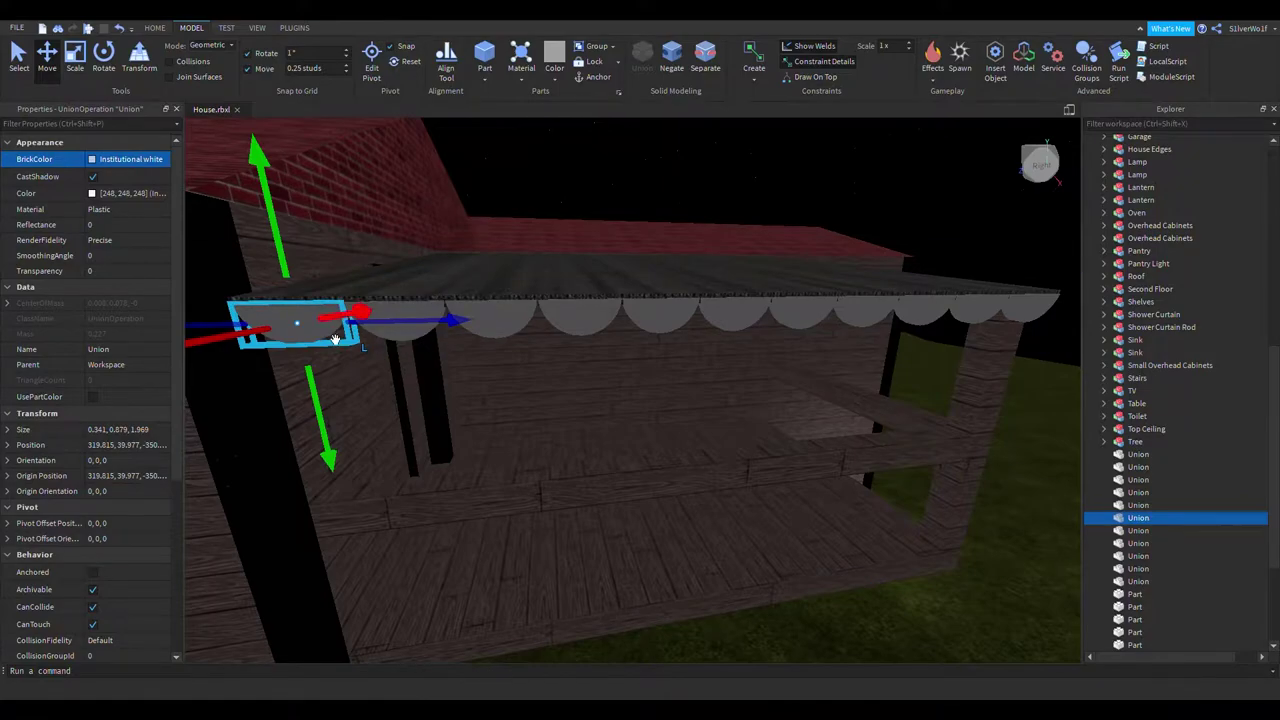
Set all eleven half discs to Institutional white and enable UsePartColor for them
{"action": "left_click", "coordinate": [1133, 457]}
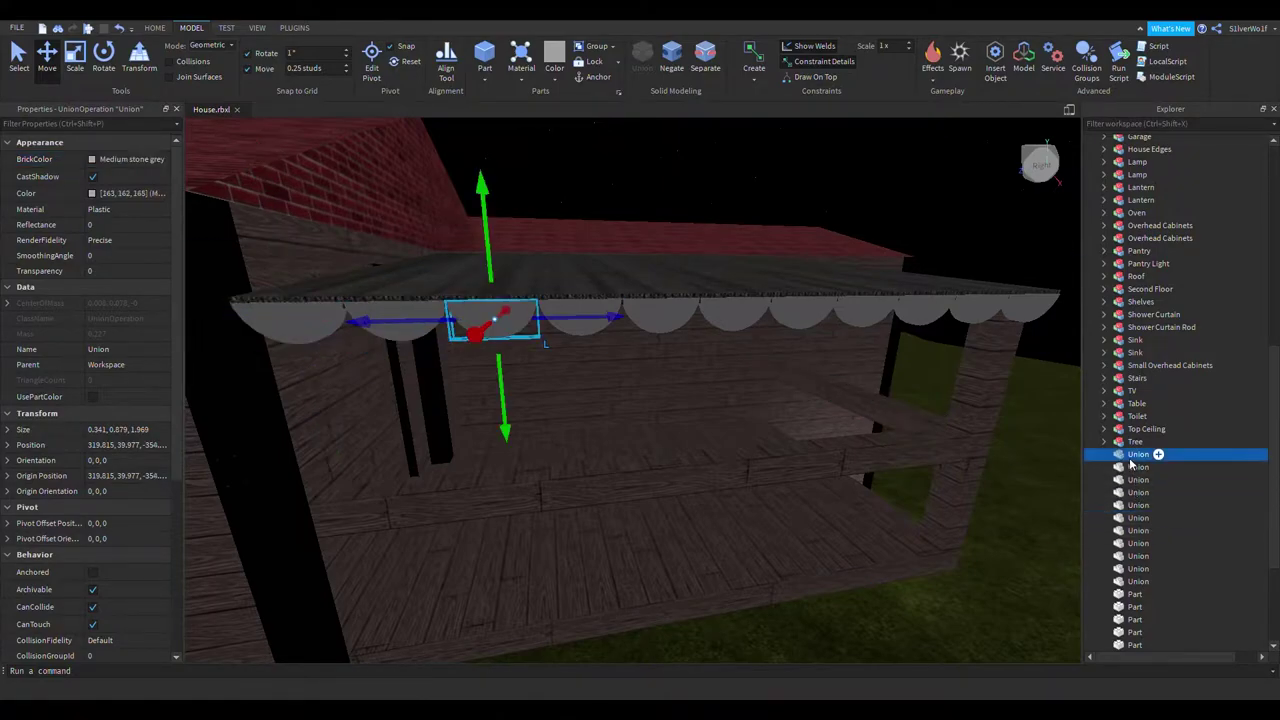
{"action": "left_click", "coordinate": [1140, 581], "text": "shift"}
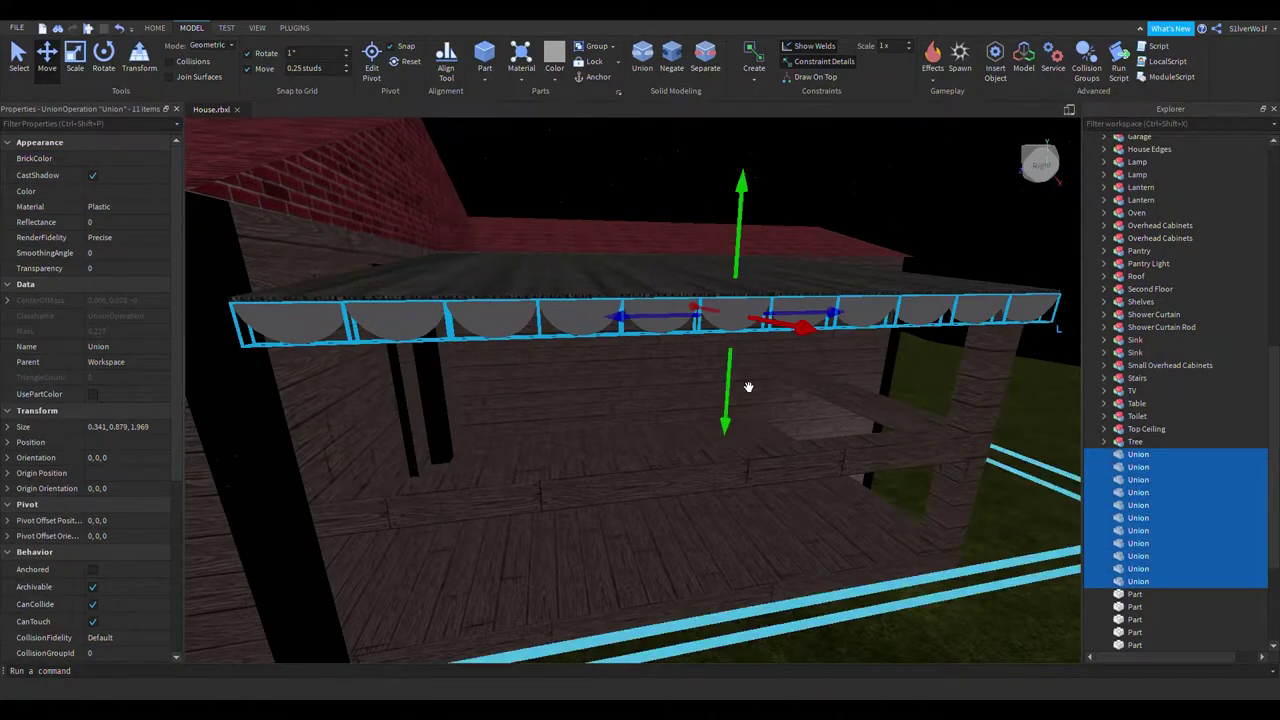
{"action": "left_click", "coordinate": [92, 162]}
{"action": "left_click", "coordinate": [256, 410]}
{"action": "left_click", "coordinate": [92, 398]}
{"action": "left_click", "coordinate": [604, 181]}
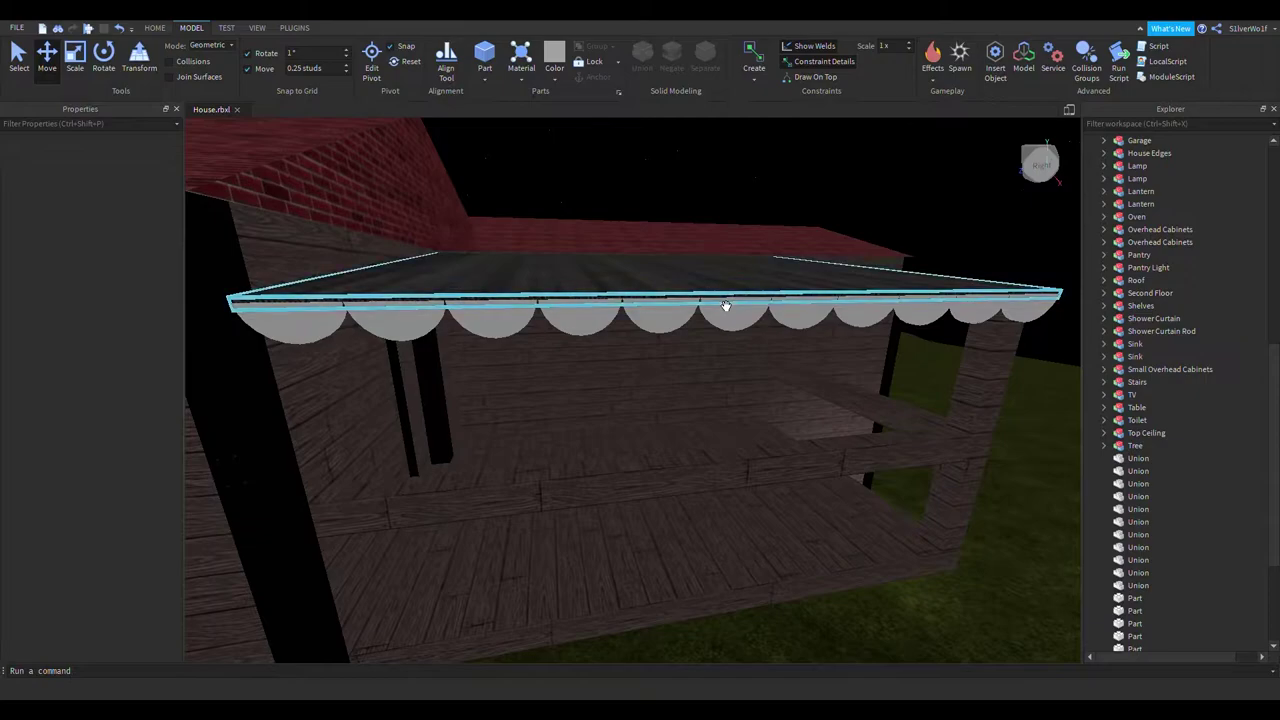
Change the material of all eleven half discs to Fabric to match the awning slab
{"action": "left_click", "coordinate": [285, 328]}
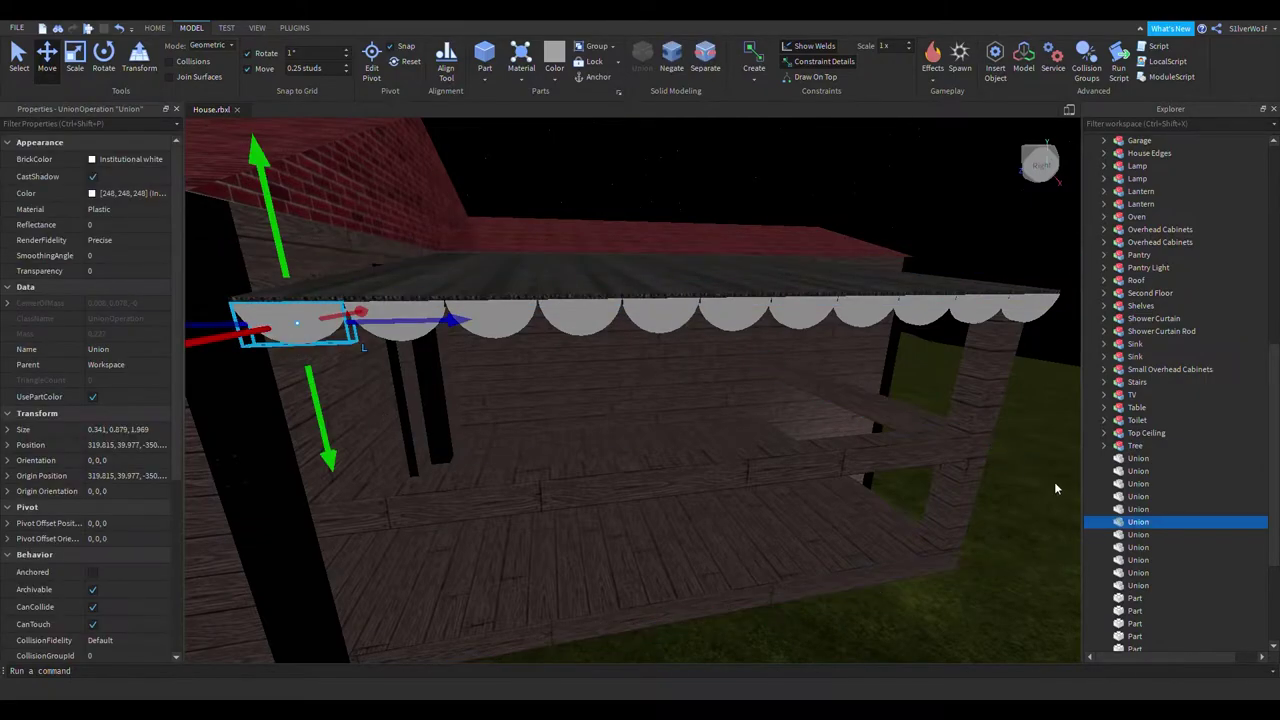
{"action": "left_click", "coordinate": [1141, 471]}
{"action": "left_click", "coordinate": [1140, 459]}
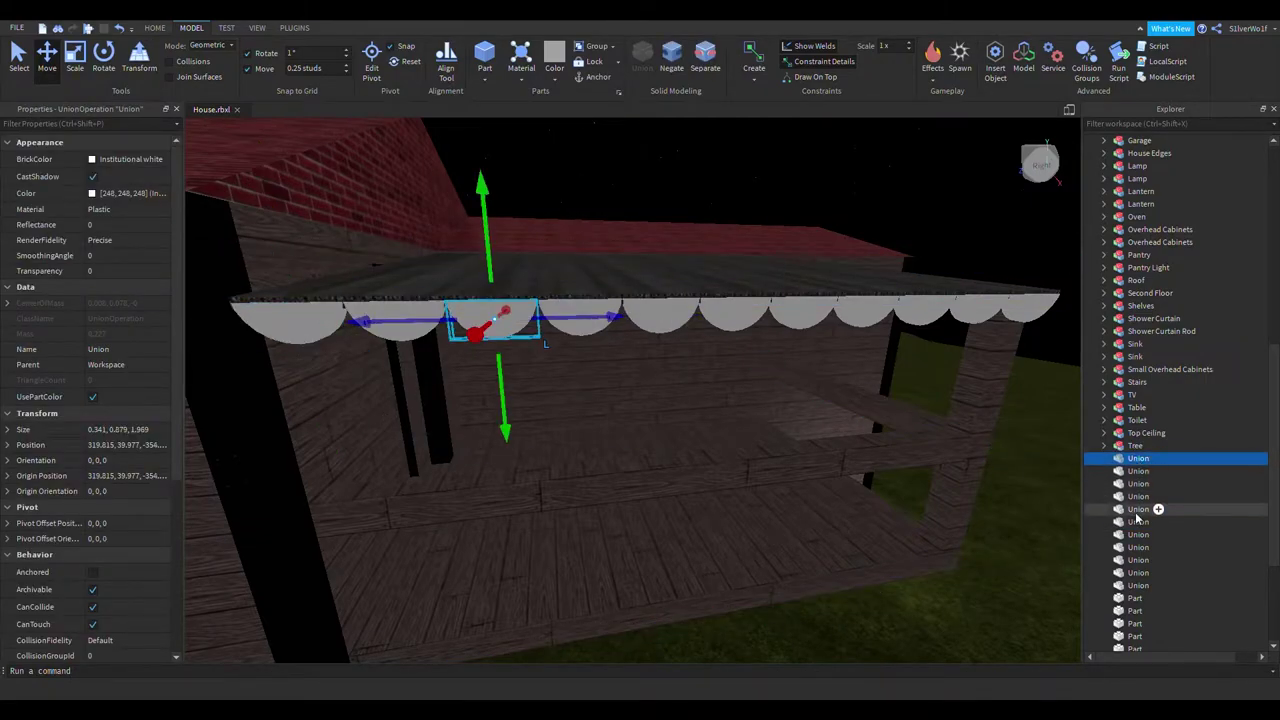
{"action": "left_click", "coordinate": [1136, 585], "text": "shift"}
{"action": "left_click", "coordinate": [155, 211]}
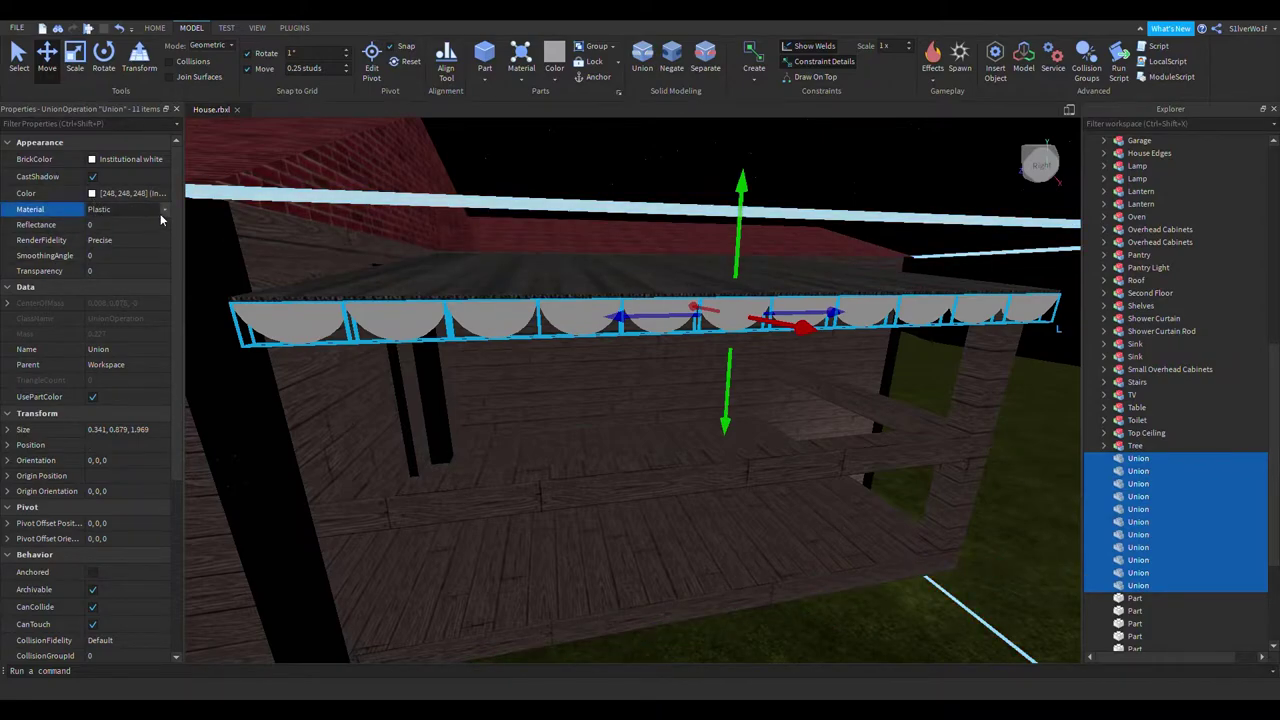
{"action": "left_click", "coordinate": [112, 281]}
{"action": "left_click", "coordinate": [563, 171]}
Group the eleven half discs and the five loose balcony parts into a model named Balcony
{"action": "right_click_drag", "start_coordinate": [668, 250], "coordinate": [727, 234]}
{"action": "scroll", "coordinate": [811, 271], "scroll_direction": "up", "scroll_amount": 3}
{"action": "mouse_move", "coordinate": [811, 271]}
{"action": "right_mouse_down"}
{"action": "mouse_move", "coordinate": [794, 252]}
{"action": "mouse_move", "coordinate": [815, 256]}
{"action": "right_mouse_up"}
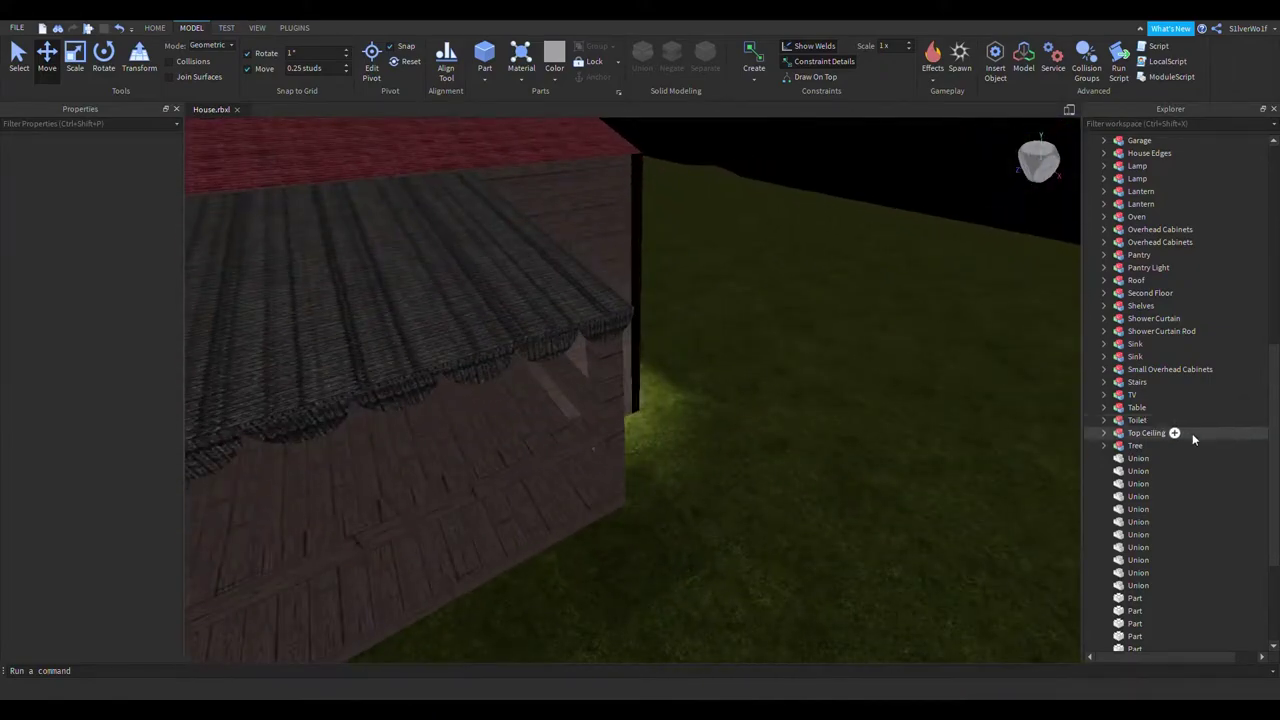
{"action": "right_click_drag", "start_coordinate": [702, 410], "coordinate": [906, 478]}
{"action": "scroll", "coordinate": [1155, 560], "scroll_direction": "down", "scroll_amount": 4}
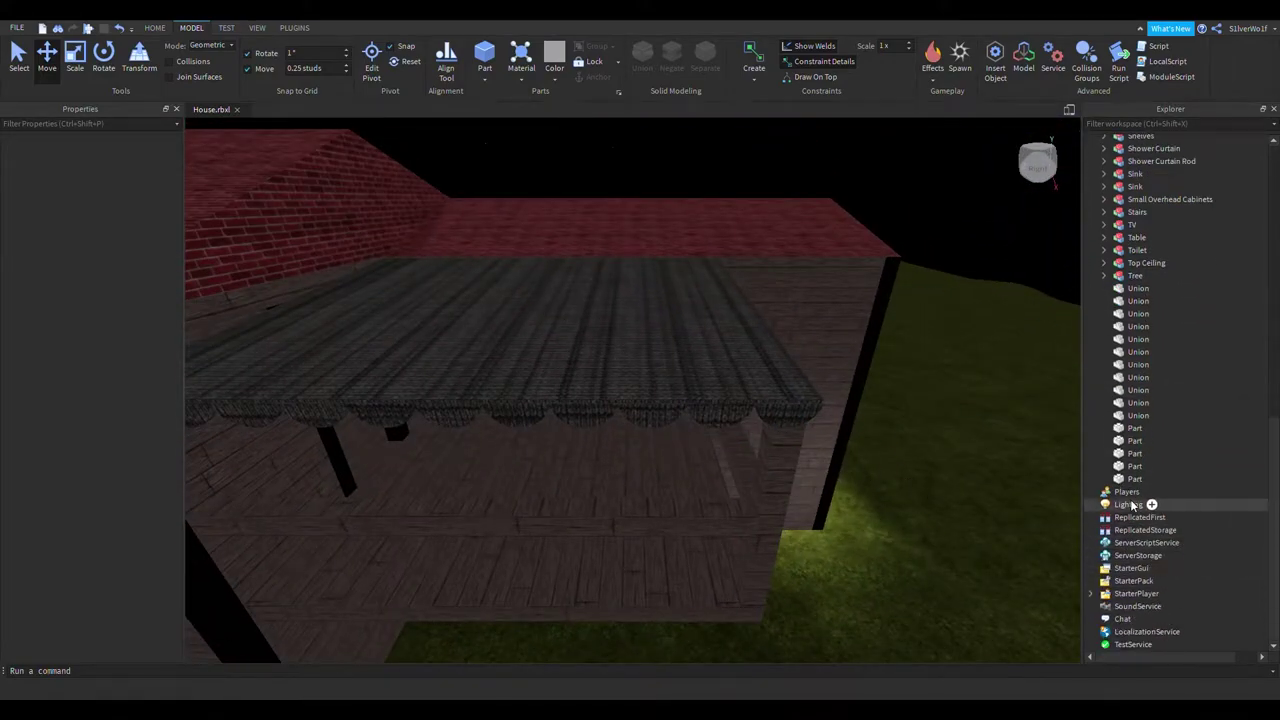
{"action": "left_click", "coordinate": [1134, 479]}
{"action": "left_click", "coordinate": [1138, 288], "text": "shift"}
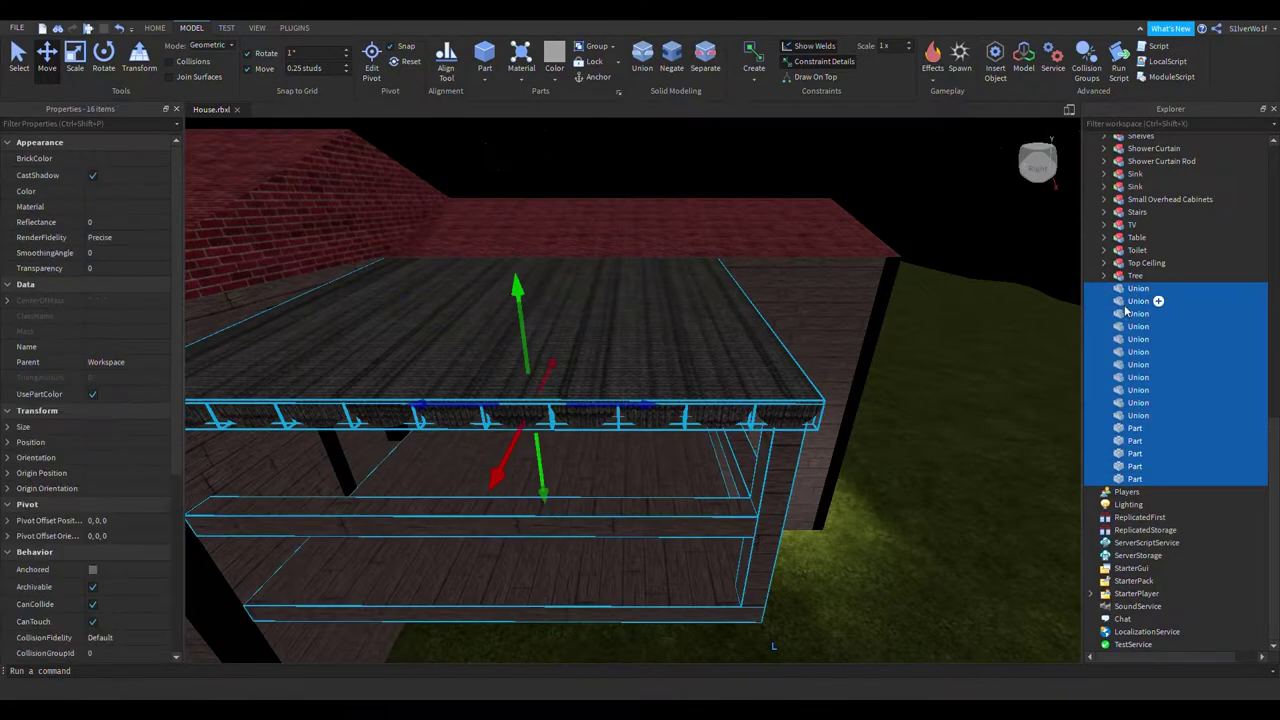
{"action": "right_click_drag", "start_coordinate": [876, 487], "coordinate": [849, 514]}
{"action": "scroll", "coordinate": [779, 353], "scroll_direction": "up", "scroll_amount": 2}
{"action": "scroll", "coordinate": [775, 352], "scroll_direction": "up", "scroll_amount": 3}
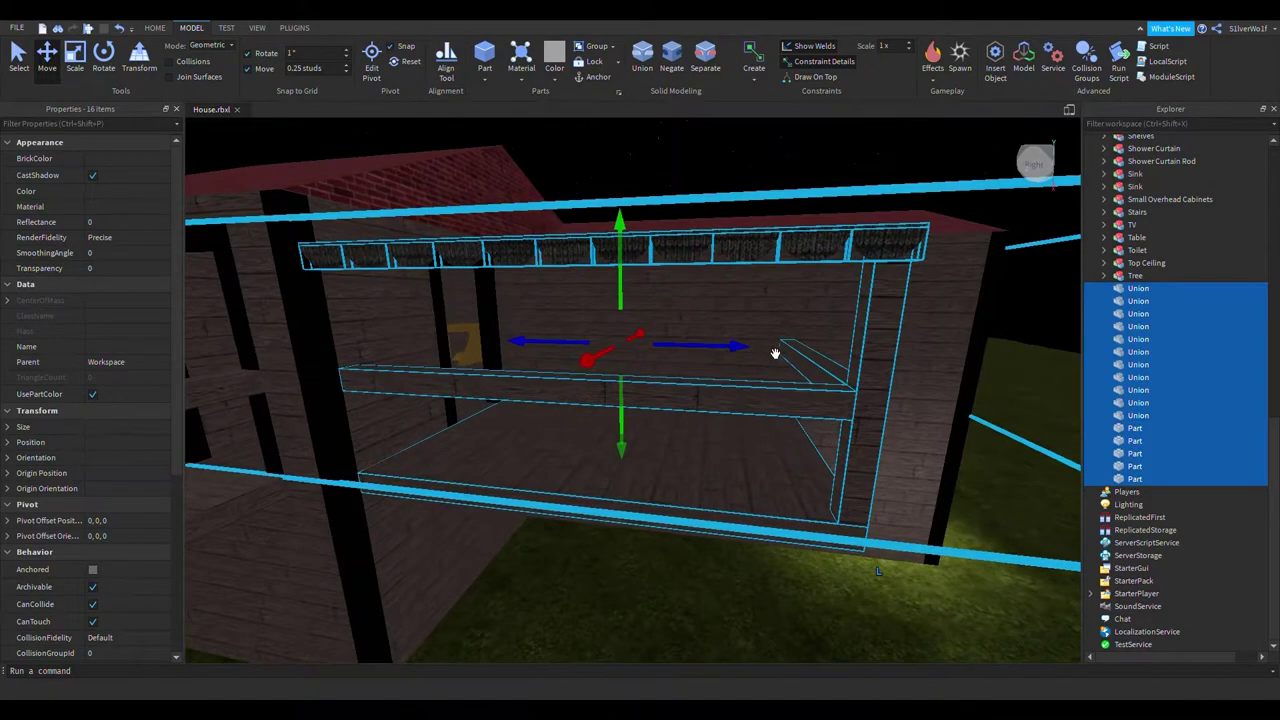
{"action": "right_click_drag", "start_coordinate": [730, 219], "coordinate": [728, 221]}
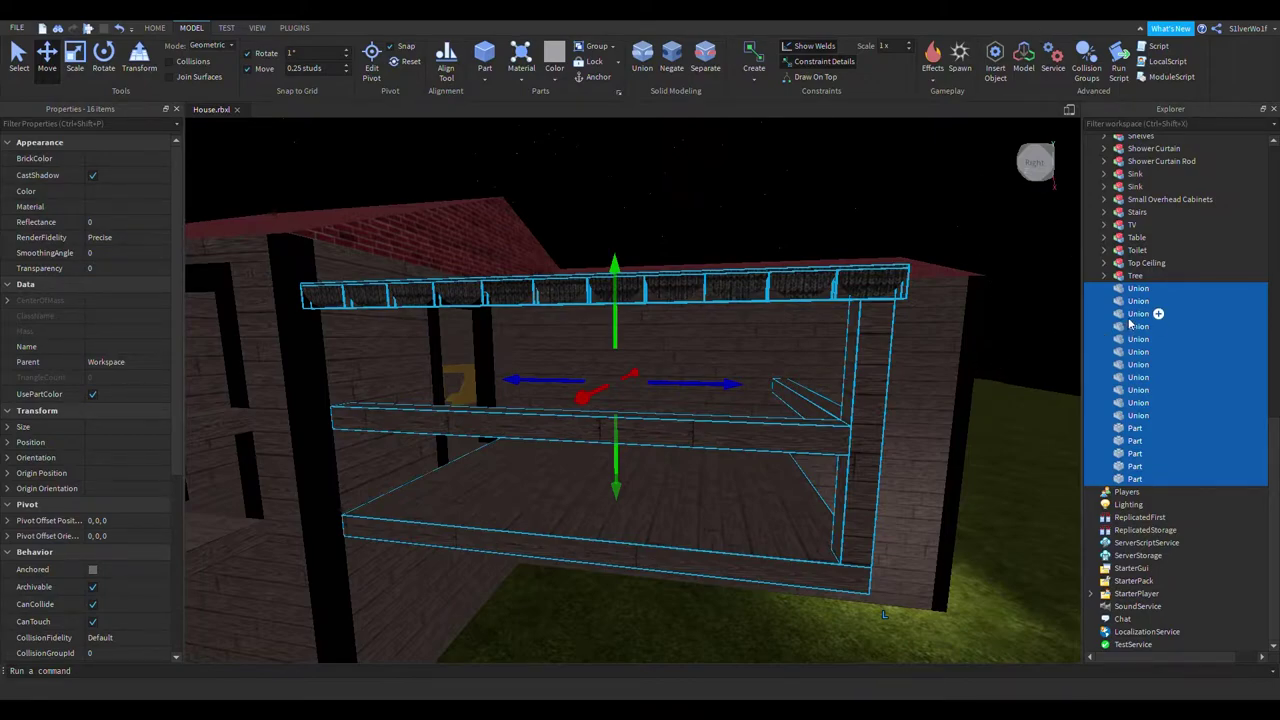
{"action": "key", "text": "ctrl+g"}
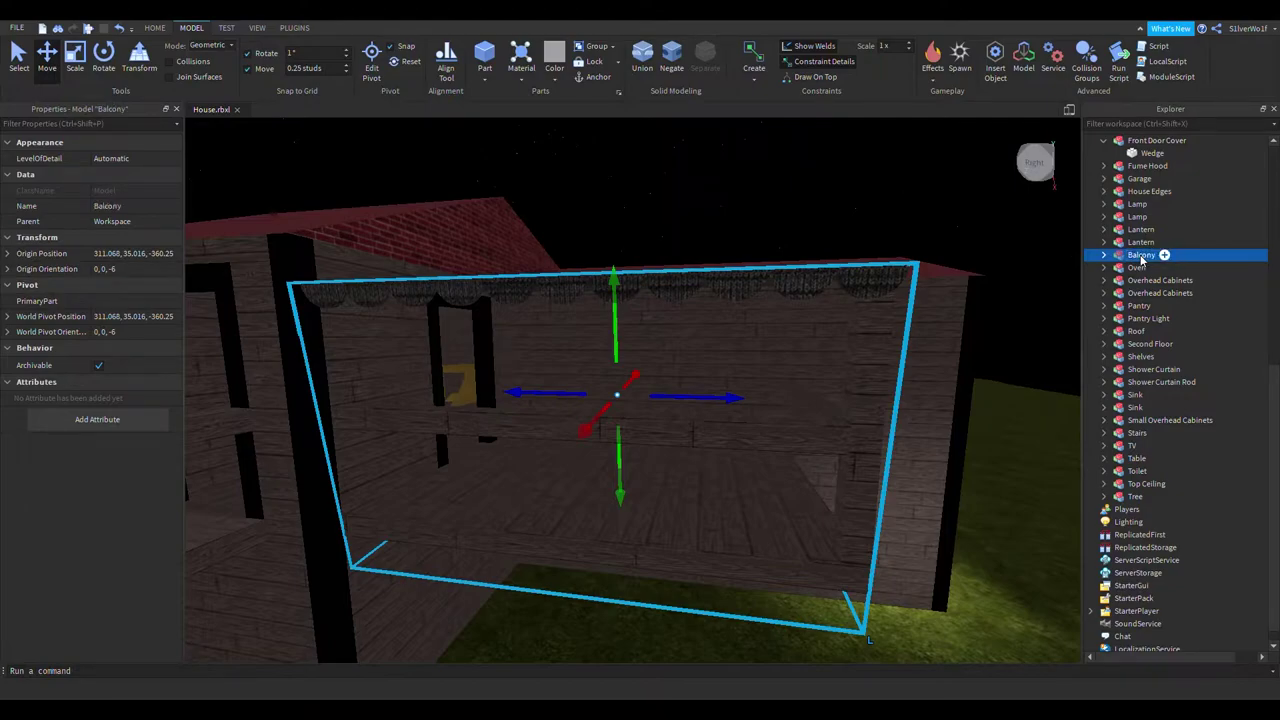
Inspect the awning's scalloped edge and its outermost half disc from the balcony's outer end
{"action": "left_click", "coordinate": [742, 207]}
{"action": "key", "text": "s"}
{"action": "key", "text": "d"}
{"action": "mouse_move", "coordinate": [806, 225]}
{"action": "right_mouse_down"}
{"action": "mouse_move", "coordinate": [764, 227]}
{"action": "mouse_move", "coordinate": [793, 242]}
{"action": "right_mouse_up"}
{"action": "key", "text": "s"}
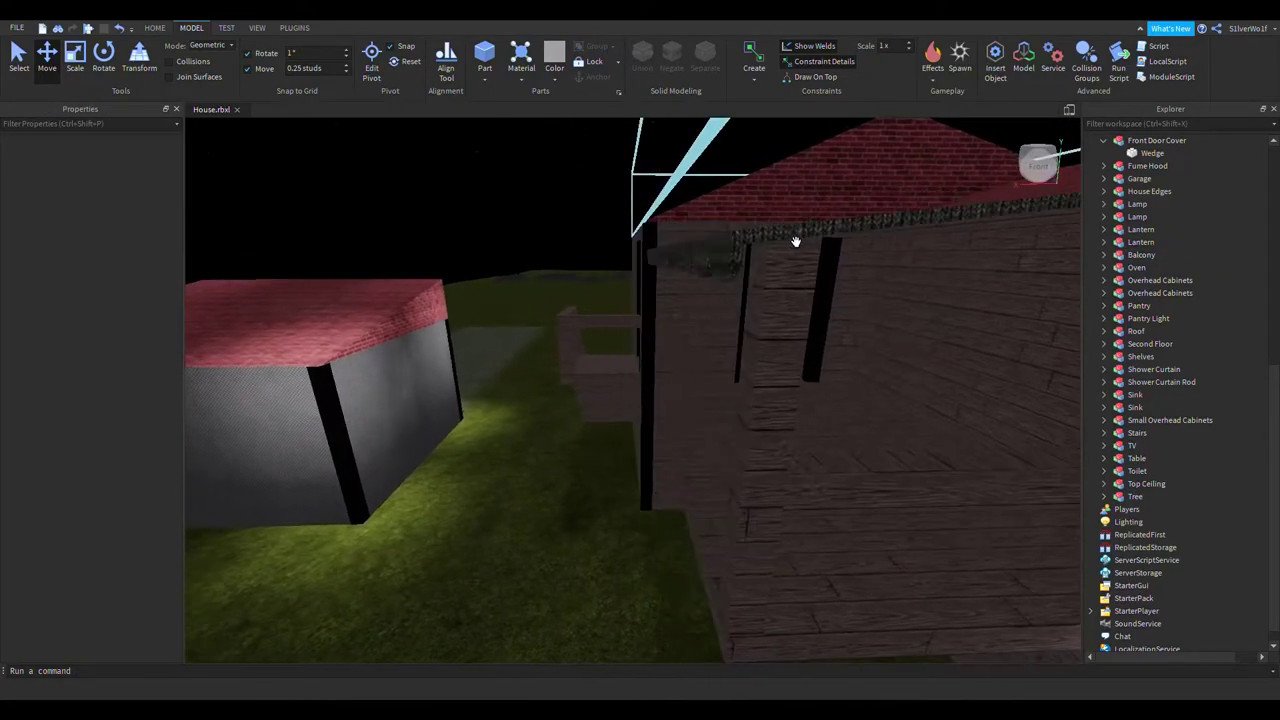
{"action": "left_click", "coordinate": [735, 266]}
{"action": "key", "text": "w"}
{"action": "right_click_drag", "start_coordinate": [821, 399], "coordinate": [821, 394]}
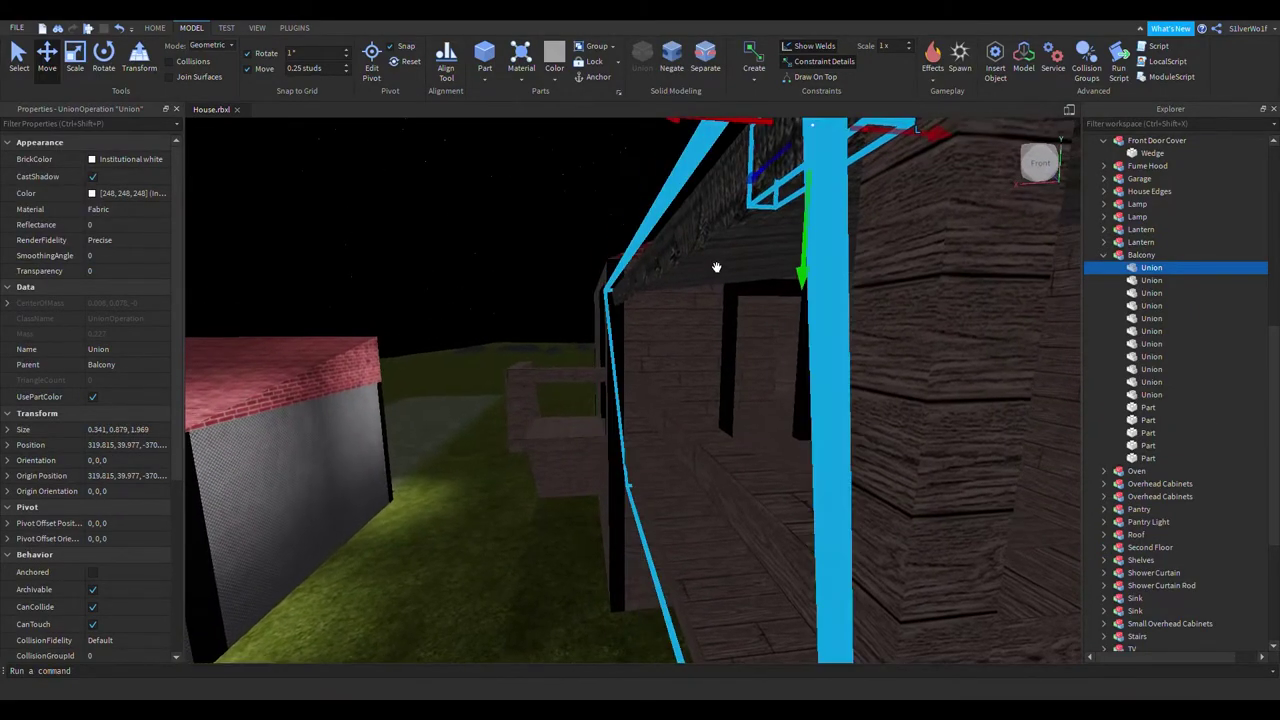
{"action": "left_click", "coordinate": [732, 217]}
{"action": "key", "text": "s"}
{"action": "key", "text": "d"}
{"action": "left_click", "coordinate": [714, 162]}
{"action": "key", "text": "w"}
{"action": "right_click_drag", "start_coordinate": [751, 332], "coordinate": [730, 317]}
{"action": "key", "text": "s"}
{"action": "key", "text": "w"}
{"action": "key", "text": "w"}
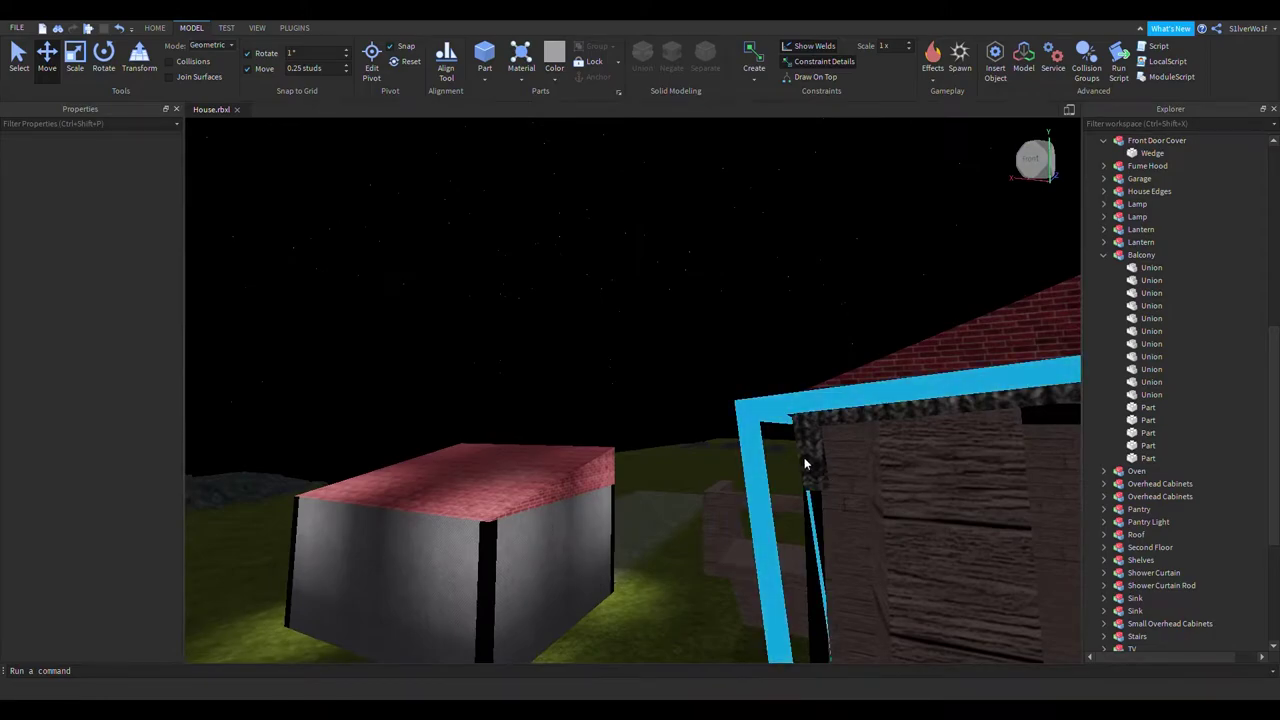
{"action": "right_click_drag", "start_coordinate": [844, 443], "coordinate": [844, 443]}
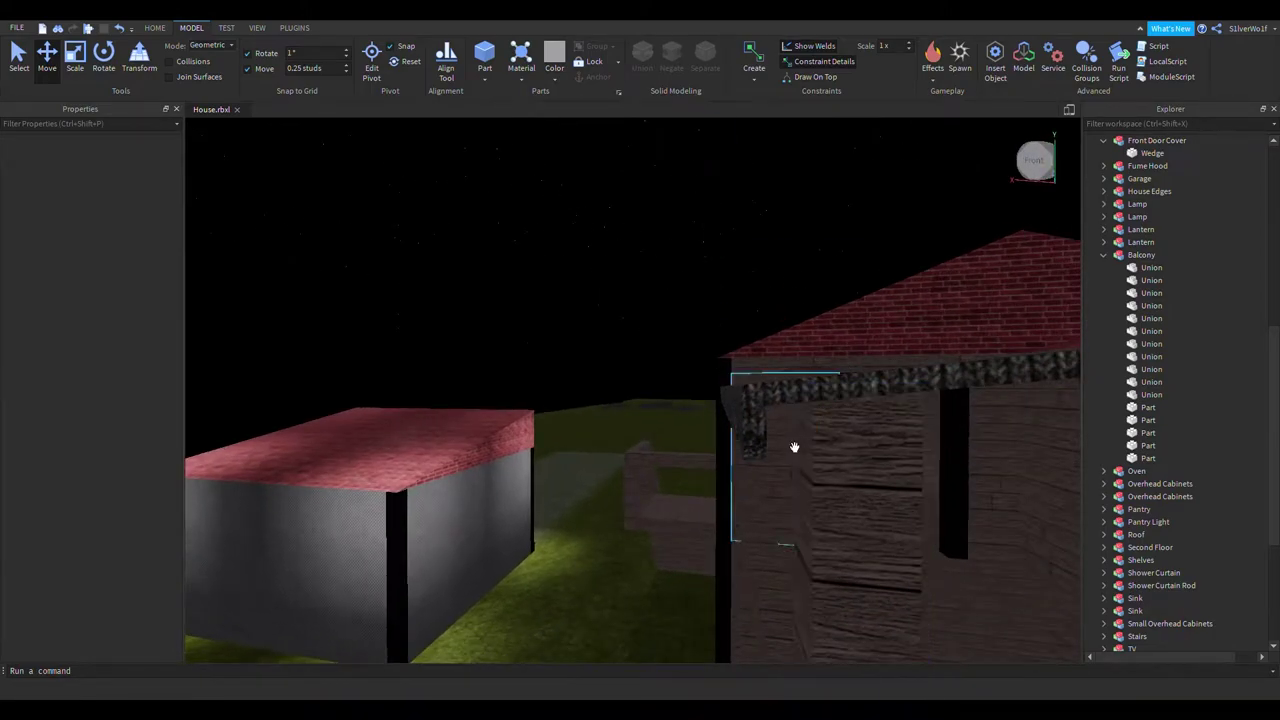
{"action": "left_click", "coordinate": [760, 426]}
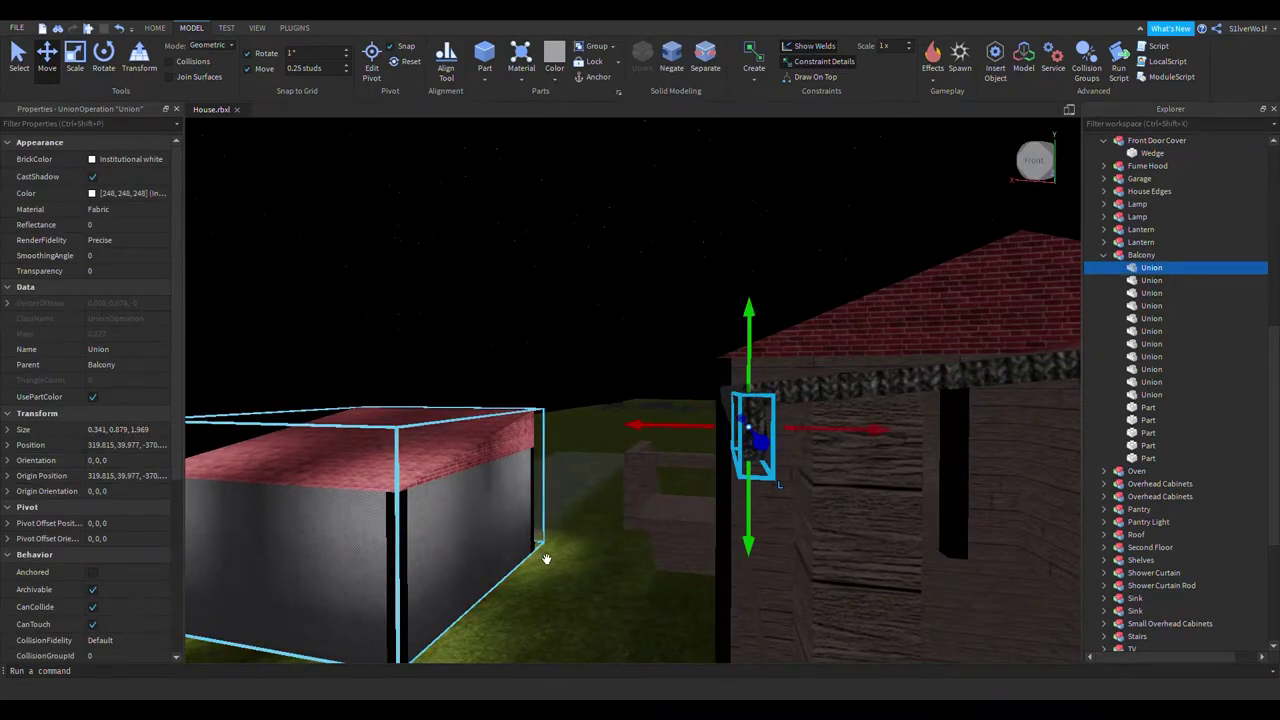
{"action": "right_click_drag", "start_coordinate": [541, 557], "coordinate": [543, 557]}
{"action": "left_click", "coordinate": [690, 188]}
{"action": "right_click_drag", "start_coordinate": [787, 371], "coordinate": [782, 371]}
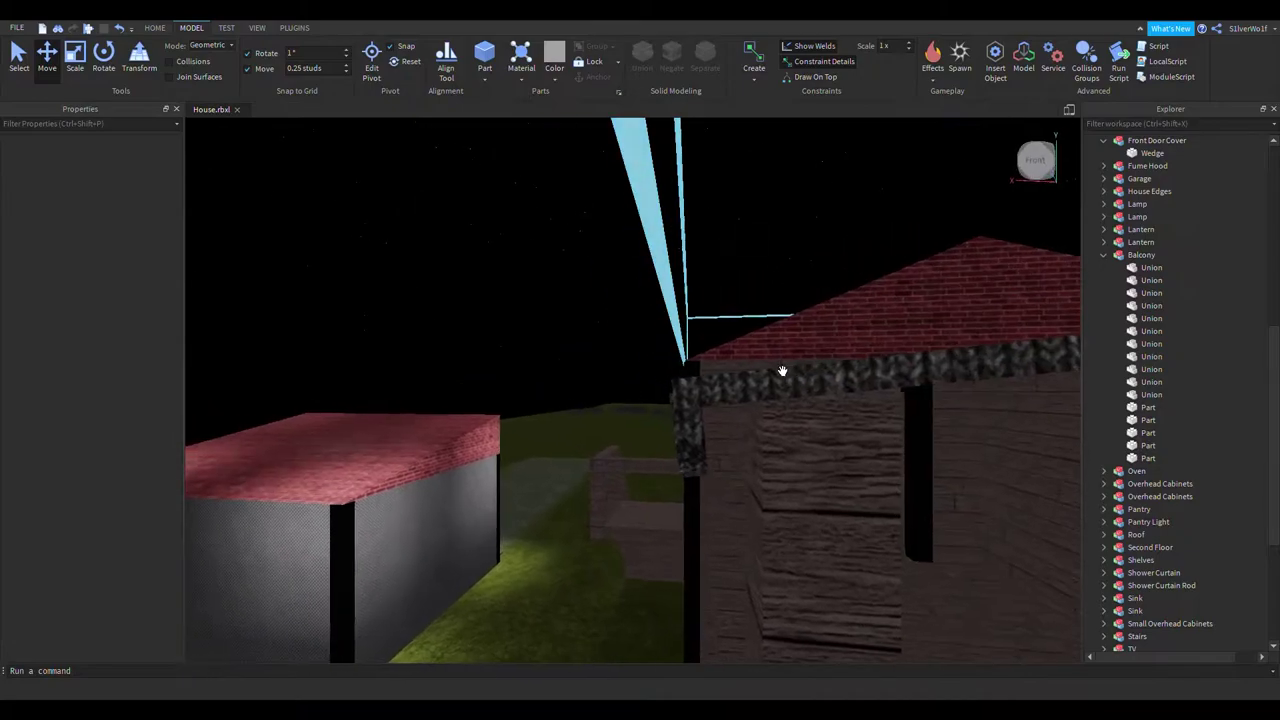
{"action": "mouse_move", "coordinate": [633, 228]}
{"action": "right_mouse_down"}
{"action": "mouse_move", "coordinate": [622, 211]}
{"action": "mouse_move", "coordinate": [631, 228]}
{"action": "mouse_move", "coordinate": [650, 225]}
{"action": "right_mouse_up"}
Anchor the whole Balcony model
{"action": "left_click", "coordinate": [1104, 255]}
{"action": "right_click_drag", "start_coordinate": [877, 455], "coordinate": [877, 457]}
{"action": "left_click", "coordinate": [837, 323]}
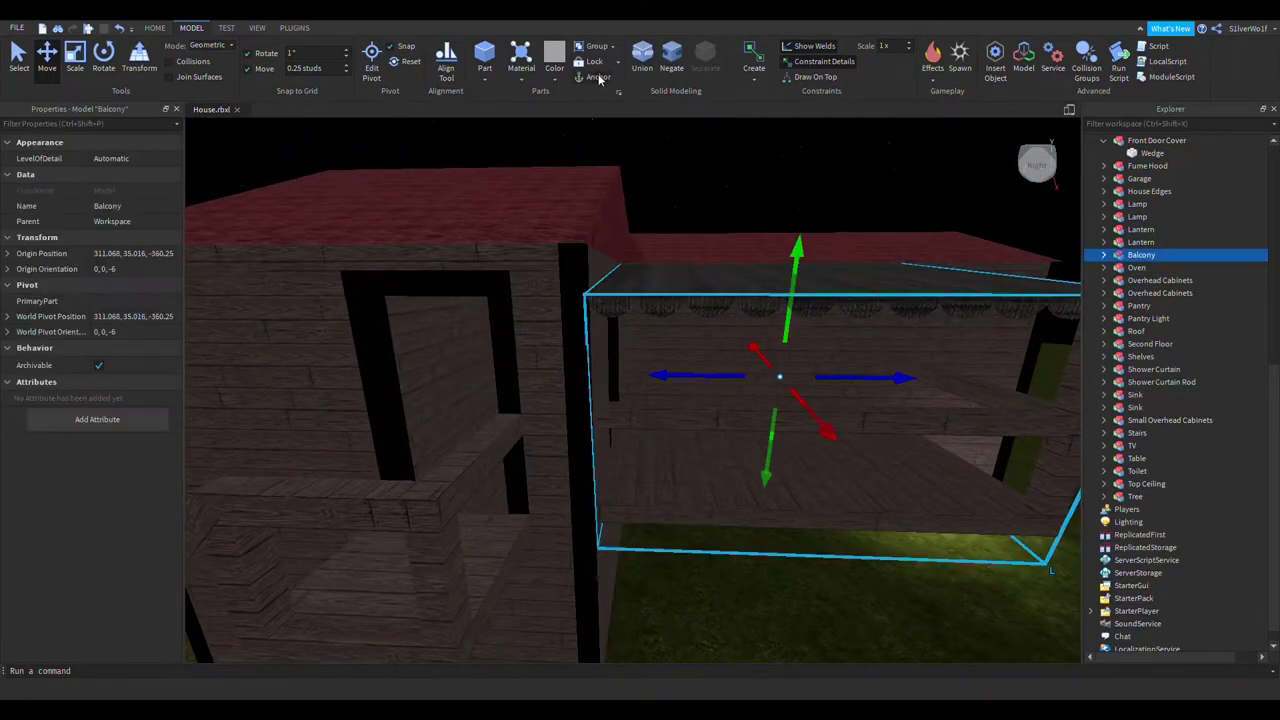
{"action": "left_click", "coordinate": [724, 160]}
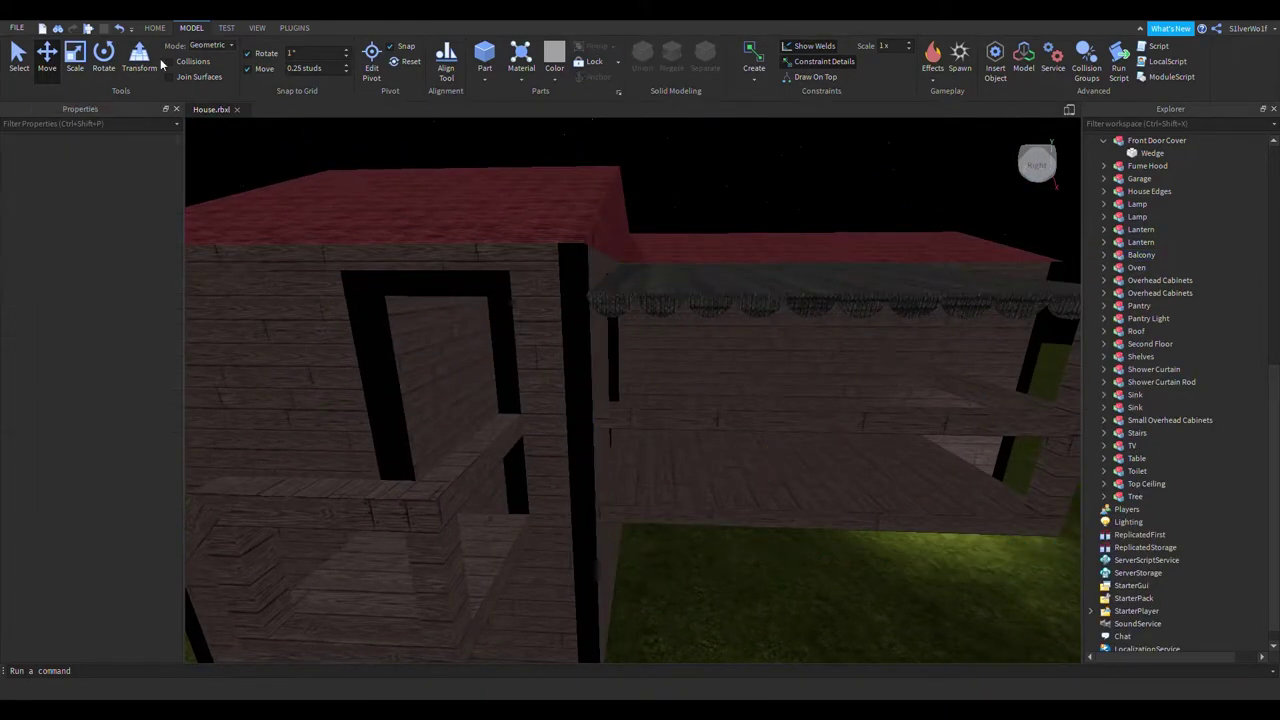
Playtest the house by walking the character onto the balcony, examine the awning and railings, and end the test
{"action": "left_click", "coordinate": [86, 29]}
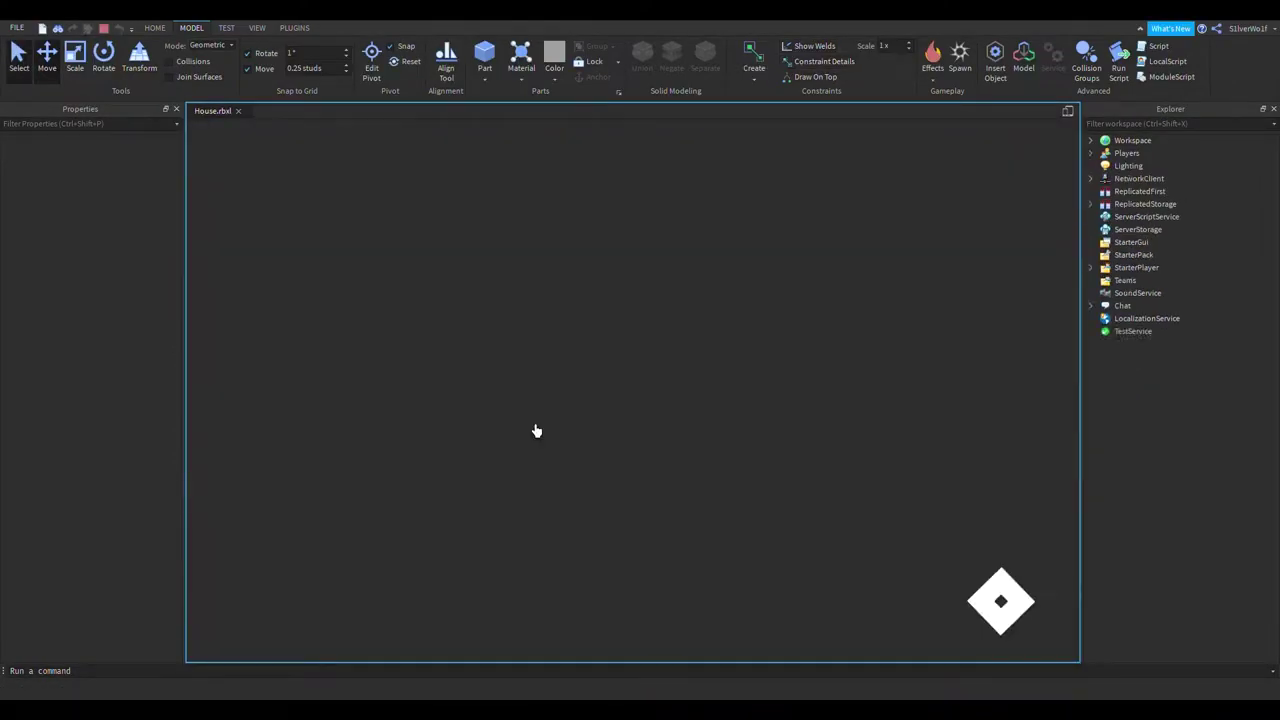
{"action": "key", "text": "w"}
{"action": "key", "text": "d"}
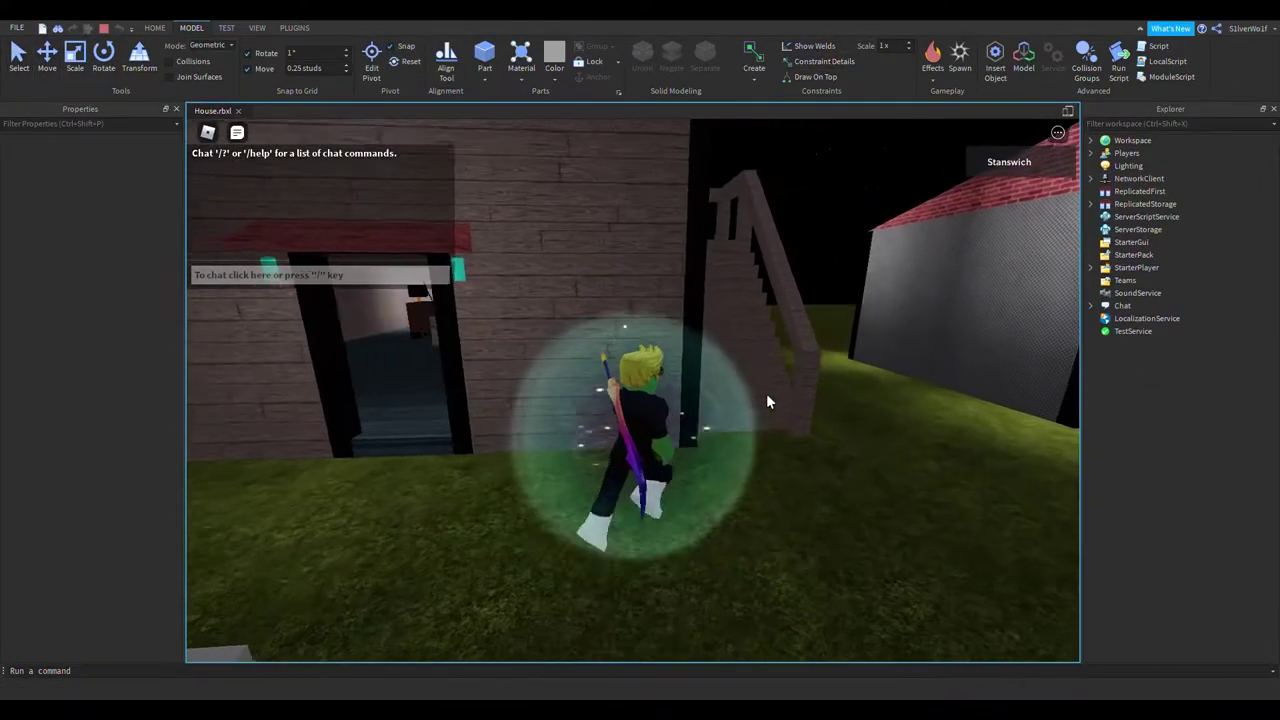
{"action": "key", "text": "w"}
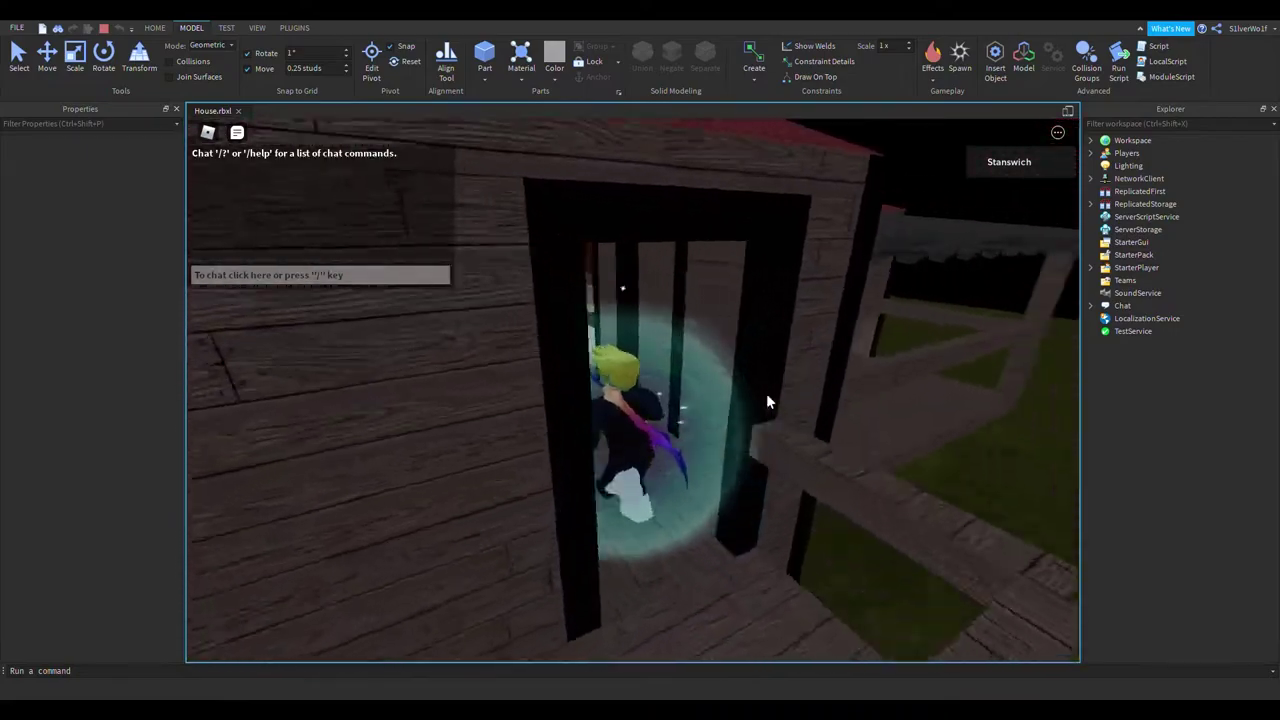
{"action": "key", "text": "w"}
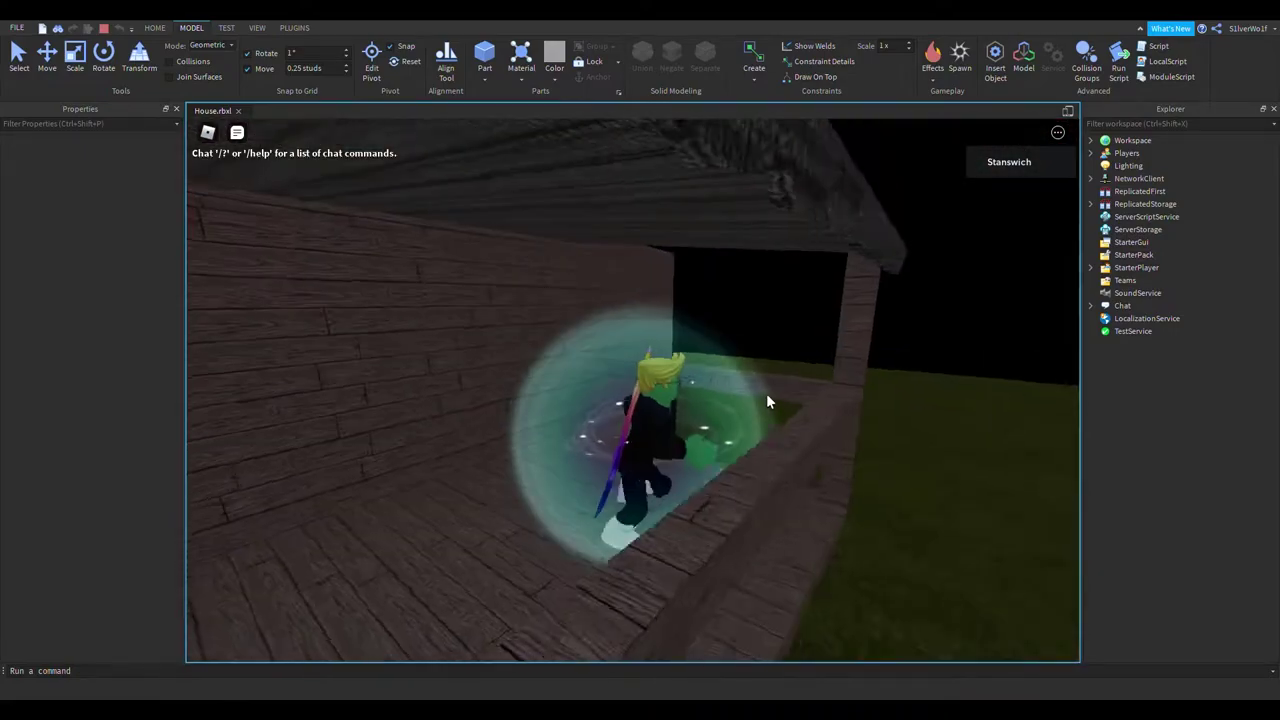
{"action": "key", "text": "w"}
{"action": "right_click_drag", "start_coordinate": [766, 393], "coordinate": [766, 393]}
{"action": "scroll", "coordinate": [766, 393], "scroll_direction": "down", "scroll_amount": 3}
{"action": "right_click_drag", "start_coordinate": [592, 365], "coordinate": [761, 331]}
{"action": "key", "text": "d"}
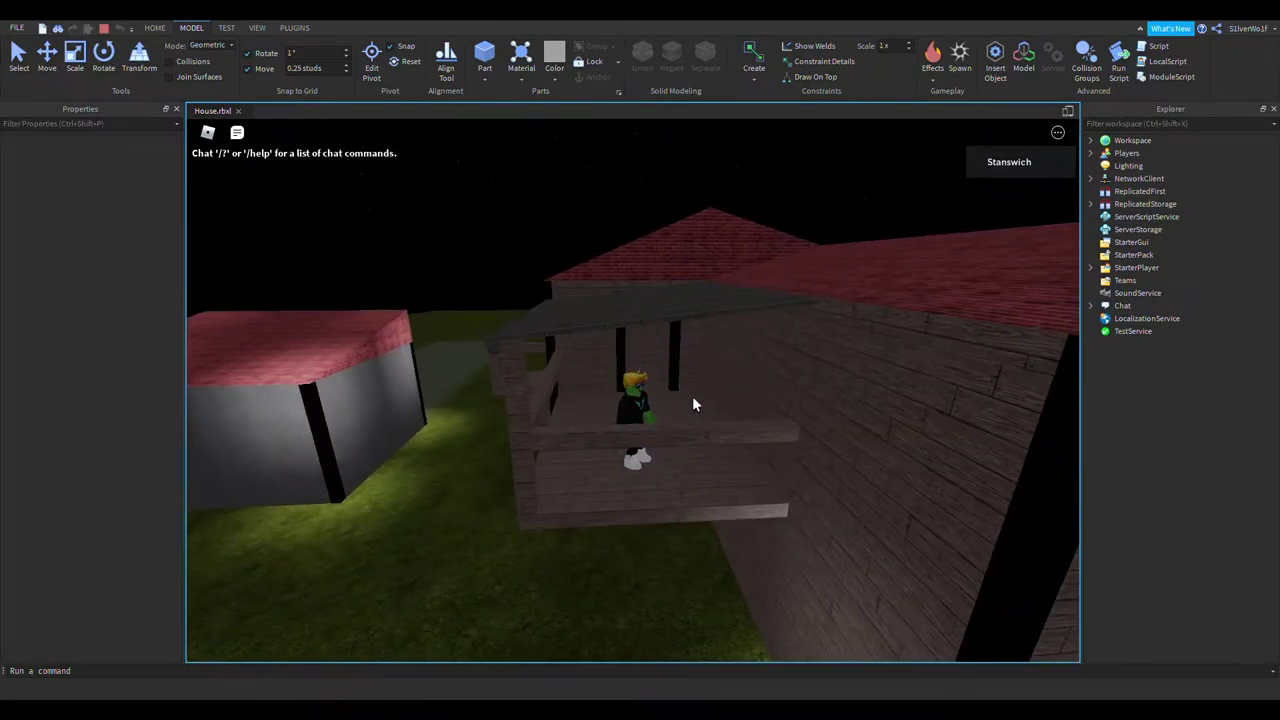
{"action": "right_click_drag", "start_coordinate": [626, 418], "coordinate": [626, 423]}
{"action": "right_click_drag", "start_coordinate": [697, 440], "coordinate": [697, 440]}
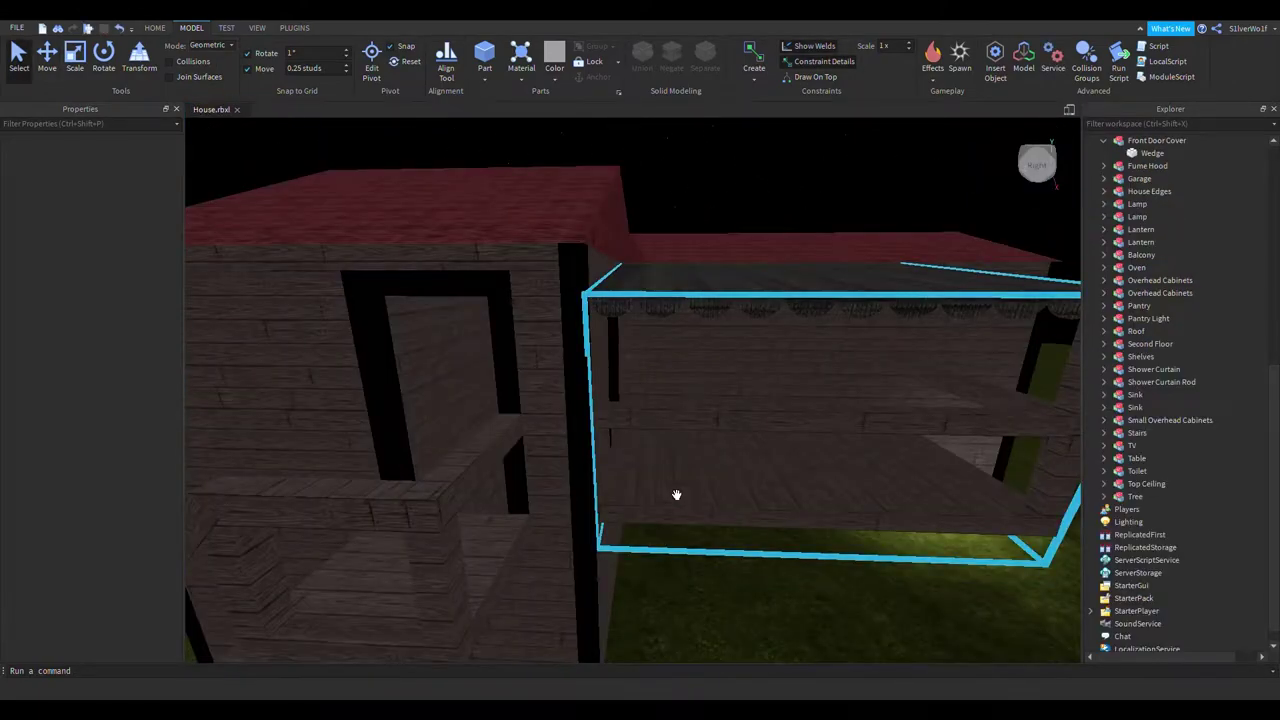
Lower the balcony's railing parts slightly
{"action": "right_click_drag", "start_coordinate": [677, 494], "coordinate": [765, 570]}
{"action": "left_click", "coordinate": [587, 441], "text": "alt"}
{"action": "right_click_drag", "start_coordinate": [657, 556], "coordinate": [658, 556]}
{"action": "key", "text": "ctrl+2"}
{"action": "left_click_drag", "start_coordinate": [602, 447], "coordinate": [602, 463]}
{"action": "right_click_drag", "start_coordinate": [822, 524], "coordinate": [893, 562]}
{"action": "left_click", "coordinate": [942, 512]}
{"action": "left_click", "coordinate": [812, 408]}
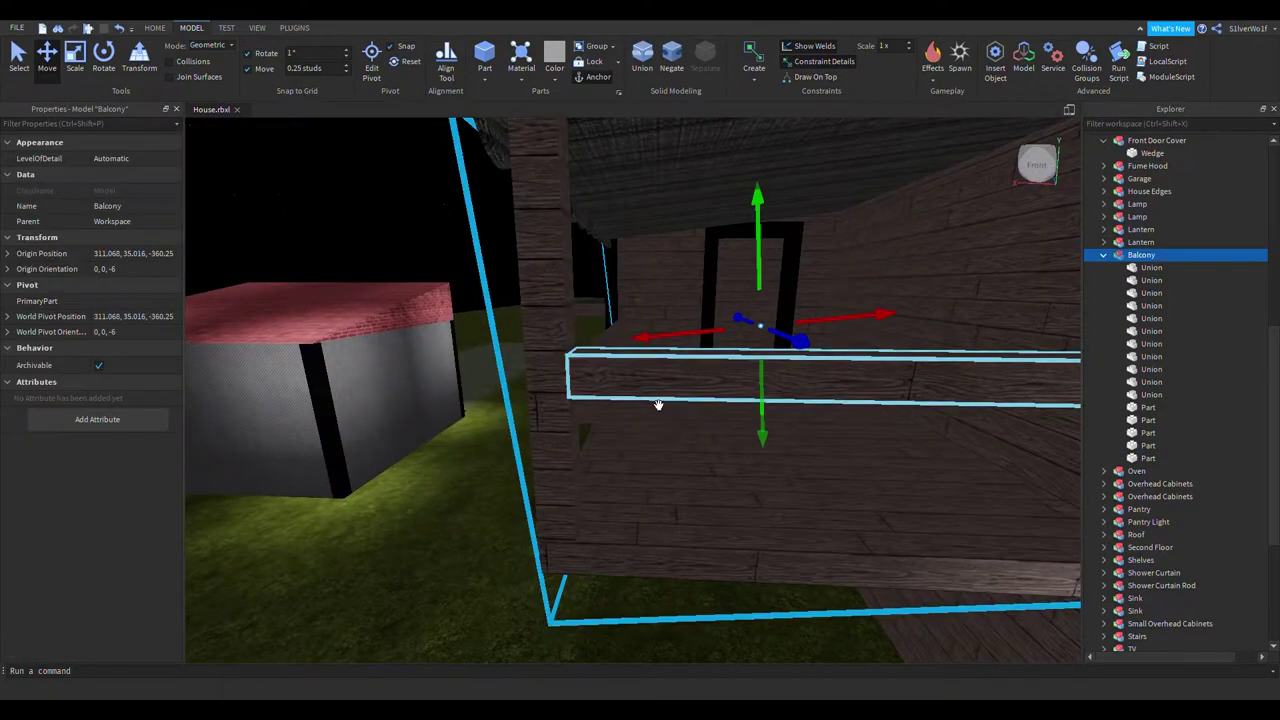
{"action": "left_click", "coordinate": [657, 400]}
{"action": "key", "text": "f"}
{"action": "left_click_drag", "start_coordinate": [676, 515], "coordinate": [678, 521]}
{"action": "right_click_drag", "start_coordinate": [711, 554], "coordinate": [698, 542]}
{"action": "left_click", "coordinate": [815, 214]}
Insert a block part above the balcony floor, anchor it, and resize it to a 4 × 0.25 × 3 stud slab
{"action": "right_click_drag", "start_coordinate": [808, 350], "coordinate": [808, 357]}
{"action": "right_click_drag", "start_coordinate": [648, 491], "coordinate": [654, 451]}
{"action": "right_click_drag", "start_coordinate": [728, 503], "coordinate": [721, 502]}
{"action": "right_click_drag", "start_coordinate": [843, 534], "coordinate": [840, 531]}
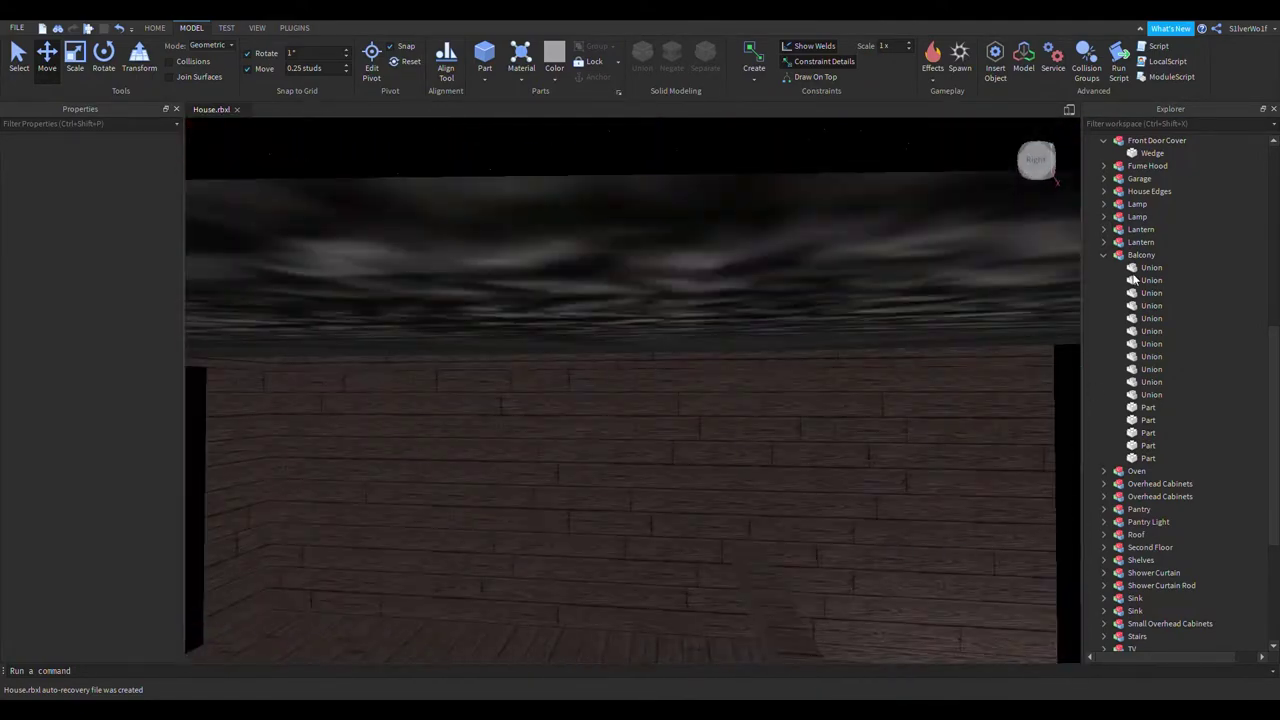
{"action": "left_click", "coordinate": [1103, 256]}
{"action": "right_click_drag", "start_coordinate": [994, 437], "coordinate": [896, 501]}
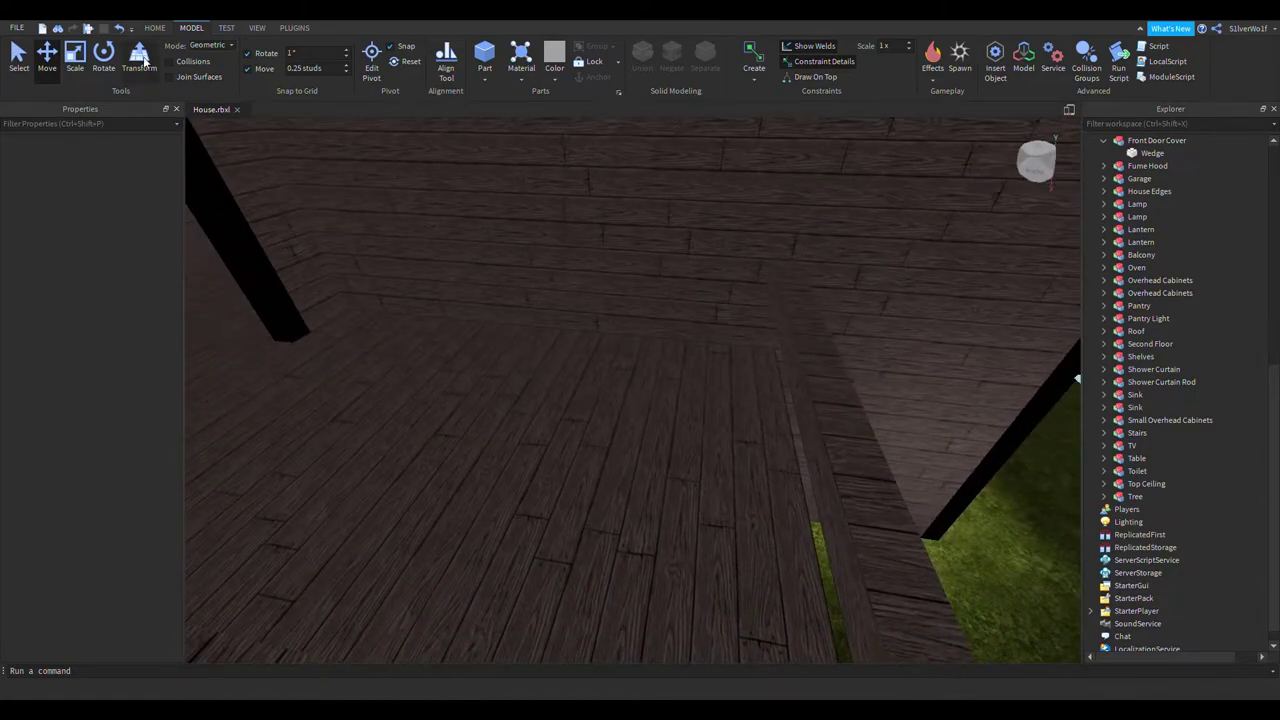
{"action": "left_click", "coordinate": [485, 55]}
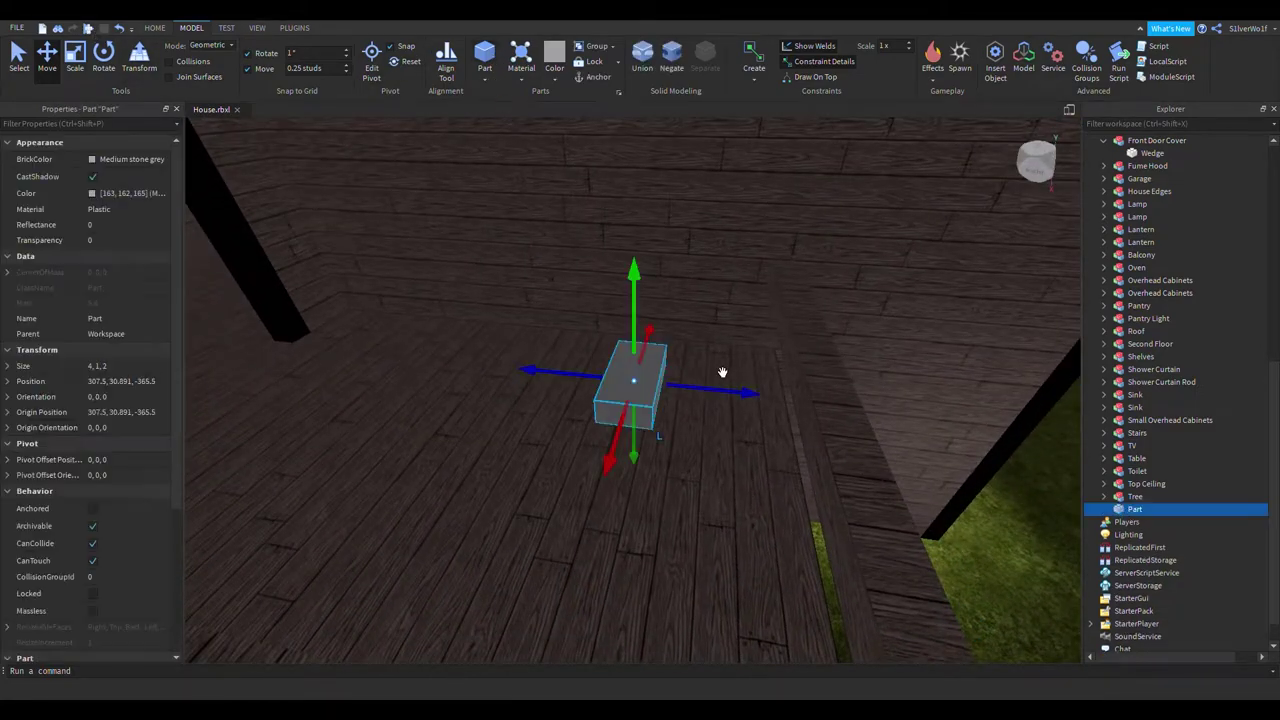
{"action": "scroll", "coordinate": [714, 371], "scroll_direction": "up", "scroll_amount": 3}
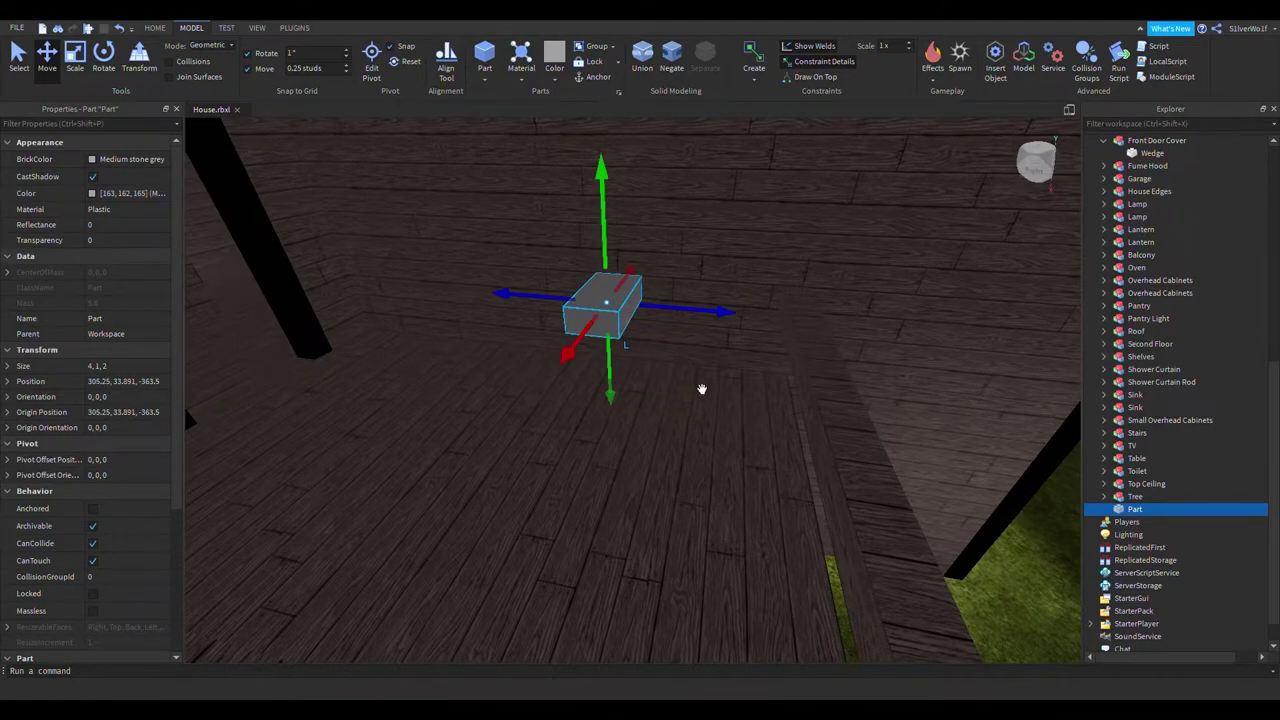
{"action": "scroll", "coordinate": [702, 389], "scroll_direction": "up", "scroll_amount": 2}
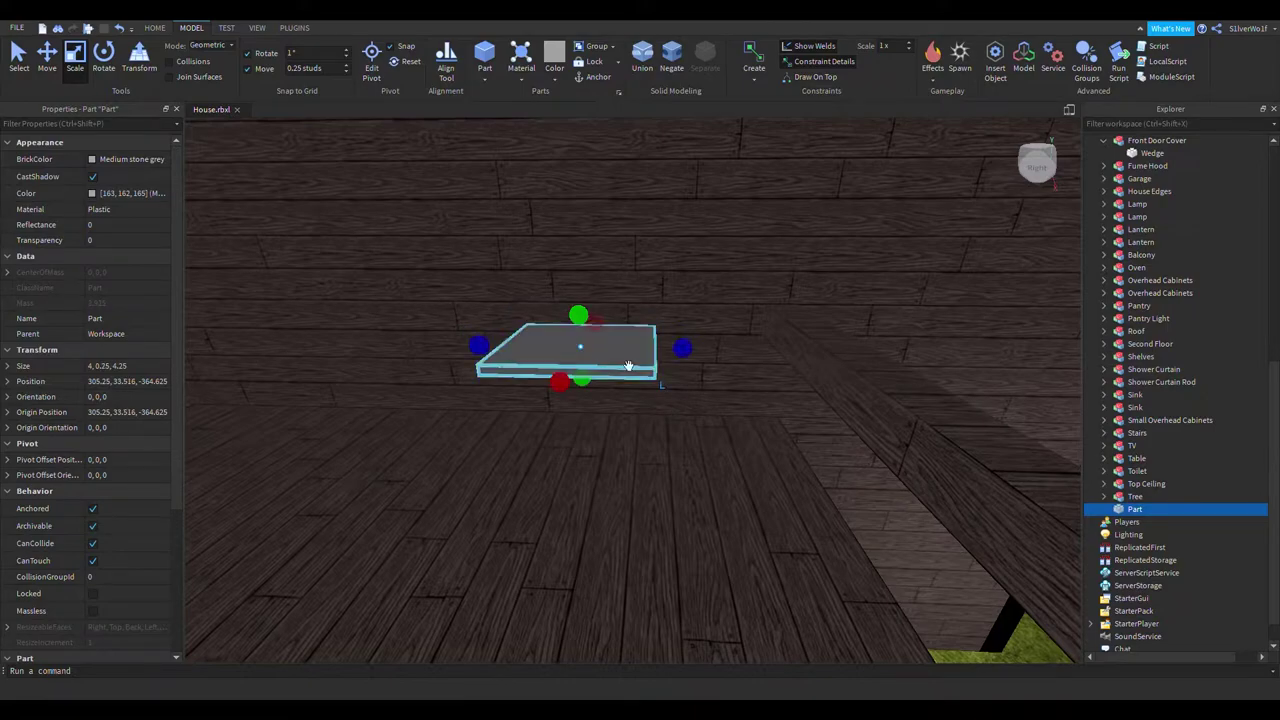
{"action": "key", "text": "ctrl+2"}
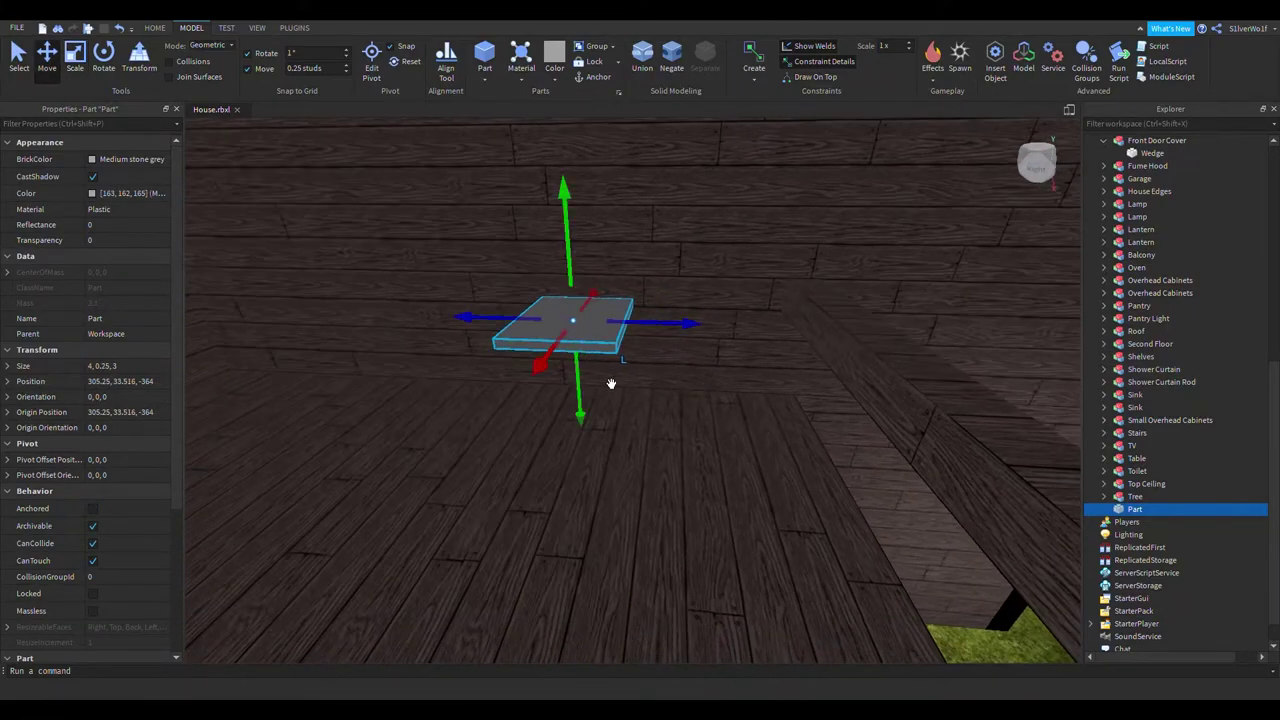
Move the seat slab away from the house wall toward the balcony's front railing
{"action": "left_click_drag", "start_coordinate": [546, 364], "coordinate": [519, 402]}
{"action": "right_click_drag", "start_coordinate": [720, 386], "coordinate": [717, 386]}
{"action": "key", "text": "ctrl+3"}
{"action": "left_click_drag", "start_coordinate": [911, 283], "coordinate": [854, 292]}
Duplicate the seat slab and reshape the copy into an upright 0.25 × 2.75 × 3 stud backrest on its house-wall edge
{"action": "right_click_drag", "start_coordinate": [762, 422], "coordinate": [754, 414]}
{"action": "key", "text": "ctrl+d"}
{"action": "left_click_drag", "start_coordinate": [610, 385], "coordinate": [650, 311]}
{"action": "right_click_drag", "start_coordinate": [711, 381], "coordinate": [709, 380]}
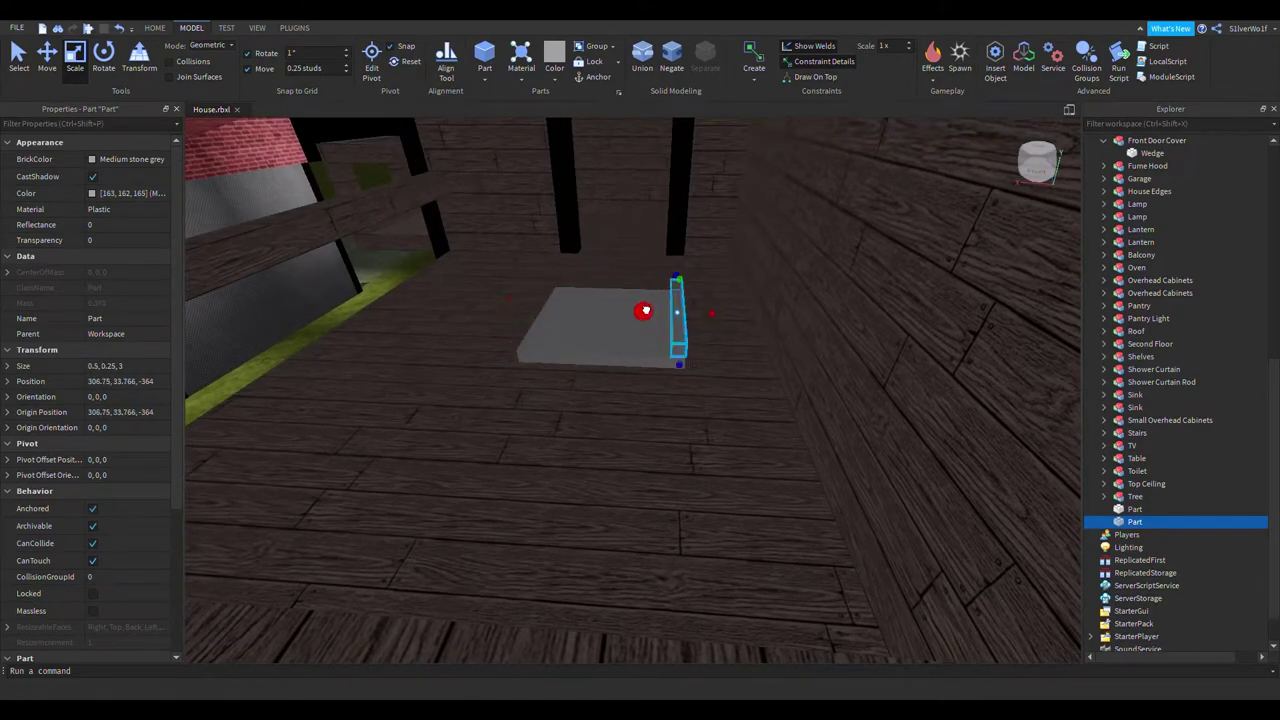
{"action": "left_click_drag", "start_coordinate": [690, 272], "coordinate": [689, 165]}
{"action": "right_click_drag", "start_coordinate": [811, 263], "coordinate": [511, 298]}
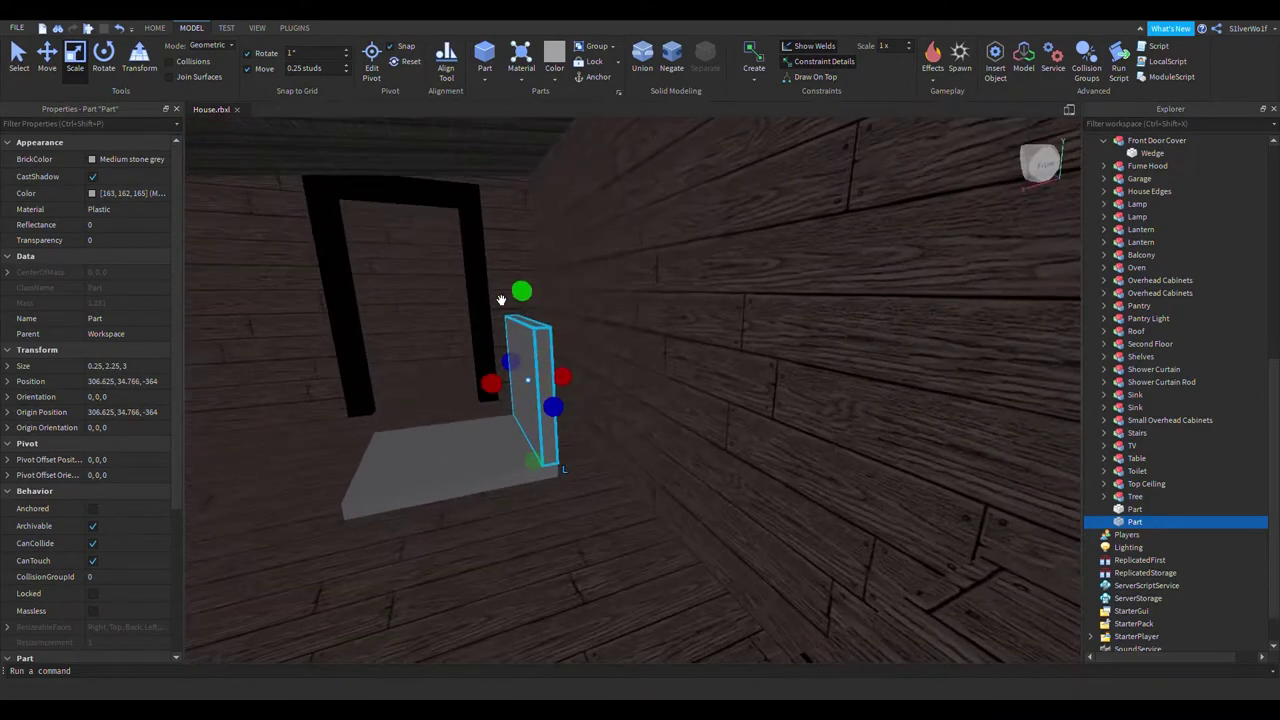
Shift the backrest 0.5 studs away from the house wall and tilt it 8 degrees
{"action": "left_click", "coordinate": [526, 468]}
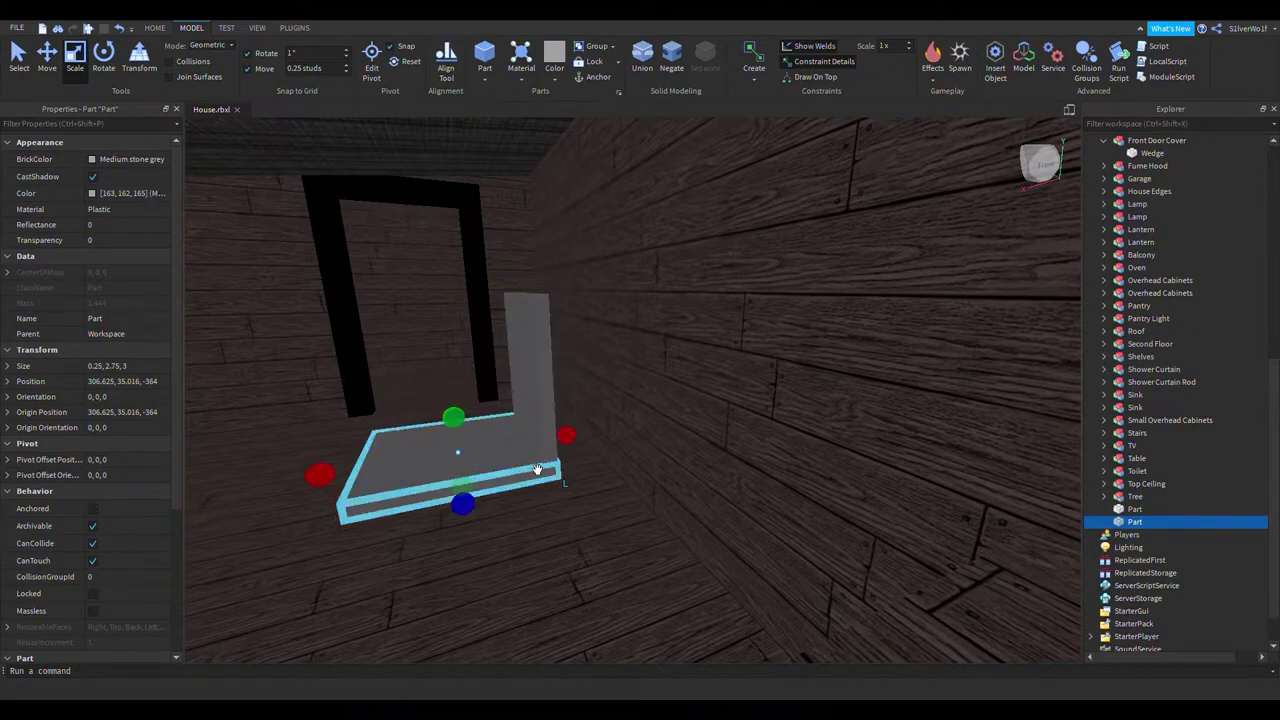
{"action": "left_click_drag", "start_coordinate": [532, 445], "coordinate": [533, 445]}
{"action": "left_click", "coordinate": [546, 438]}
{"action": "right_click_drag", "start_coordinate": [584, 524], "coordinate": [584, 523]}
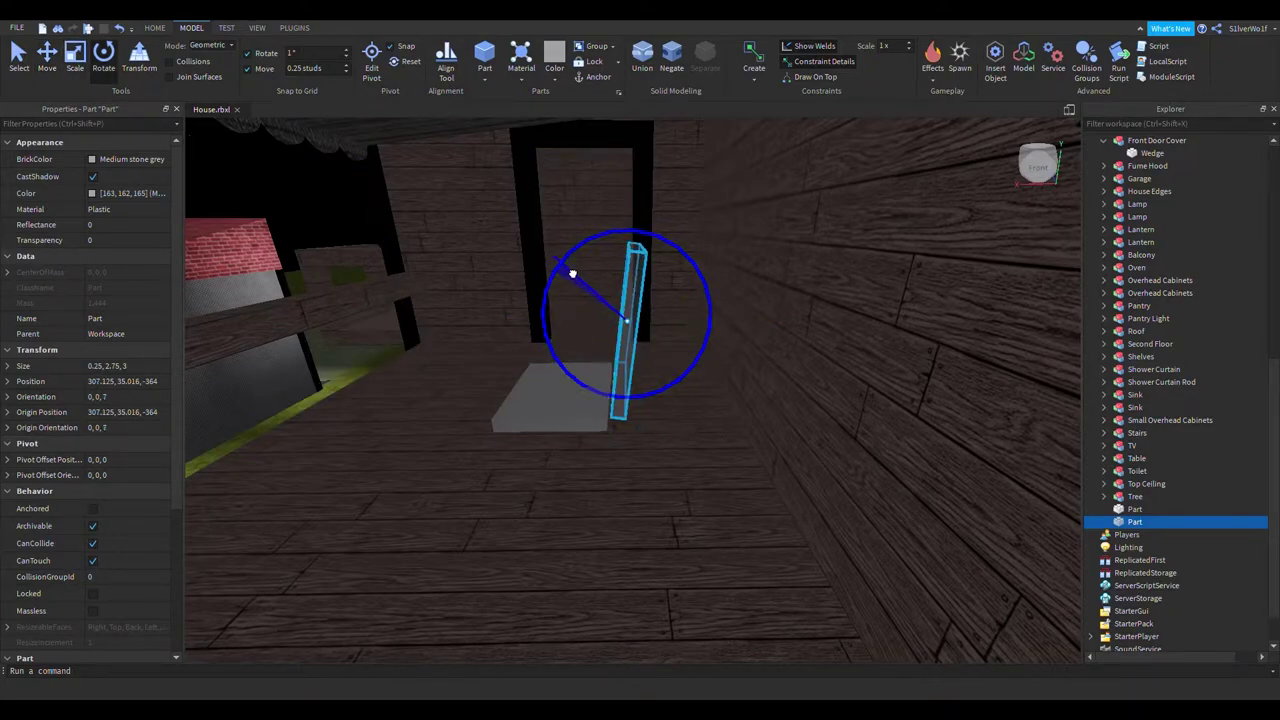
{"action": "scroll", "coordinate": [743, 471], "scroll_direction": "up", "scroll_amount": 3}
{"action": "right_click_drag", "start_coordinate": [743, 471], "coordinate": [703, 503]}
{"action": "scroll", "coordinate": [752, 502], "scroll_direction": "down", "scroll_amount": 3}
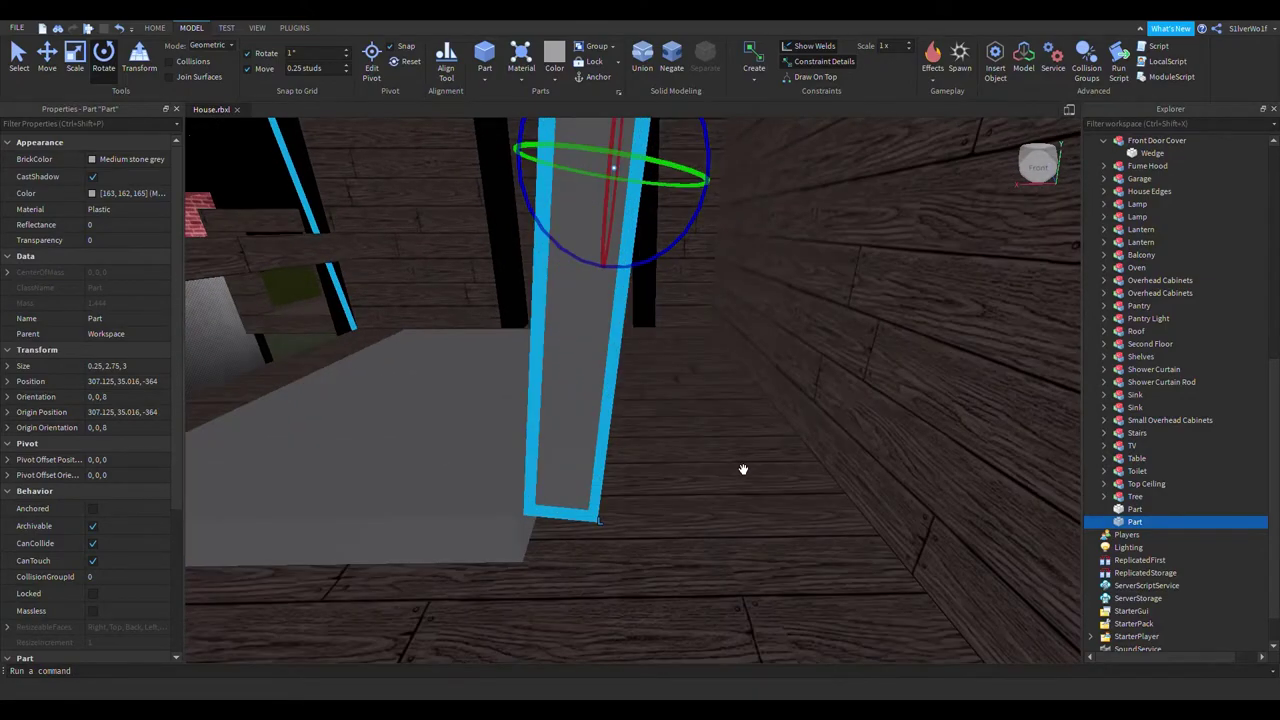
{"action": "scroll", "coordinate": [752, 502], "scroll_direction": "down", "scroll_amount": 1}
Move the tilted backrest 0.25 studs farther toward the seat and lower it 0.25 studs along its slope
{"action": "key", "text": "ctrl+2"}
{"action": "scroll", "coordinate": [680, 462], "scroll_direction": "up", "scroll_amount": 3}
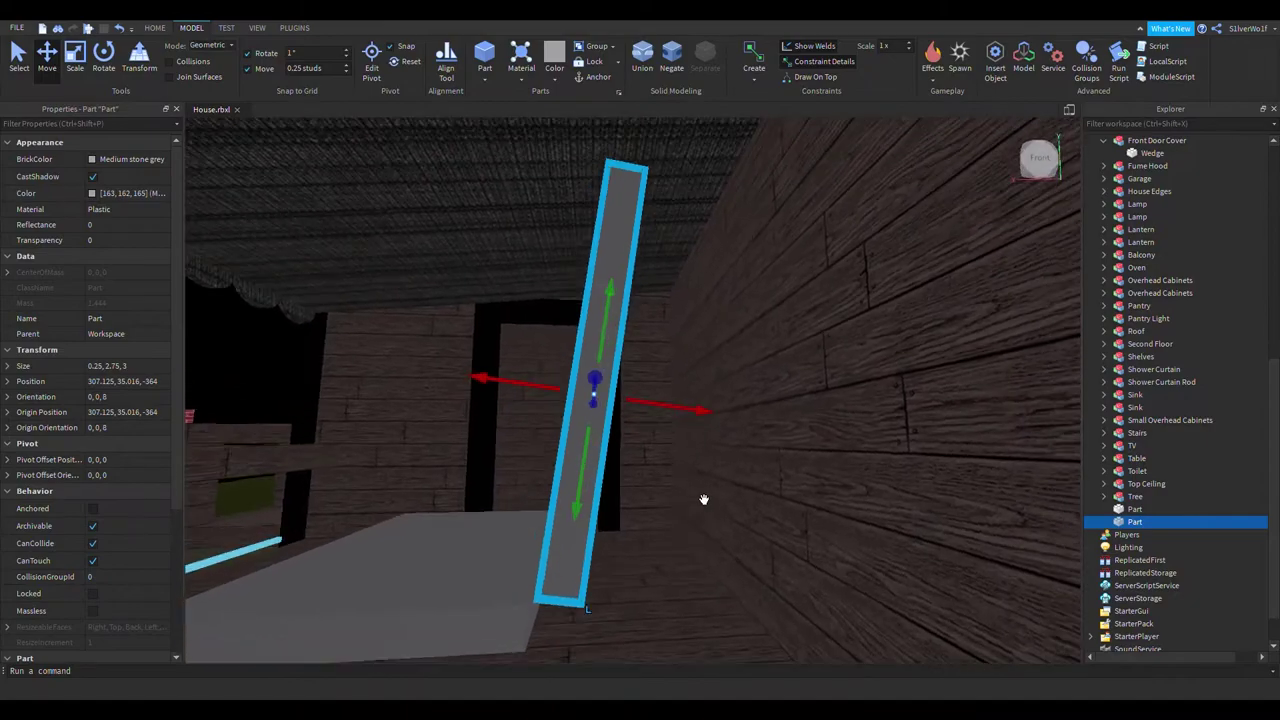
{"action": "left_click_drag", "start_coordinate": [513, 386], "coordinate": [540, 466]}
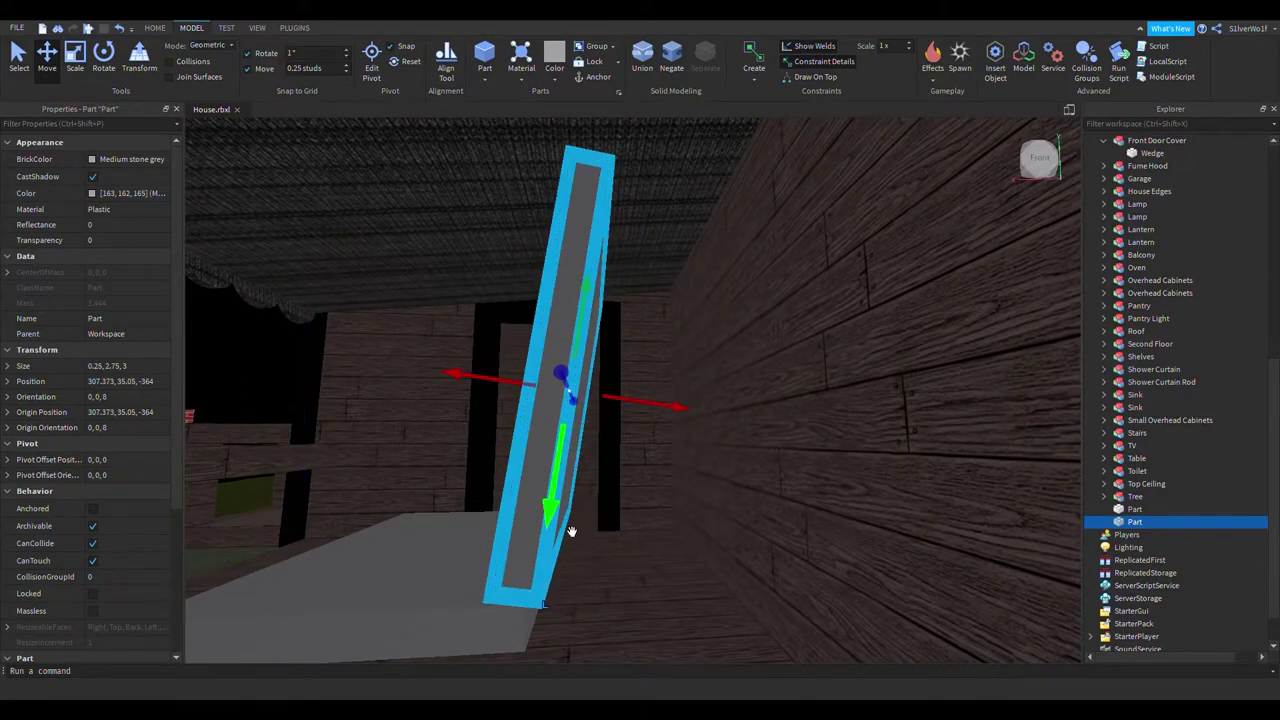
{"action": "left_click_drag", "start_coordinate": [546, 525], "coordinate": [543, 542]}
{"action": "scroll", "coordinate": [540, 450], "scroll_direction": "down", "scroll_amount": 5}
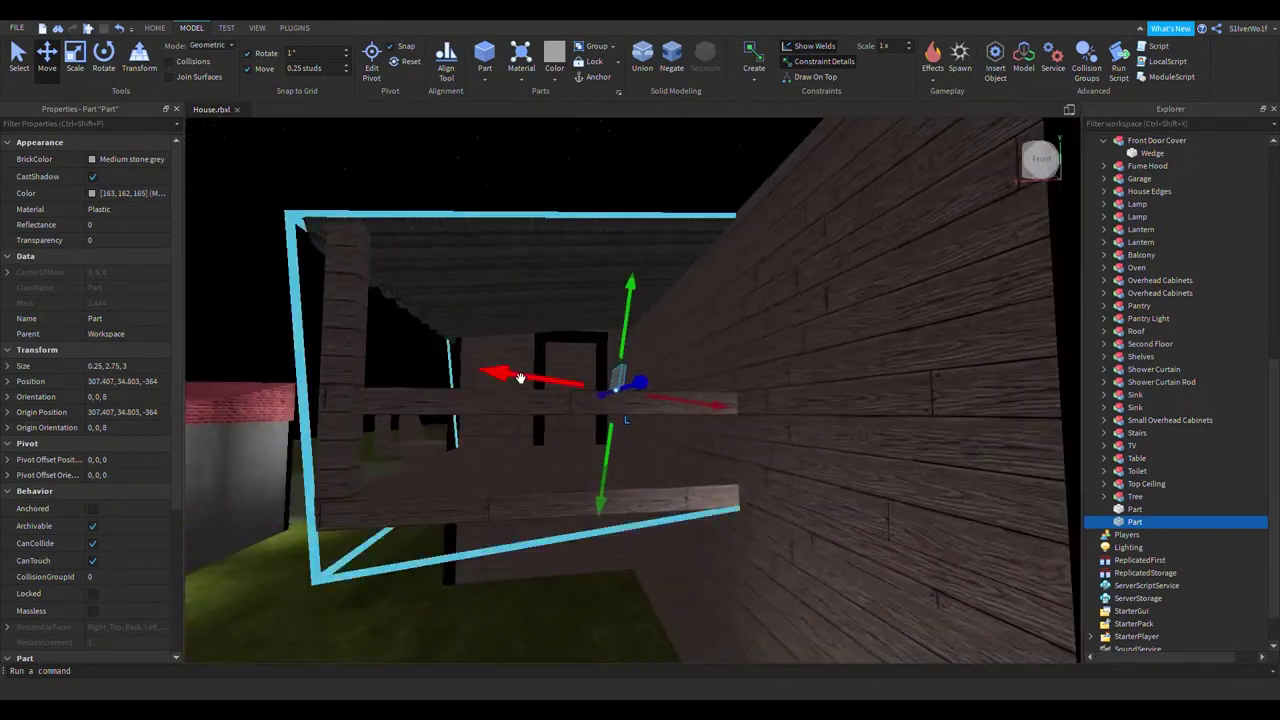
Insert a new part beside the seat slab and shrink it into a 0.25 × 1 × 0.25 stud post
{"action": "left_click", "coordinate": [590, 222]}
{"action": "key", "text": "w"}
{"action": "right_click_drag", "start_coordinate": [803, 549], "coordinate": [803, 549]}
{"action": "key", "text": "a"}
{"action": "key", "text": "d"}
{"action": "key", "text": "a"}
{"action": "left_click", "coordinate": [484, 58]}
{"action": "left_click_drag", "start_coordinate": [657, 441], "coordinate": [717, 451]}
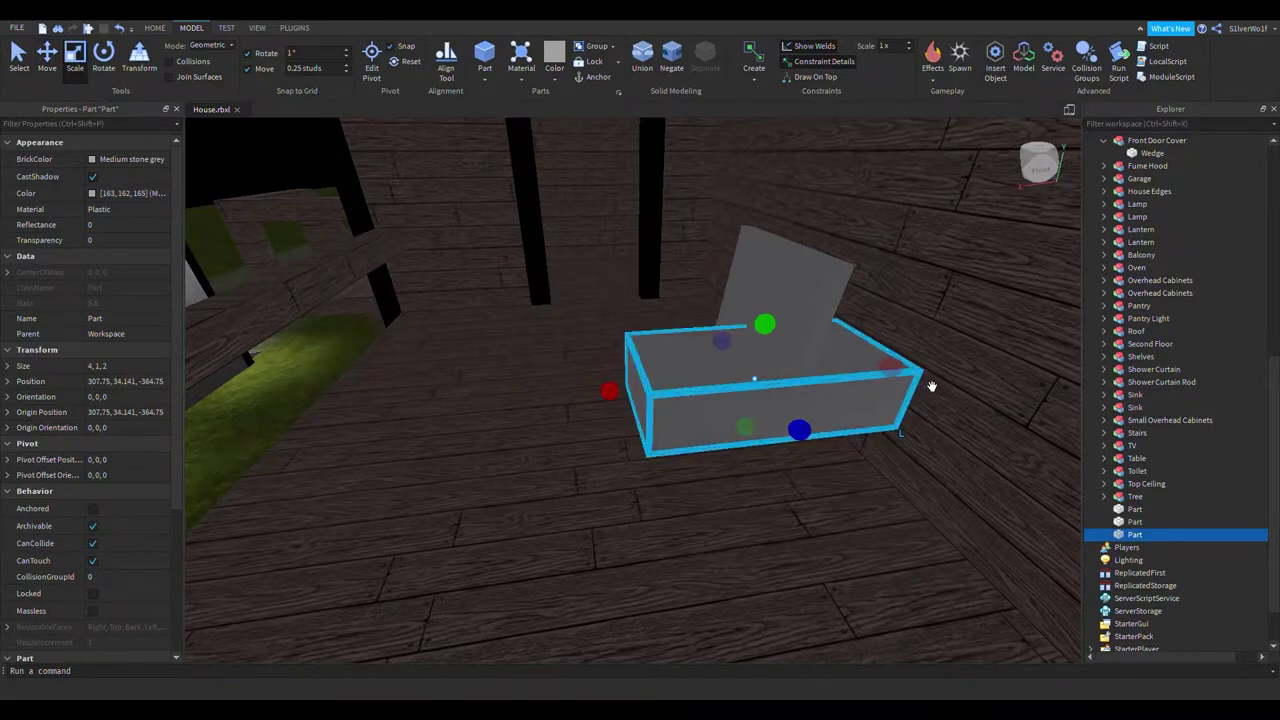
{"action": "left_click_drag", "start_coordinate": [893, 368], "coordinate": [747, 386]}
{"action": "right_click_drag", "start_coordinate": [697, 413], "coordinate": [741, 383]}
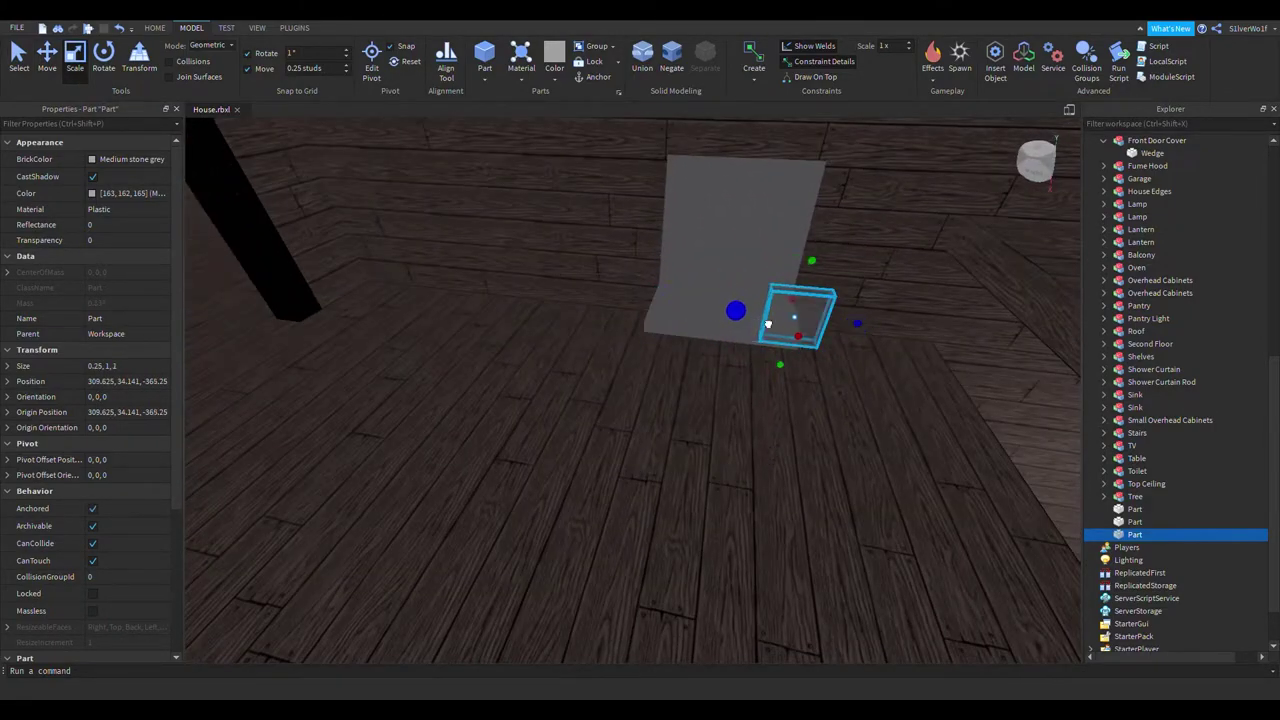
{"action": "right_click_drag", "start_coordinate": [904, 348], "coordinate": [909, 349]}
{"action": "key", "text": "ctrl+2"}
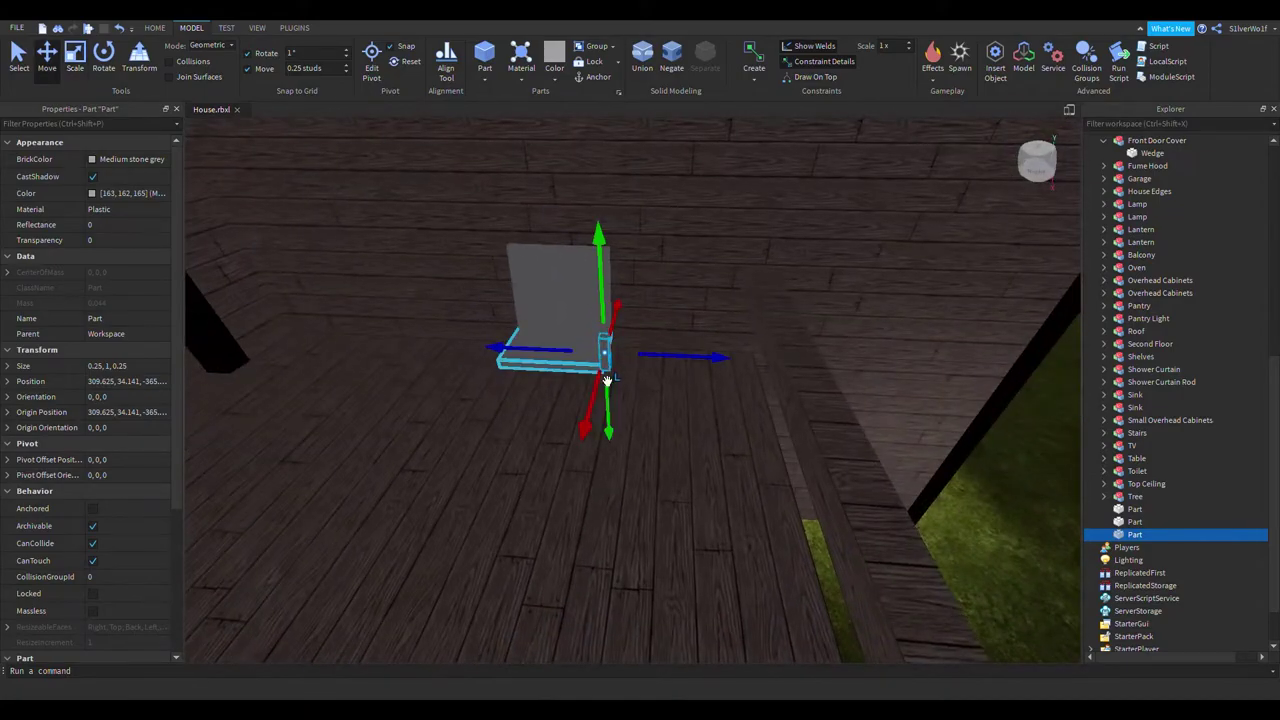
Align the post with the seat slab's front corner and shorten it to 0.75 studs high
{"action": "left_click_drag", "start_coordinate": [554, 355], "coordinate": [556, 355]}
{"action": "right_click_drag", "start_coordinate": [700, 350], "coordinate": [703, 371]}
{"action": "key", "text": "f"}
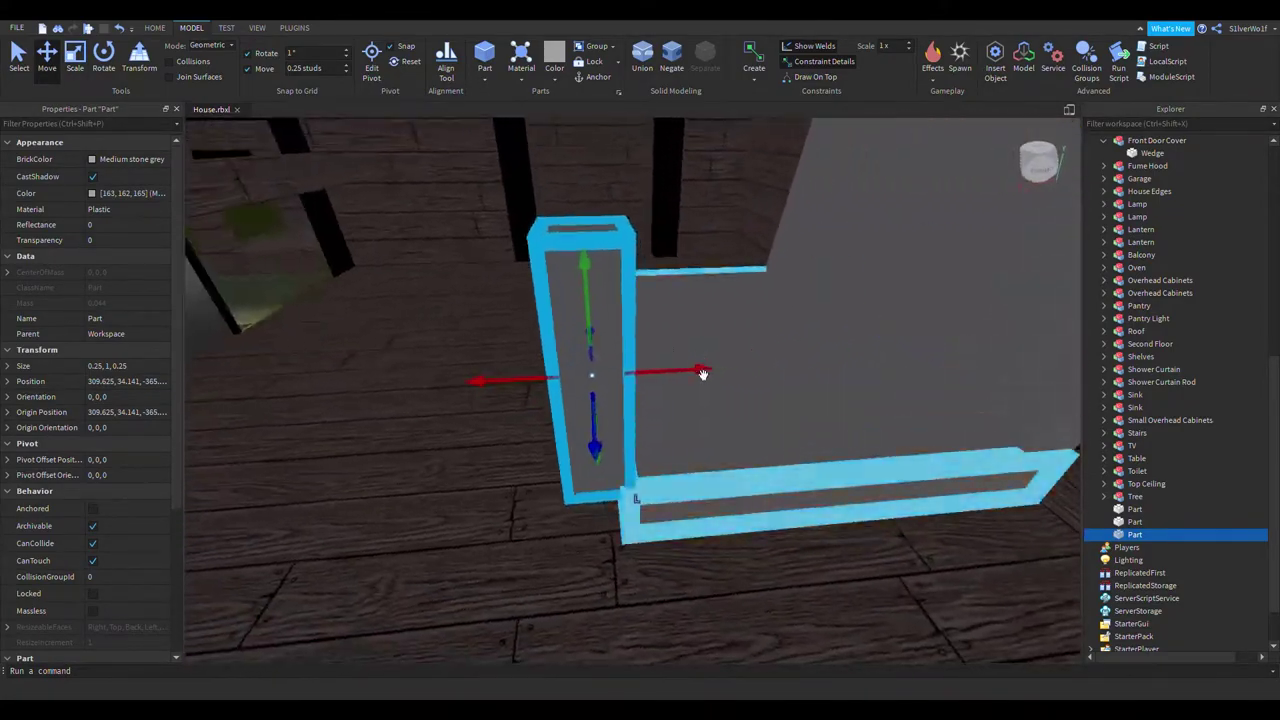
{"action": "left_click_drag", "start_coordinate": [720, 373], "coordinate": [722, 374]}
{"action": "right_click_drag", "start_coordinate": [757, 521], "coordinate": [722, 516]}
{"action": "scroll", "coordinate": [722, 516], "scroll_direction": "down", "scroll_amount": 3}
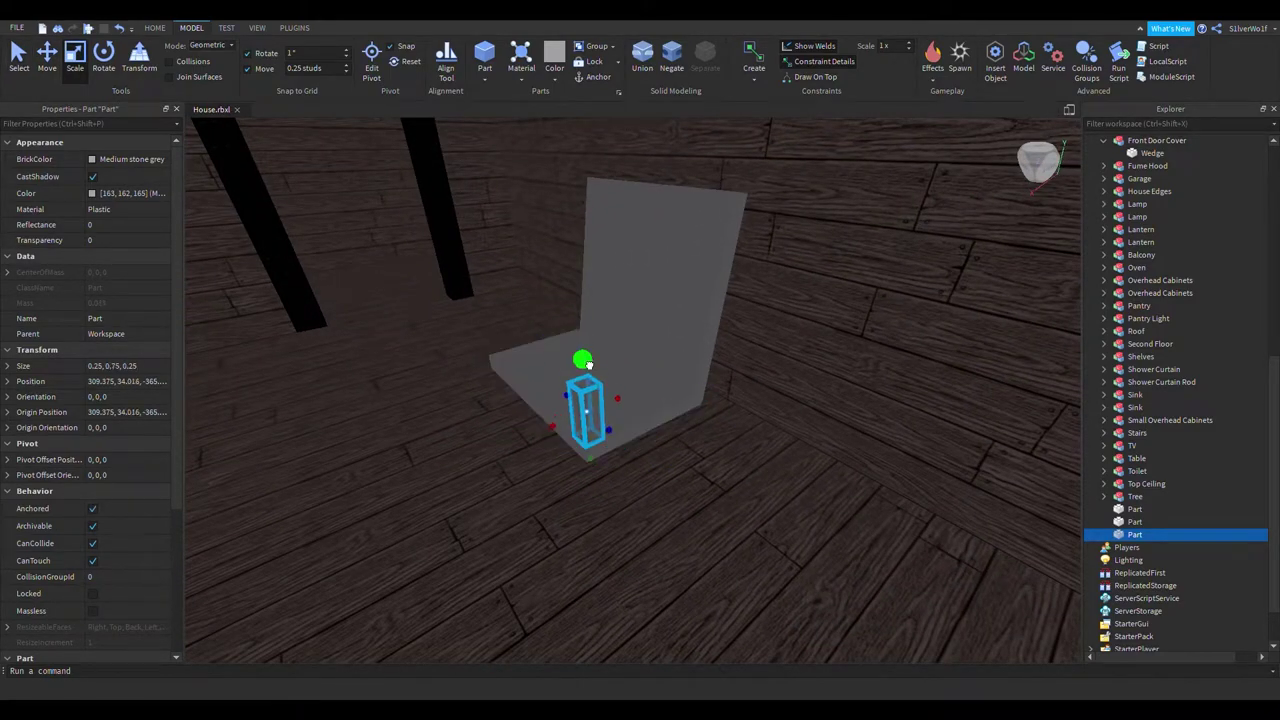
Duplicate the post and reshape the copy into a 2 × 0.25 × 0.25 stud armrest reaching back to the backrest
{"action": "key", "text": "ctrl+d"}
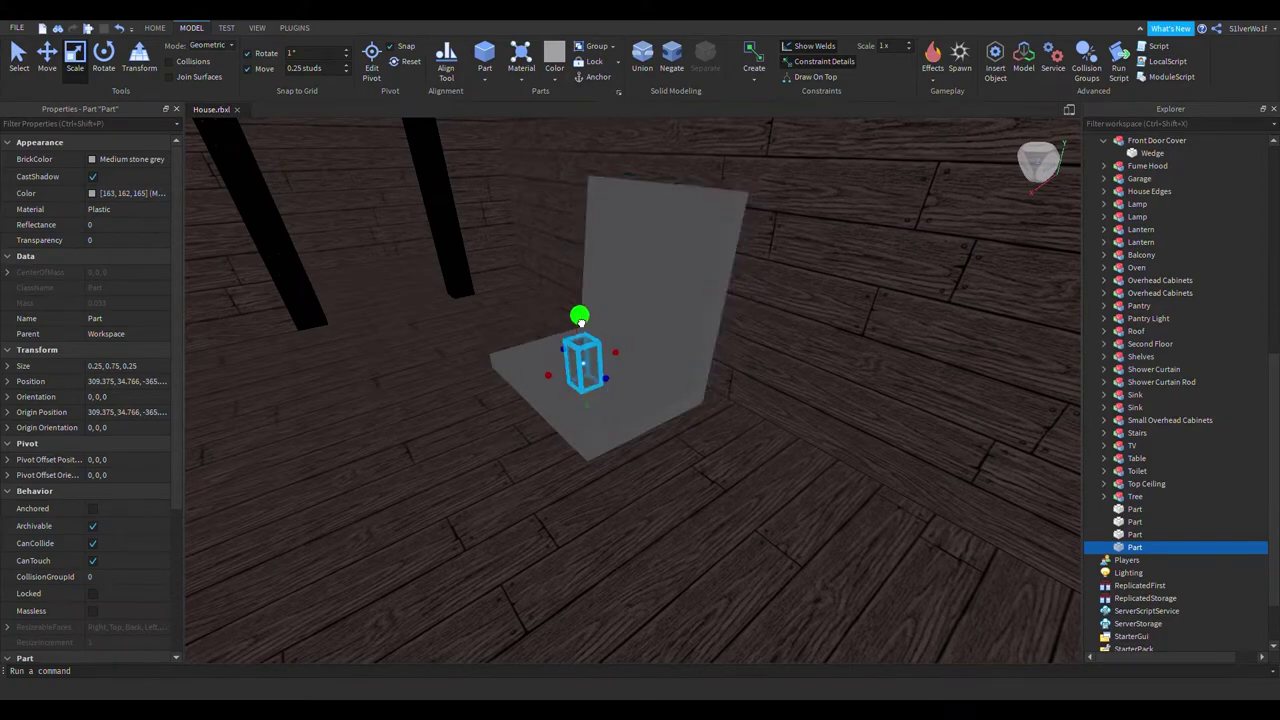
{"action": "right_click_drag", "start_coordinate": [732, 347], "coordinate": [354, 275]}
{"action": "scroll", "coordinate": [571, 346], "scroll_direction": "down", "scroll_amount": 4}
{"action": "left_click", "coordinate": [354, 275]}
{"action": "right_click_drag", "start_coordinate": [704, 431], "coordinate": [726, 438]}
Duplicate the armrest post and place the copy on the seat's opposite front corner
{"action": "left_click", "coordinate": [631, 230]}
{"action": "right_click_drag", "start_coordinate": [806, 371], "coordinate": [806, 371]}
{"action": "key", "text": "ctrl+d"}
{"action": "right_click_drag", "start_coordinate": [880, 294], "coordinate": [848, 272]}
{"action": "key", "text": "ctrl+2"}
{"action": "key", "text": "f"}
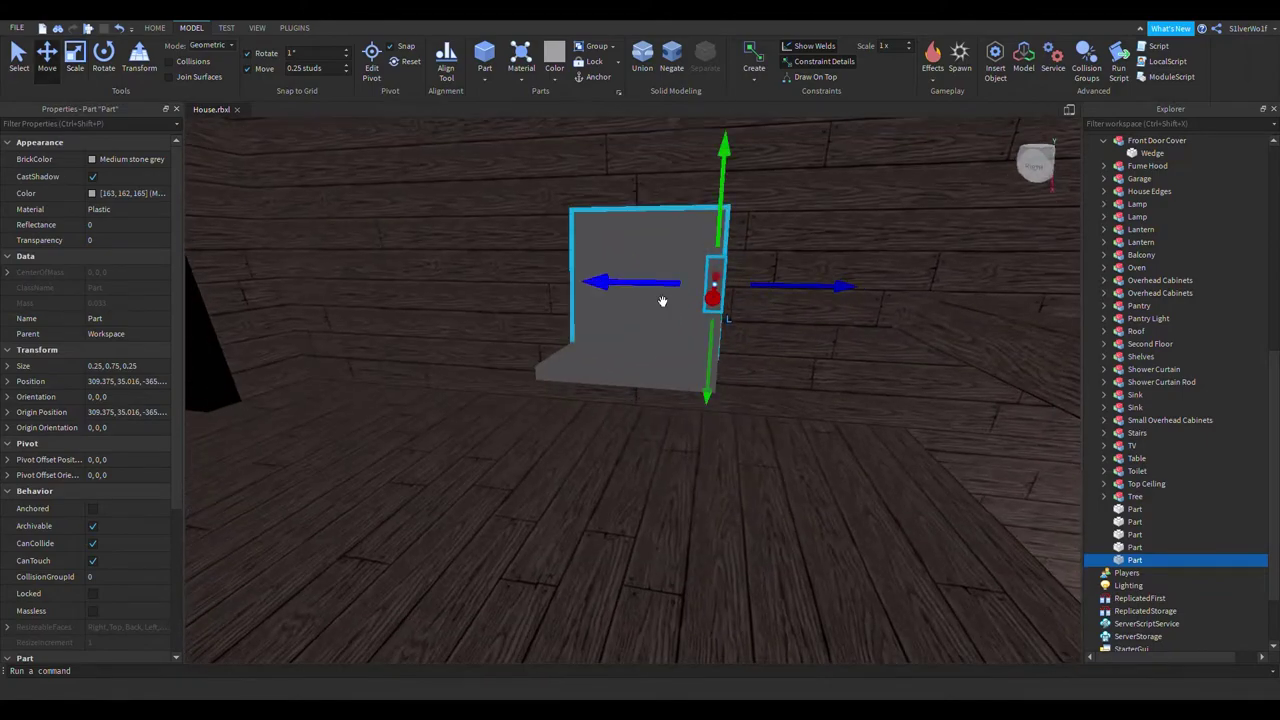
{"action": "left_click_drag", "start_coordinate": [453, 302], "coordinate": [453, 302]}
{"action": "right_click_drag", "start_coordinate": [591, 409], "coordinate": [591, 409]}
{"action": "left_click_drag", "start_coordinate": [698, 357], "coordinate": [717, 415]}
{"action": "left_click_drag", "start_coordinate": [788, 357], "coordinate": [804, 358]}
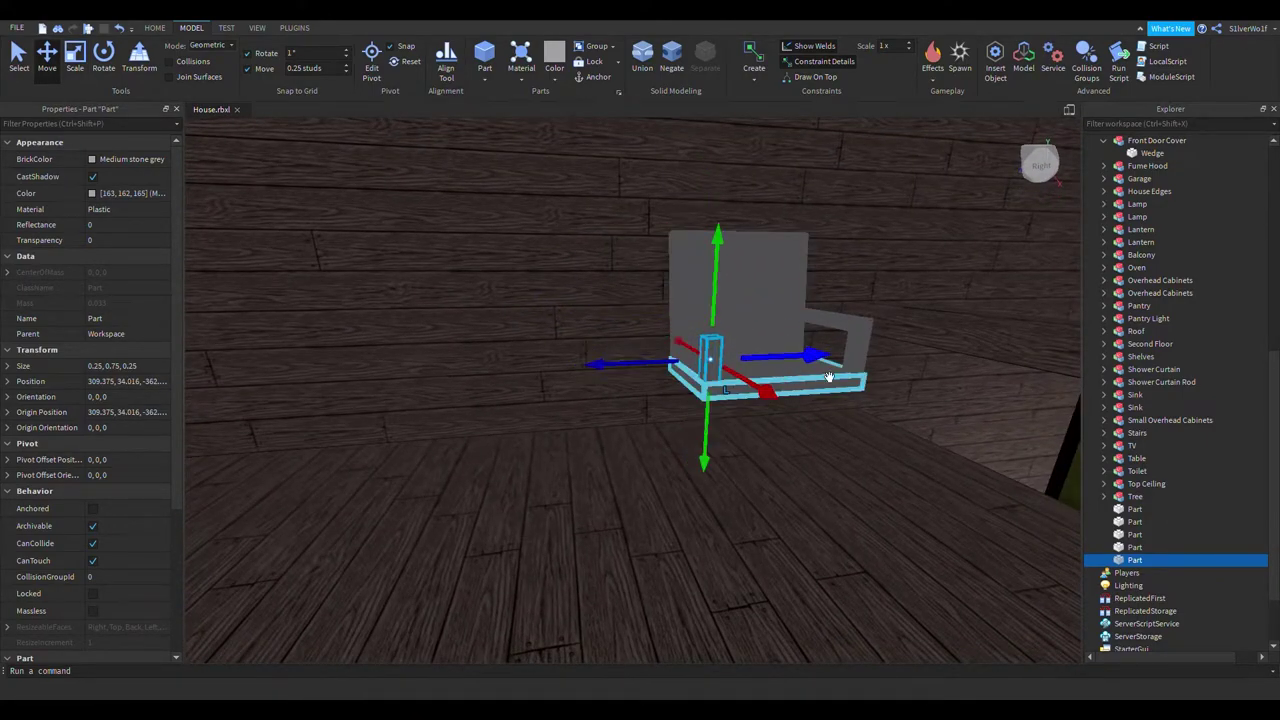
{"action": "right_click_drag", "start_coordinate": [849, 374], "coordinate": [849, 374]}
Copy the horizontal armrest and place the copy on top of the opposite post
{"action": "left_click", "coordinate": [740, 352]}
{"action": "right_click_drag", "start_coordinate": [737, 351], "coordinate": [762, 336]}
{"action": "scroll", "coordinate": [761, 336], "scroll_direction": "down", "scroll_amount": 5}
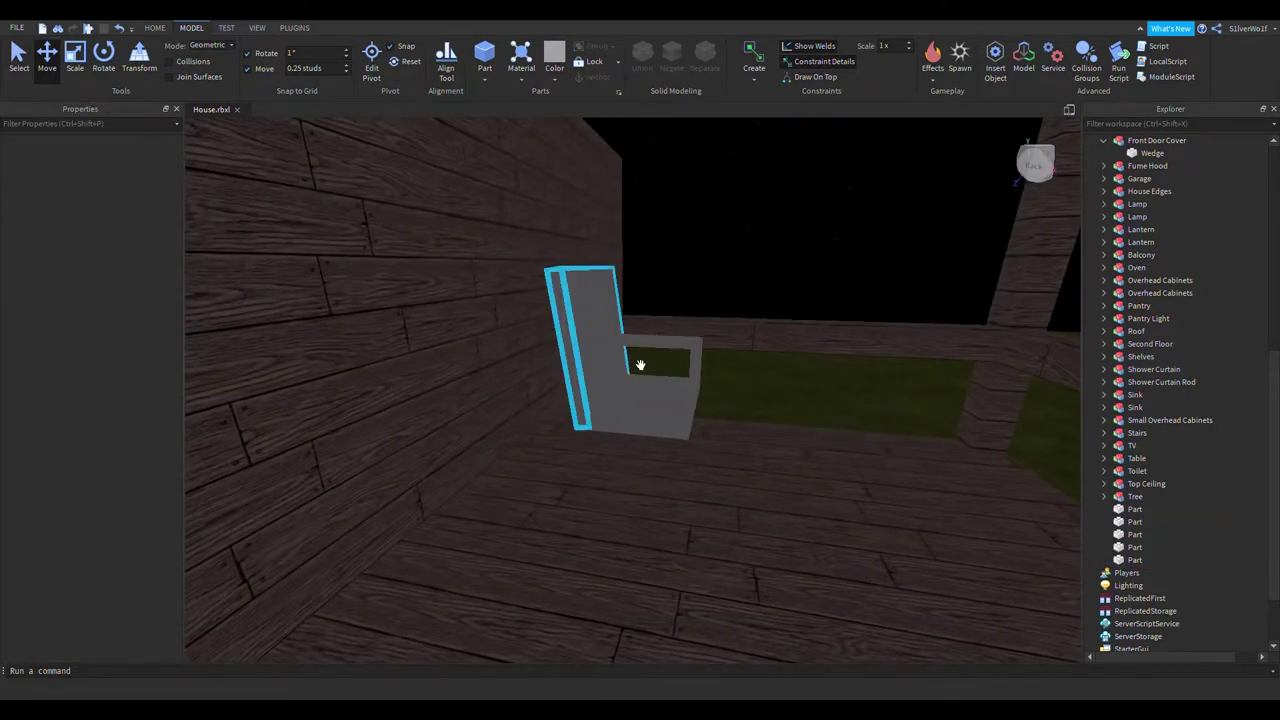
{"action": "right_click_drag", "start_coordinate": [731, 451], "coordinate": [731, 451]}
{"action": "key", "text": "ctrl+c"}
{"action": "key", "text": "ctrl+v"}
{"action": "right_click_drag", "start_coordinate": [934, 371], "coordinate": [934, 371]}
{"action": "left_click_drag", "start_coordinate": [685, 256], "coordinate": [492, 269]}
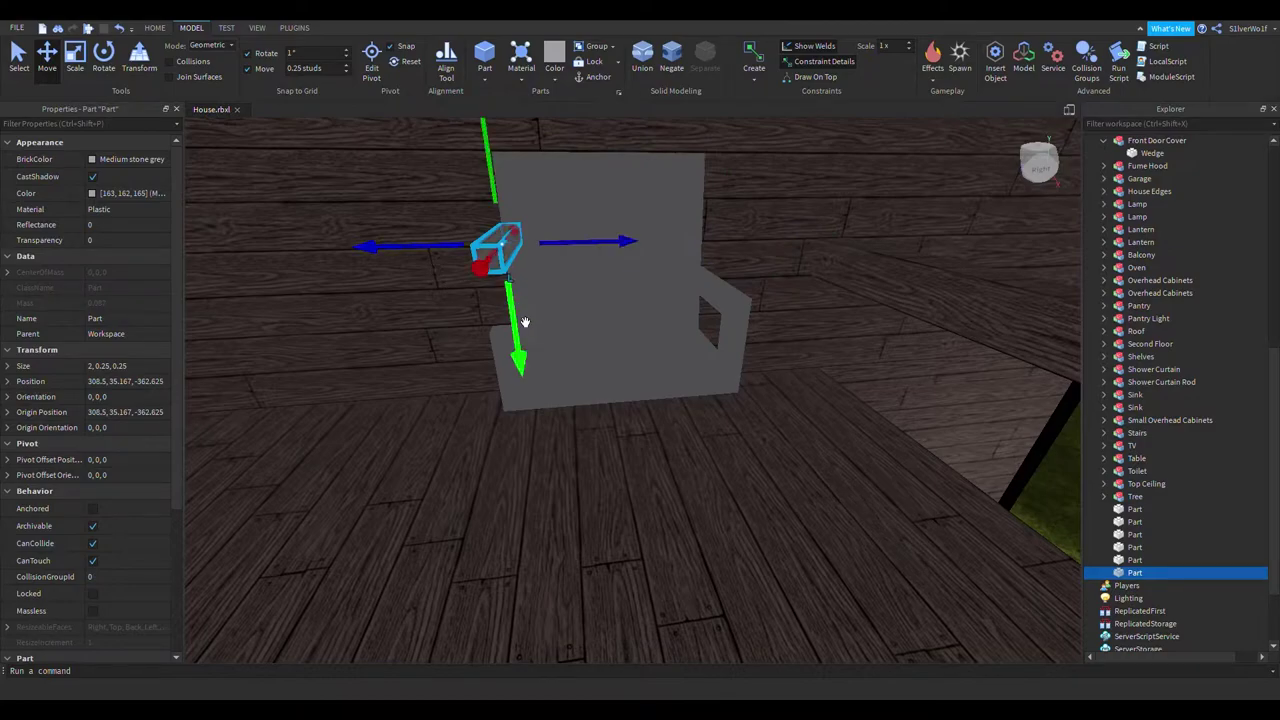
{"action": "left_click", "coordinate": [549, 382]}
{"action": "right_click_drag", "start_coordinate": [983, 334], "coordinate": [983, 334]}
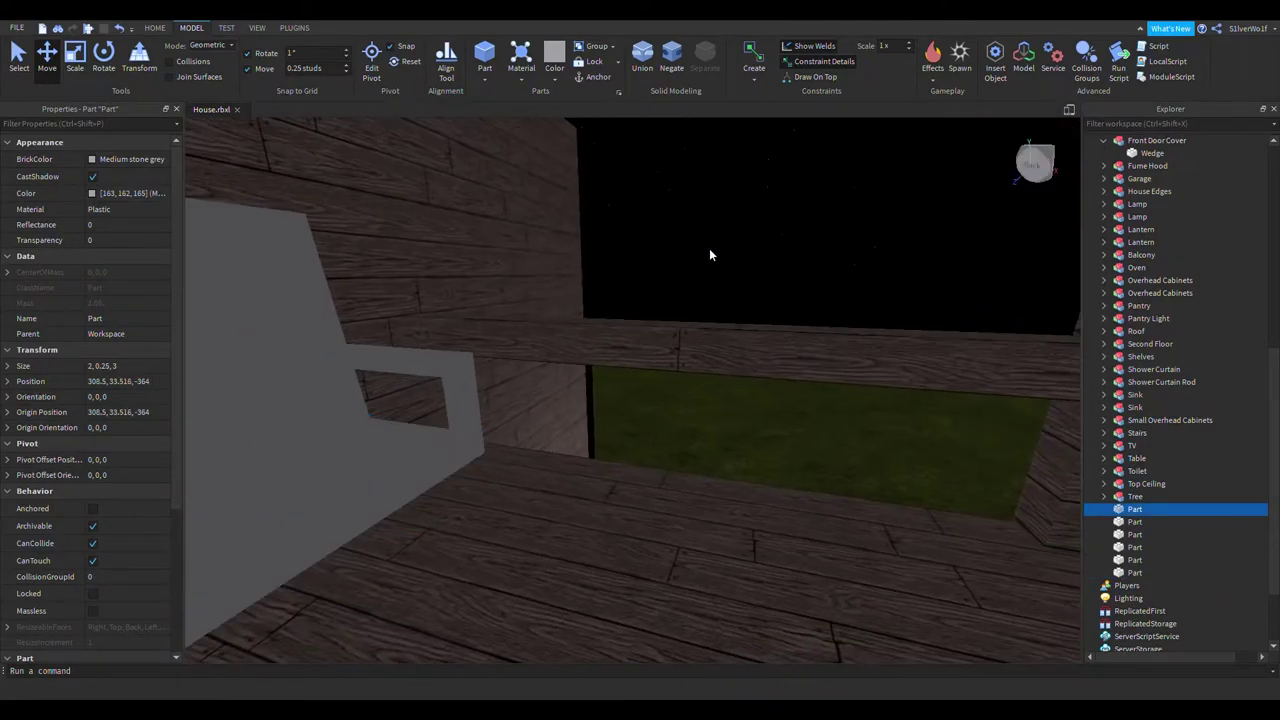
{"action": "left_click", "coordinate": [709, 250]}
{"action": "right_click_drag", "start_coordinate": [709, 250], "coordinate": [709, 250]}
{"action": "right_click_drag", "start_coordinate": [801, 448], "coordinate": [801, 448]}
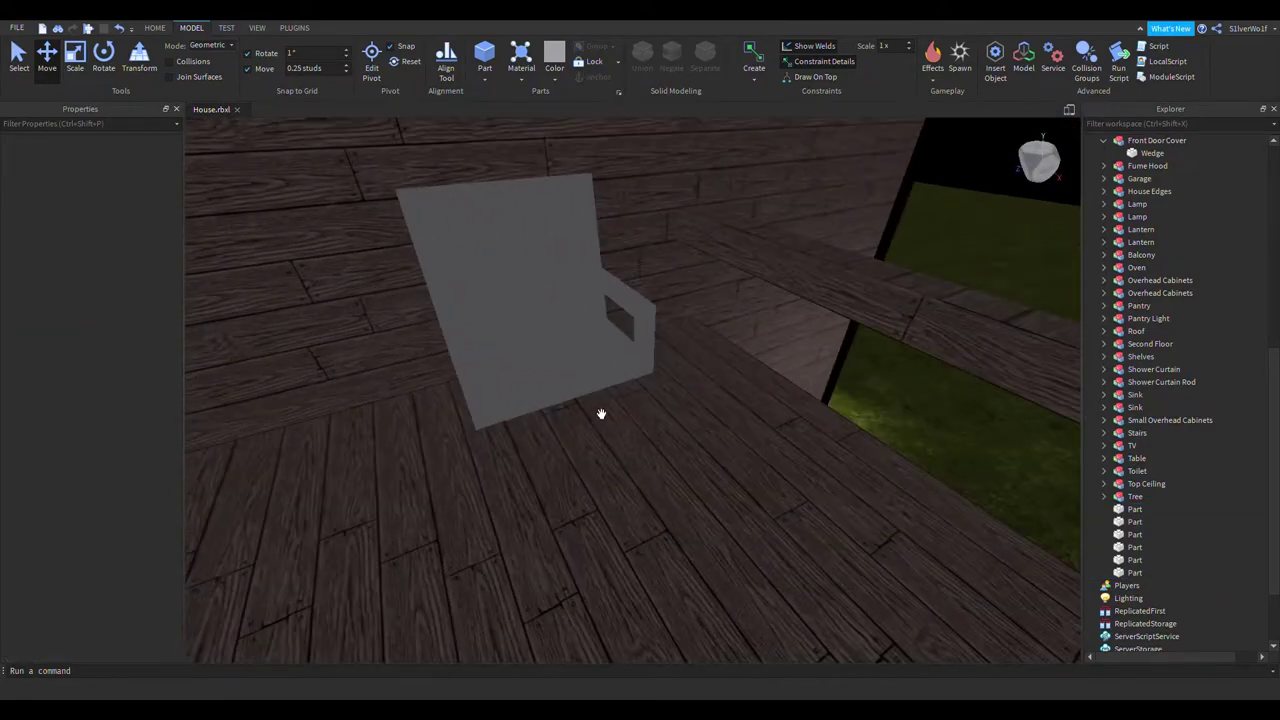
Colour all six chair parts Really red
{"action": "left_click", "coordinate": [1117, 509]}
{"action": "left_click", "coordinate": [1130, 573], "text": "shift"}
{"action": "left_click", "coordinate": [116, 160]}
{"action": "left_click", "coordinate": [240, 273]}
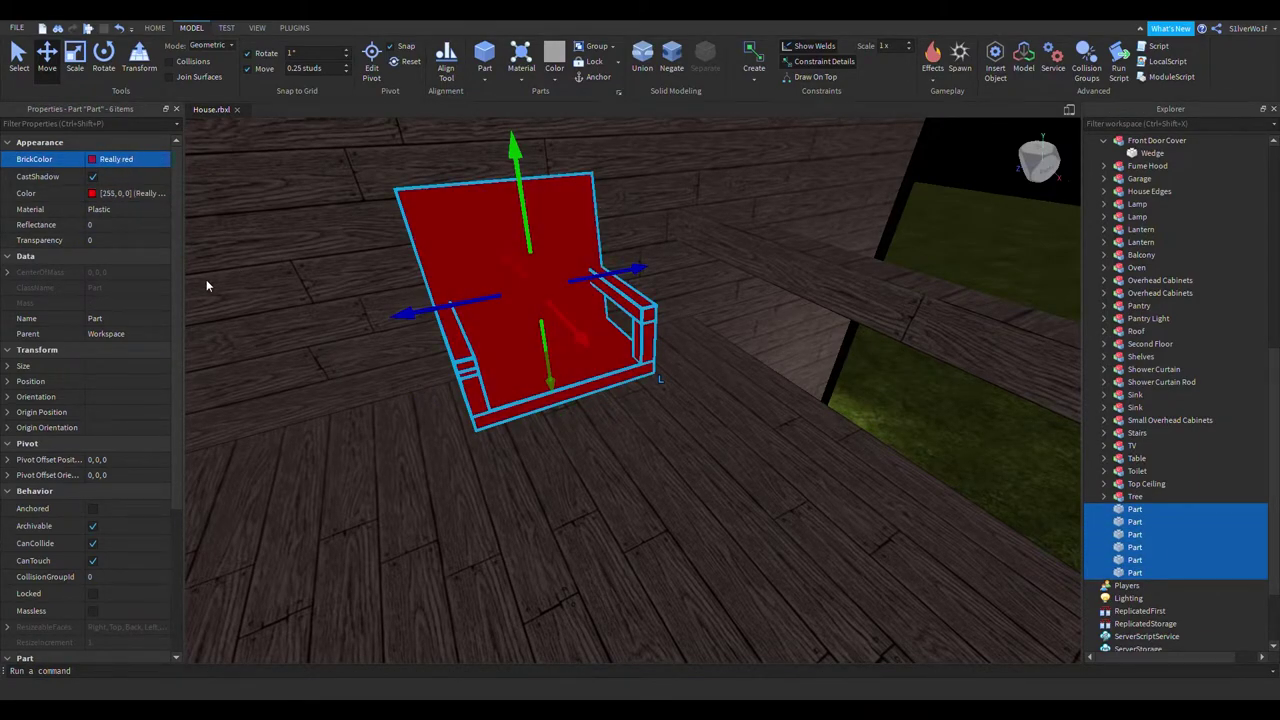
{"action": "left_click", "coordinate": [1027, 172]}
{"action": "left_click", "coordinate": [871, 323]}
{"action": "right_click_drag", "start_coordinate": [871, 323], "coordinate": [826, 431]}
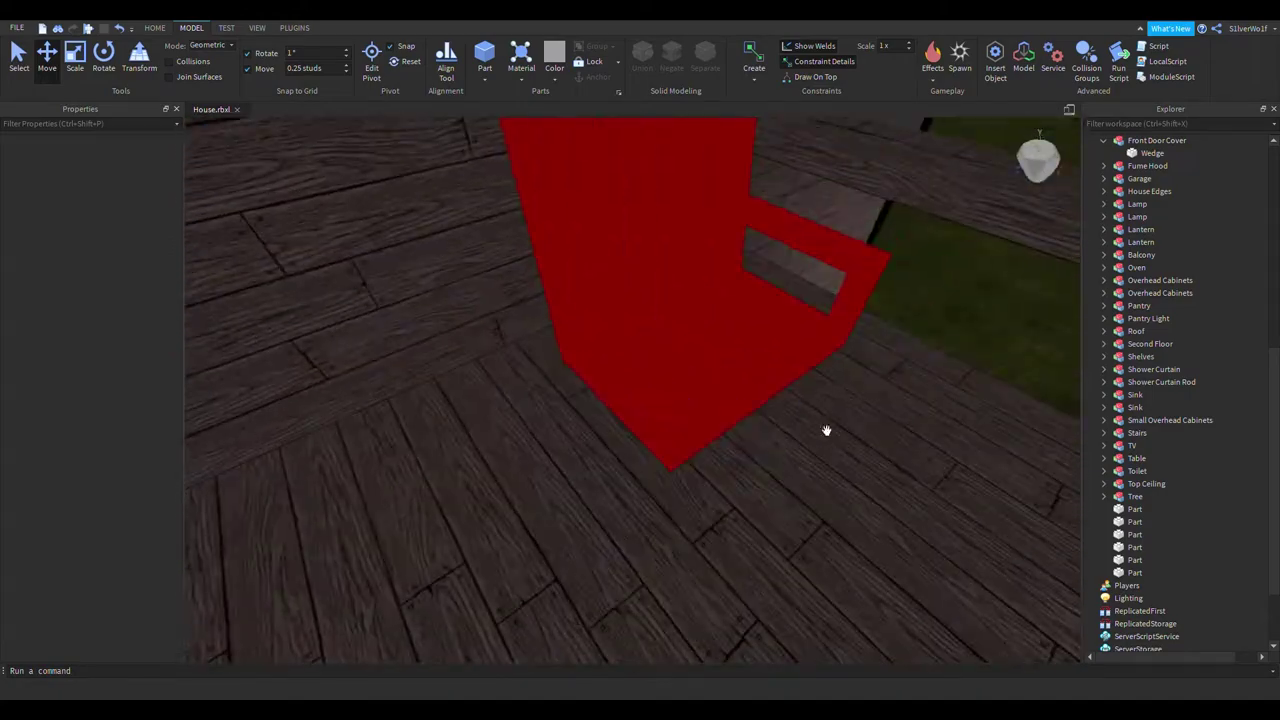
Colour the two armrests and their two front posts Black
{"action": "left_click", "coordinate": [692, 394]}
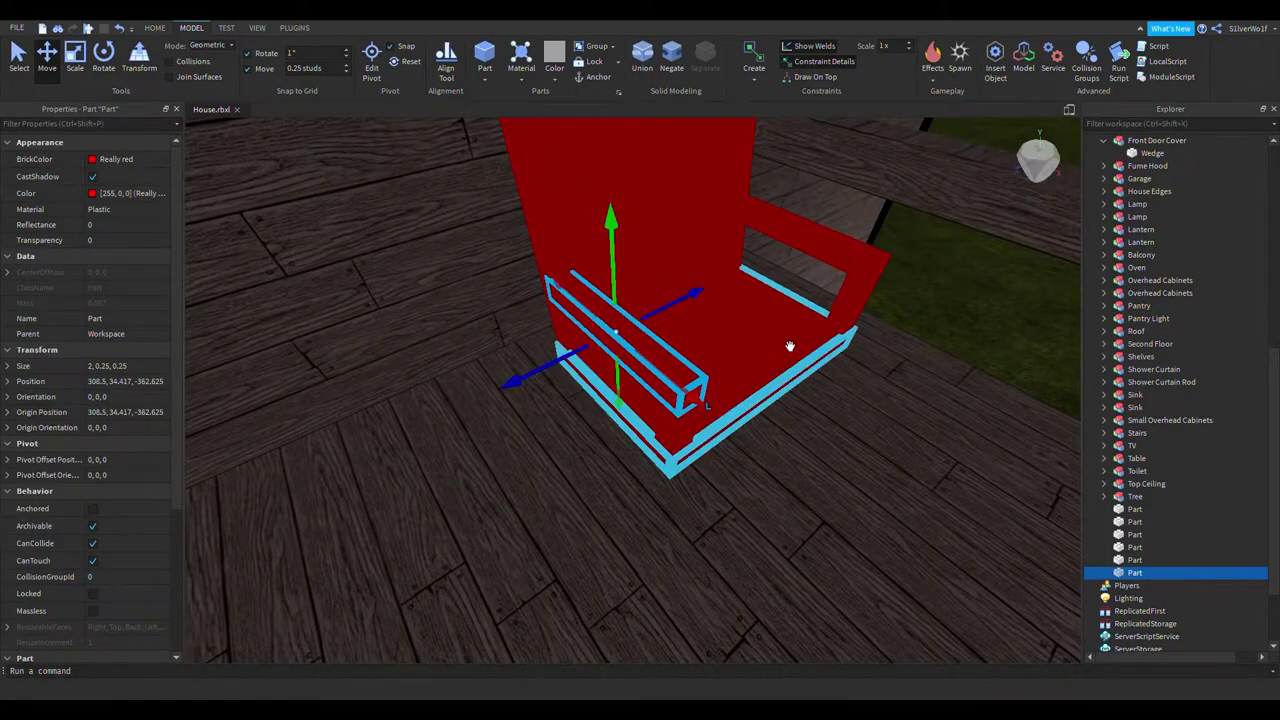
{"action": "left_click", "coordinate": [840, 290], "text": "ctrl"}
{"action": "left_click", "coordinate": [720, 444], "text": "ctrl"}
{"action": "left_click", "coordinate": [682, 432], "text": "ctrl"}
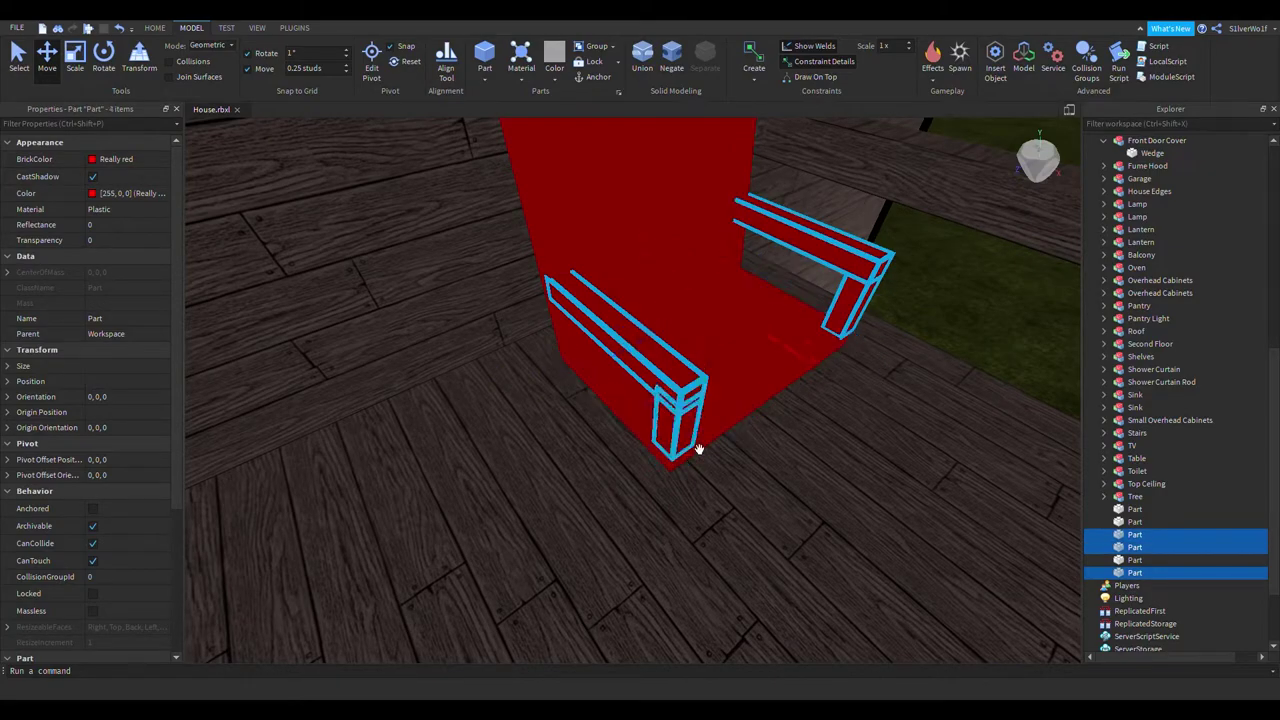
{"action": "right_click_drag", "start_coordinate": [827, 527], "coordinate": [830, 524]}
{"action": "left_click", "coordinate": [92, 160]}
{"action": "left_click", "coordinate": [140, 402]}
{"action": "right_click_drag", "start_coordinate": [540, 331], "coordinate": [542, 328]}
{"action": "left_click", "coordinate": [814, 157]}
{"action": "scroll", "coordinate": [816, 345], "scroll_direction": "down", "scroll_amount": 3}
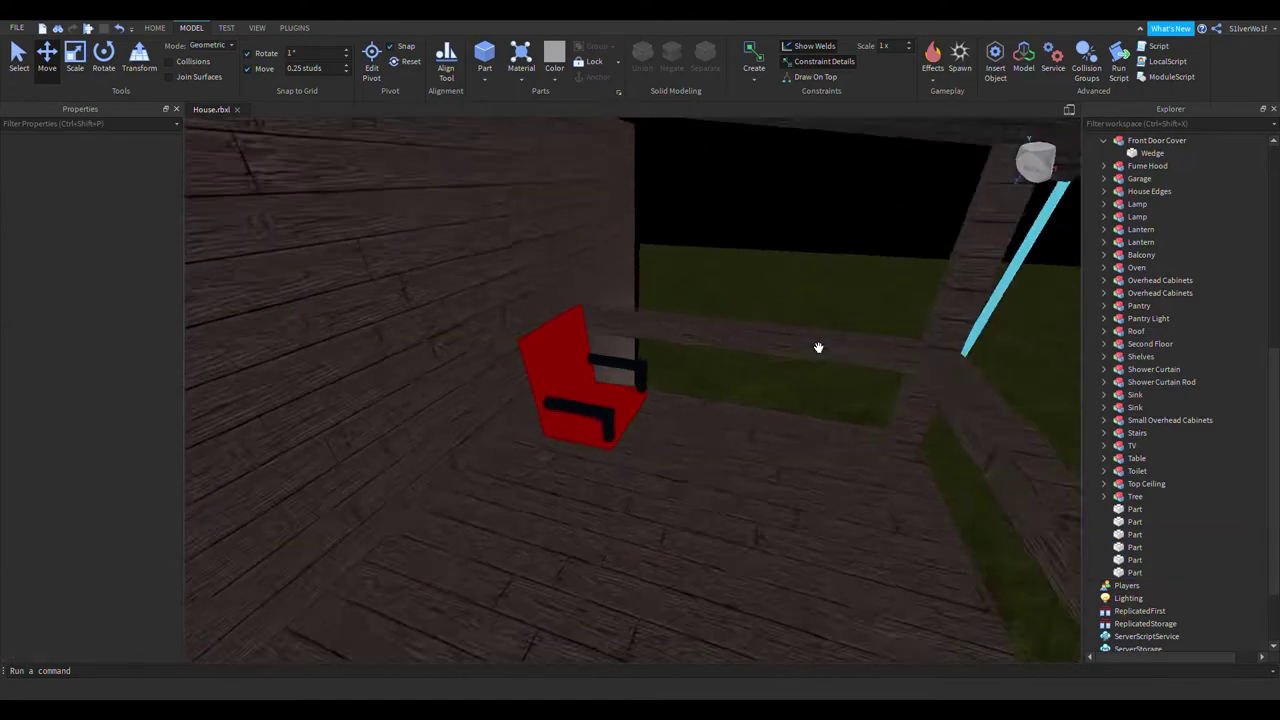
Examine the chair's seat, backrest and armrests up close from several angles
{"action": "scroll", "coordinate": [751, 472], "scroll_direction": "up", "scroll_amount": 3}
{"action": "right_click_drag", "start_coordinate": [751, 472], "coordinate": [733, 471]}
{"action": "key", "text": "a"}
{"action": "key", "text": "w"}
{"action": "scroll", "coordinate": [778, 479], "scroll_direction": "up", "scroll_amount": 2}
{"action": "key", "text": "w"}
{"action": "mouse_move", "coordinate": [646, 286]}
{"action": "right_mouse_down"}
{"action": "mouse_move", "coordinate": [626, 268]}
{"action": "mouse_move", "coordinate": [646, 287]}
{"action": "right_mouse_up"}
{"action": "key", "text": "s"}
{"action": "key", "text": "w"}
{"action": "key", "text": "s"}
{"action": "key", "text": "s"}
{"action": "key", "text": "w"}
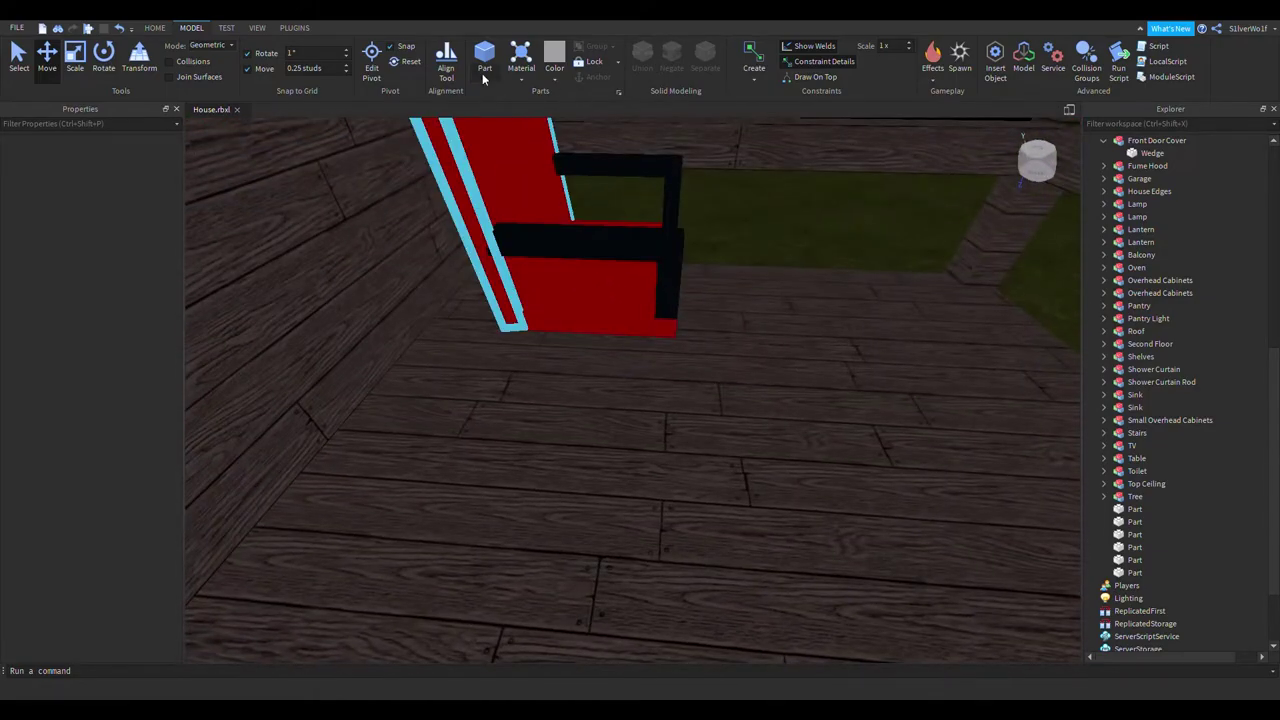
Insert a new part on the balcony floor by the chair and resize it into a 0.25 × 1.75 × 0.25 stud leg
{"action": "left_click", "coordinate": [488, 65]}
{"action": "left_click_drag", "start_coordinate": [676, 426], "coordinate": [629, 491]}
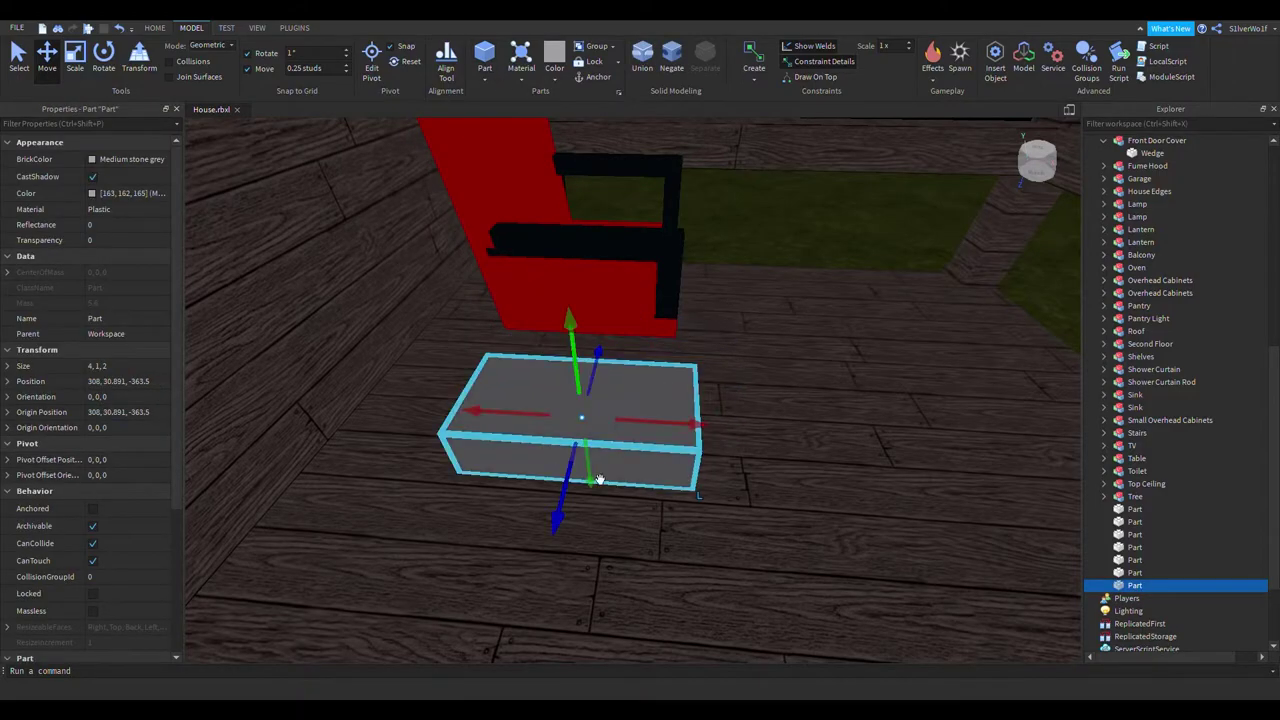
{"action": "key", "text": "ctrl+3"}
{"action": "left_click_drag", "start_coordinate": [723, 427], "coordinate": [502, 441]}
{"action": "left_click_drag", "start_coordinate": [509, 362], "coordinate": [445, 476]}
{"action": "right_click_drag", "start_coordinate": [508, 481], "coordinate": [508, 481]}
{"action": "left_click_drag", "start_coordinate": [402, 556], "coordinate": [462, 490]}
{"action": "right_click_drag", "start_coordinate": [618, 543], "coordinate": [618, 544]}
{"action": "scroll", "coordinate": [706, 503], "scroll_direction": "down", "scroll_amount": 3}
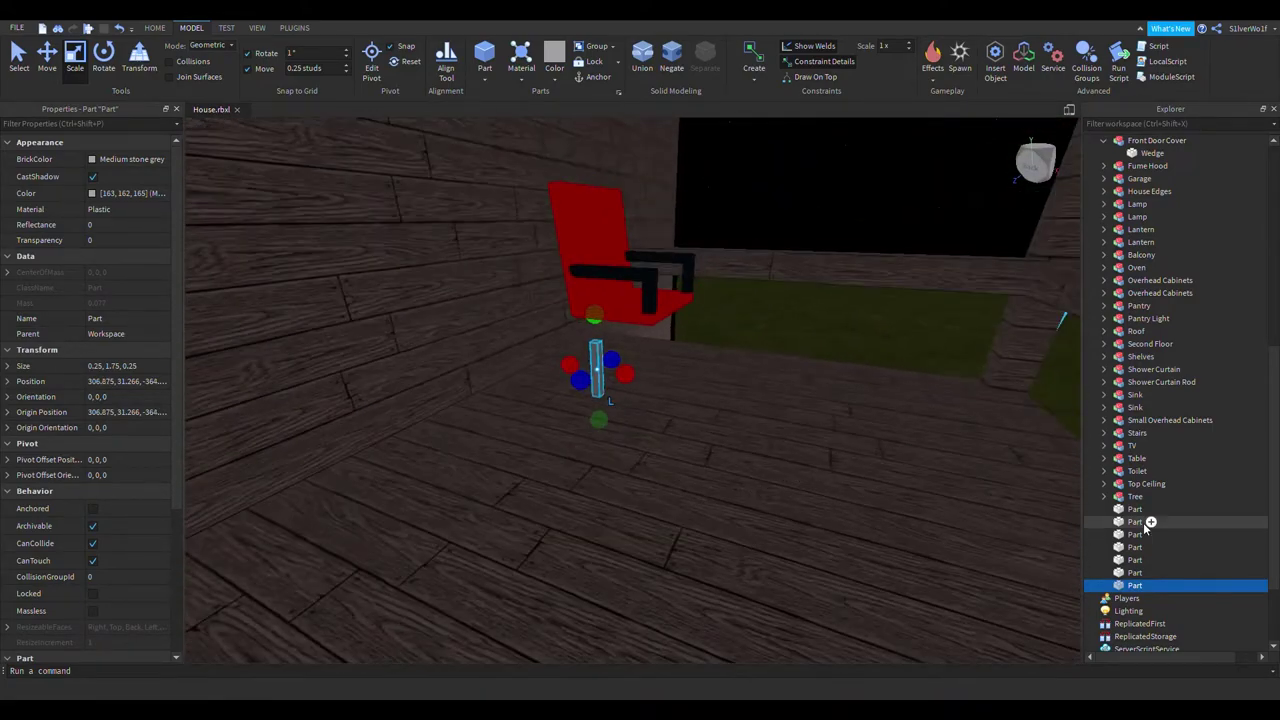
Lower the six seat, backrest and armrest parts together by 1 stud
{"action": "left_click", "coordinate": [1134, 510]}
{"action": "left_click", "coordinate": [1127, 575], "text": "shift"}
{"action": "left_click", "coordinate": [47, 58]}
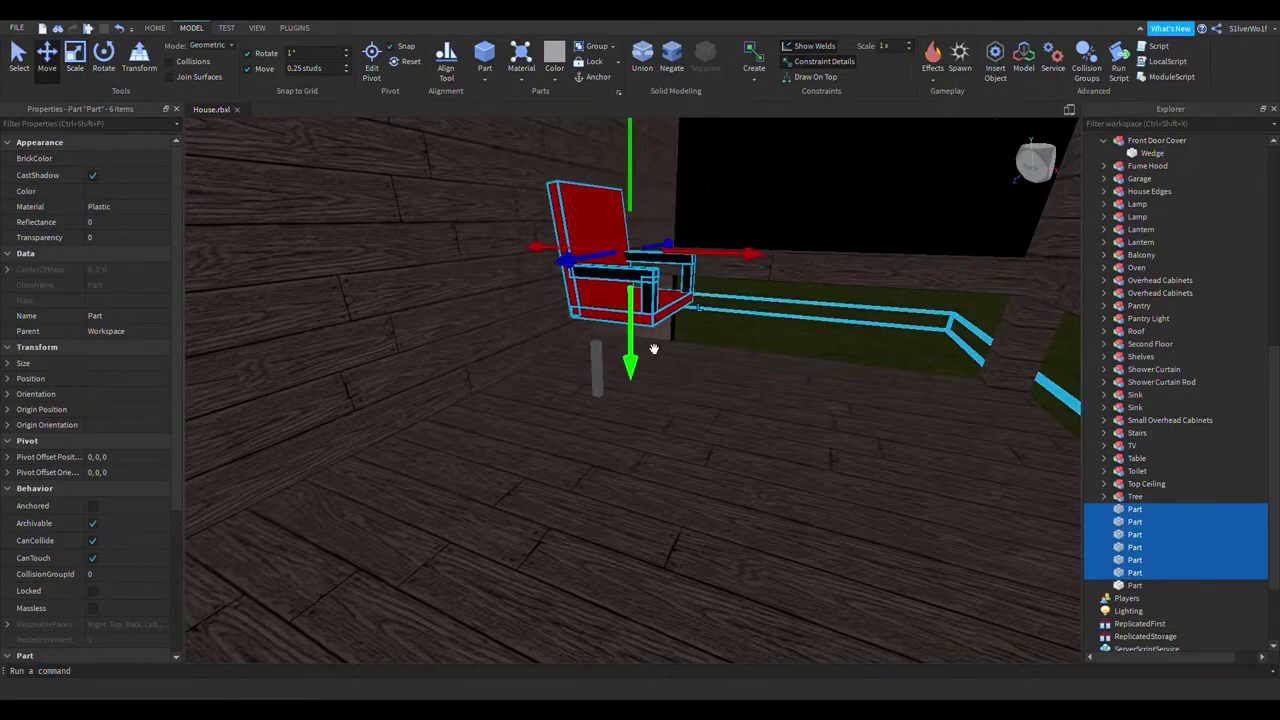
{"action": "left_click_drag", "start_coordinate": [630, 337], "coordinate": [630, 367]}
{"action": "scroll", "coordinate": [681, 459], "scroll_direction": "down", "scroll_amount": 5}
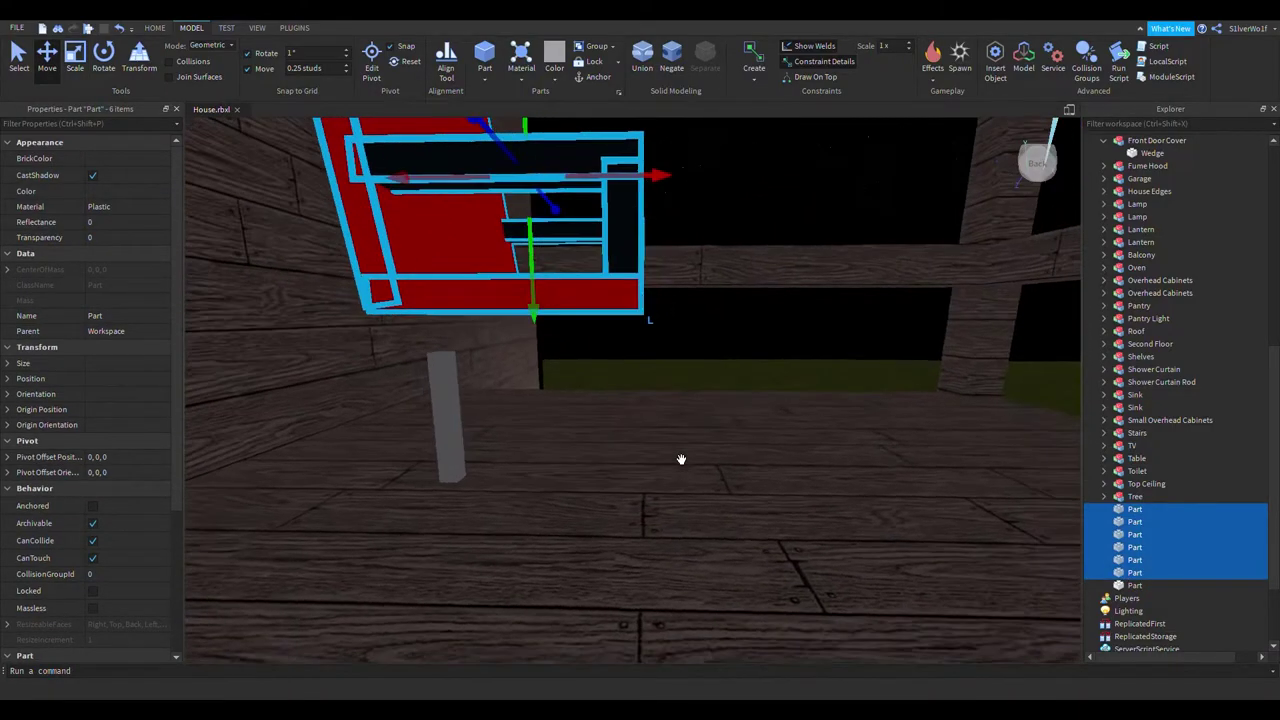
{"action": "right_click_drag", "start_coordinate": [545, 333], "coordinate": [671, 369]}
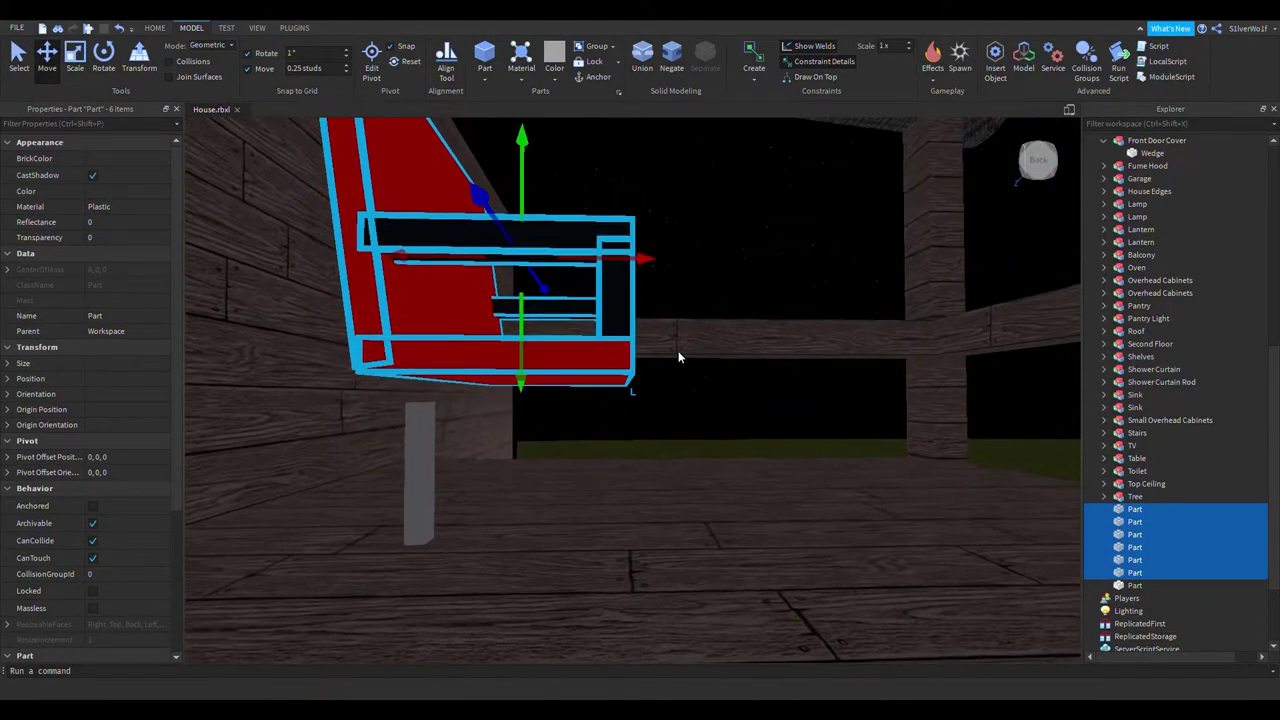
Move the leg under the seat's rear corner and lengthen it to 2 studs so it meets the seat
{"action": "left_click", "coordinate": [724, 261]}
{"action": "left_click", "coordinate": [438, 477]}
{"action": "right_click_drag", "start_coordinate": [628, 473], "coordinate": [628, 473]}
{"action": "left_click_drag", "start_coordinate": [630, 388], "coordinate": [571, 383]}
{"action": "right_click_drag", "start_coordinate": [682, 340], "coordinate": [681, 340]}
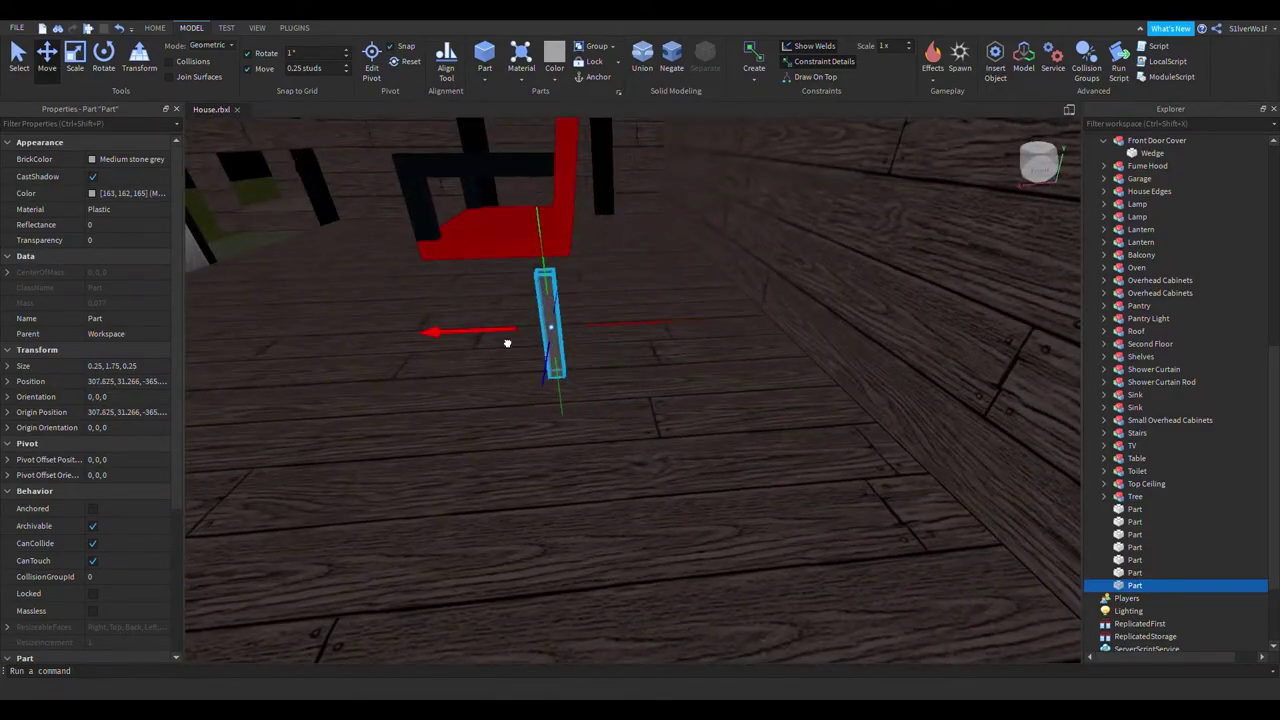
{"action": "right_click_drag", "start_coordinate": [515, 343], "coordinate": [608, 352]}
{"action": "key", "text": "ctrl+3"}
{"action": "right_click_drag", "start_coordinate": [691, 414], "coordinate": [694, 411]}
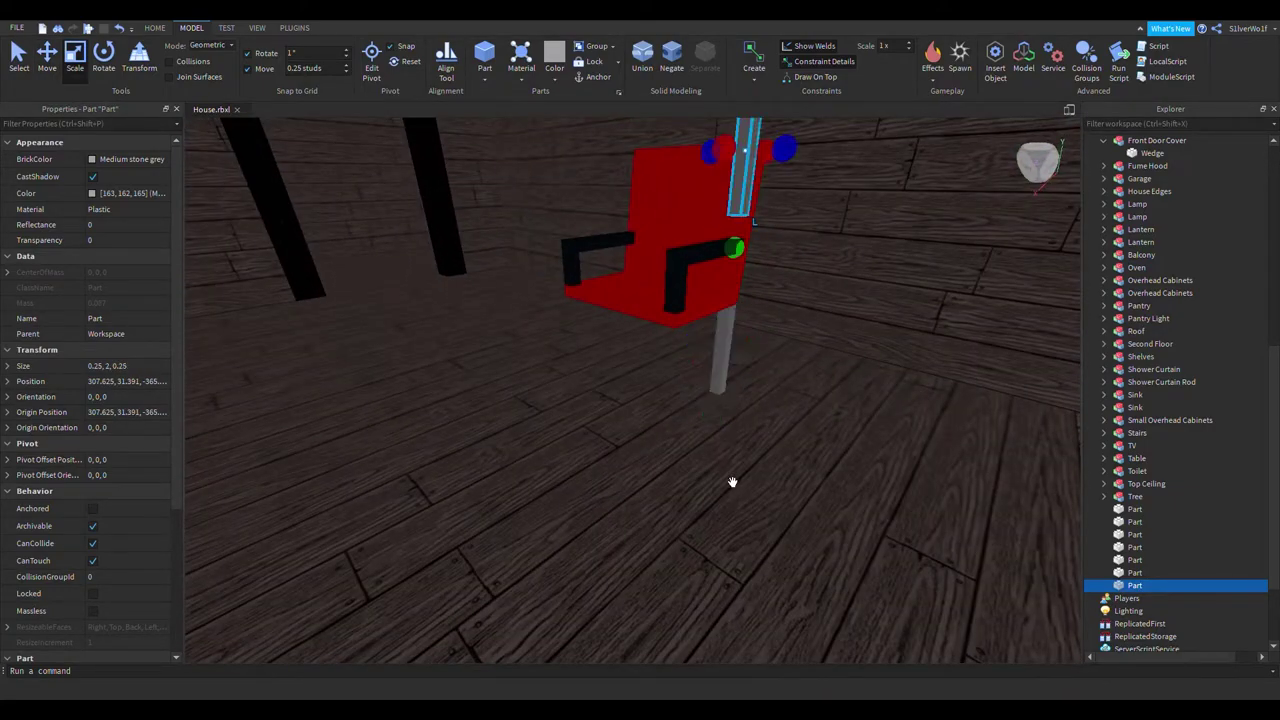
Duplicate the leg and place the copy under the front corner on the same side of the seat
{"action": "key", "text": "ctrl+d"}
{"action": "left_click_drag", "start_coordinate": [741, 207], "coordinate": [690, 430]}
{"action": "right_click_drag", "start_coordinate": [677, 437], "coordinate": [531, 369]}
{"action": "key", "text": "ctrl+2"}
{"action": "left_click_drag", "start_coordinate": [534, 310], "coordinate": [549, 313]}
{"action": "right_click_drag", "start_coordinate": [709, 417], "coordinate": [709, 417]}
{"action": "left_click_drag", "start_coordinate": [785, 388], "coordinate": [776, 398]}
{"action": "key", "text": "s"}
{"action": "right_click_drag", "start_coordinate": [774, 531], "coordinate": [774, 531]}
Duplicate the front leg and place the copy under the seat's opposite front corner
{"action": "key", "text": "ctrl+d"}
{"action": "left_click_drag", "start_coordinate": [731, 250], "coordinate": [705, 349]}
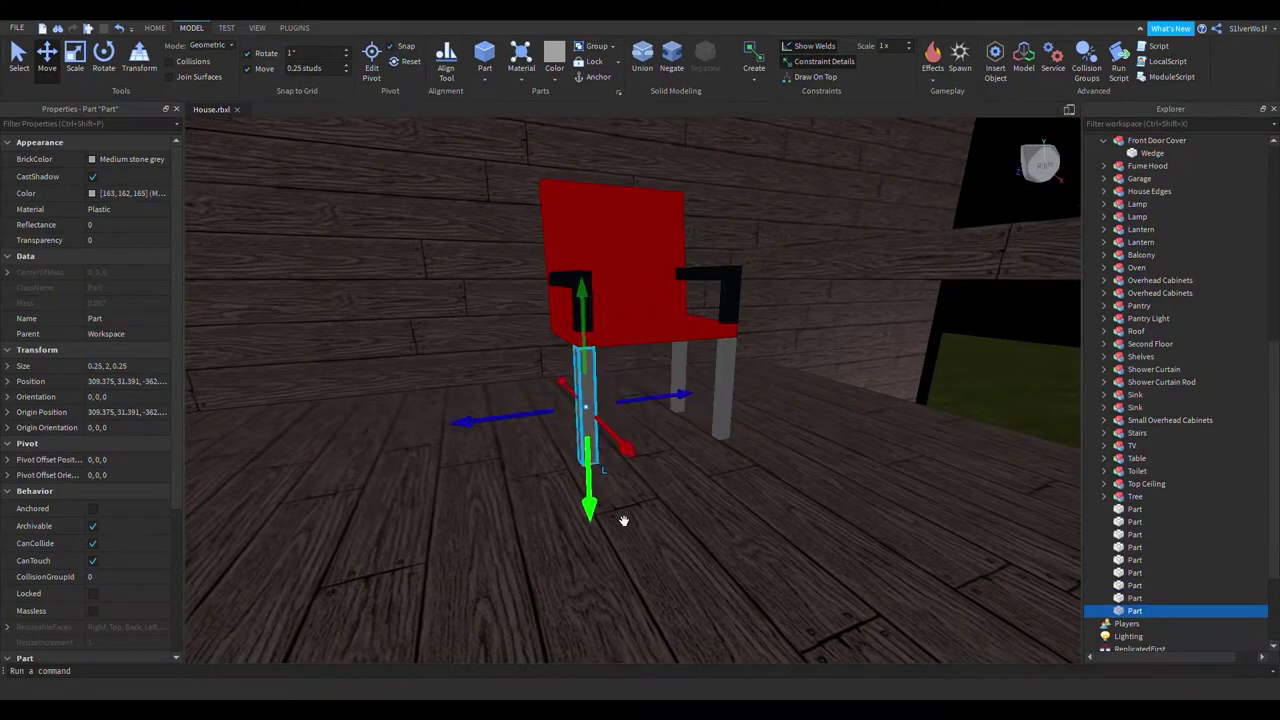
{"action": "right_click_drag", "start_coordinate": [614, 507], "coordinate": [642, 541]}
Duplicate the second front leg and place the copy under the seat's remaining rear corner
{"action": "key", "text": "ctrl+d"}
{"action": "mouse_move", "coordinate": [720, 240]}
{"action": "right_mouse_down"}
{"action": "mouse_move", "coordinate": [700, 214]}
{"action": "mouse_move", "coordinate": [733, 257]}
{"action": "right_mouse_up"}
{"action": "key", "text": "Tab"}
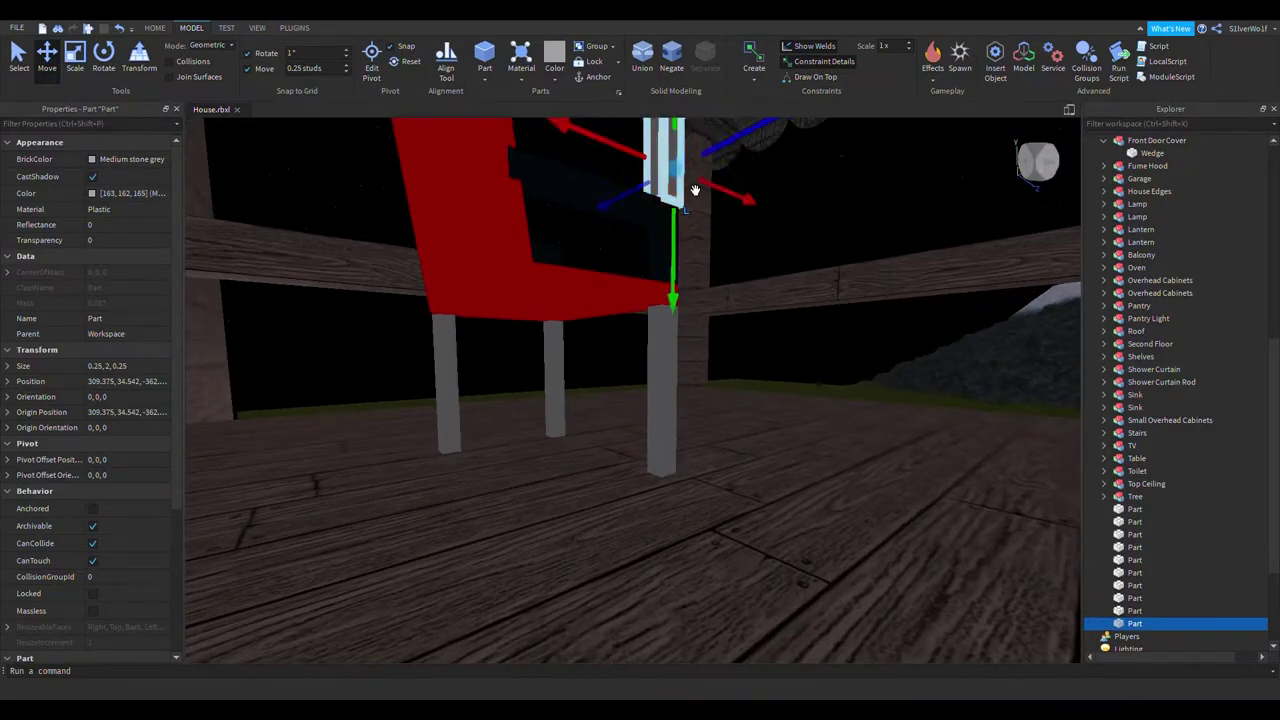
{"action": "right_click_drag", "start_coordinate": [751, 202], "coordinate": [749, 194]}
{"action": "left_click_drag", "start_coordinate": [677, 223], "coordinate": [559, 483]}
{"action": "right_click_drag", "start_coordinate": [583, 460], "coordinate": [559, 483]}
{"action": "left_click_drag", "start_coordinate": [559, 483], "coordinate": [514, 546]}
{"action": "key", "text": "Tab"}
{"action": "right_click_drag", "start_coordinate": [650, 540], "coordinate": [648, 540]}
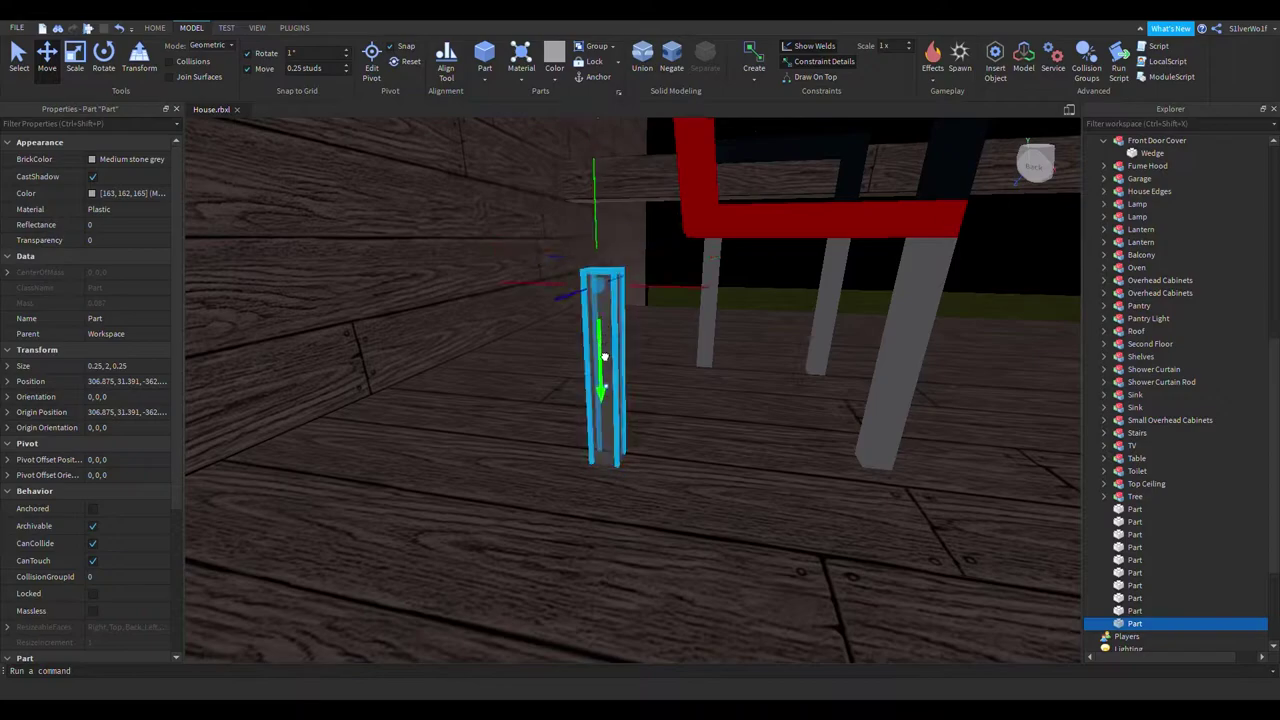
{"action": "right_click_drag", "start_coordinate": [685, 399], "coordinate": [686, 404]}
{"action": "left_click_drag", "start_coordinate": [690, 409], "coordinate": [688, 425]}
{"action": "right_click_drag", "start_coordinate": [734, 469], "coordinate": [726, 457]}
{"action": "right_click_drag", "start_coordinate": [770, 319], "coordinate": [730, 339]}
{"action": "left_click", "coordinate": [714, 334]}
{"action": "right_click_drag", "start_coordinate": [831, 400], "coordinate": [795, 428]}
{"action": "mouse_move", "coordinate": [663, 497]}
{"action": "right_mouse_down"}
{"action": "mouse_move", "coordinate": [488, 505]}
{"action": "mouse_move", "coordinate": [663, 500]}
{"action": "mouse_move", "coordinate": [671, 483]}
{"action": "right_mouse_up"}
{"action": "scroll", "coordinate": [607, 403], "scroll_direction": "up", "scroll_amount": 1}
{"action": "right_click_drag", "start_coordinate": [607, 403], "coordinate": [608, 403]}
{"action": "right_click_drag", "start_coordinate": [692, 348], "coordinate": [677, 313]}
{"action": "left_click", "coordinate": [666, 334]}
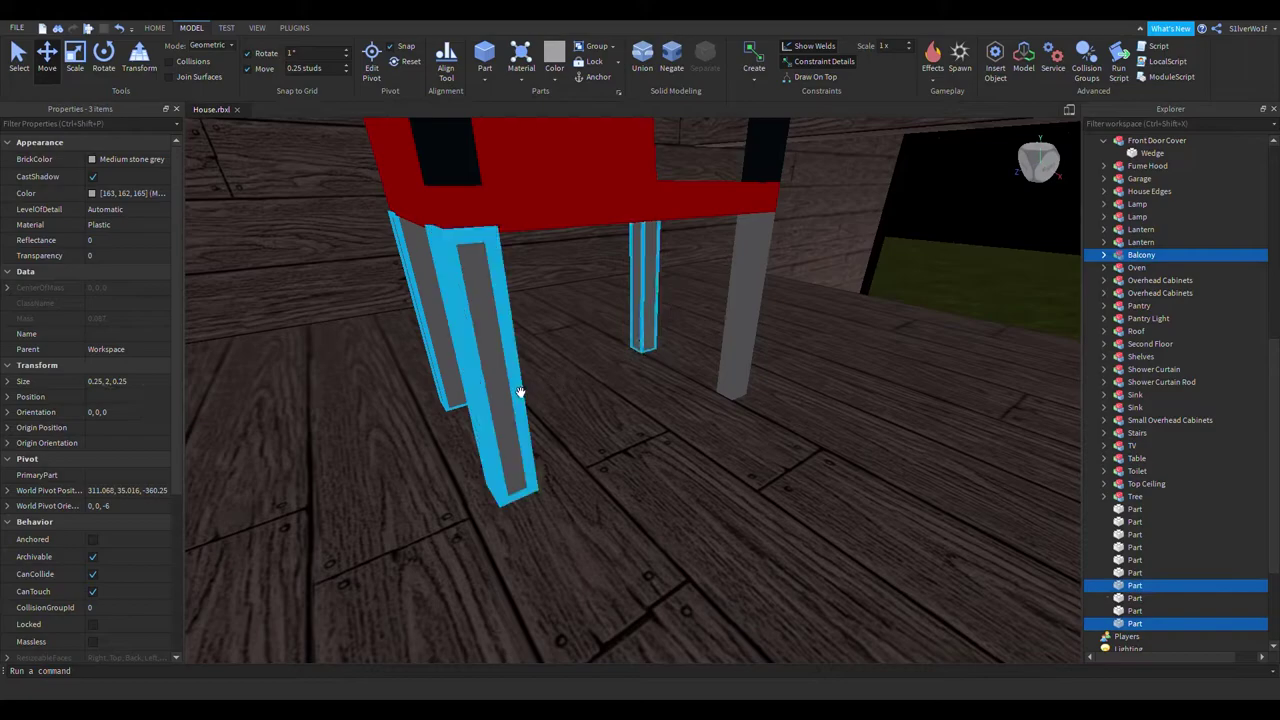
{"action": "left_click", "coordinate": [1152, 257]}
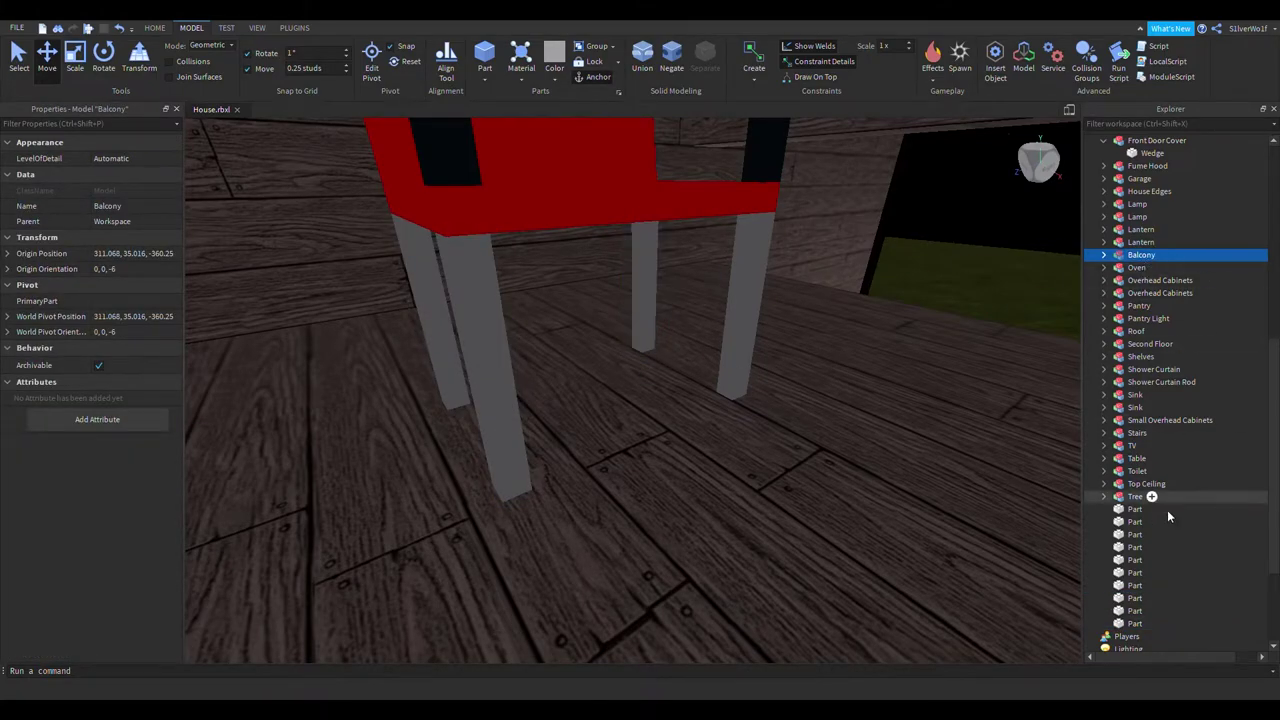
Select all four chair legs and colour them Really black
{"action": "left_click", "coordinate": [667, 305]}
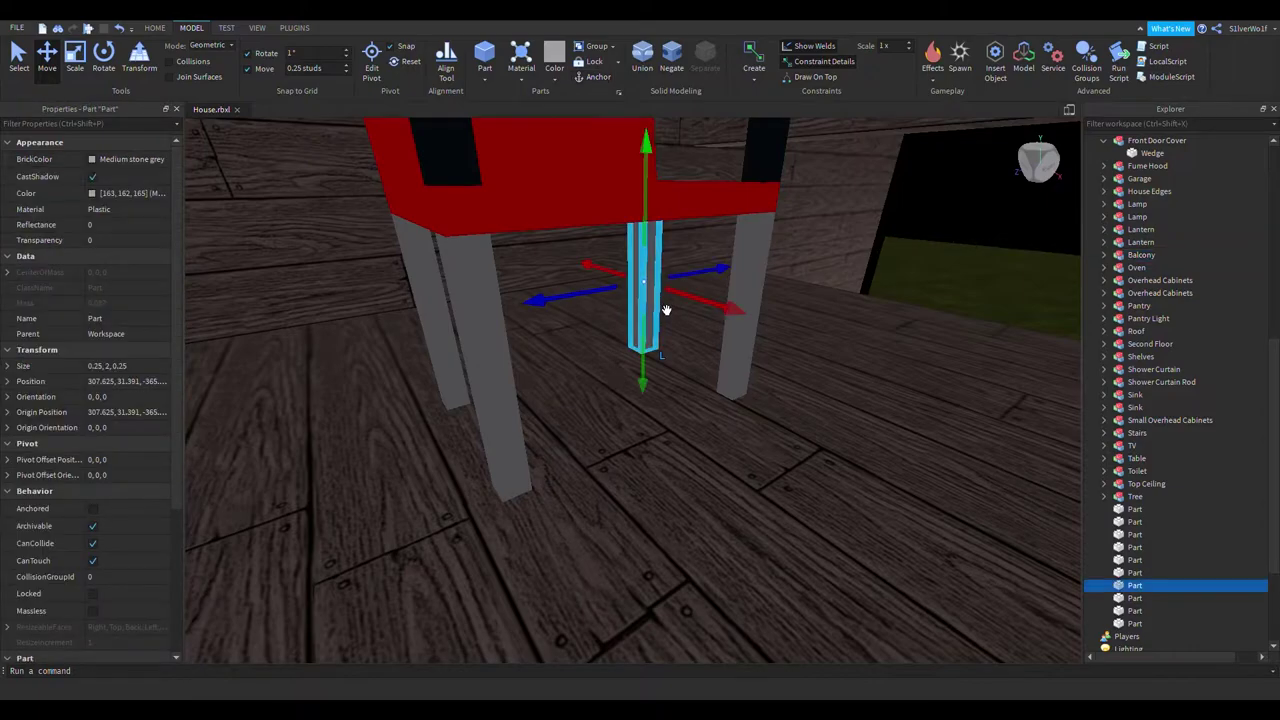
{"action": "left_click", "coordinate": [460, 335], "text": "ctrl"}
{"action": "left_click", "coordinate": [497, 413], "text": "ctrl"}
{"action": "left_click", "coordinate": [750, 380], "text": "ctrl"}
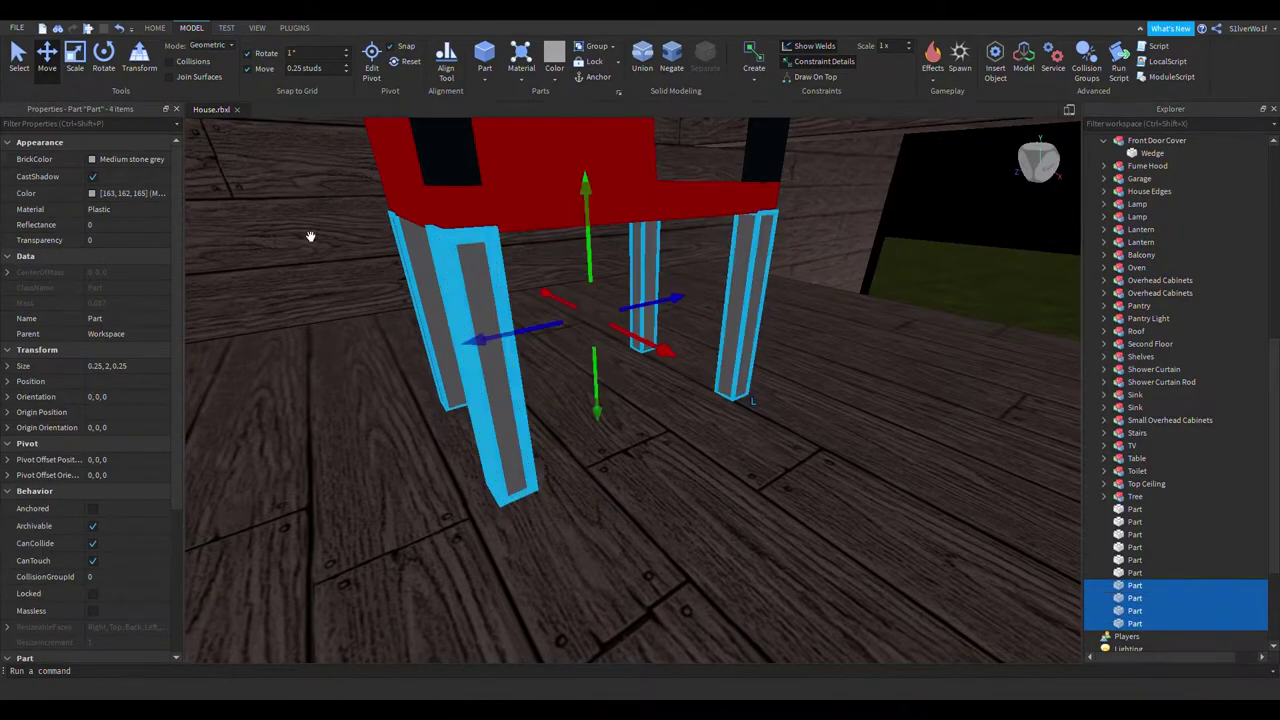
{"action": "left_click", "coordinate": [170, 446]}
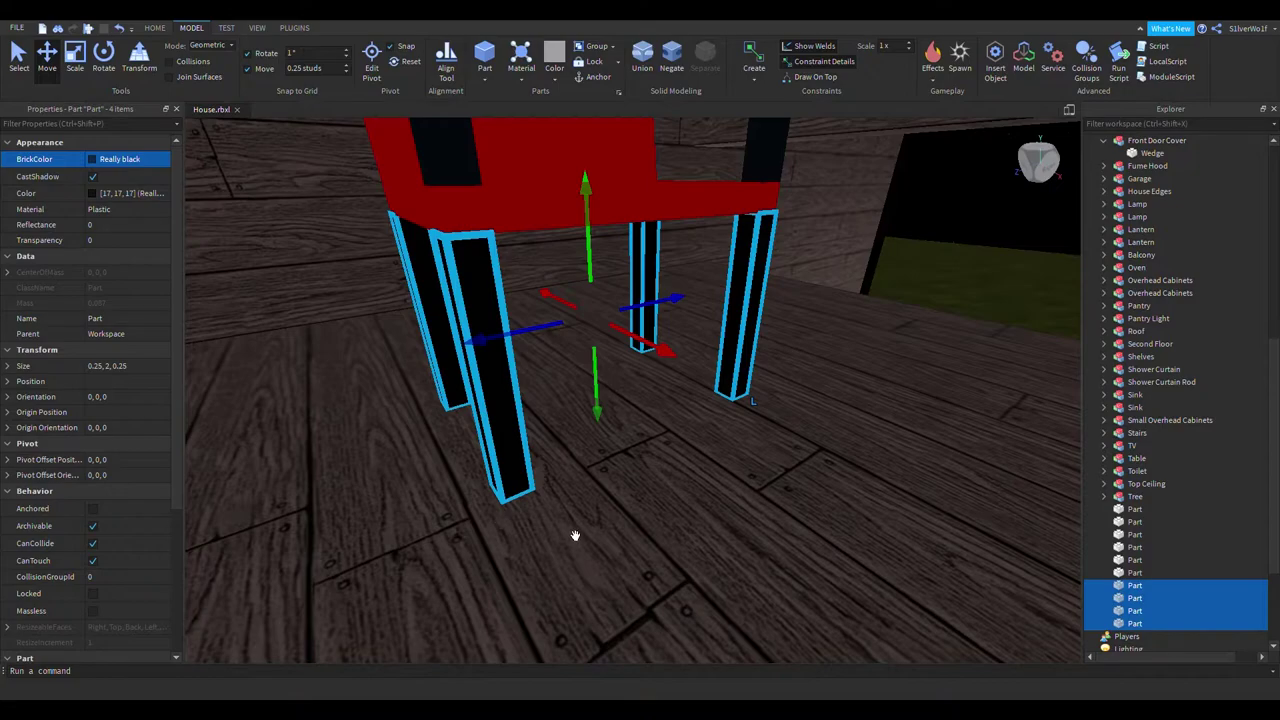
Select both armrests and their front supports on the chair and colour all four parts Really black
{"action": "scroll", "coordinate": [575, 536], "scroll_direction": "down", "scroll_amount": 4}
{"action": "left_click", "coordinate": [566, 300]}
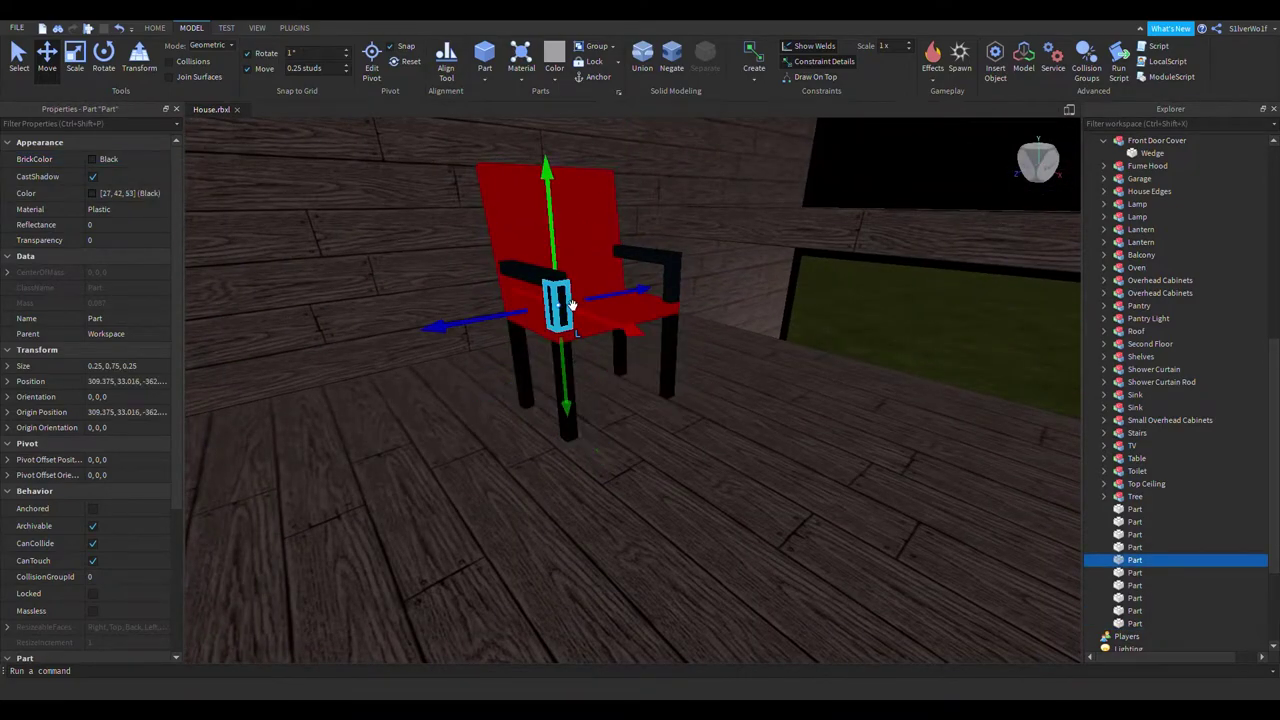
{"action": "left_click", "coordinate": [672, 285], "text": "ctrl"}
{"action": "left_click", "coordinate": [701, 296], "text": "ctrl"}
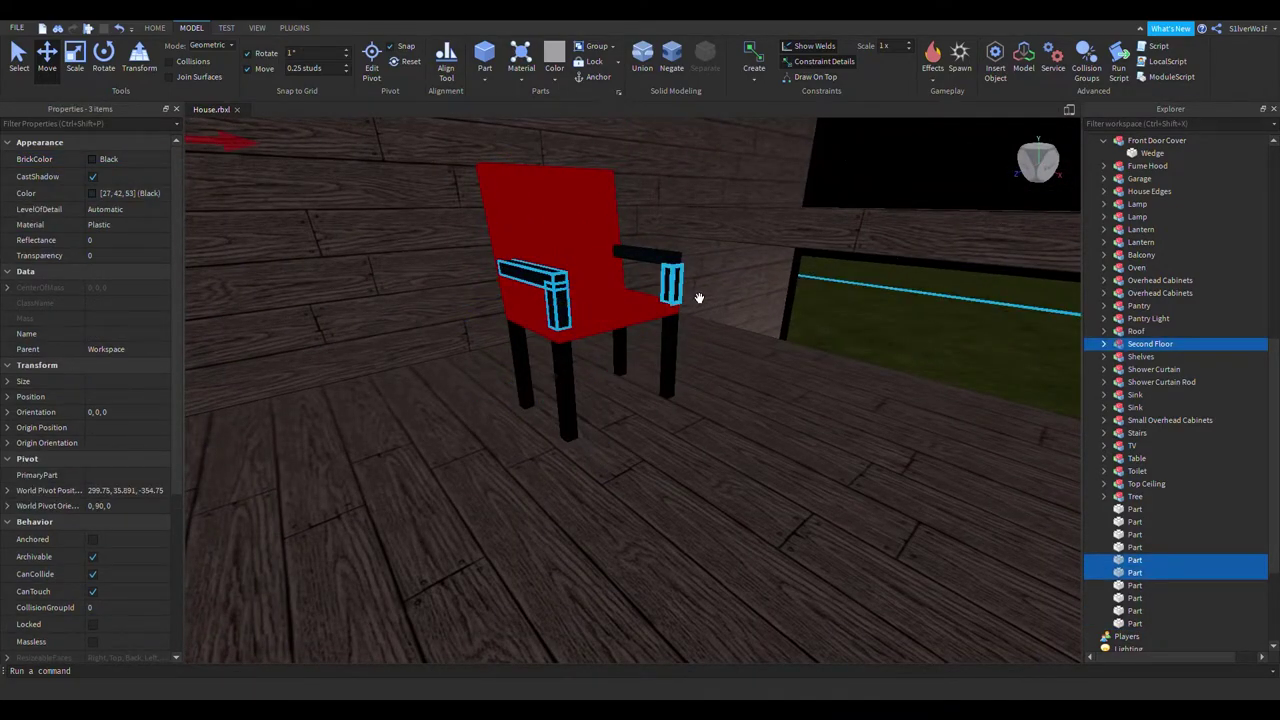
{"action": "left_click", "coordinate": [727, 292], "text": "ctrl"}
{"action": "left_click", "coordinate": [674, 281], "text": "ctrl"}
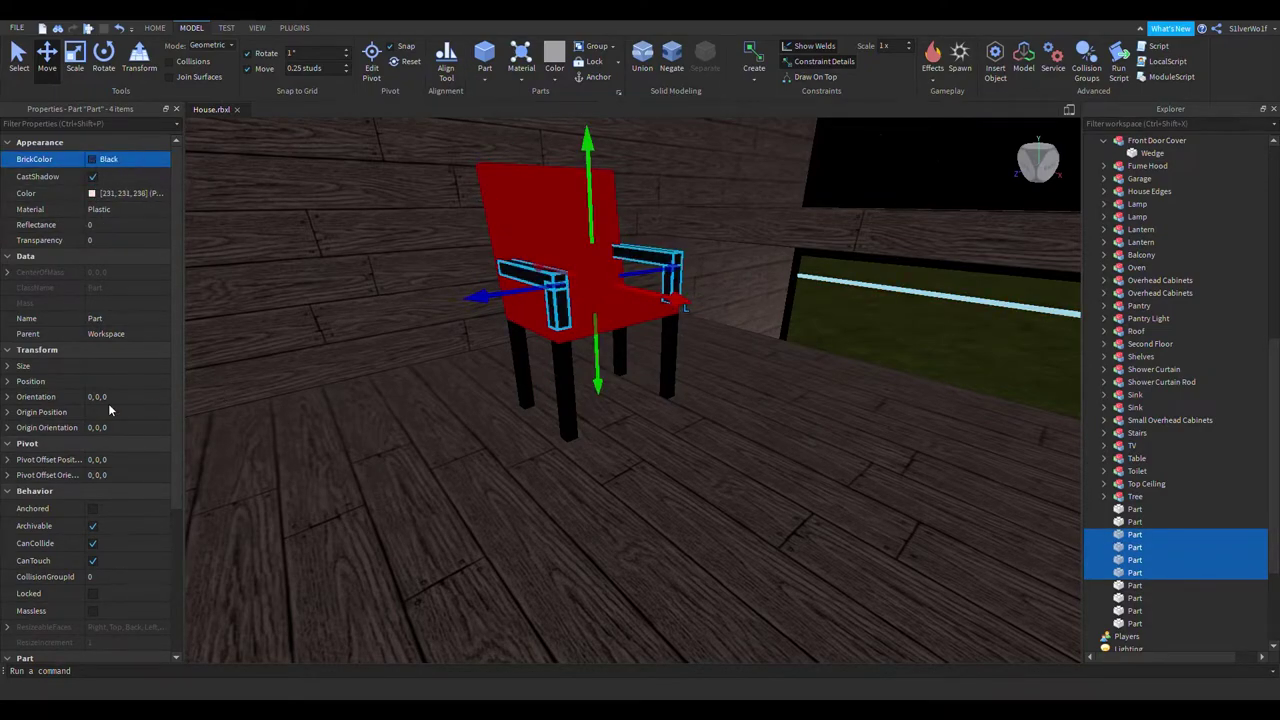
{"action": "key", "text": "w"}
{"action": "right_click_drag", "start_coordinate": [828, 366], "coordinate": [806, 350]}
{"action": "key", "text": "s"}
{"action": "key", "text": "w"}
{"action": "key", "text": "s"}
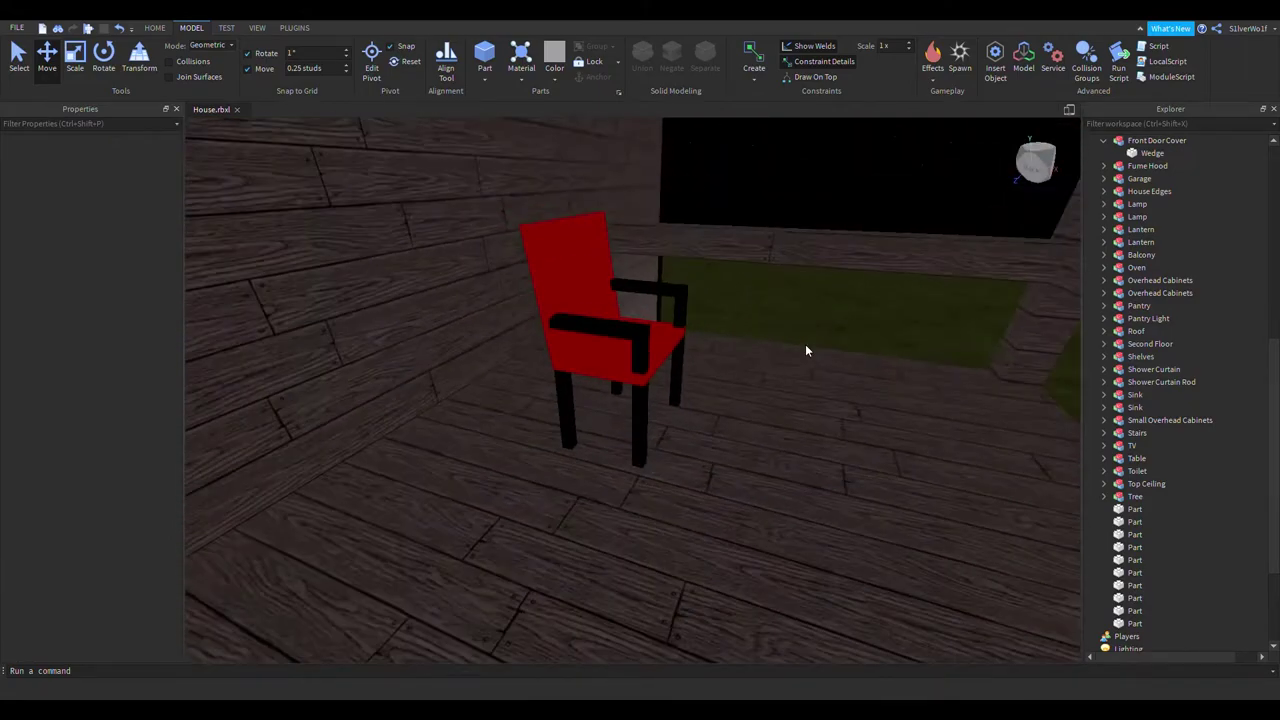
Try to combine all ten chair parts into a single union
{"action": "left_click", "coordinate": [1134, 509]}
{"action": "left_click", "coordinate": [1134, 623], "text": "shift"}
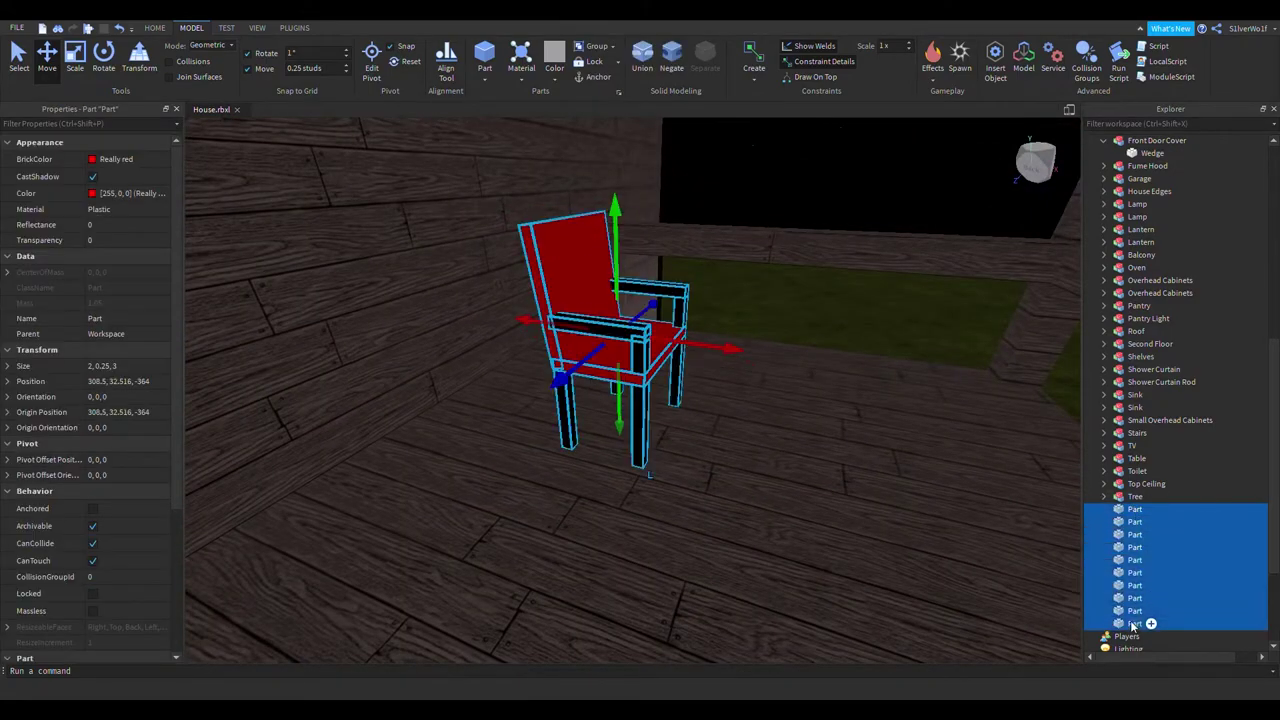
{"action": "left_click", "coordinate": [651, 62]}
{"action": "left_click", "coordinate": [750, 280]}
{"action": "right_click_drag", "start_coordinate": [776, 387], "coordinate": [701, 388]}
{"action": "scroll", "coordinate": [776, 387], "scroll_direction": "up", "scroll_amount": 3}
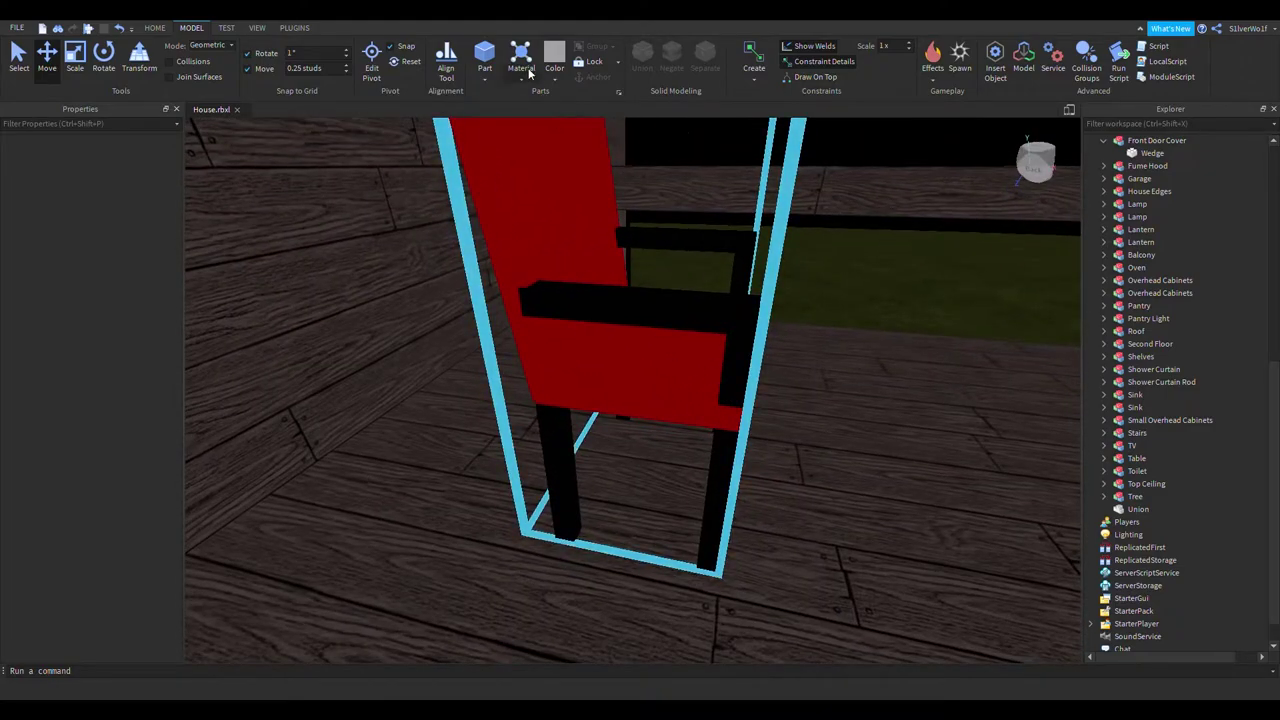
Separate the unioned chair back into its individual parts
{"action": "left_click", "coordinate": [660, 334]}
{"action": "left_click", "coordinate": [706, 58]}
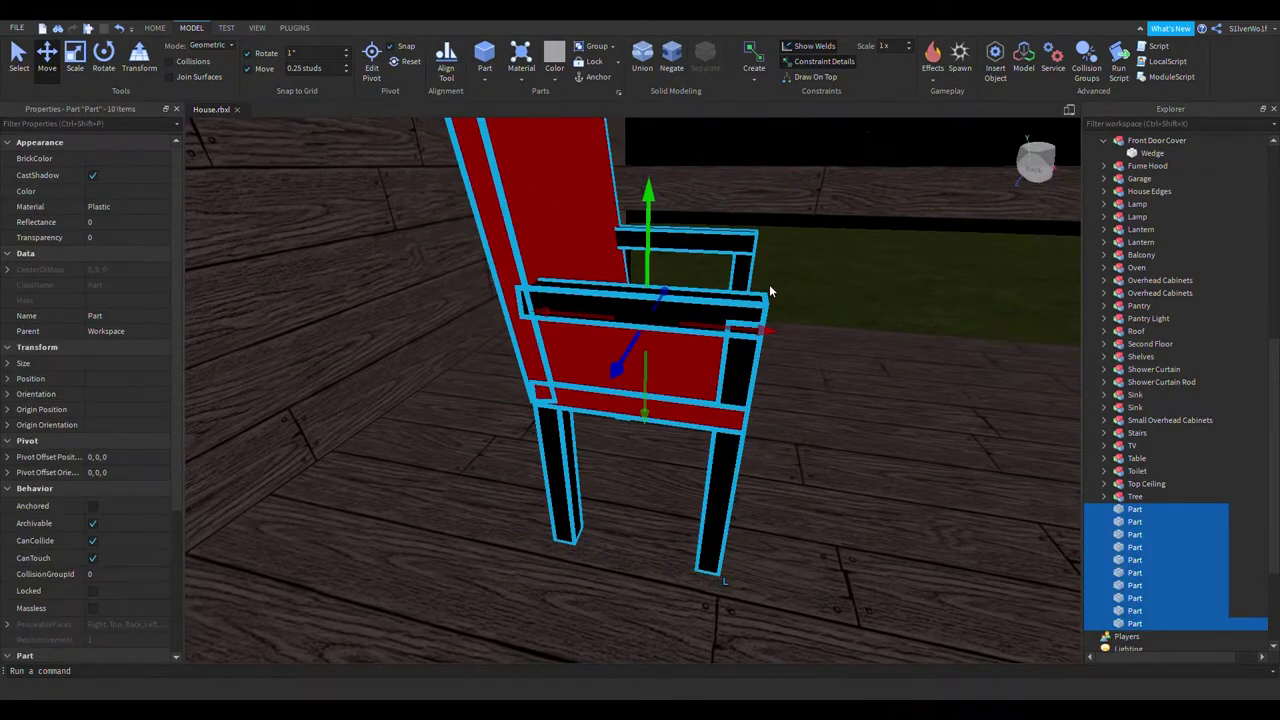
{"action": "scroll", "coordinate": [765, 276], "scroll_direction": "down", "scroll_amount": 3}
{"action": "right_click_drag", "start_coordinate": [765, 276], "coordinate": [763, 275]}
{"action": "left_click", "coordinate": [716, 421]}
{"action": "scroll", "coordinate": [700, 421], "scroll_direction": "up", "scroll_amount": 5}
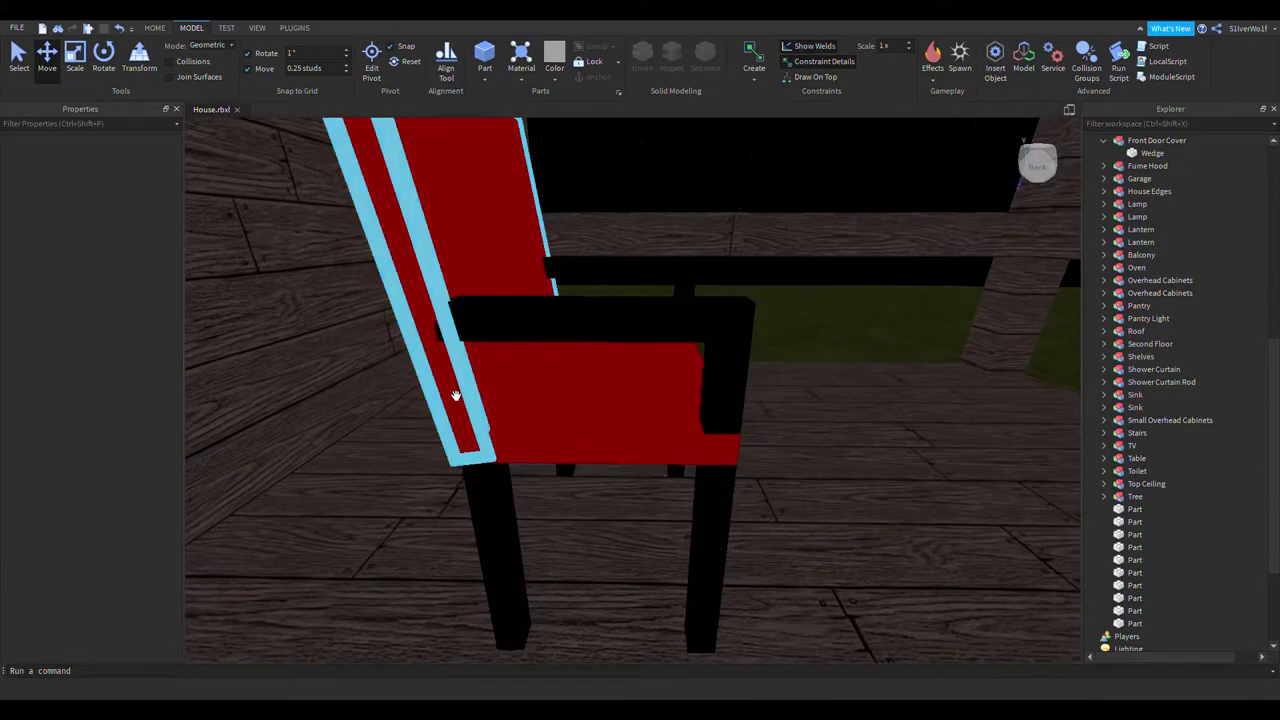
Try to union the chair's backrest with the nearer armrest
{"action": "left_click", "coordinate": [471, 380]}
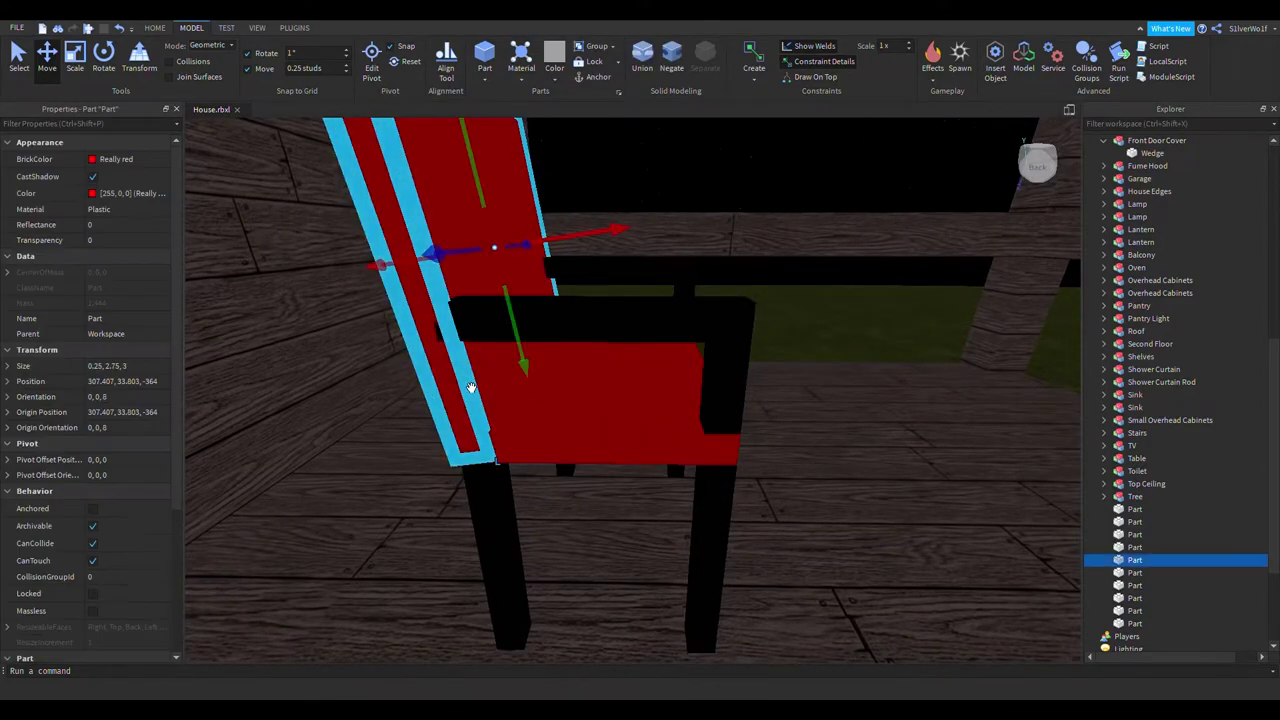
{"action": "left_click", "coordinate": [559, 328]}
{"action": "left_click", "coordinate": [451, 371], "text": "ctrl"}
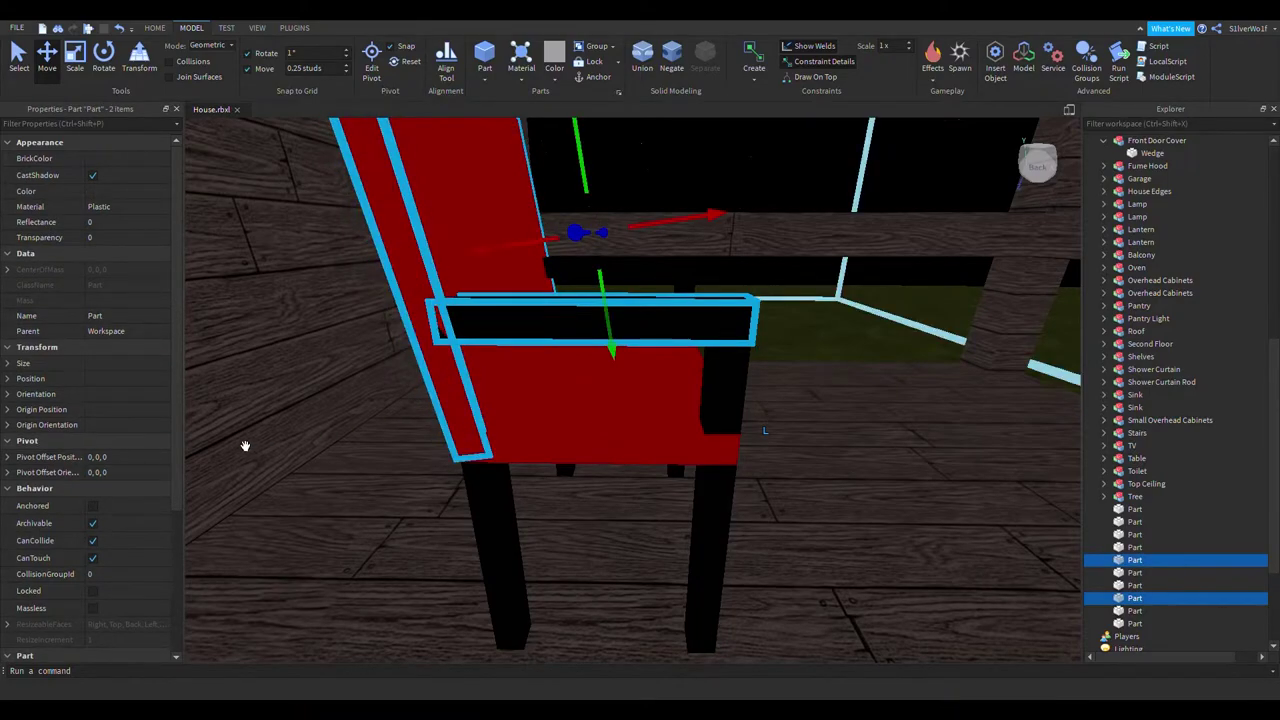
{"action": "scroll", "coordinate": [60, 450], "scroll_direction": "down", "scroll_amount": 4}
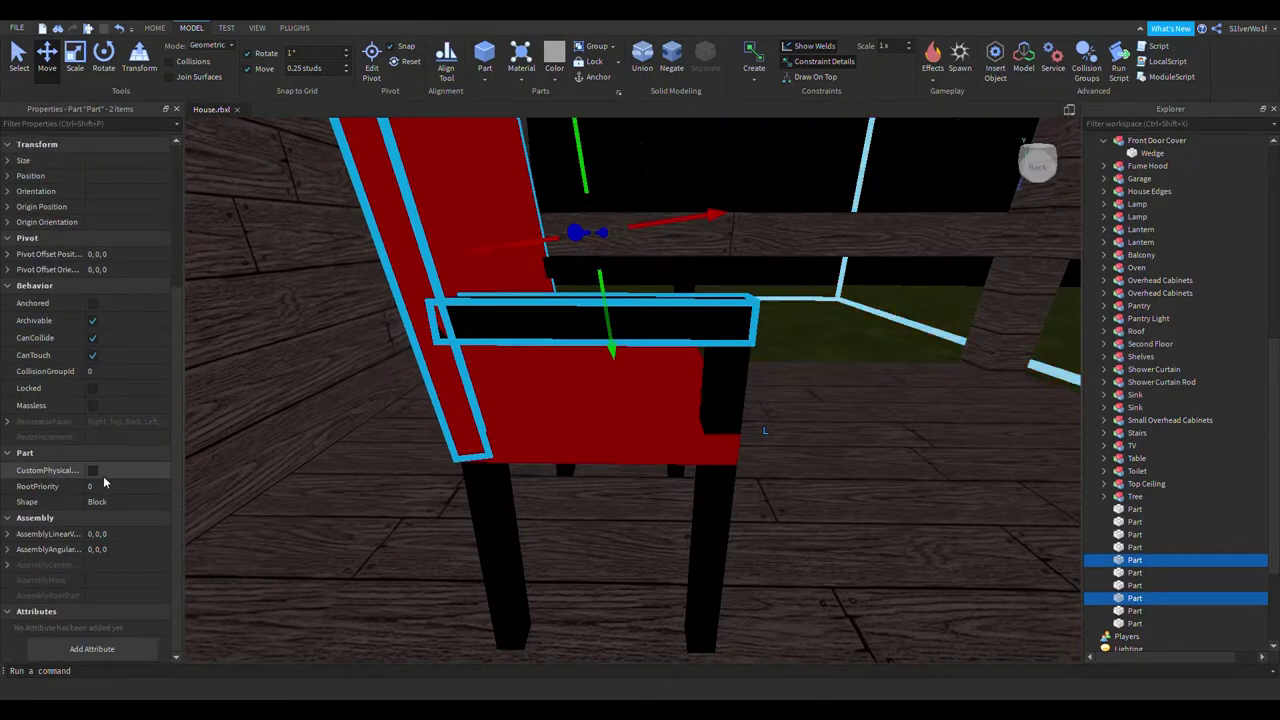
{"action": "left_click", "coordinate": [642, 60]}
{"action": "left_click", "coordinate": [734, 169]}
{"action": "right_click_drag", "start_coordinate": [777, 207], "coordinate": [799, 231]}
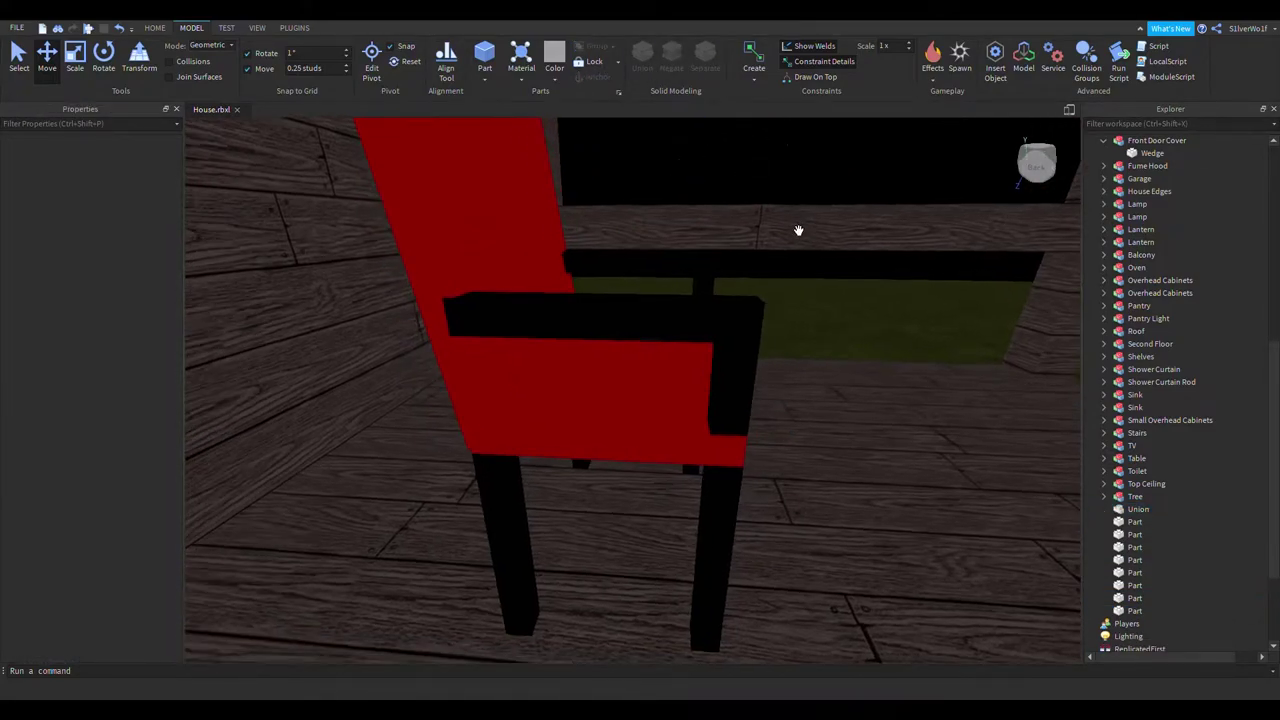
Undo the union of the backrest and the nearer armrest
{"action": "key", "text": "ctrl+z"}
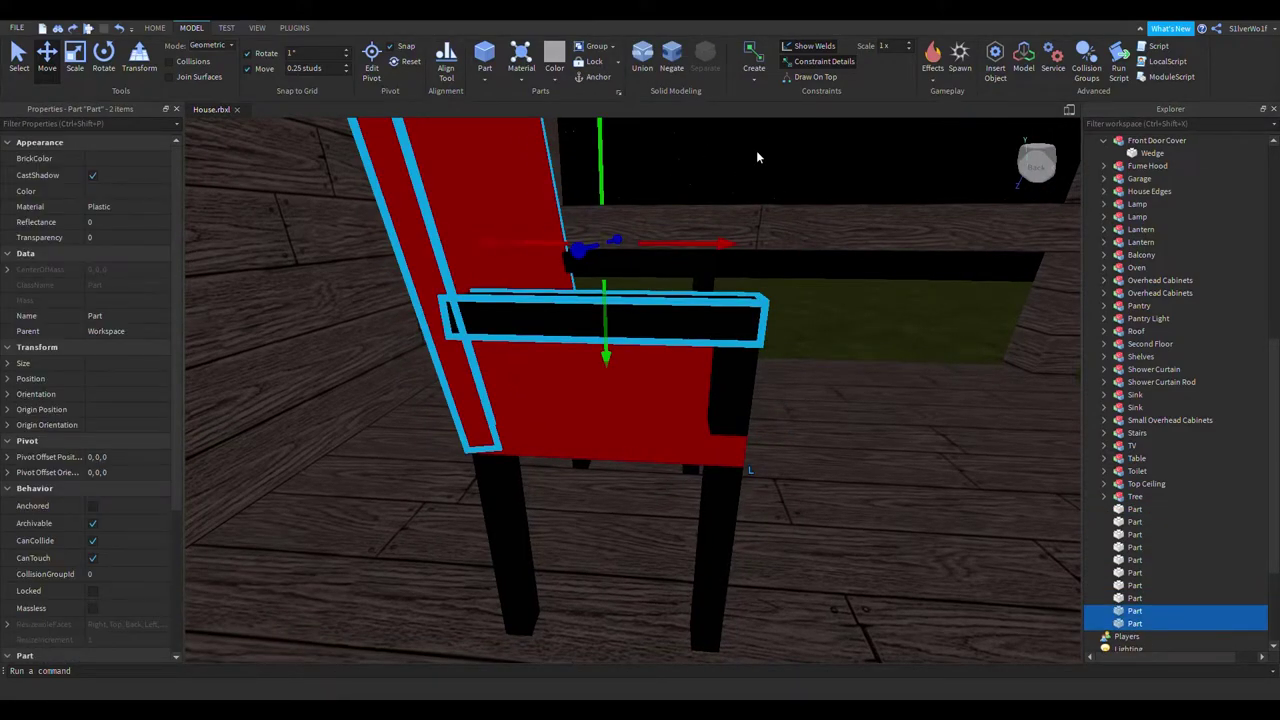
{"action": "left_click", "coordinate": [756, 150]}
{"action": "right_click_drag", "start_coordinate": [773, 336], "coordinate": [768, 324]}
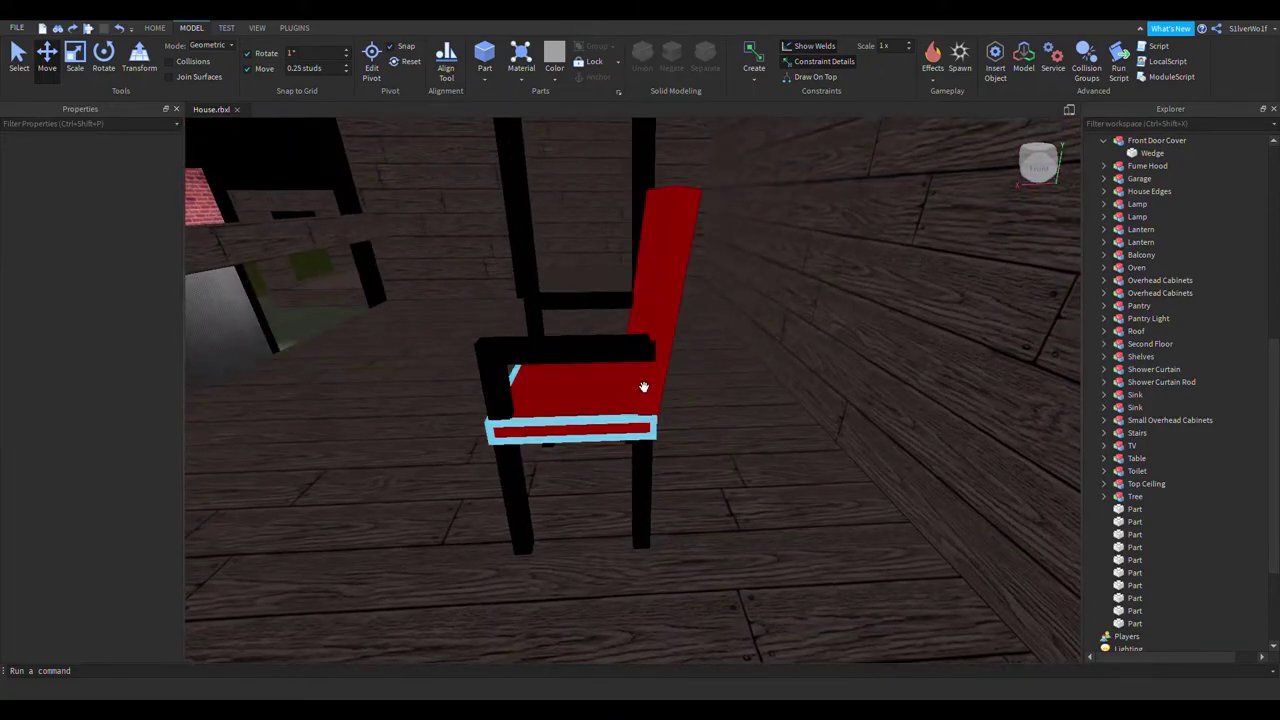
Select the chair's backrest and try colouring it black
{"action": "left_click", "coordinate": [628, 350]}
{"action": "key", "text": "w"}
{"action": "left_click", "coordinate": [685, 345]}
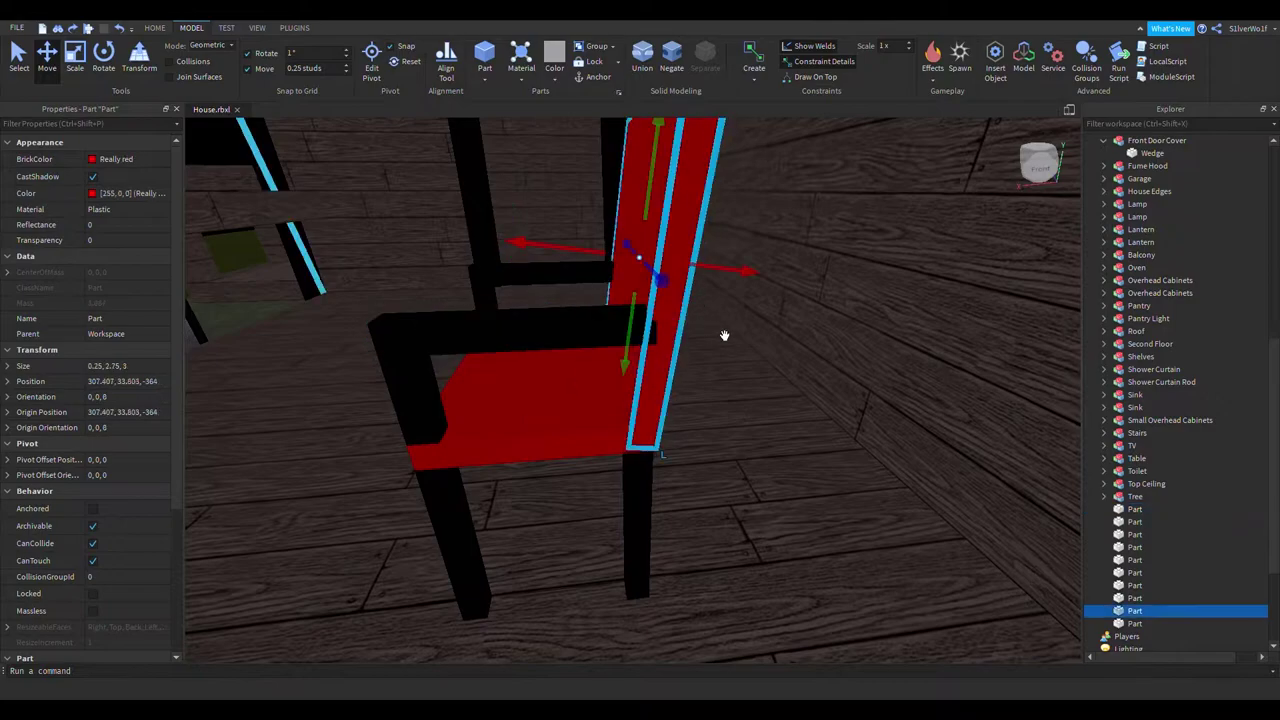
{"action": "left_click", "coordinate": [93, 159]}
{"action": "left_click", "coordinate": [36, 420]}
{"action": "right_click_drag", "start_coordinate": [618, 416], "coordinate": [920, 371]}
{"action": "key", "text": "a"}
{"action": "left_click", "coordinate": [992, 317]}
{"action": "right_click_drag", "start_coordinate": [992, 317], "coordinate": [789, 408]}
{"action": "key", "text": "a"}
{"action": "scroll", "coordinate": [899, 397], "scroll_direction": "up", "scroll_amount": 2}
Undo the black colouring of the chair's backrest
{"action": "left_click", "coordinate": [629, 340]}
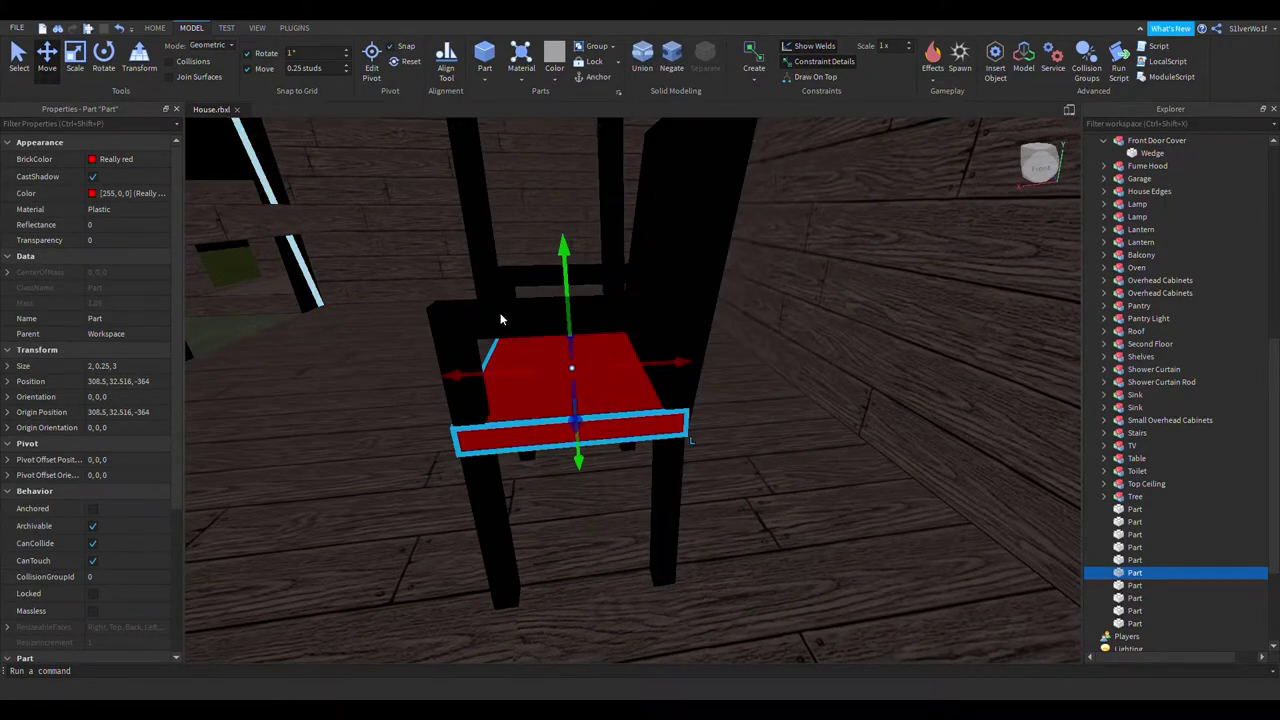
{"action": "left_click", "coordinate": [501, 319]}
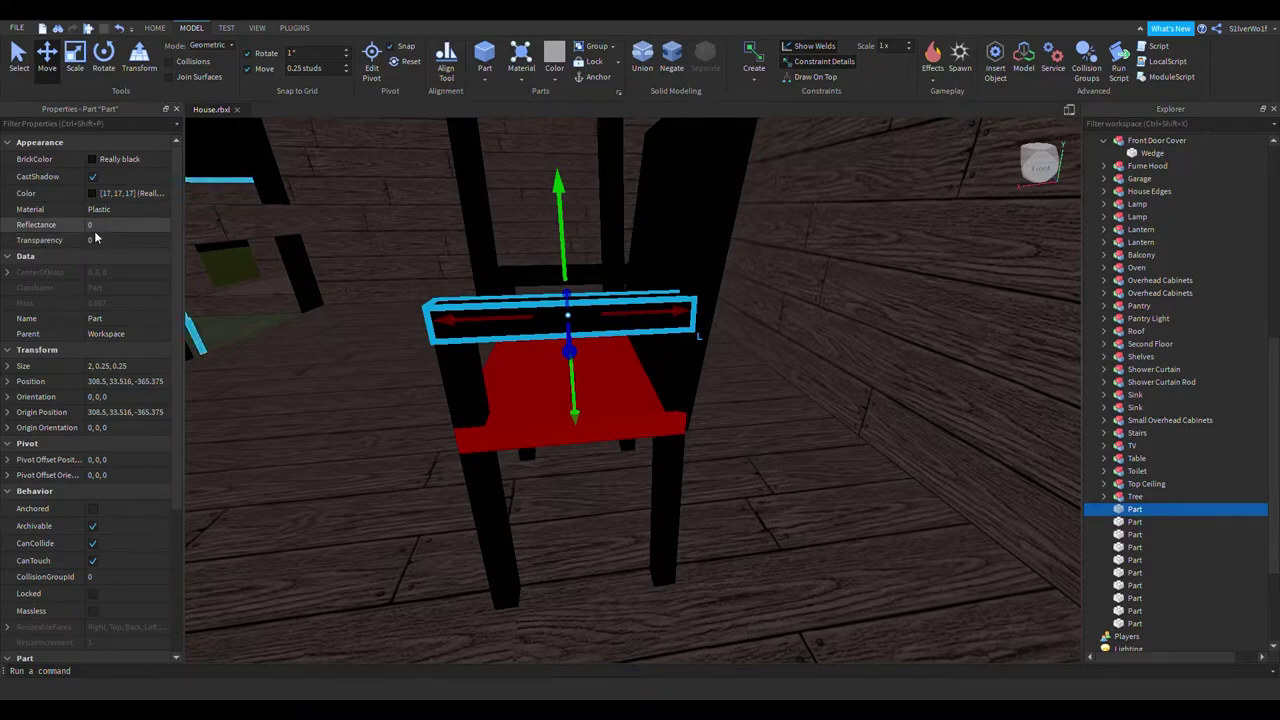
{"action": "scroll", "coordinate": [110, 495], "scroll_direction": "down", "scroll_amount": 5}
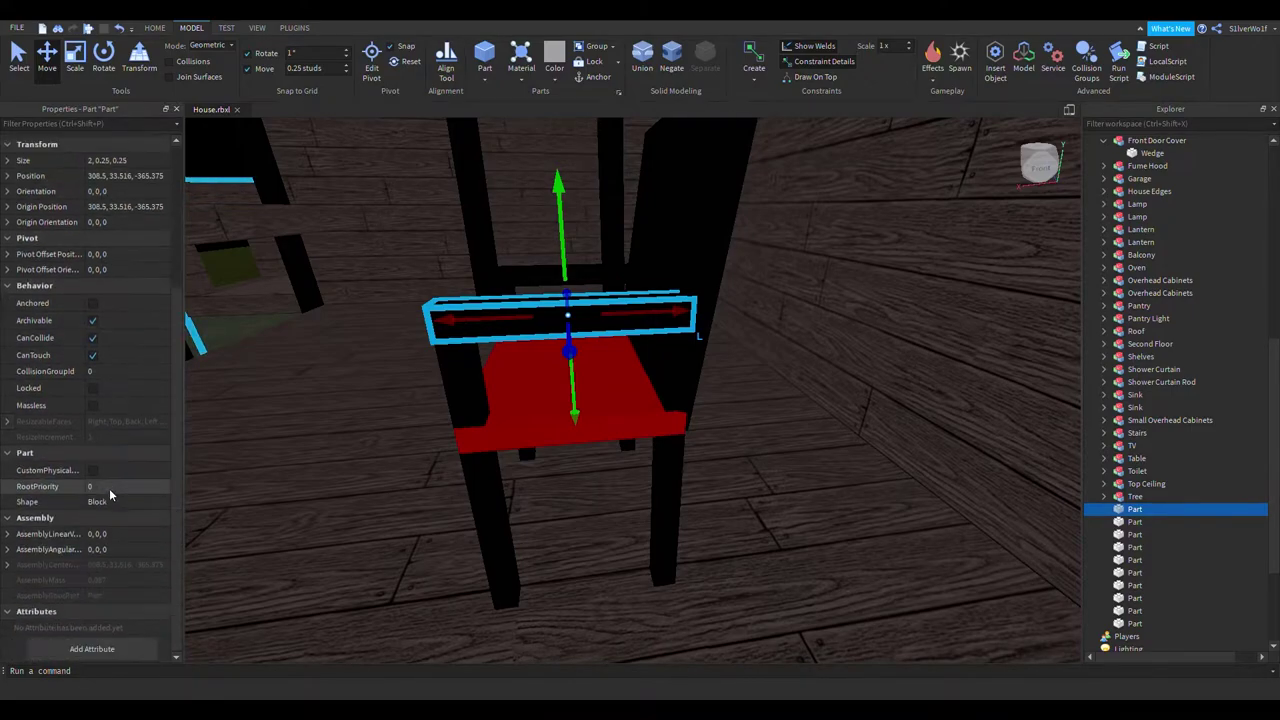
{"action": "right_click_drag", "start_coordinate": [721, 536], "coordinate": [753, 488]}
{"action": "key", "text": "ctrl+z"}
{"action": "key", "text": "s"}
{"action": "left_click", "coordinate": [940, 239]}
{"action": "mouse_move", "coordinate": [735, 432]}
{"action": "right_mouse_down"}
{"action": "mouse_move", "coordinate": [723, 440]}
{"action": "mouse_move", "coordinate": [740, 426]}
{"action": "right_mouse_up"}
{"action": "key", "text": "w"}
{"action": "key", "text": "a"}
{"action": "key", "text": "d"}
{"action": "key", "text": "a"}
{"action": "scroll", "coordinate": [862, 408], "scroll_direction": "up", "scroll_amount": 3}
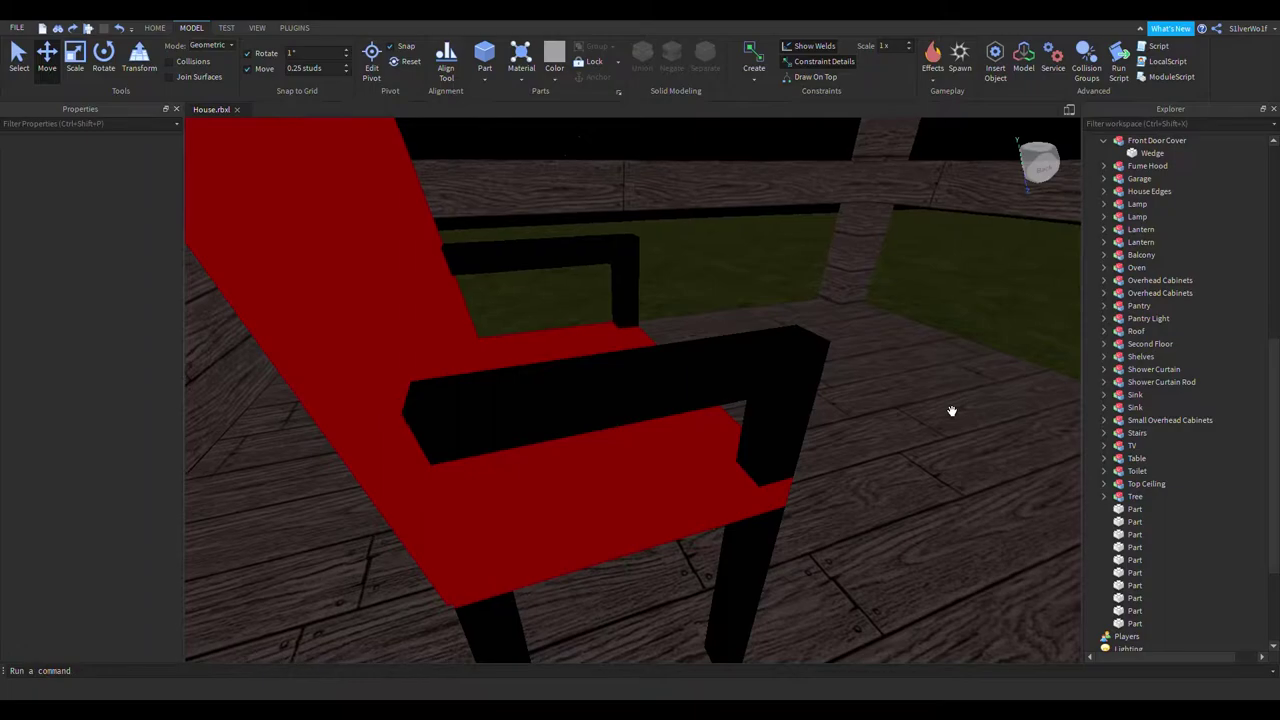
Select one armrest together with the backrest and try a union of the two again
{"action": "scroll", "coordinate": [951, 409], "scroll_direction": "down", "scroll_amount": 5}
{"action": "left_click", "coordinate": [671, 414]}
{"action": "left_click", "coordinate": [595, 328], "text": "ctrl"}
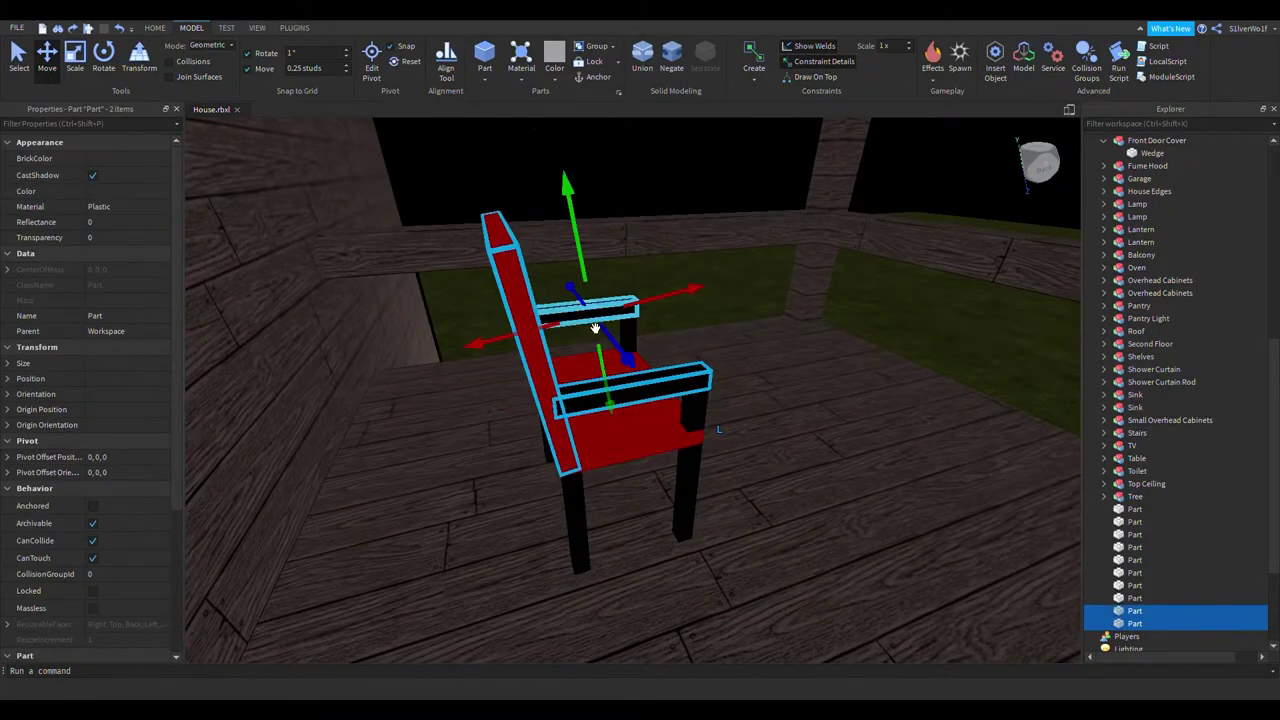
{"action": "left_click", "coordinate": [638, 68]}
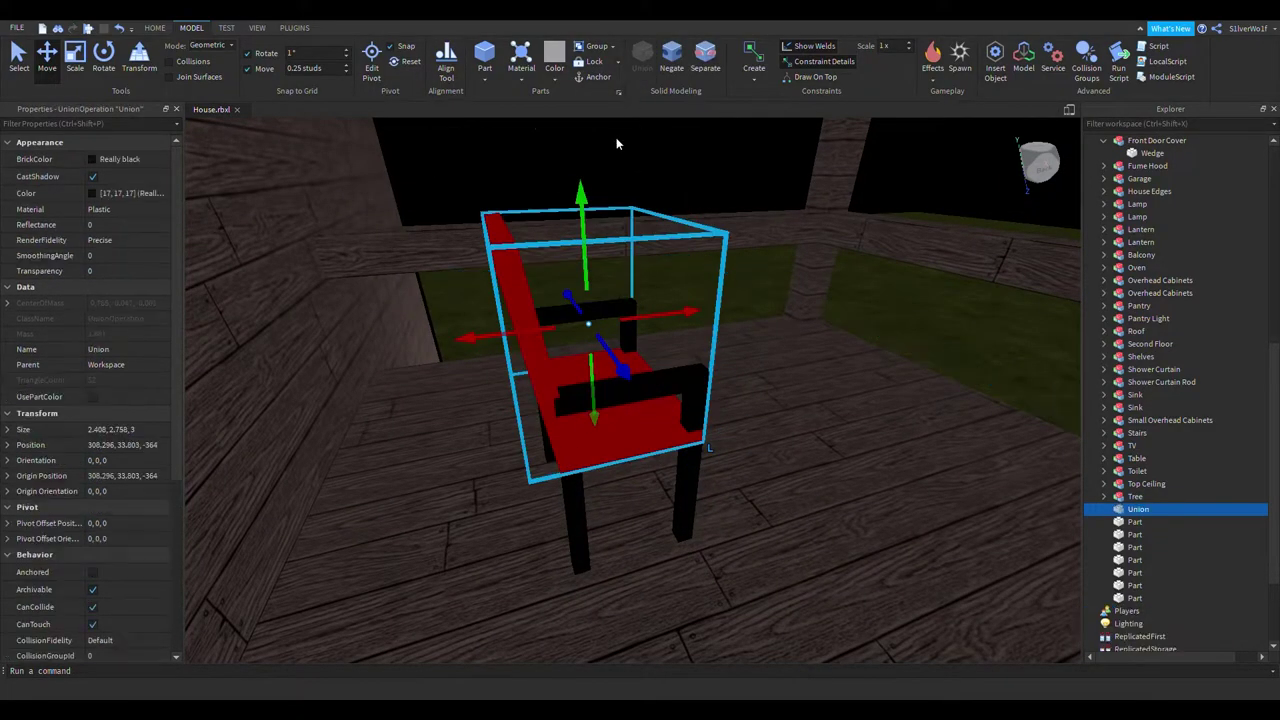
{"action": "left_click", "coordinate": [568, 152]}
{"action": "scroll", "coordinate": [652, 328], "scroll_direction": "up", "scroll_amount": 2}
{"action": "scroll", "coordinate": [746, 447], "scroll_direction": "up", "scroll_amount": 3}
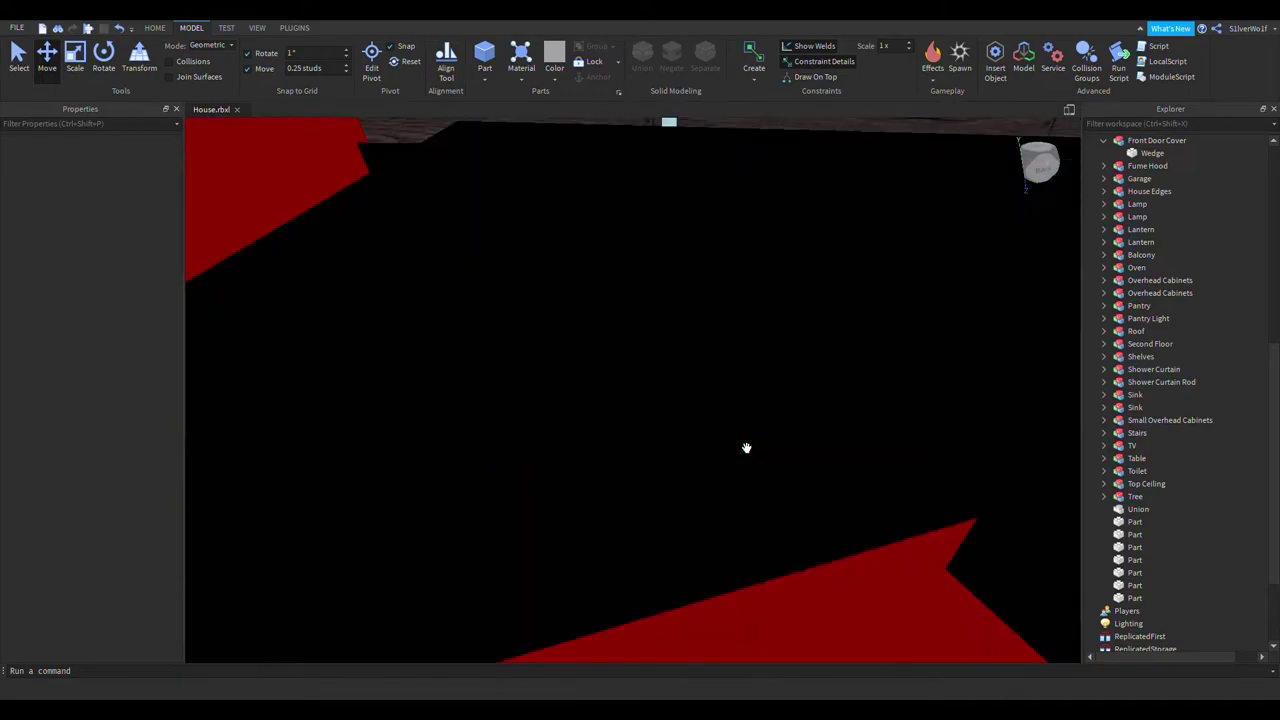
{"action": "scroll", "coordinate": [746, 448], "scroll_direction": "down", "scroll_amount": 3}
{"action": "right_click_drag", "start_coordinate": [746, 448], "coordinate": [746, 447]}
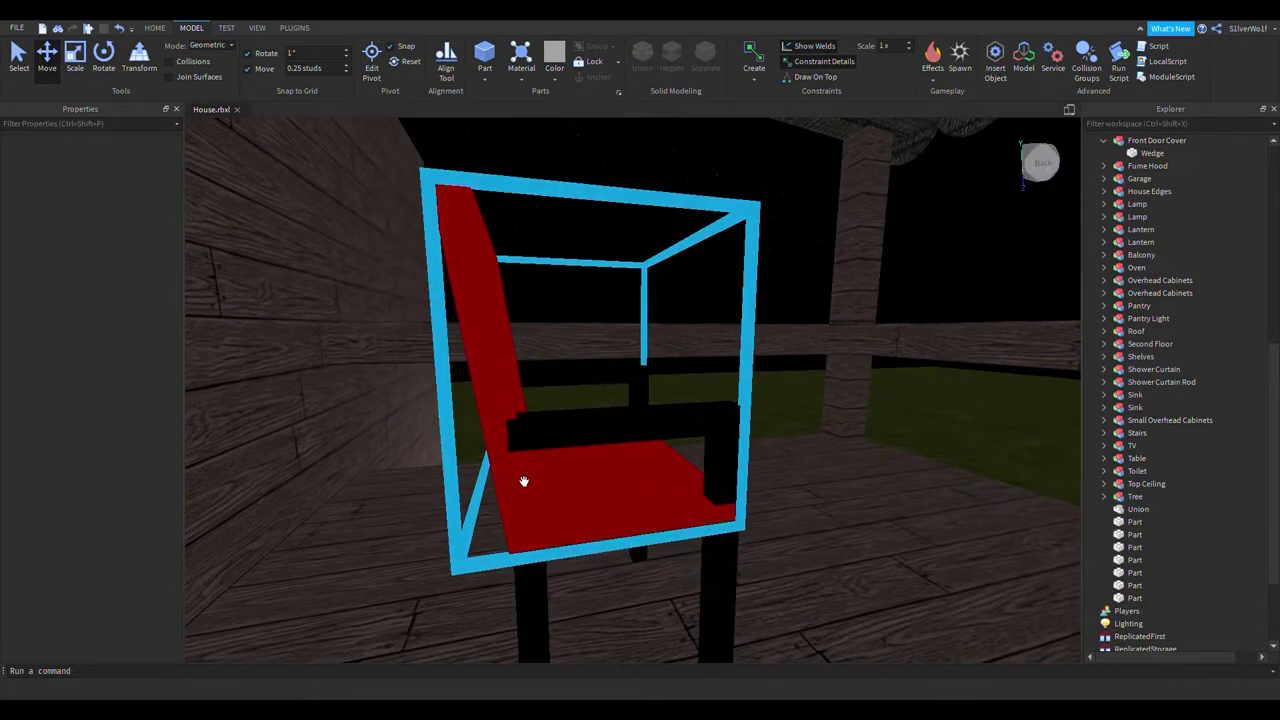
Undo the latest union of the armrest and backrest
{"action": "key", "text": "ctrl+z"}
{"action": "right_click_drag", "start_coordinate": [634, 257], "coordinate": [636, 138]}
{"action": "left_click", "coordinate": [636, 138]}
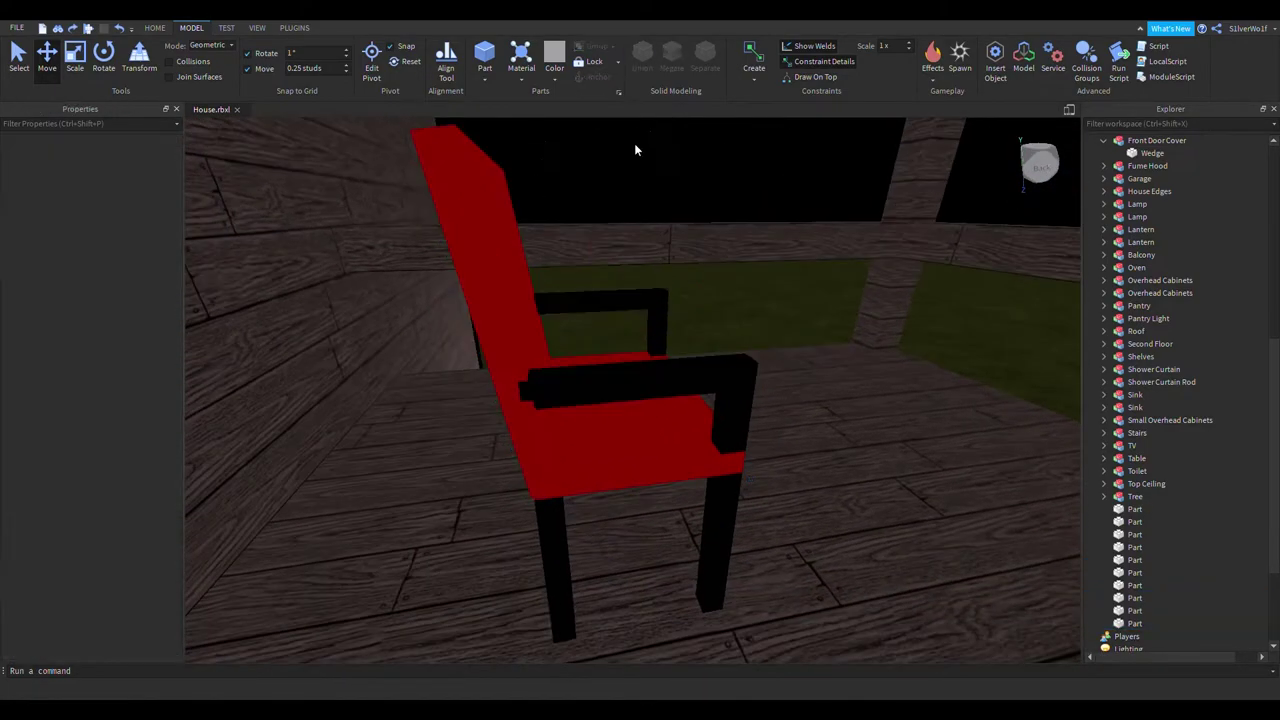
{"action": "right_click_drag", "start_coordinate": [631, 292], "coordinate": [623, 309]}
Try a duplicate of the backrest shifted slightly toward the seat, and delete that copy
{"action": "left_click", "coordinate": [544, 335]}
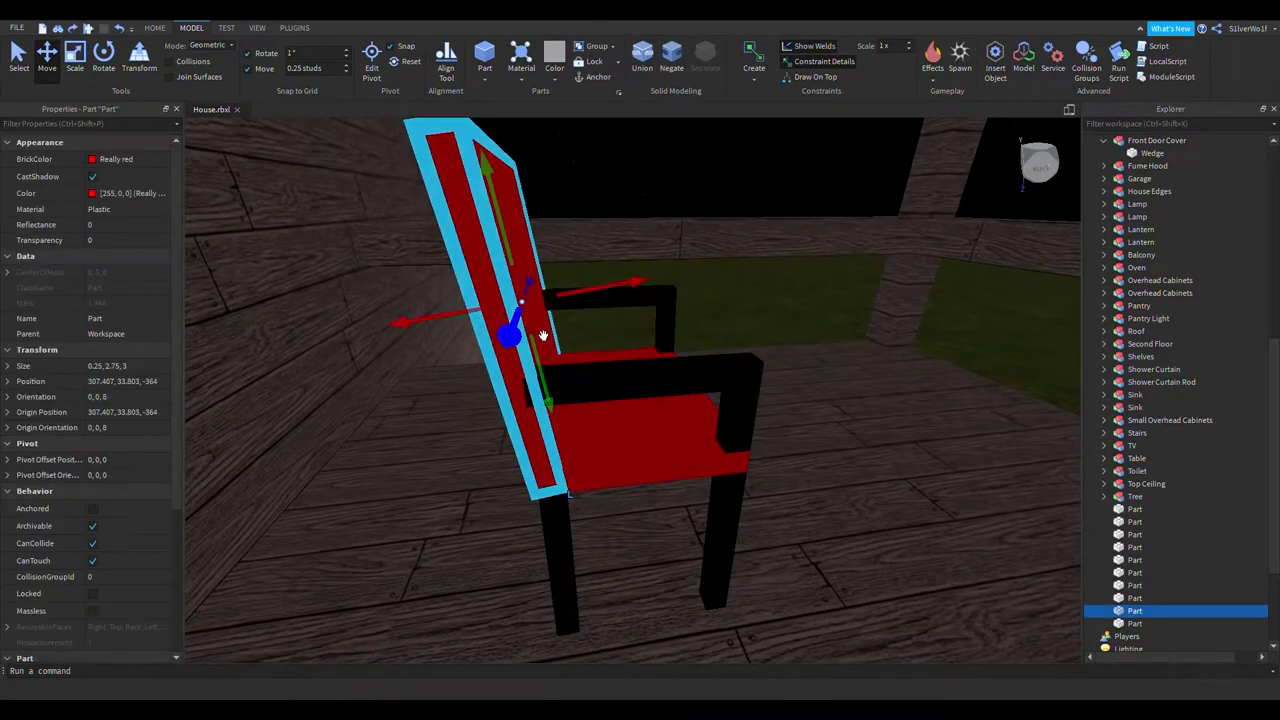
{"action": "scroll", "coordinate": [613, 310], "scroll_direction": "down", "scroll_amount": 3}
{"action": "left_click_drag", "start_coordinate": [496, 229], "coordinate": [497, 230]}
{"action": "key", "text": "ctrl+z"}
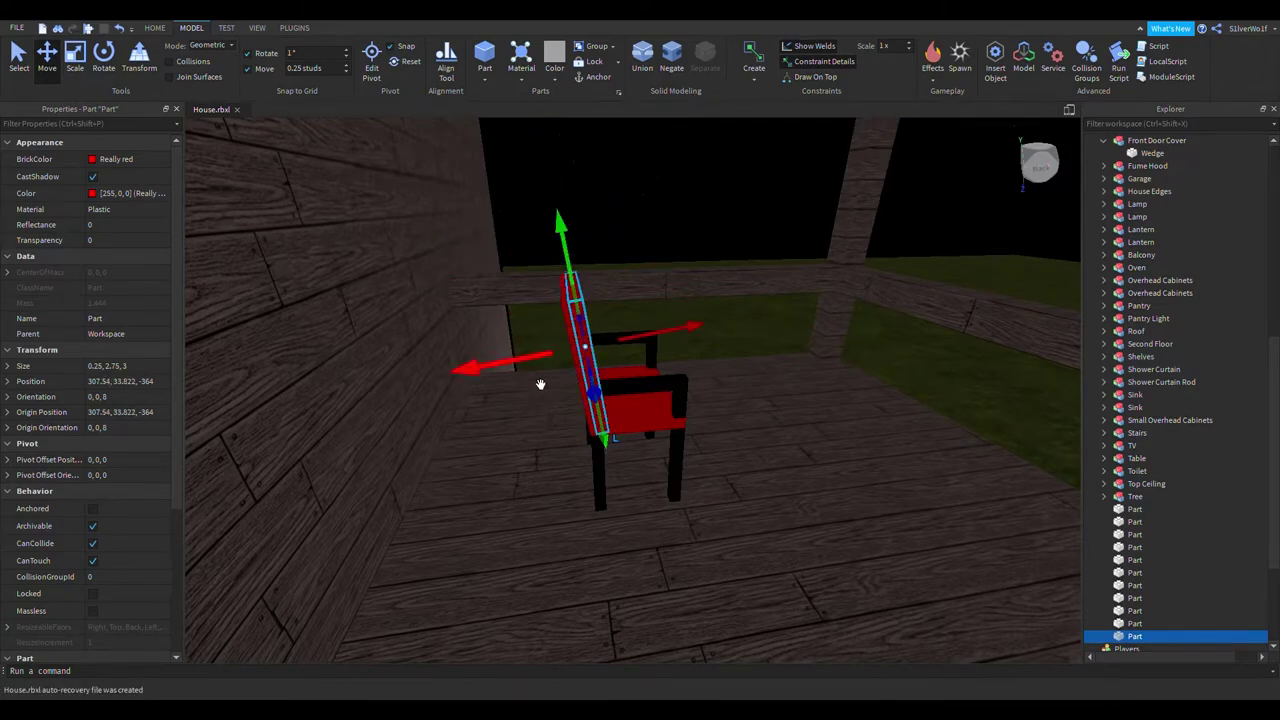
{"action": "left_click_drag", "start_coordinate": [532, 387], "coordinate": [535, 361]}
{"action": "key", "text": "Delete"}
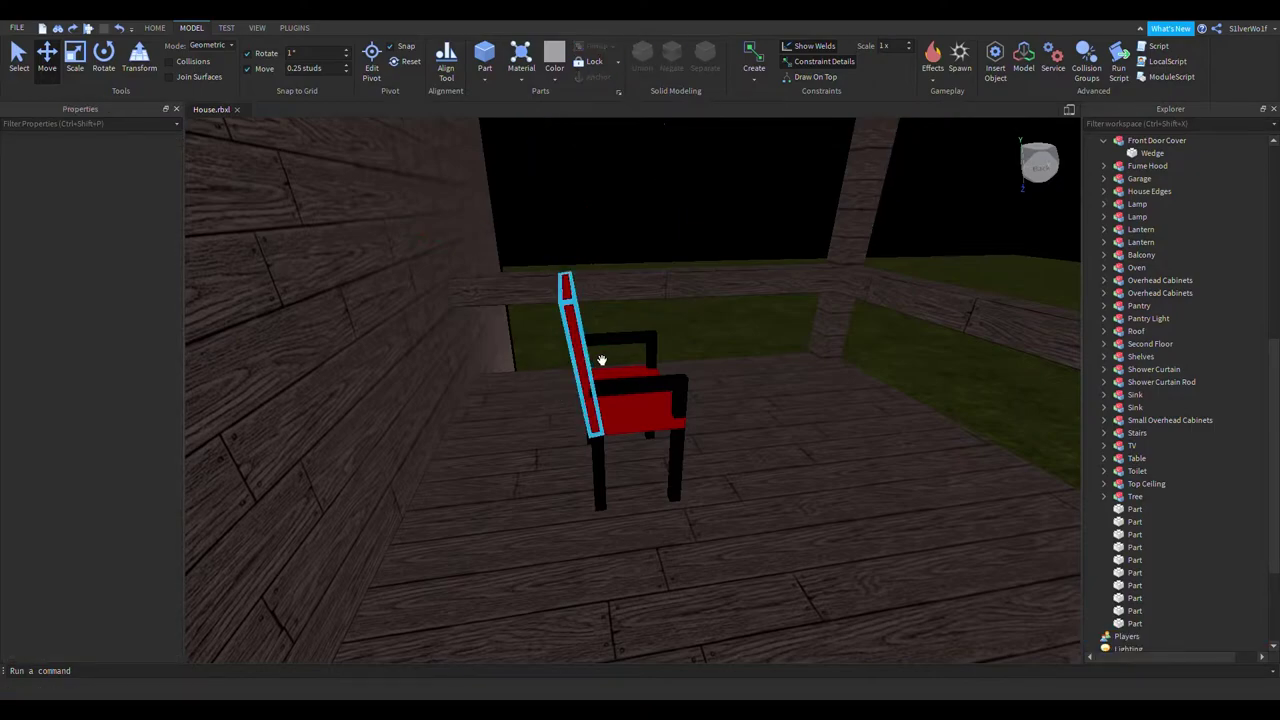
{"action": "left_click", "coordinate": [603, 360]}
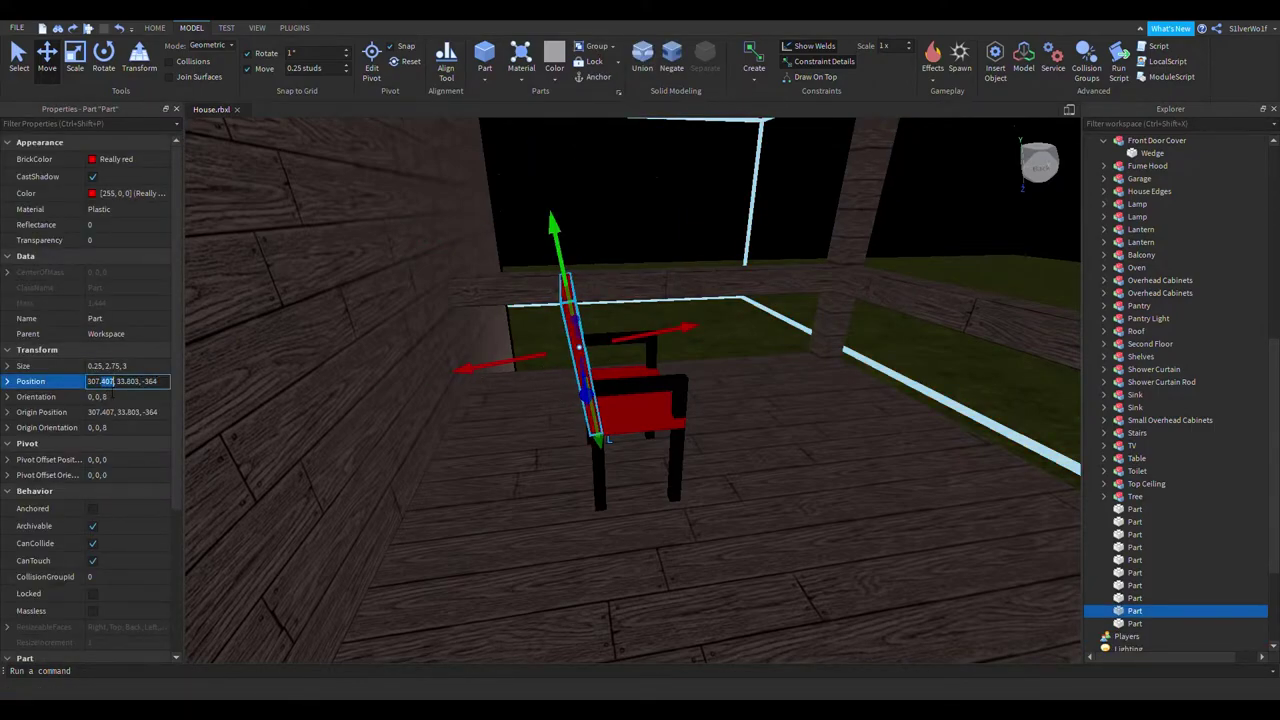
{"action": "left_click", "coordinate": [504, 180]}
{"action": "left_click", "coordinate": [591, 343]}
{"action": "key", "text": "w"}
{"action": "right_click_drag", "start_coordinate": [743, 431], "coordinate": [667, 408]}
{"action": "left_click", "coordinate": [660, 408], "text": "ctrl"}
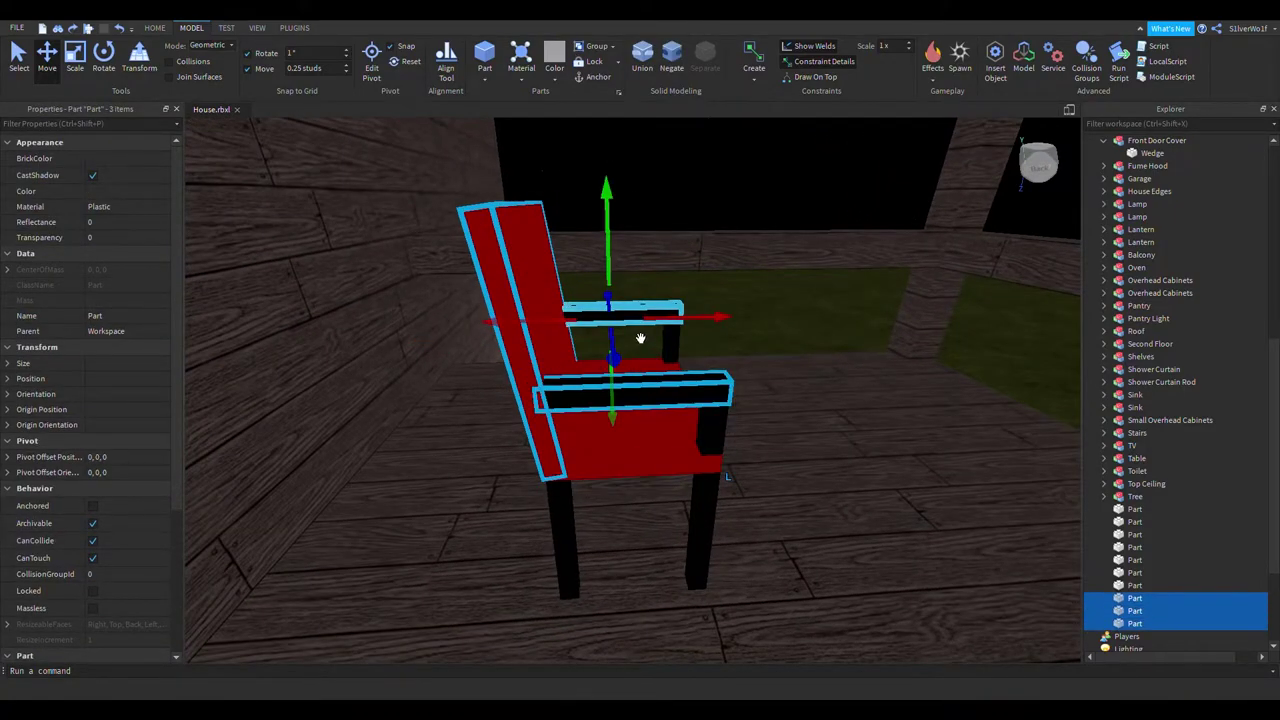
{"action": "left_click", "coordinate": [760, 224]}
Negate the chair's backrest and place a copy of the negative part well away from the chair, above the balcony railing
{"action": "left_click", "coordinate": [532, 262]}
{"action": "left_click", "coordinate": [671, 66]}
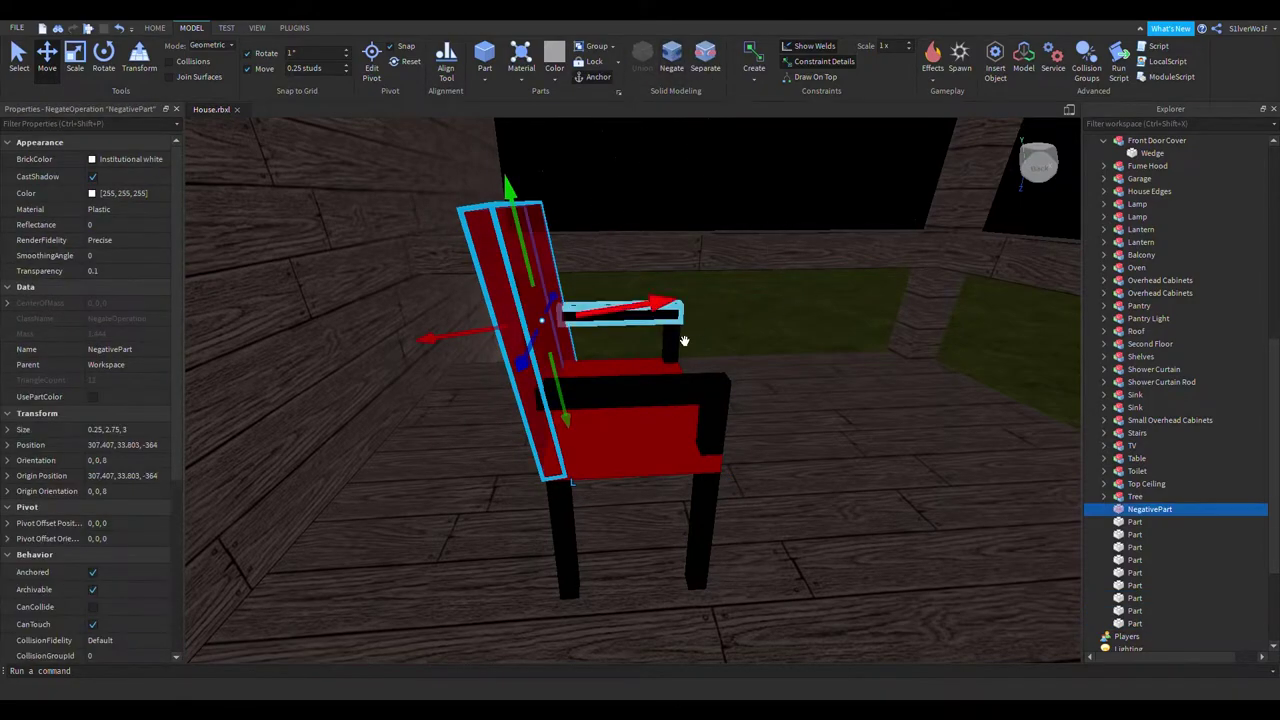
{"action": "mouse_move", "coordinate": [711, 271]}
{"action": "right_mouse_down"}
{"action": "mouse_move", "coordinate": [694, 251]}
{"action": "mouse_move", "coordinate": [704, 273]}
{"action": "right_mouse_up"}
{"action": "key", "text": "ctrl+c"}
{"action": "key", "text": "ctrl+v"}
{"action": "scroll", "coordinate": [710, 267], "scroll_direction": "down", "scroll_amount": 4}
{"action": "left_click_drag", "start_coordinate": [672, 245], "coordinate": [796, 224]}
{"action": "left_click", "coordinate": [594, 342]}
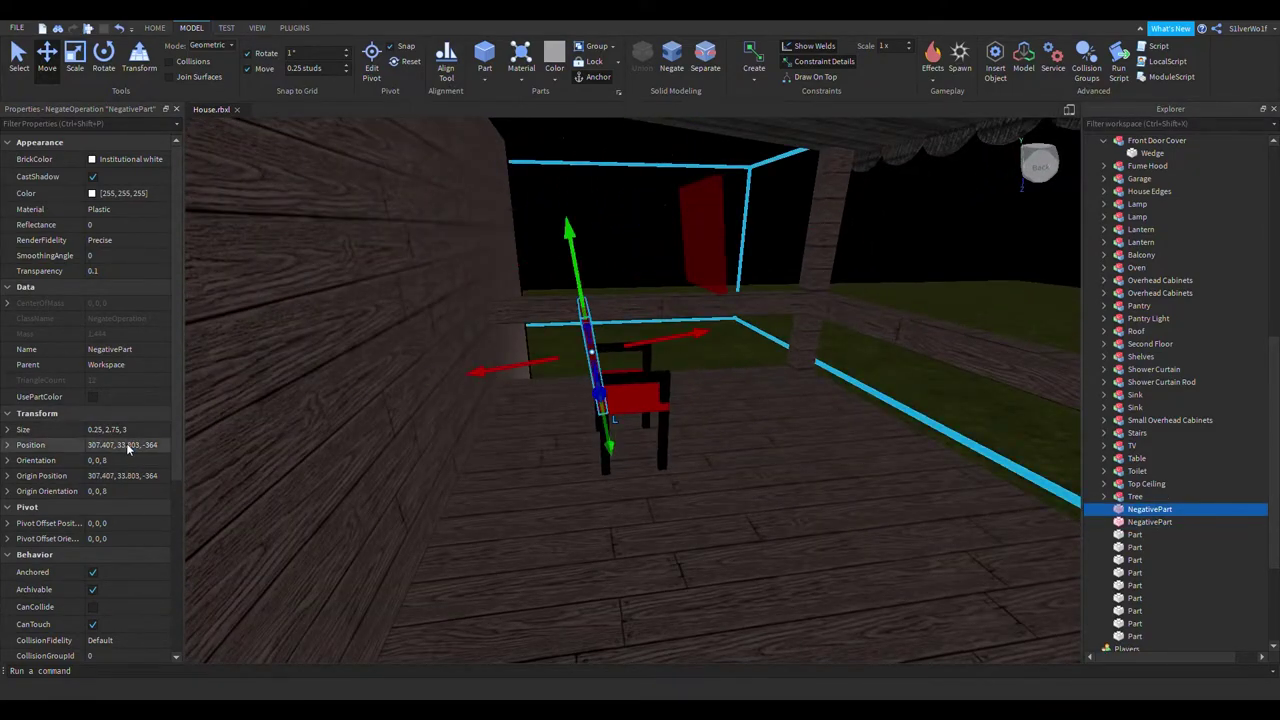
{"action": "left_click", "coordinate": [535, 192]}
{"action": "scroll", "coordinate": [650, 368], "scroll_direction": "up", "scroll_amount": 4}
Union the negative backrest at the chair with both armrests to cut away their overlapping rear ends
{"action": "left_click", "coordinate": [540, 323]}
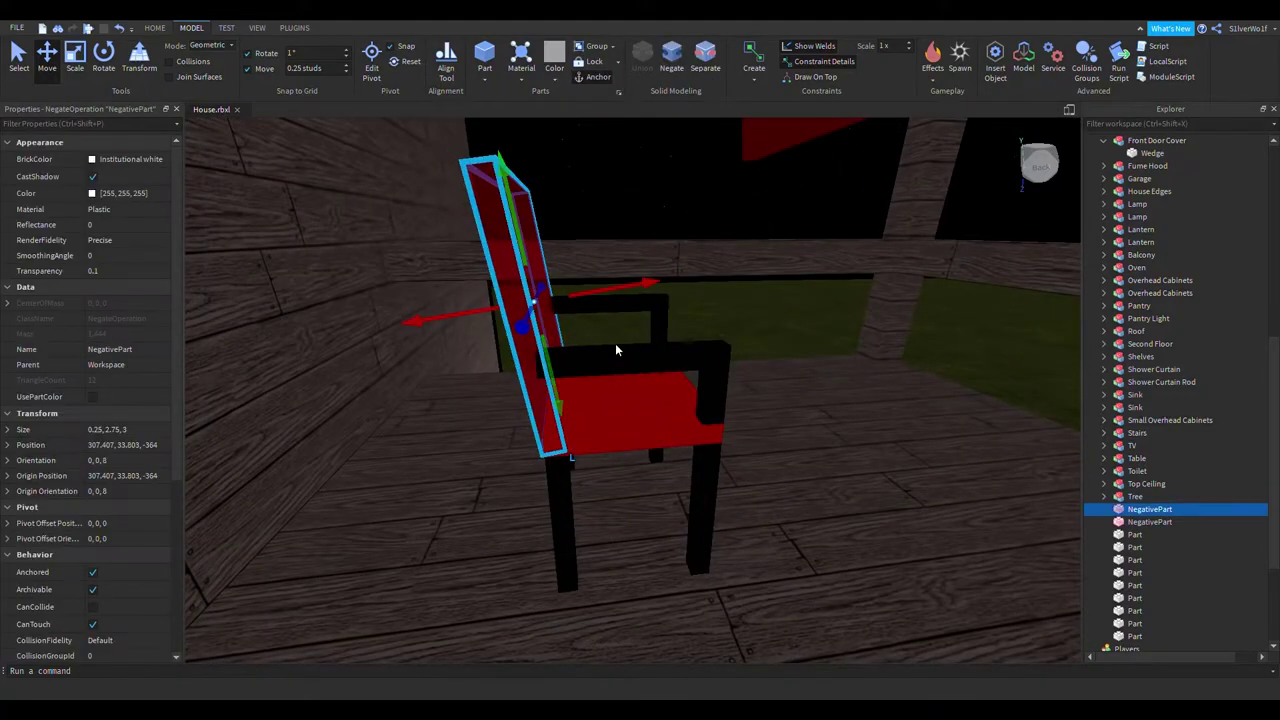
{"action": "left_click", "coordinate": [640, 382], "text": "ctrl"}
{"action": "right_click_drag", "start_coordinate": [640, 382], "coordinate": [531, 323]}
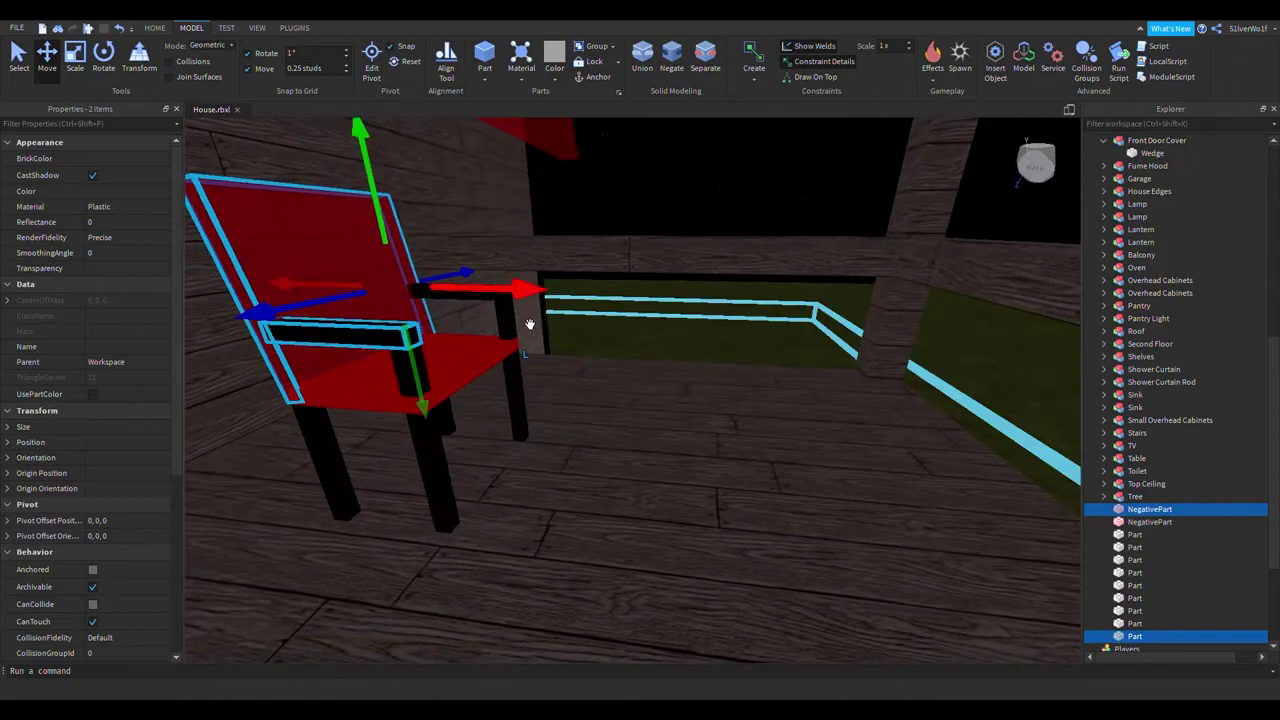
{"action": "key", "text": "ctrl+2"}
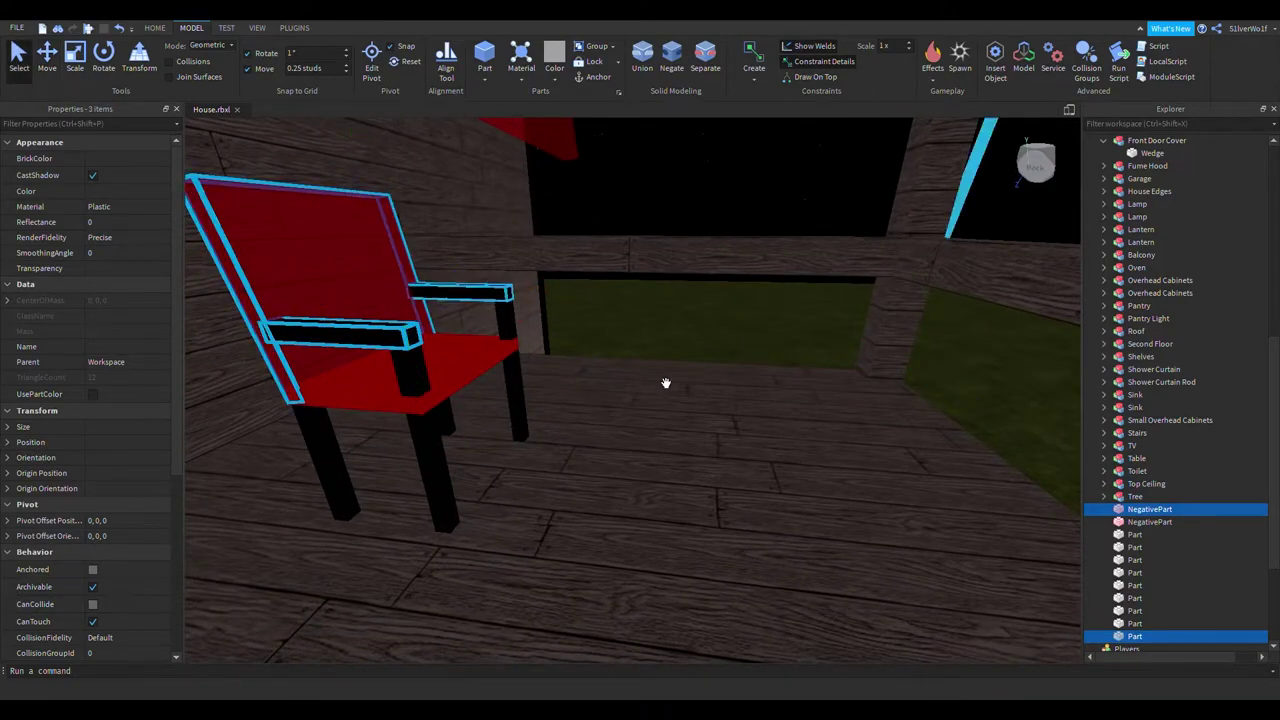
{"action": "right_click_drag", "start_coordinate": [723, 294], "coordinate": [448, 424]}
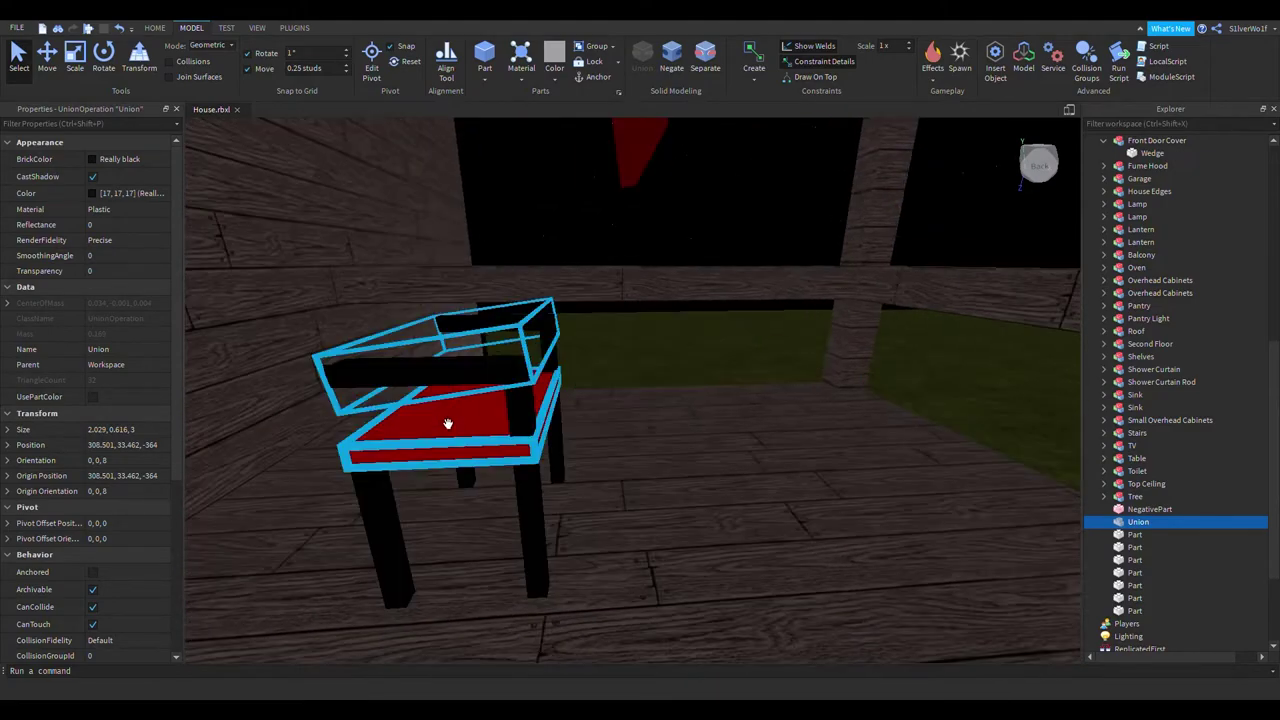
Separate the trimmed armrest union and negate the negative backrest at the chair to restore it as a solid part
{"action": "left_click", "coordinate": [755, 438]}
{"action": "right_click_drag", "start_coordinate": [542, 392], "coordinate": [519, 380]}
{"action": "right_click_drag", "start_coordinate": [634, 477], "coordinate": [664, 426]}
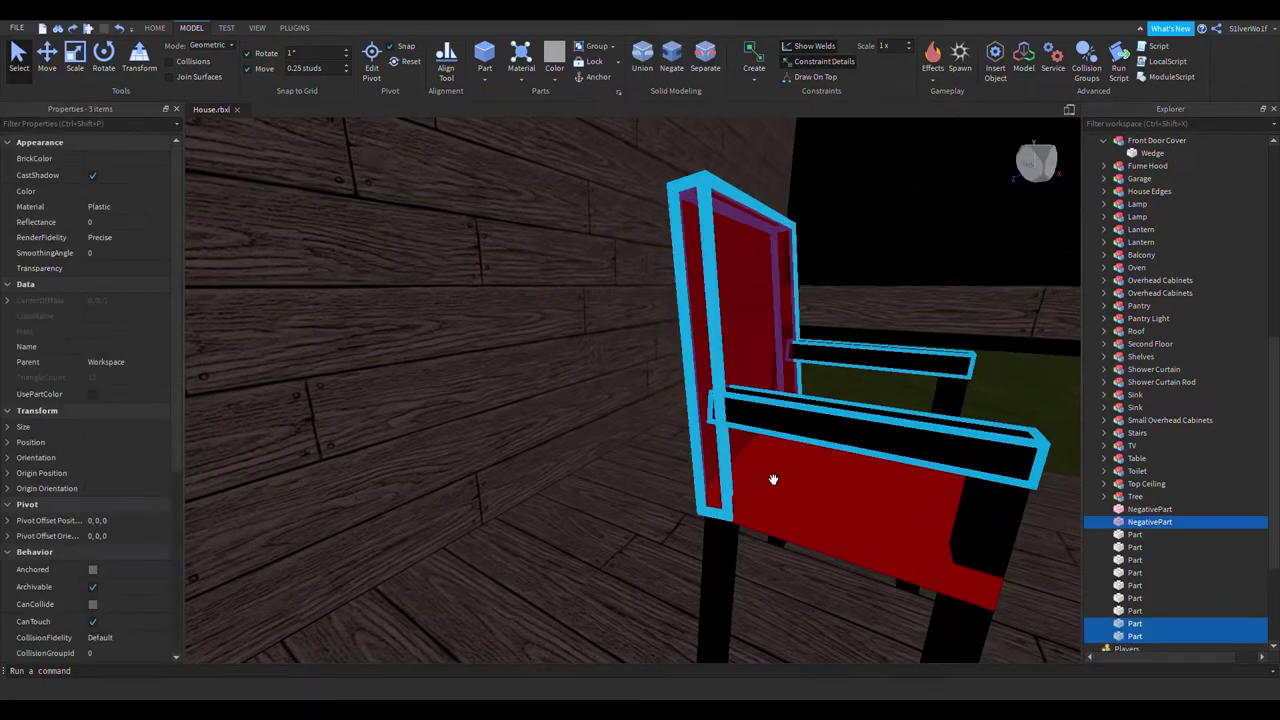
{"action": "right_click_drag", "start_coordinate": [771, 480], "coordinate": [776, 484]}
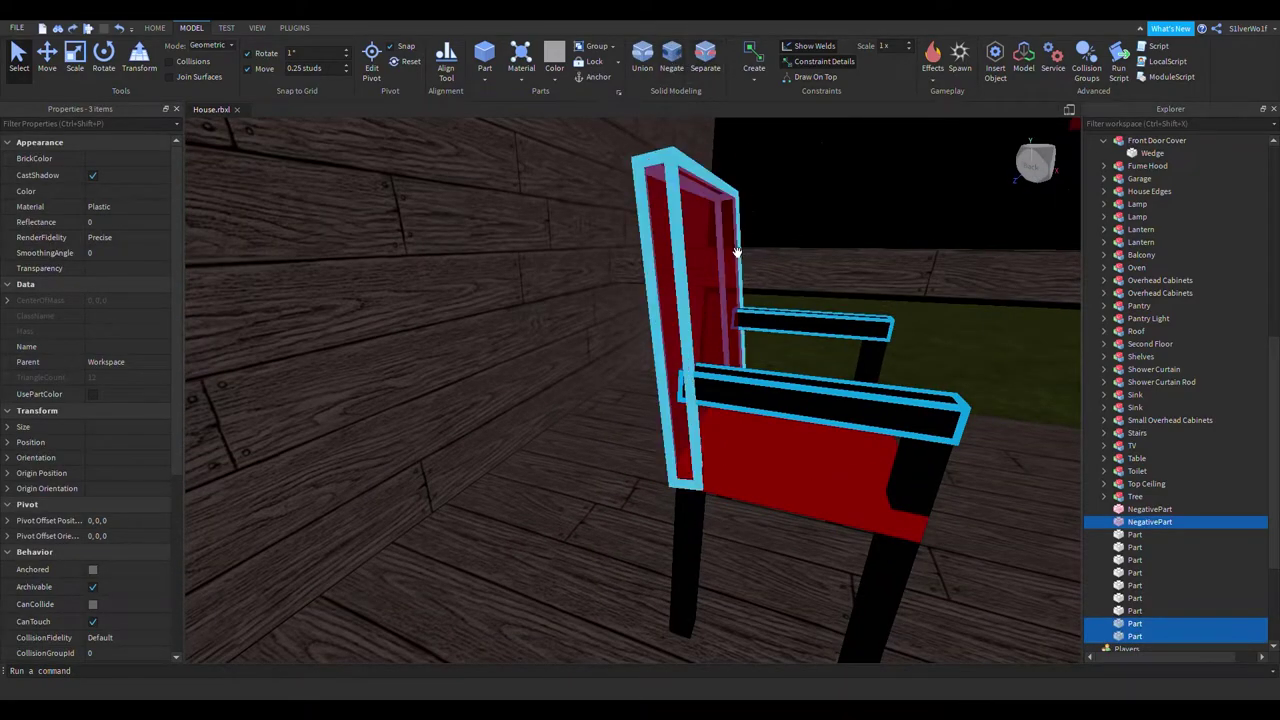
{"action": "left_click", "coordinate": [673, 241]}
{"action": "left_click", "coordinate": [671, 55]}
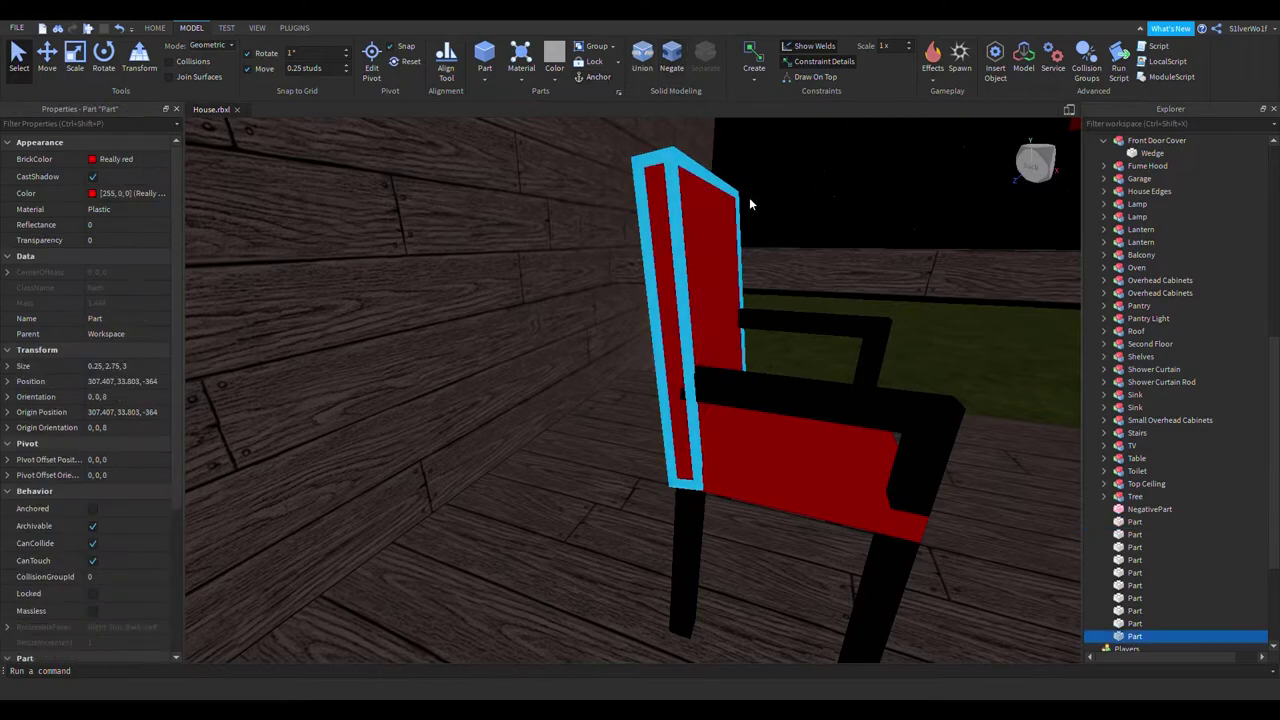
Try to union the solid red backrest with both black armrests
{"action": "left_click", "coordinate": [811, 395]}
{"action": "left_click", "coordinate": [822, 338], "text": "ctrl"}
{"action": "left_click", "coordinate": [642, 76]}
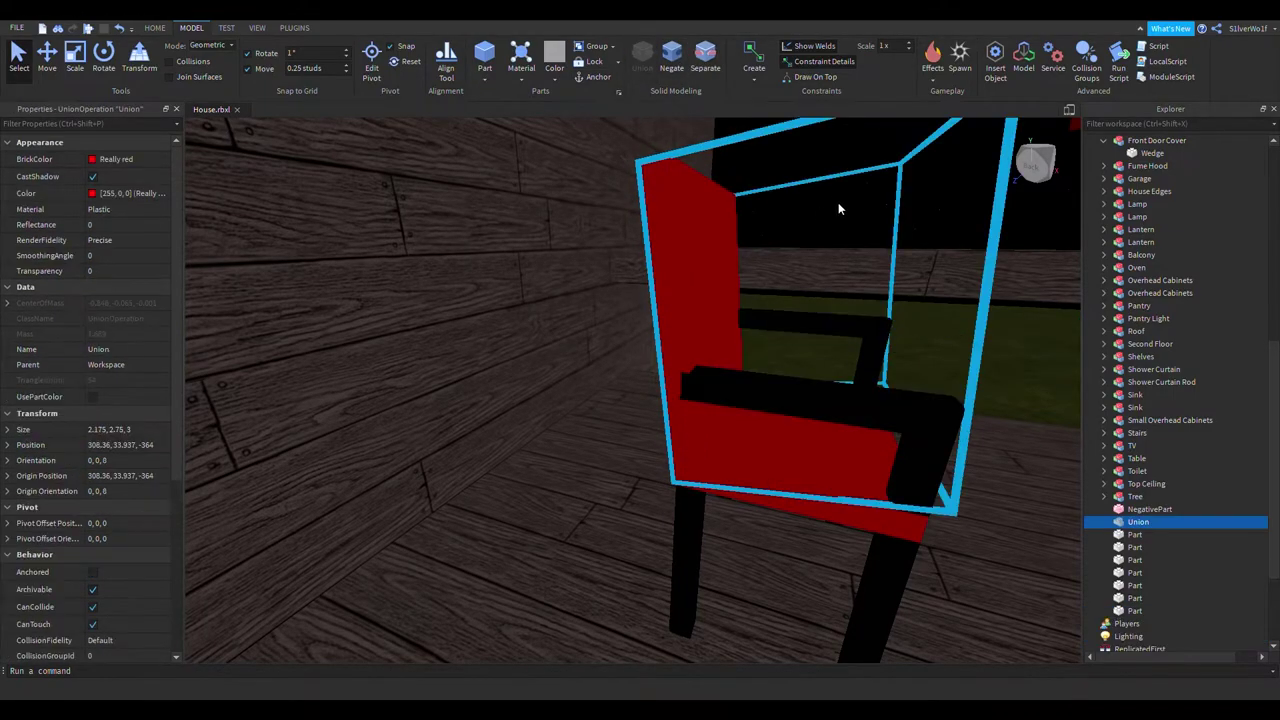
{"action": "left_click", "coordinate": [860, 222]}
{"action": "right_click_drag", "start_coordinate": [906, 256], "coordinate": [871, 243]}
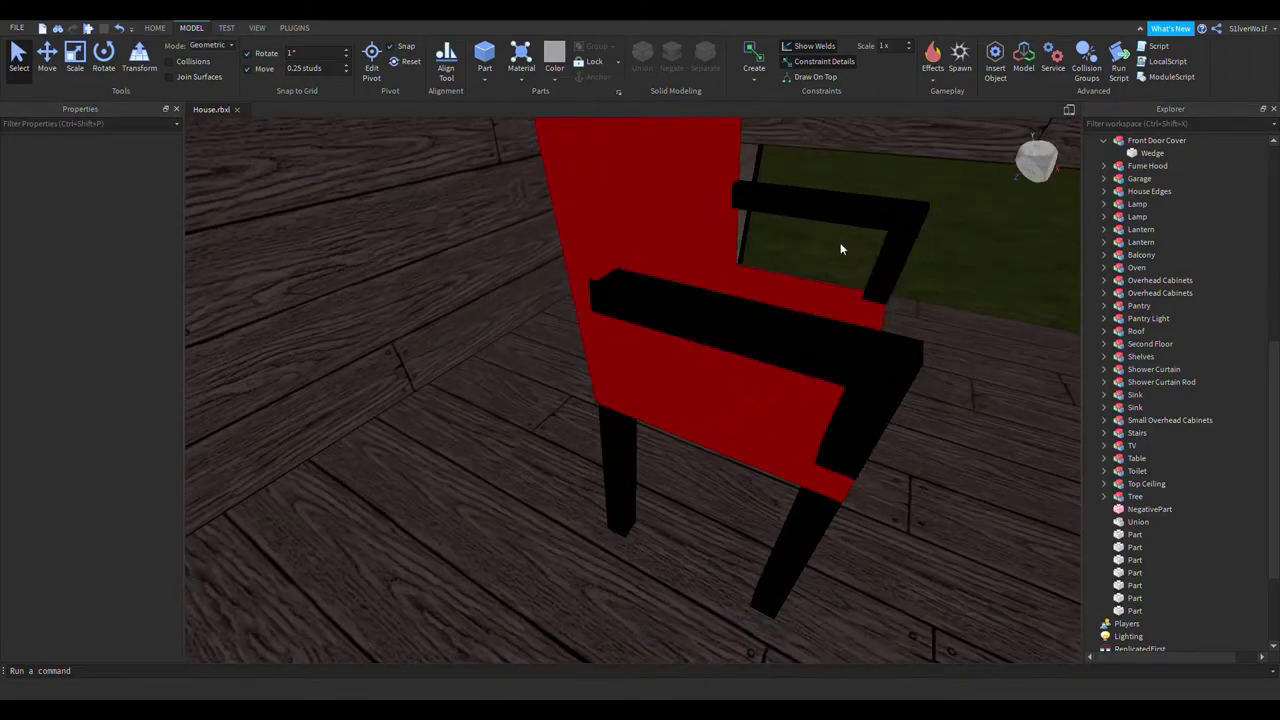
Separate the union of the backrest and armrests back into individual parts
{"action": "left_click", "coordinate": [706, 343]}
{"action": "right_click_drag", "start_coordinate": [777, 231], "coordinate": [800, 238]}
{"action": "key", "text": "s"}
{"action": "left_click", "coordinate": [893, 206]}
{"action": "right_click_drag", "start_coordinate": [848, 335], "coordinate": [848, 334]}
Delete the spare negative backrest floating above the balcony railing
{"action": "left_click", "coordinate": [714, 243]}
{"action": "key", "text": "Delete"}
{"action": "scroll", "coordinate": [720, 446], "scroll_direction": "up", "scroll_amount": 3}
{"action": "scroll", "coordinate": [551, 486], "scroll_direction": "up", "scroll_amount": 5}
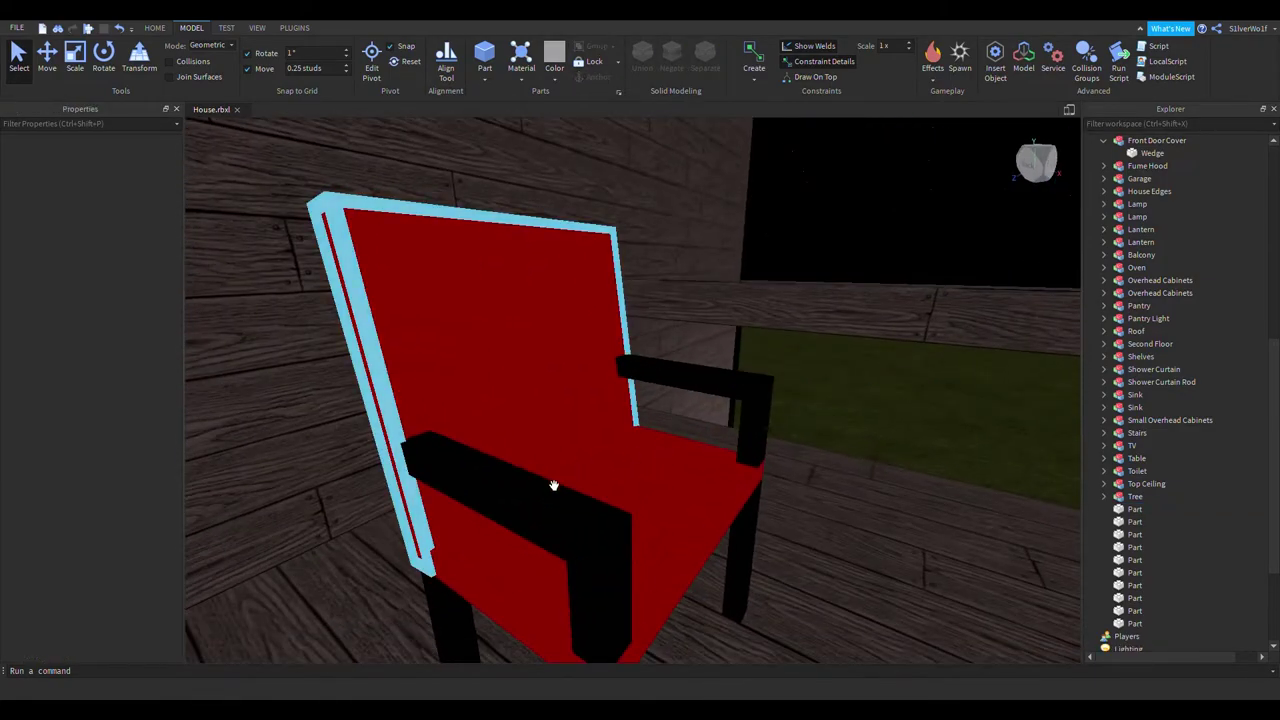
{"action": "left_click", "coordinate": [551, 486]}
{"action": "right_click_drag", "start_coordinate": [680, 491], "coordinate": [680, 491]}
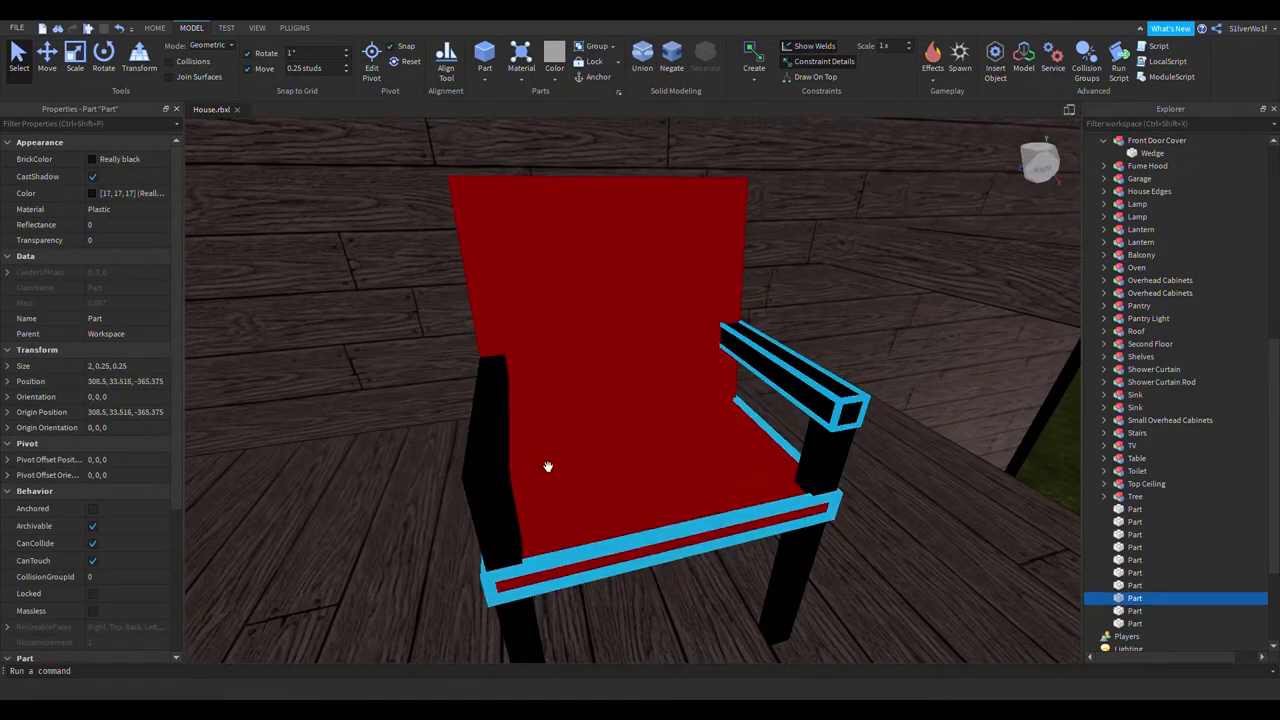
{"action": "key", "text": "a"}
{"action": "right_click_drag", "start_coordinate": [616, 452], "coordinate": [616, 452]}
{"action": "key", "text": "w"}
{"action": "scroll", "coordinate": [616, 452], "scroll_direction": "down", "scroll_amount": 5}
{"action": "key", "text": "w"}
{"action": "key", "text": "w"}
{"action": "scroll", "coordinate": [616, 452], "scroll_direction": "up", "scroll_amount": 3}
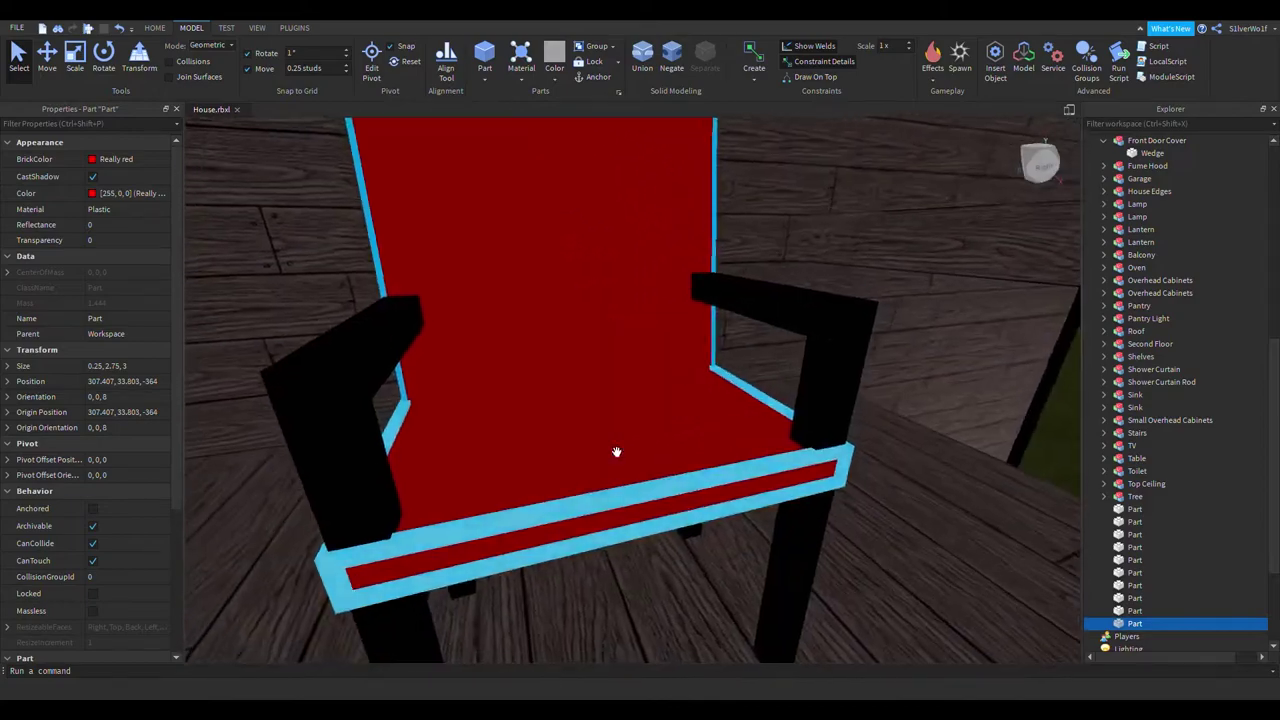
{"action": "scroll", "coordinate": [616, 452], "scroll_direction": "down", "scroll_amount": 5}
{"action": "scroll", "coordinate": [614, 449], "scroll_direction": "up", "scroll_amount": 3}
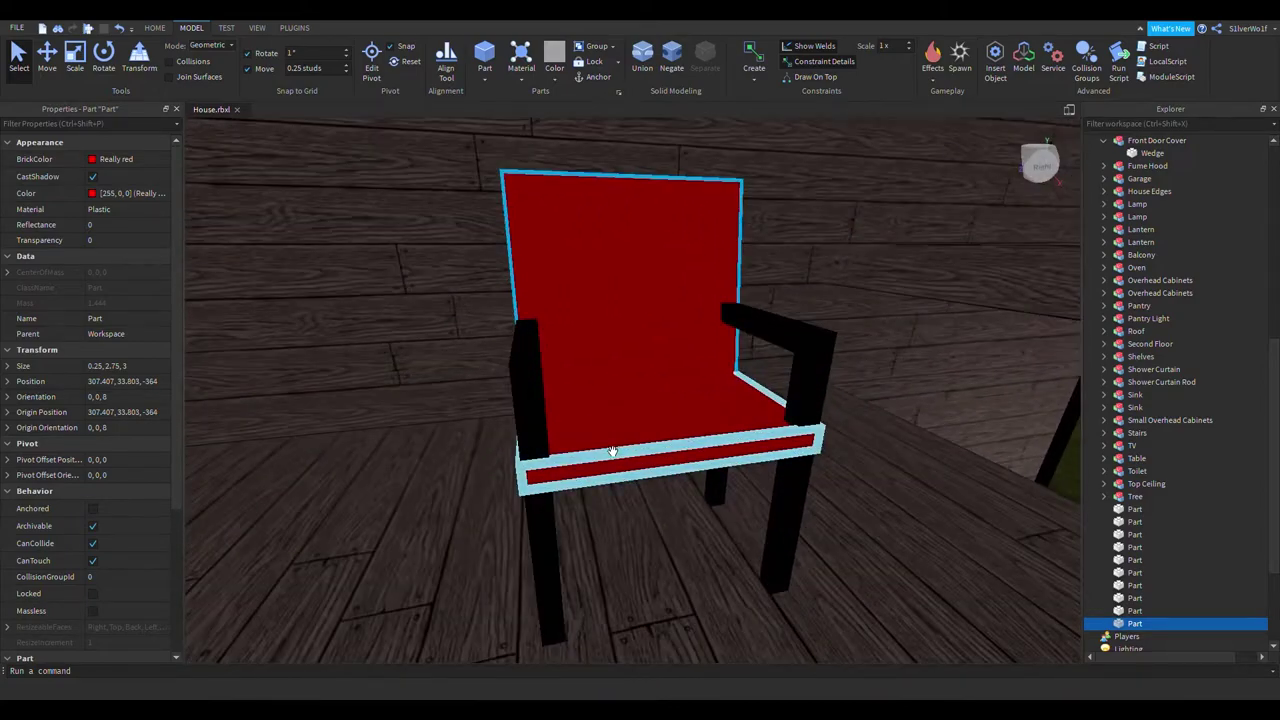
Compare the size and position properties of the front armrest post with those of the chair leg beneath it
{"action": "left_click", "coordinate": [731, 571]}
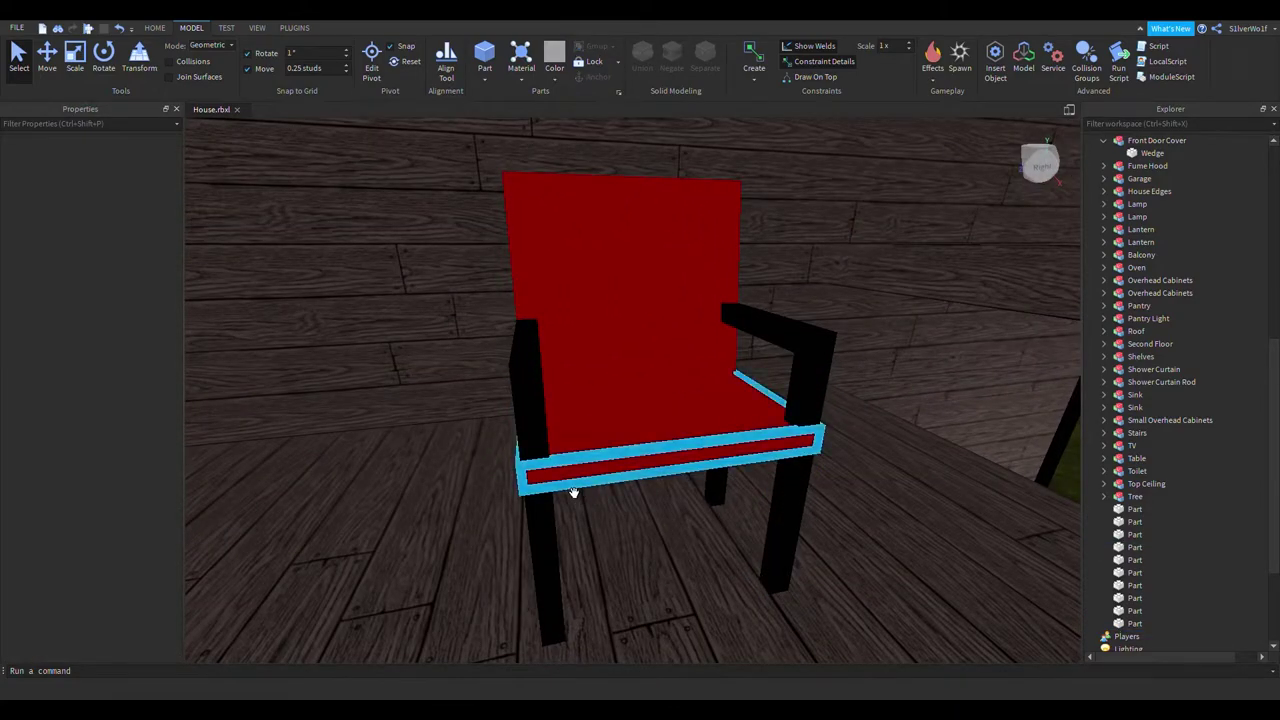
{"action": "left_click", "coordinate": [548, 453]}
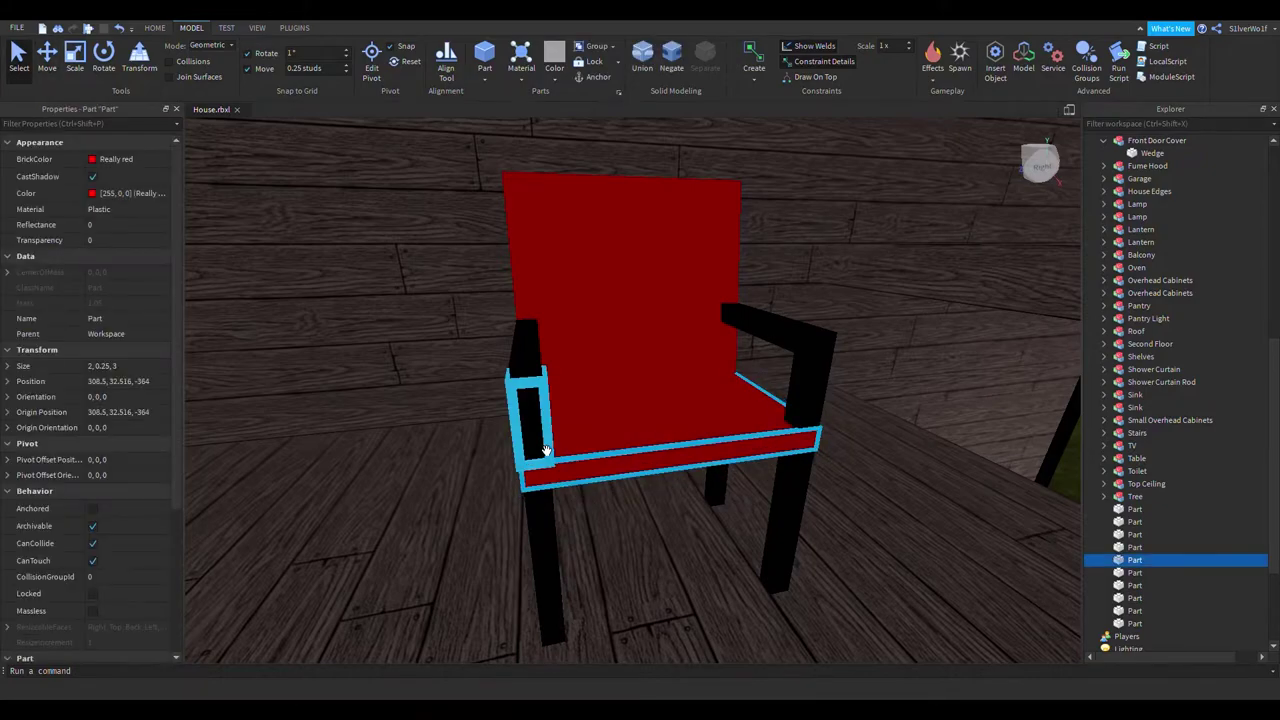
{"action": "left_click", "coordinate": [545, 445]}
{"action": "left_click", "coordinate": [577, 560]}
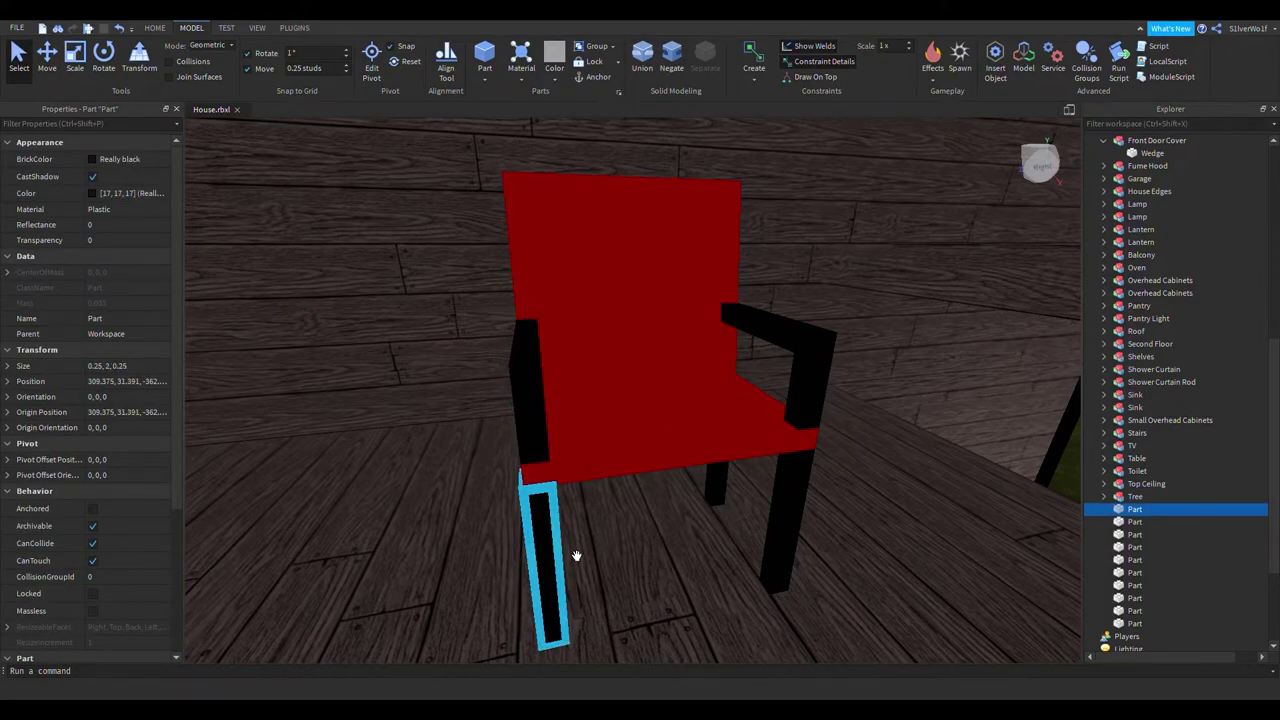
{"action": "left_click", "coordinate": [553, 430]}
{"action": "left_click", "coordinate": [555, 556]}
{"action": "left_click", "coordinate": [551, 440]}
{"action": "mouse_move", "coordinate": [192, 383]}
{"action": "left_mouse_down"}
{"action": "mouse_move", "coordinate": [229, 383]}
{"action": "mouse_move", "coordinate": [209, 385]}
{"action": "left_mouse_up"}
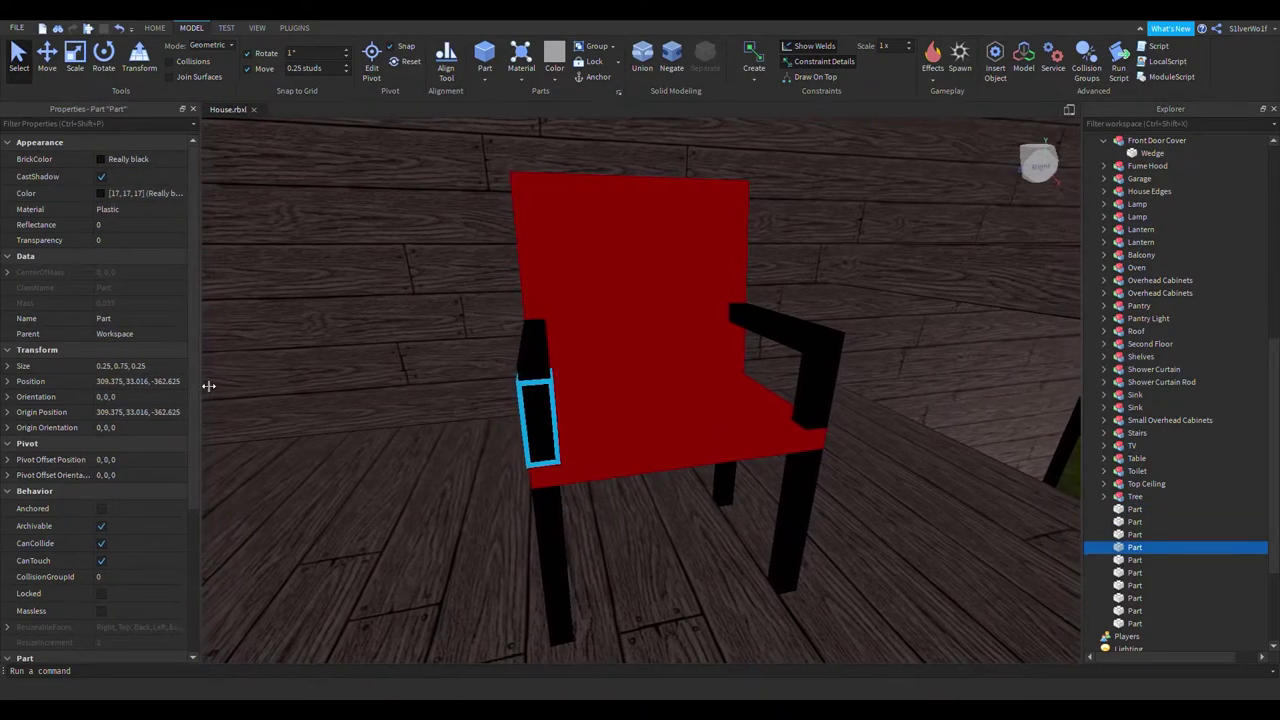
{"action": "left_click", "coordinate": [566, 548]}
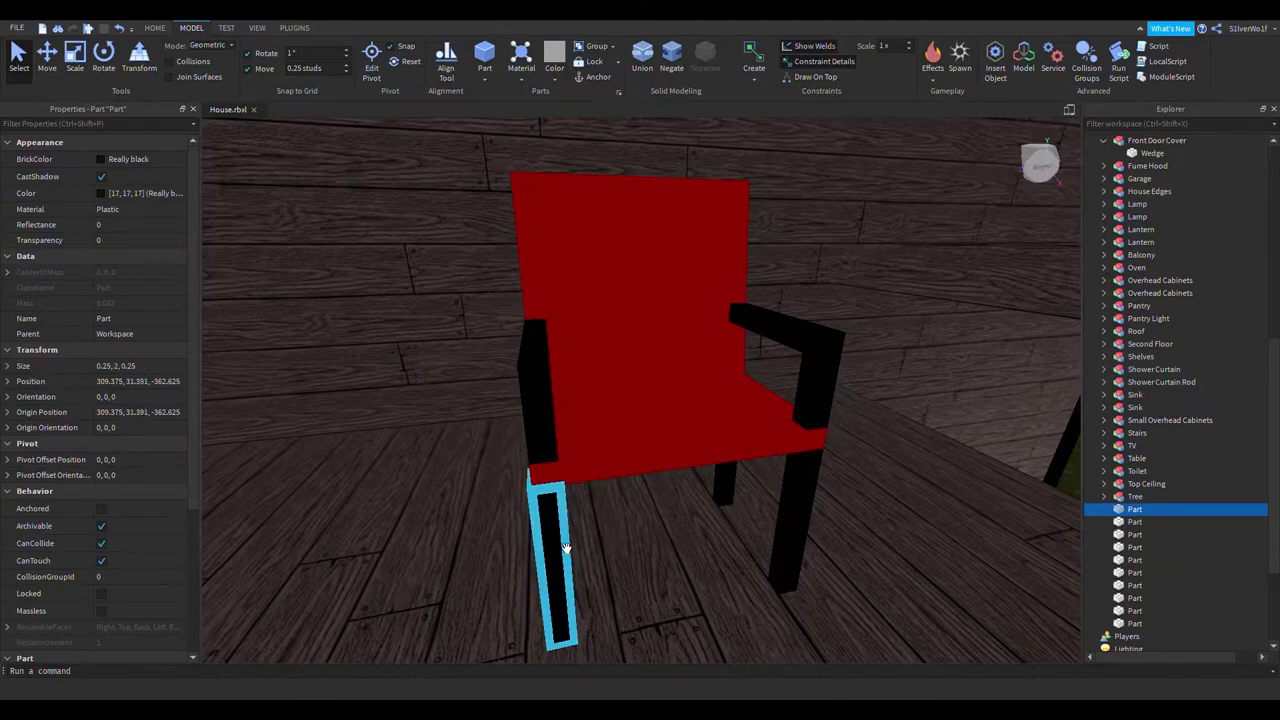
{"action": "left_click", "coordinate": [550, 452]}
{"action": "left_click", "coordinate": [563, 556]}
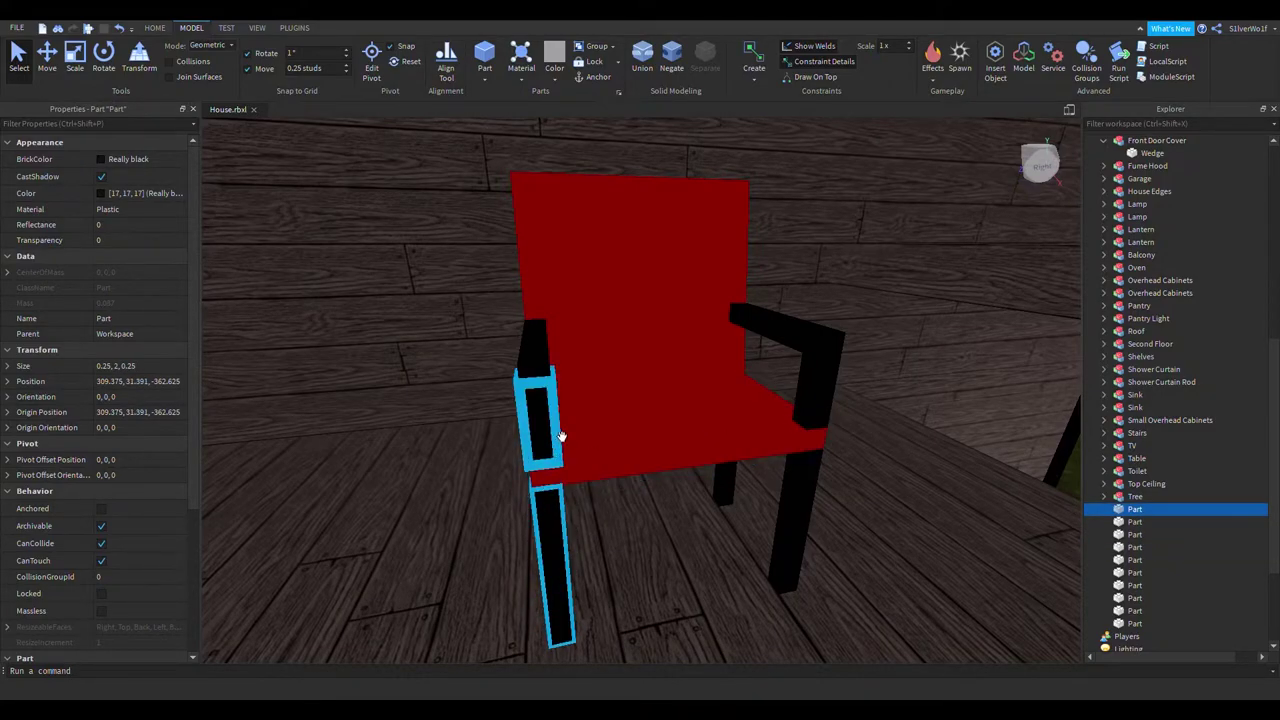
{"action": "left_click", "coordinate": [560, 317]}
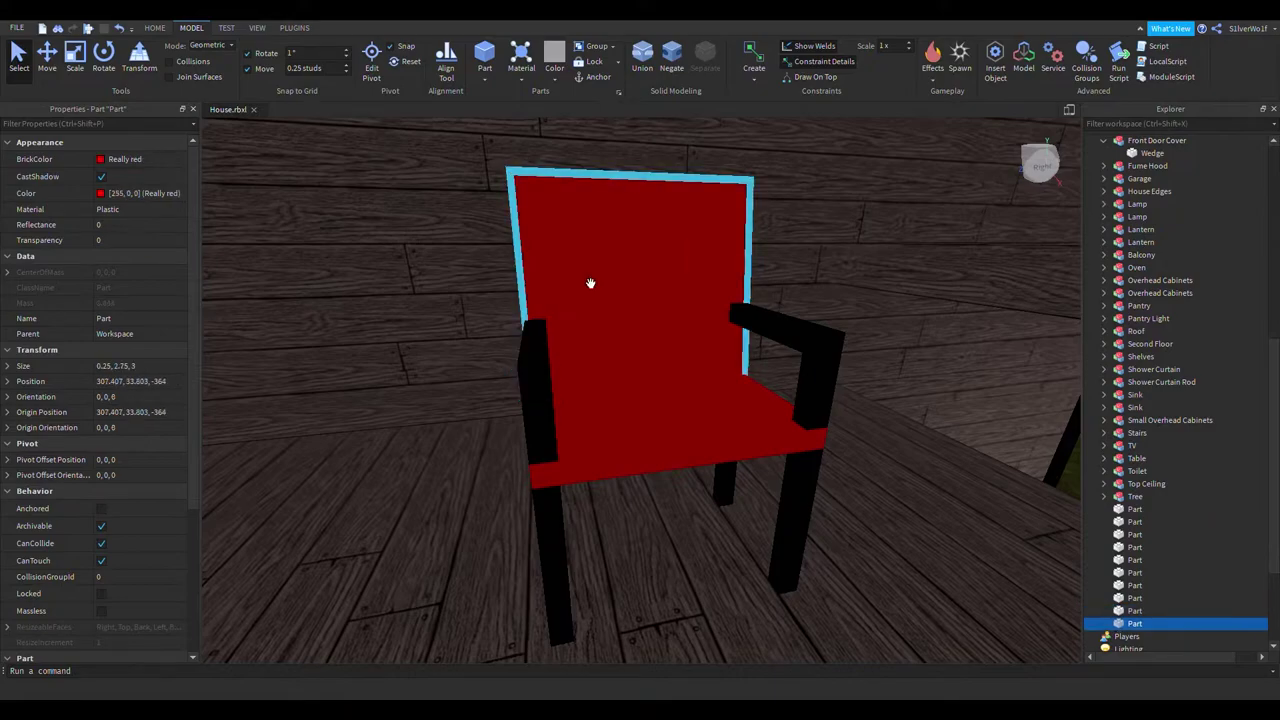
{"action": "left_click", "coordinate": [538, 362]}
{"action": "left_click", "coordinate": [815, 358], "text": "ctrl"}
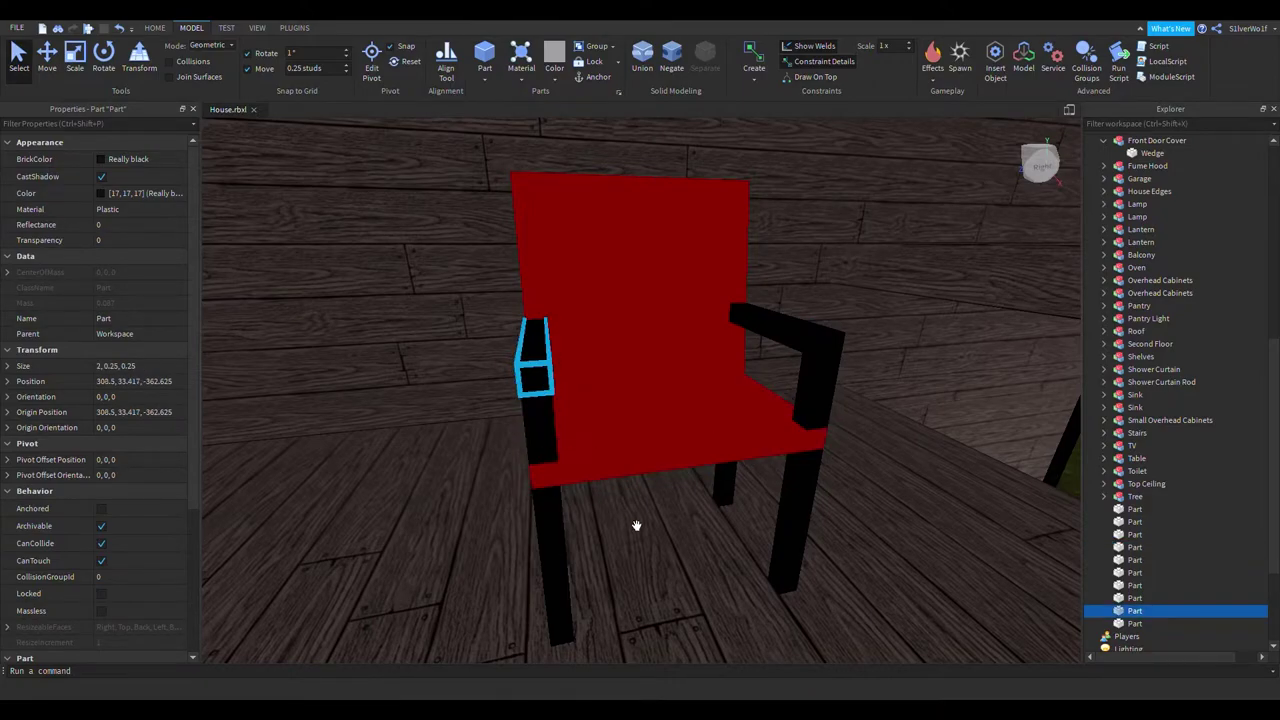
{"action": "right_click_drag", "start_coordinate": [737, 548], "coordinate": [858, 406]}
{"action": "left_click", "coordinate": [780, 275]}
{"action": "right_click_drag", "start_coordinate": [780, 282], "coordinate": [700, 371]}
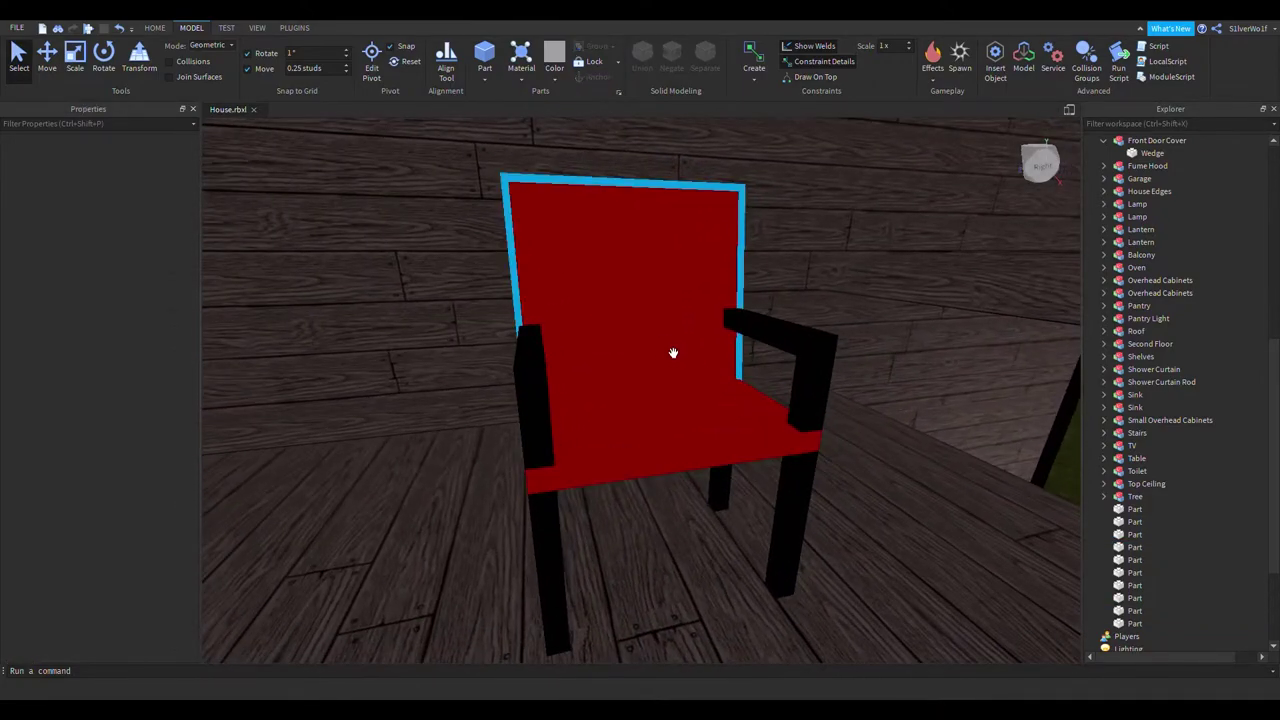
{"action": "left_click", "coordinate": [680, 478]}
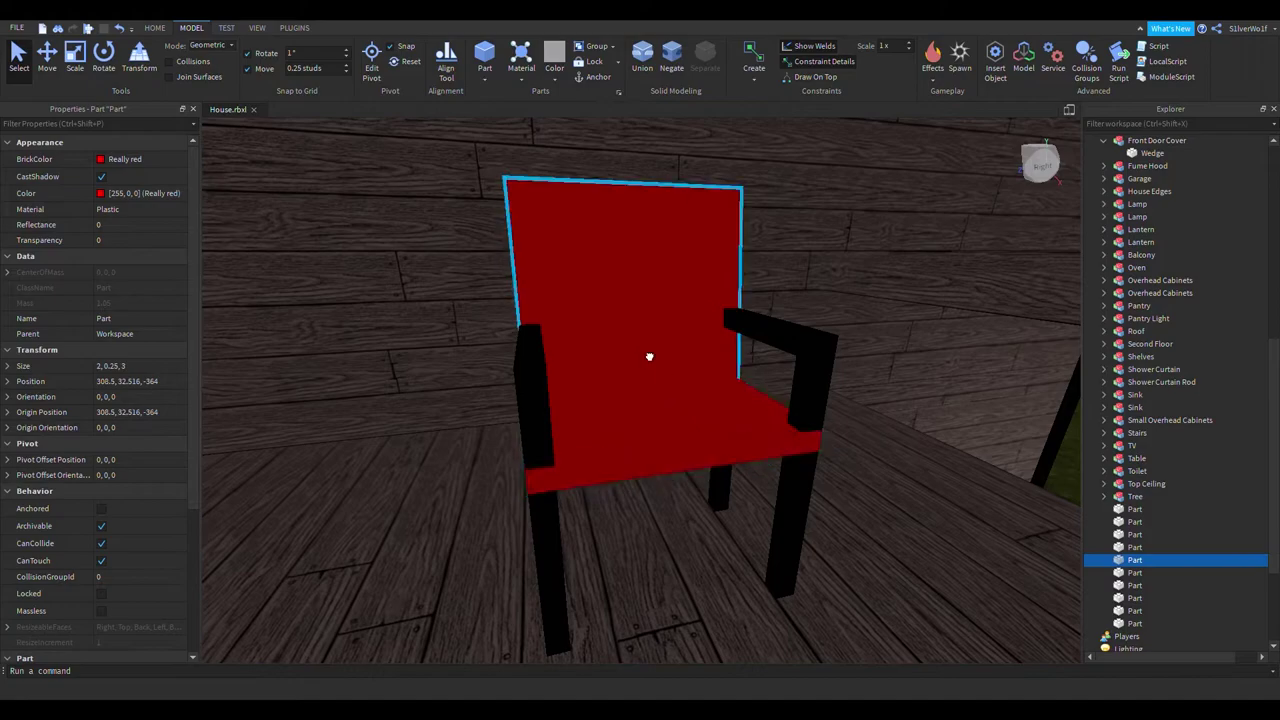
{"action": "left_click", "coordinate": [634, 343]}
{"action": "left_click", "coordinate": [634, 443]}
{"action": "left_click", "coordinate": [656, 397]}
{"action": "left_click", "coordinate": [659, 471]}
{"action": "right_click_drag", "start_coordinate": [659, 472], "coordinate": [664, 478]}
{"action": "left_click", "coordinate": [789, 190]}
{"action": "right_click_drag", "start_coordinate": [789, 192], "coordinate": [768, 342]}
{"action": "scroll", "coordinate": [788, 338], "scroll_direction": "up", "scroll_amount": 3}
{"action": "scroll", "coordinate": [788, 338], "scroll_direction": "down", "scroll_amount": 3}
Duplicate the chair's red backrest and move the copy clear of the chair, to about 309.1, 36.8, -364
{"action": "left_click", "coordinate": [621, 450]}
{"action": "right_click_drag", "start_coordinate": [690, 468], "coordinate": [692, 469]}
{"action": "scroll", "coordinate": [692, 469], "scroll_direction": "up", "scroll_amount": 3}
{"action": "key", "text": "f"}
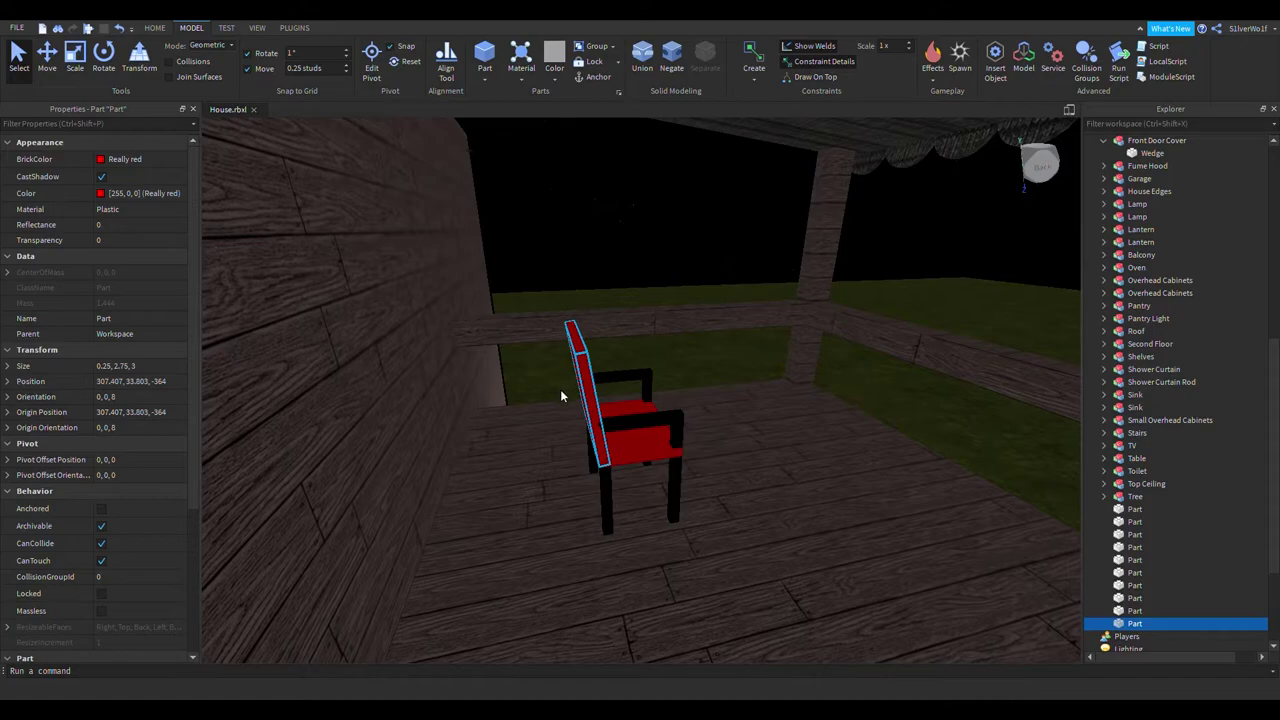
{"action": "key", "text": "ctrl+d"}
{"action": "key", "text": "ctrl+3"}
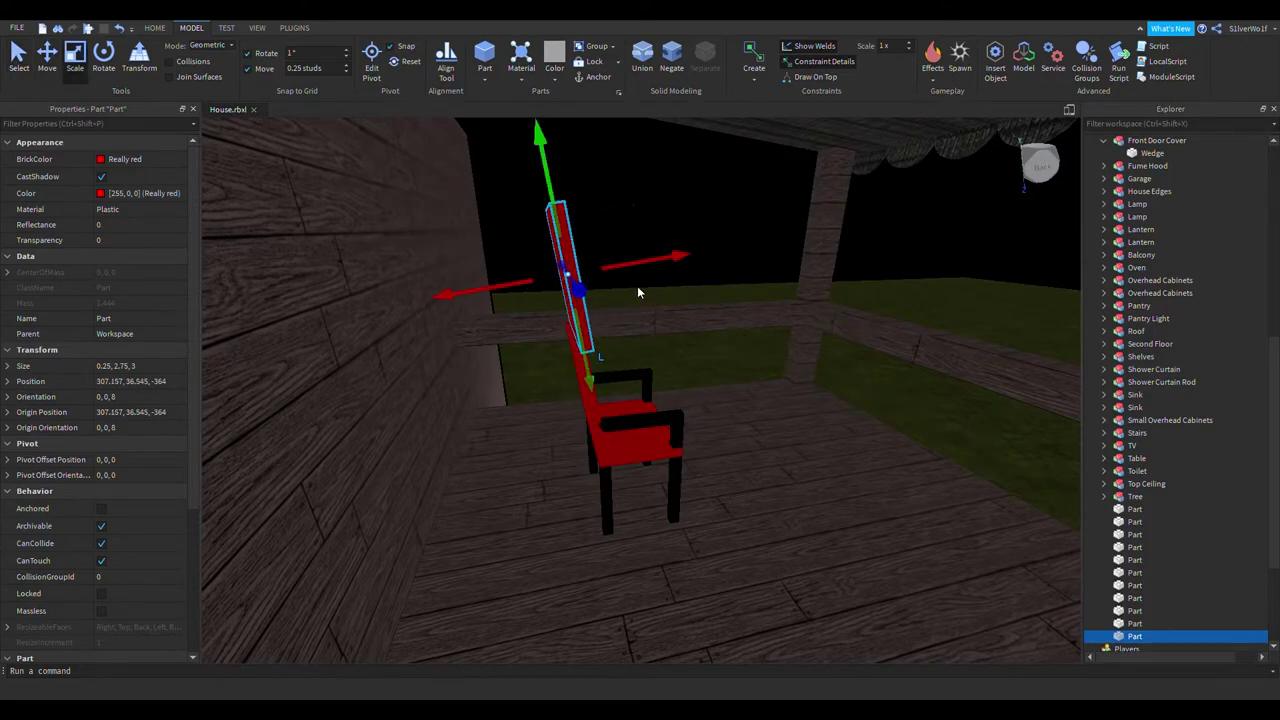
{"action": "left_click_drag", "start_coordinate": [635, 262], "coordinate": [718, 248]}
{"action": "scroll", "coordinate": [597, 391], "scroll_direction": "up", "scroll_amount": 2}
Copy the Position value of the original backrest at the chair
{"action": "left_click", "coordinate": [562, 397]}
{"action": "right_click_drag", "start_coordinate": [651, 449], "coordinate": [743, 443]}
{"action": "left_click", "coordinate": [130, 381]}
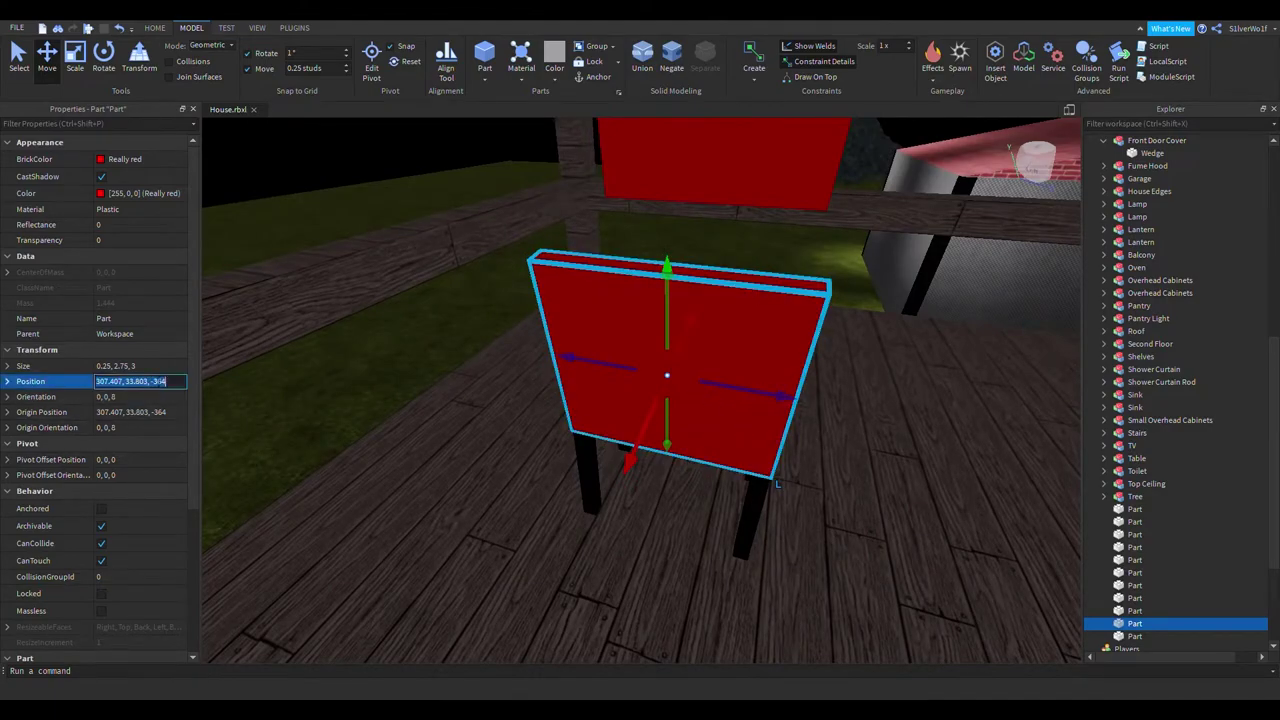
{"action": "left_click", "coordinate": [747, 373]}
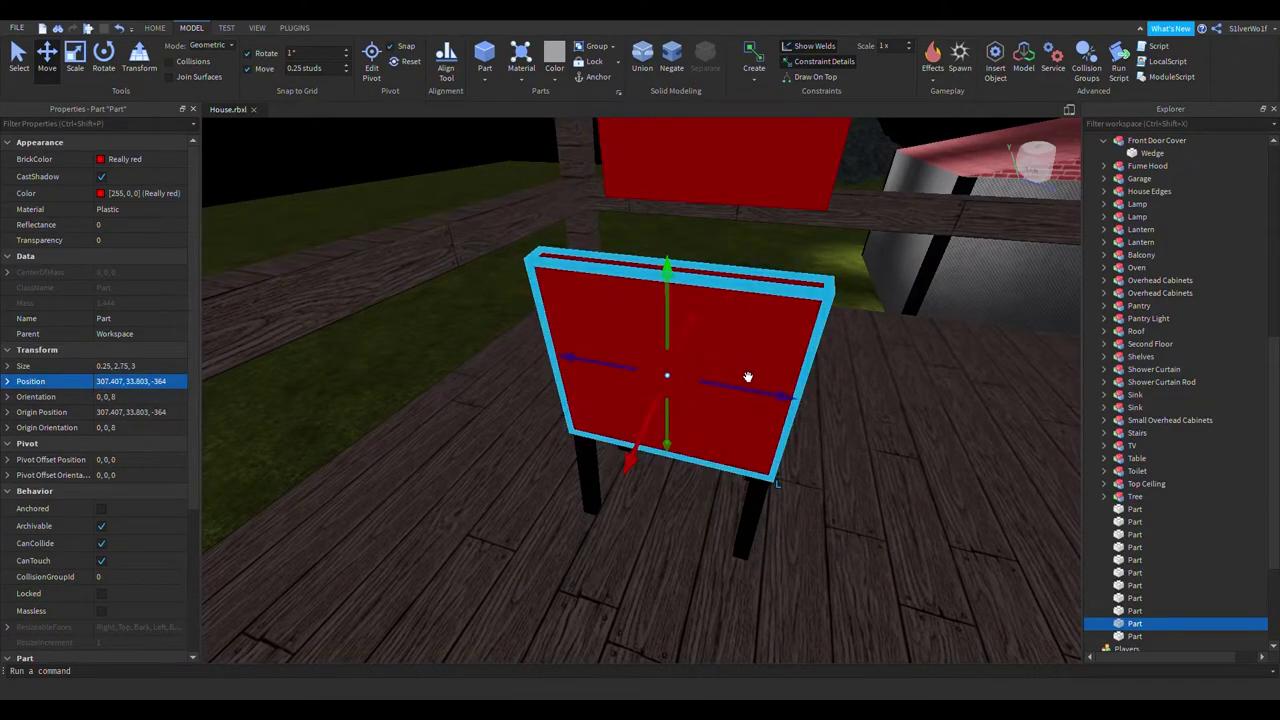
Widen the original backrest to 3.5 studs by extending both sides equally by 0.25 studs, and negate it
{"action": "key", "text": "ctrl+3"}
{"action": "left_click_drag", "start_coordinate": [829, 406], "coordinate": [849, 409]}
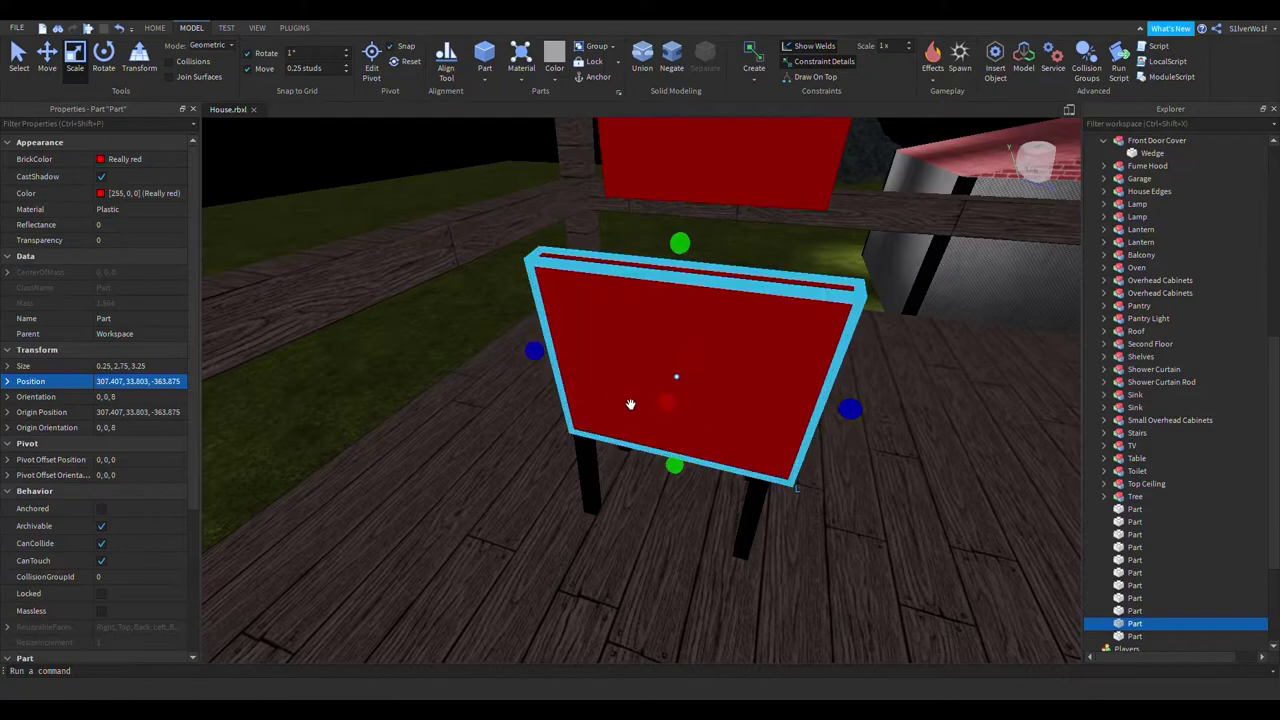
{"action": "left_click_drag", "start_coordinate": [535, 356], "coordinate": [528, 358]}
{"action": "right_click_drag", "start_coordinate": [536, 377], "coordinate": [698, 474]}
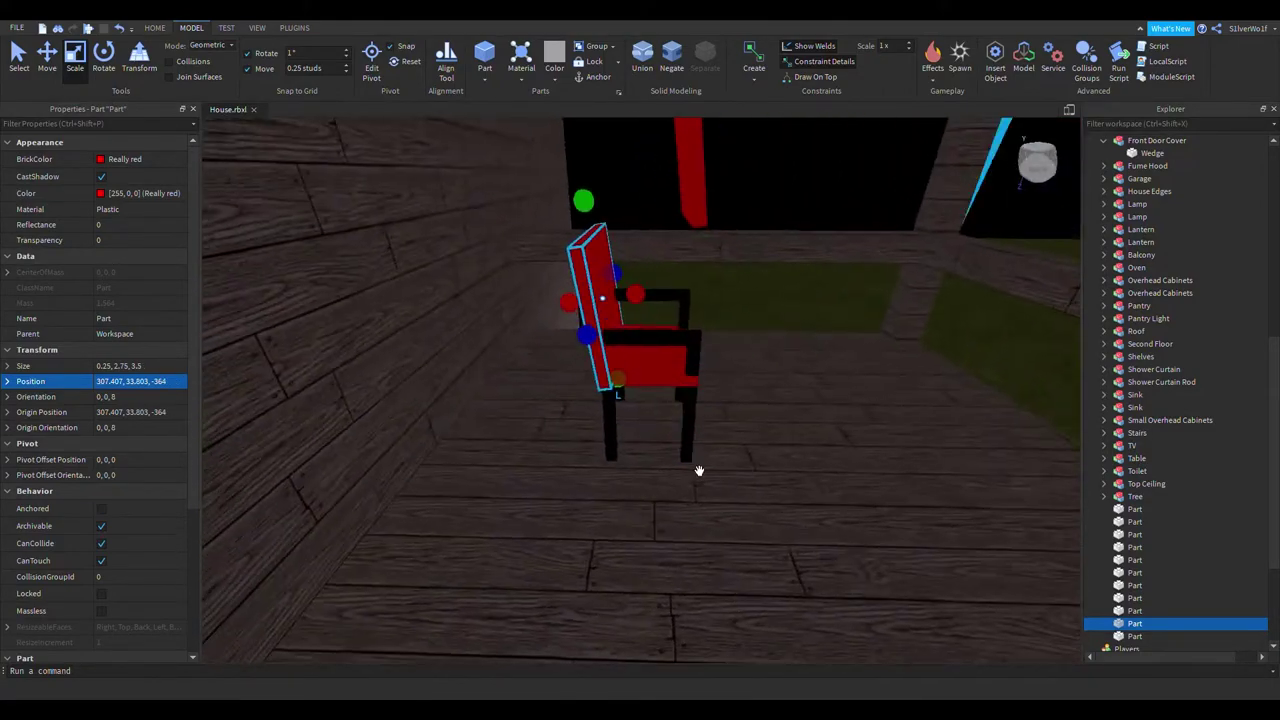
{"action": "left_click", "coordinate": [671, 62]}
Union the widened negative backrest with both armrests to trim their rear ends
{"action": "scroll", "coordinate": [728, 317], "scroll_direction": "up", "scroll_amount": 5}
{"action": "left_click", "coordinate": [678, 306]}
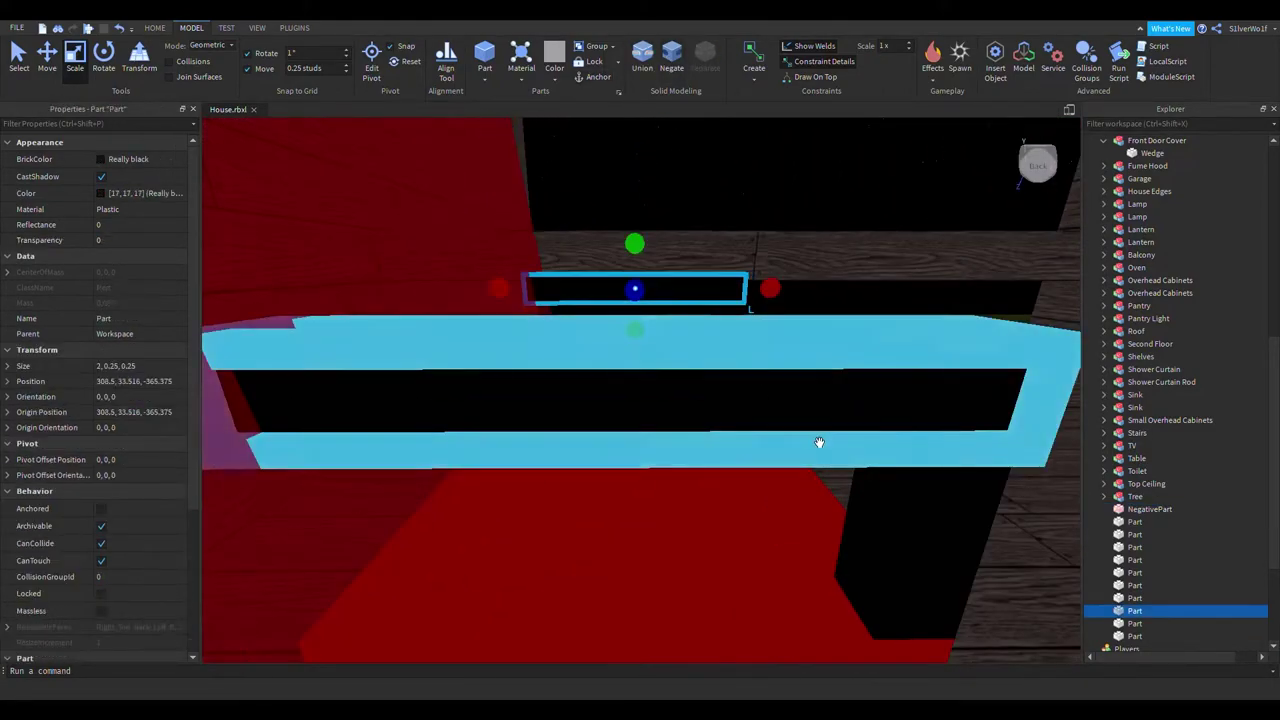
{"action": "scroll", "coordinate": [815, 440], "scroll_direction": "down", "scroll_amount": 5}
{"action": "left_click", "coordinate": [671, 425], "text": "ctrl"}
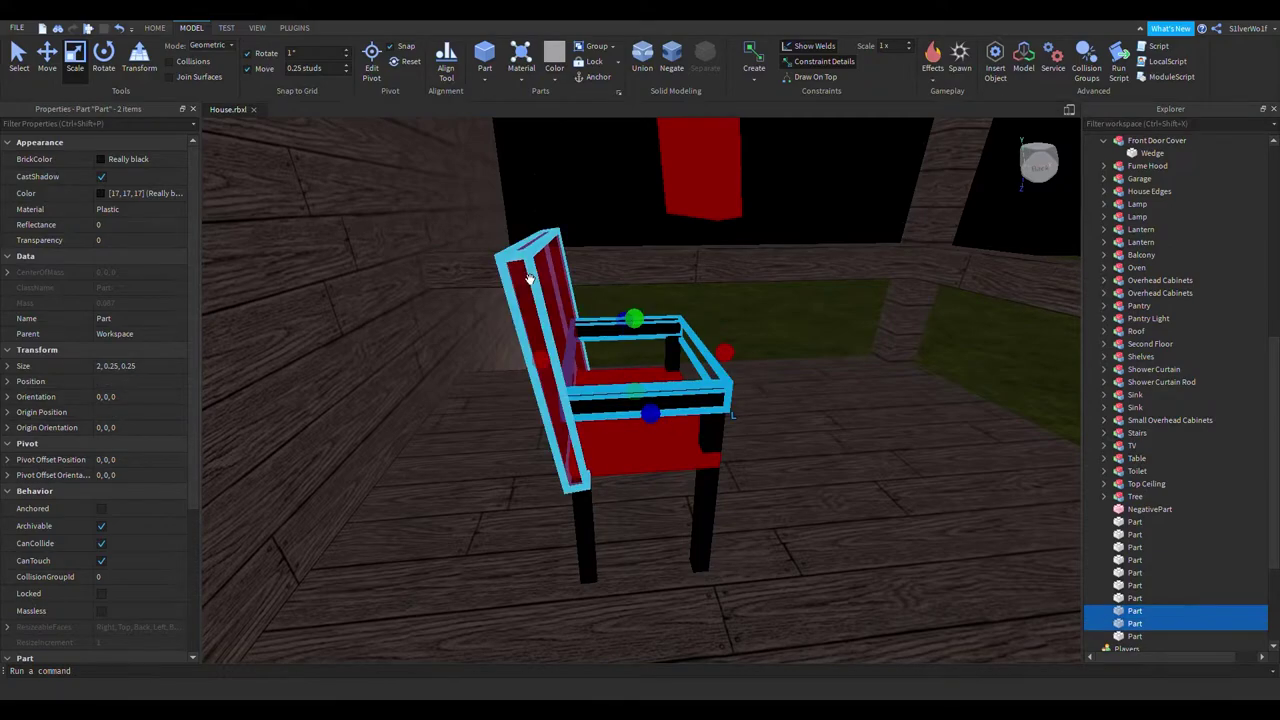
{"action": "left_click", "coordinate": [530, 292], "text": "ctrl"}
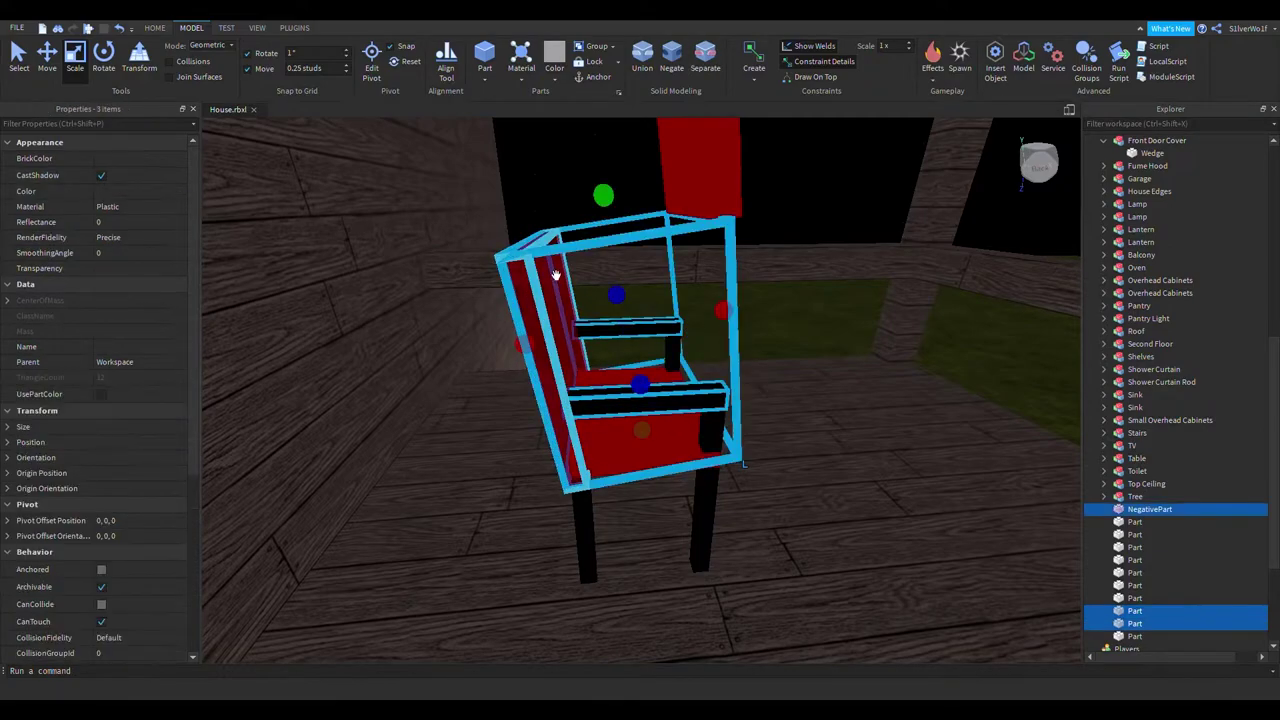
{"action": "left_click", "coordinate": [641, 60]}
{"action": "scroll", "coordinate": [594, 177], "scroll_direction": "down", "scroll_amount": 3}
Place the spare red backrest on the chair by setting its Position to 307.407, 33.803, -364
{"action": "left_click", "coordinate": [700, 165]}
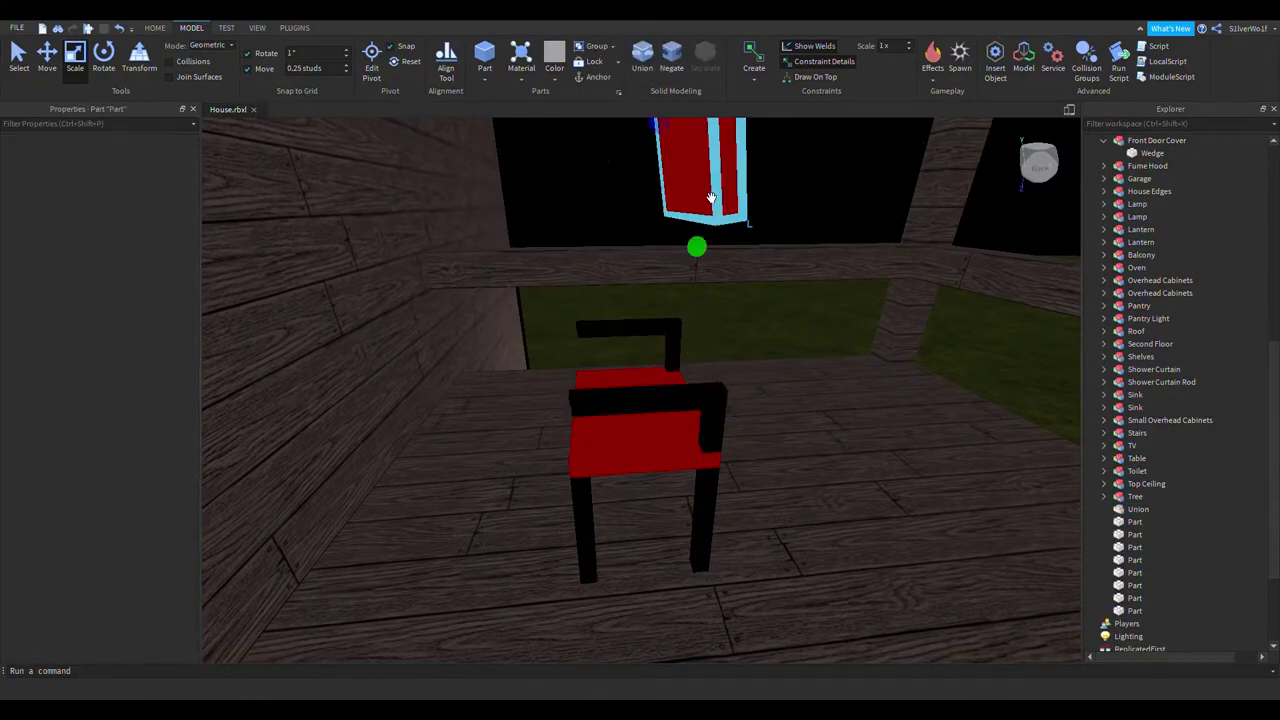
{"action": "left_click", "coordinate": [130, 381]}
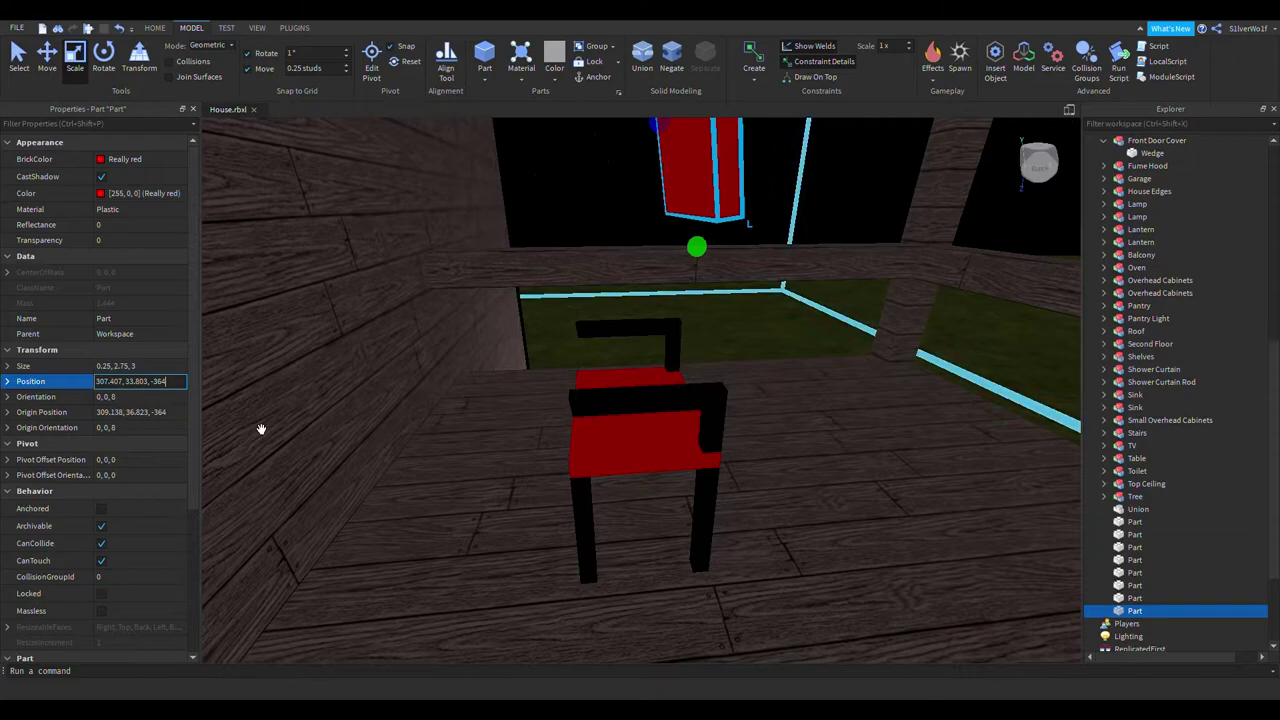
{"action": "type", "text": "307.407, 33.803, -364"}
{"action": "key", "text": "Return"}
{"action": "left_click", "coordinate": [643, 174]}
{"action": "scroll", "coordinate": [737, 318], "scroll_direction": "up", "scroll_amount": 4}
{"action": "scroll", "coordinate": [737, 318], "scroll_direction": "down", "scroll_amount": 4}
{"action": "right_click_drag", "start_coordinate": [737, 318], "coordinate": [848, 186]}
{"action": "right_click_drag", "start_coordinate": [636, 482], "coordinate": [636, 482]}
Try to union the trimmed armrests with all the remaining chair parts, and inspect the merged chair
{"action": "left_click", "coordinate": [1135, 510]}
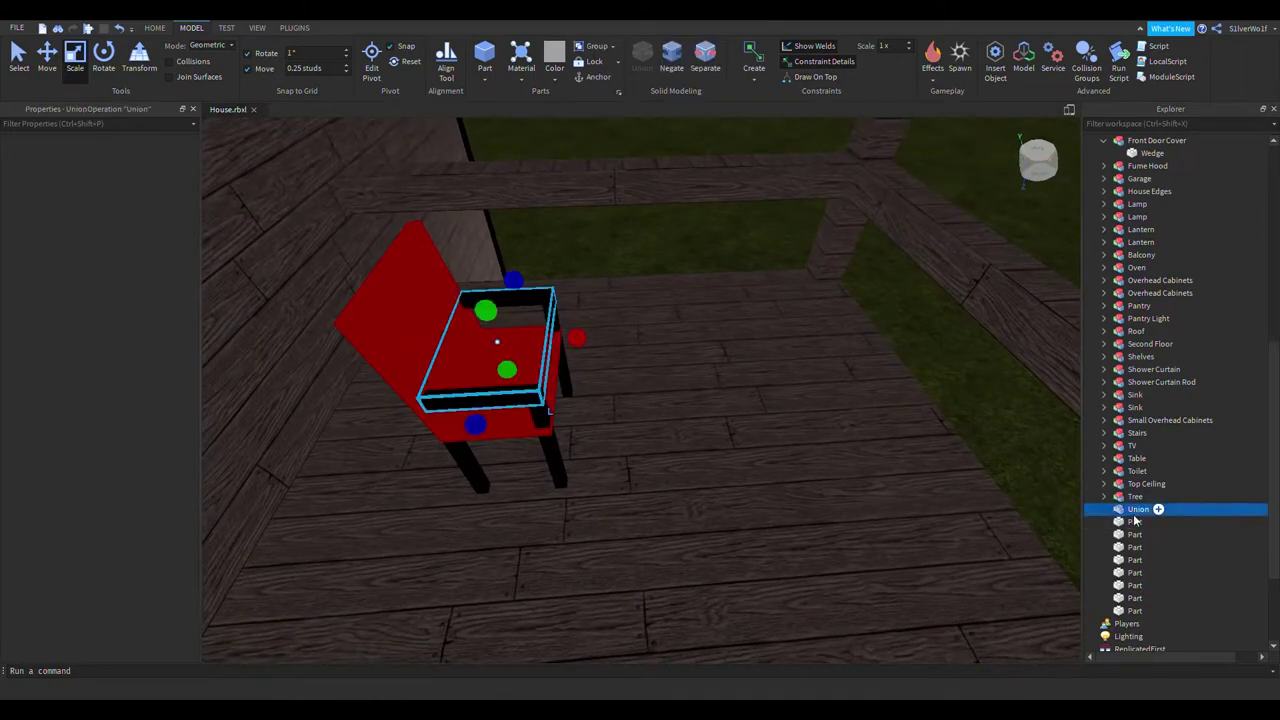
{"action": "left_click", "coordinate": [1135, 610], "text": "shift"}
{"action": "left_click", "coordinate": [644, 63]}
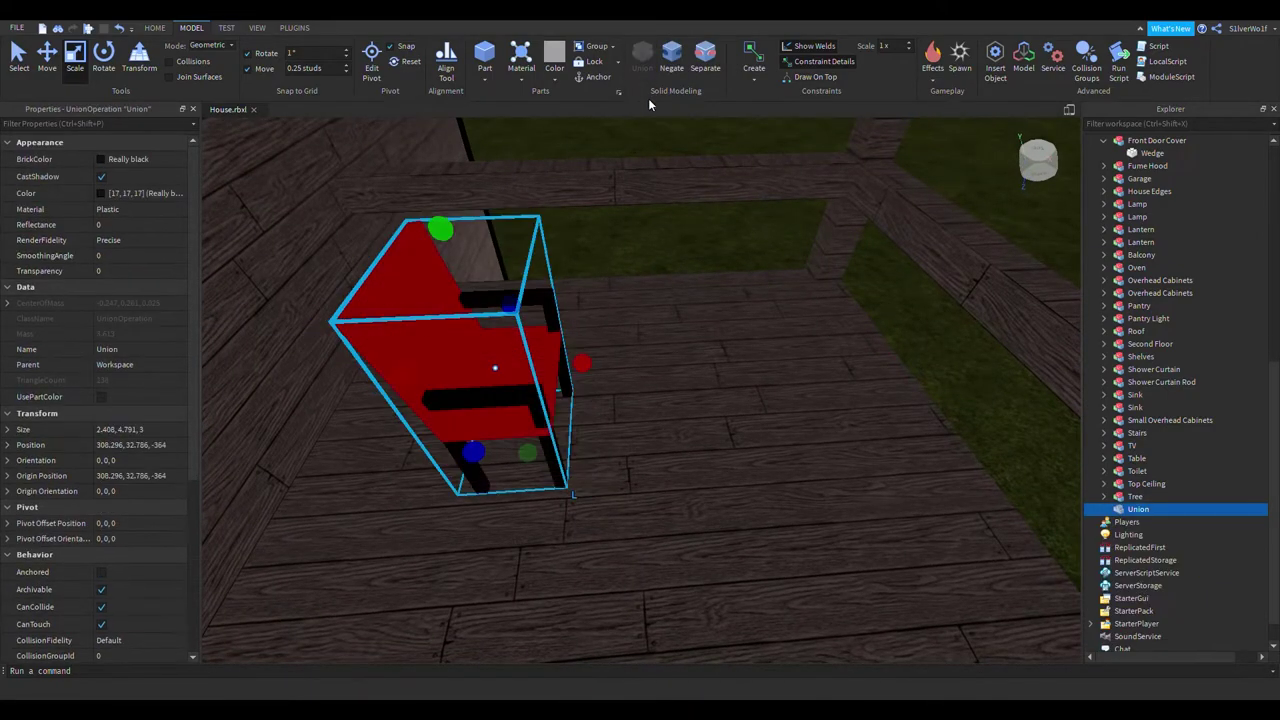
{"action": "left_click", "coordinate": [711, 371]}
{"action": "right_click_drag", "start_coordinate": [711, 371], "coordinate": [690, 355]}
{"action": "right_click_drag", "start_coordinate": [723, 497], "coordinate": [696, 413]}
{"action": "left_click", "coordinate": [620, 413]}
{"action": "scroll", "coordinate": [616, 414], "scroll_direction": "up", "scroll_amount": 5}
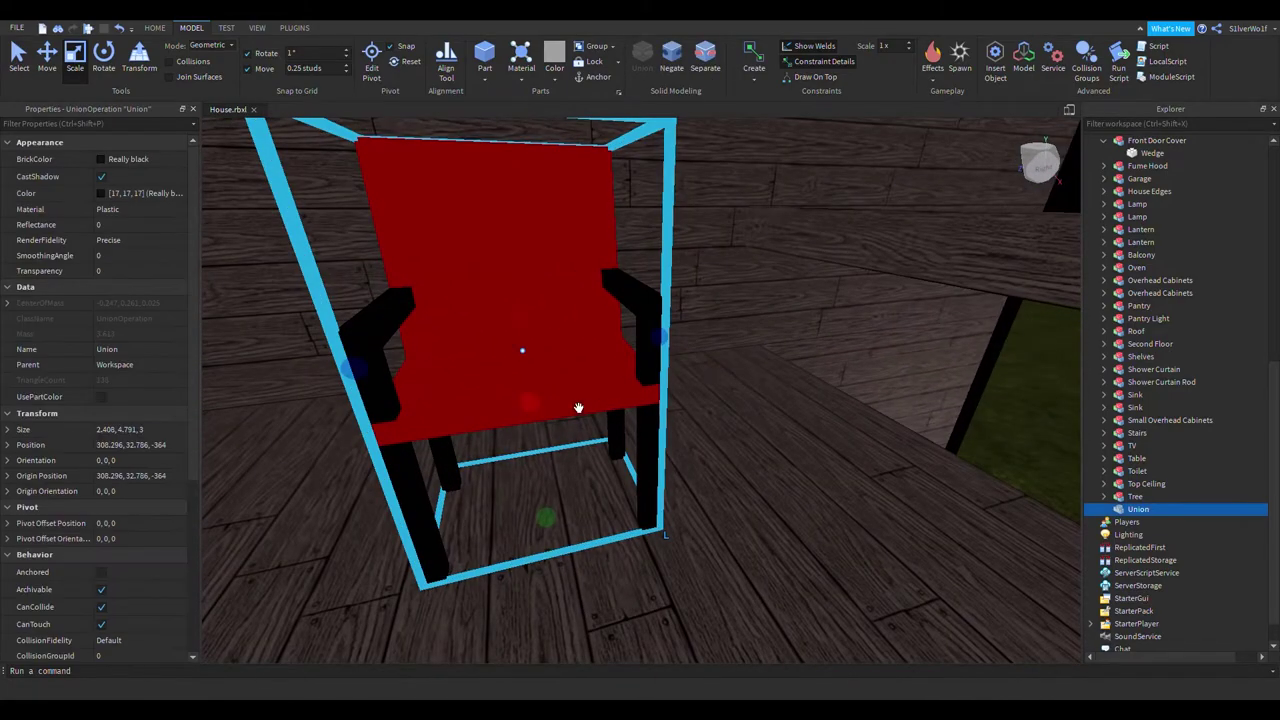
Separate the whole-chair union back into its parts and select only the red seat
{"action": "key", "text": "ctrl+shift+u"}
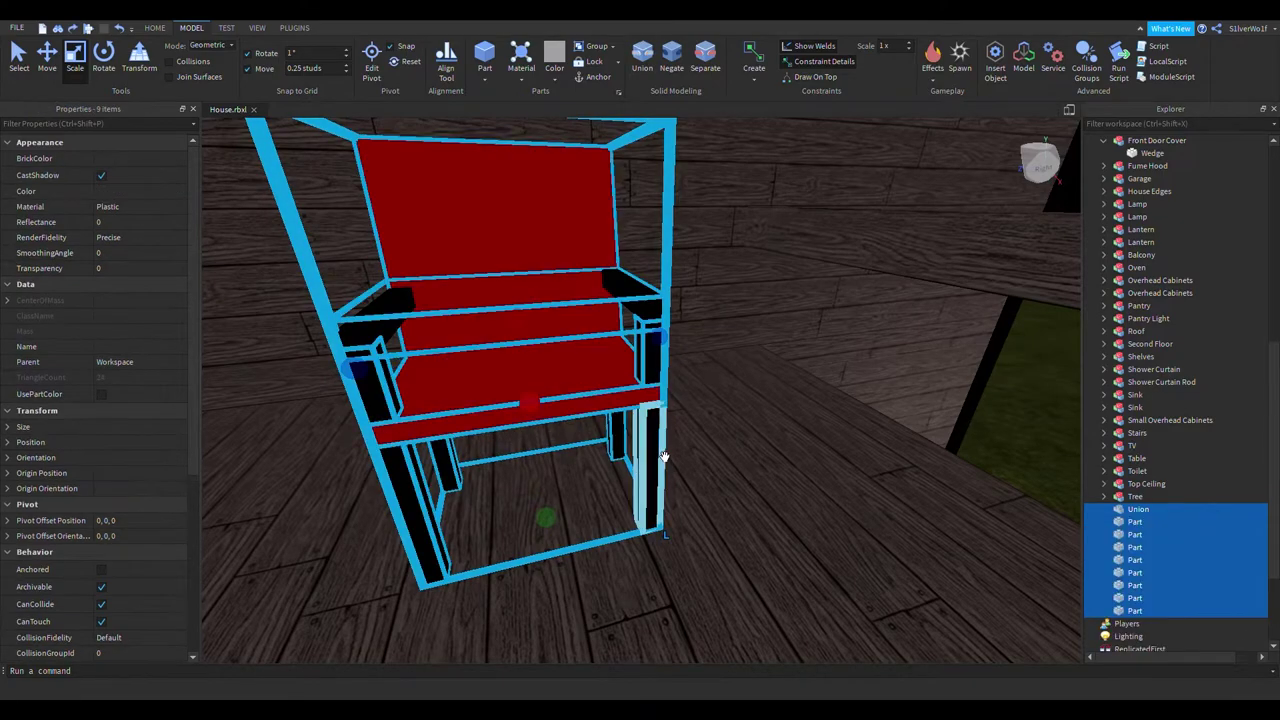
{"action": "left_click", "coordinate": [691, 407]}
{"action": "left_click", "coordinate": [560, 420]}
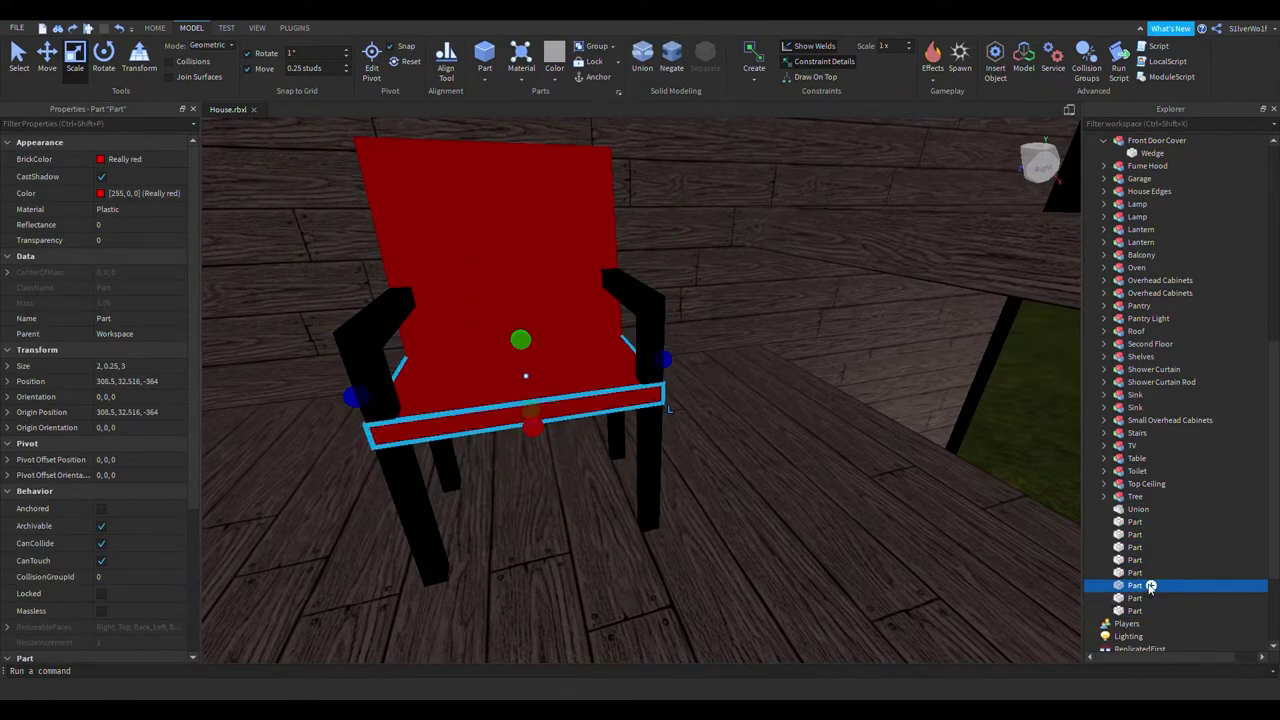
Insert a Seat object inside the red seat part and scale it on the chair to 1.75 × 0.25 × 2 studs
{"action": "scroll", "coordinate": [914, 357], "scroll_direction": "down", "scroll_amount": 4}
{"action": "right_click_drag", "start_coordinate": [914, 357], "coordinate": [936, 373]}
{"action": "left_click_drag", "start_coordinate": [757, 350], "coordinate": [641, 410]}
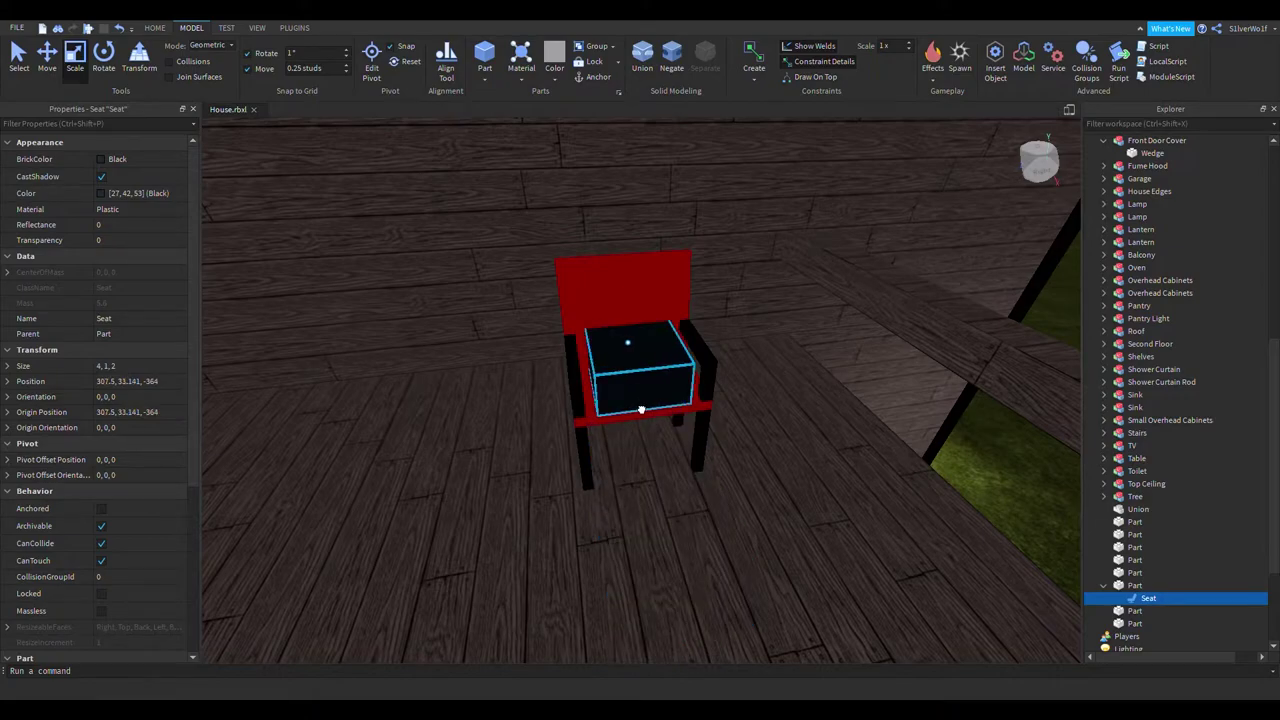
{"action": "right_click_drag", "start_coordinate": [843, 401], "coordinate": [843, 401]}
{"action": "left_click_drag", "start_coordinate": [763, 373], "coordinate": [707, 380]}
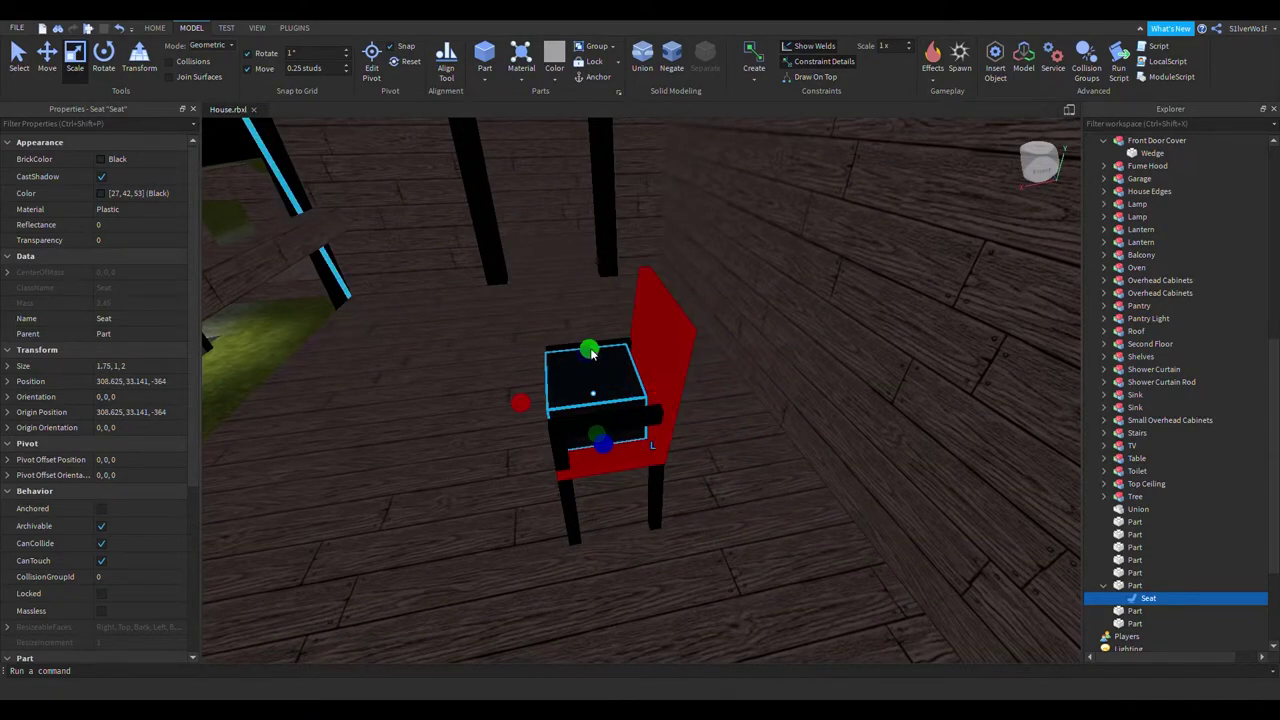
{"action": "right_click_drag", "start_coordinate": [723, 517], "coordinate": [723, 517]}
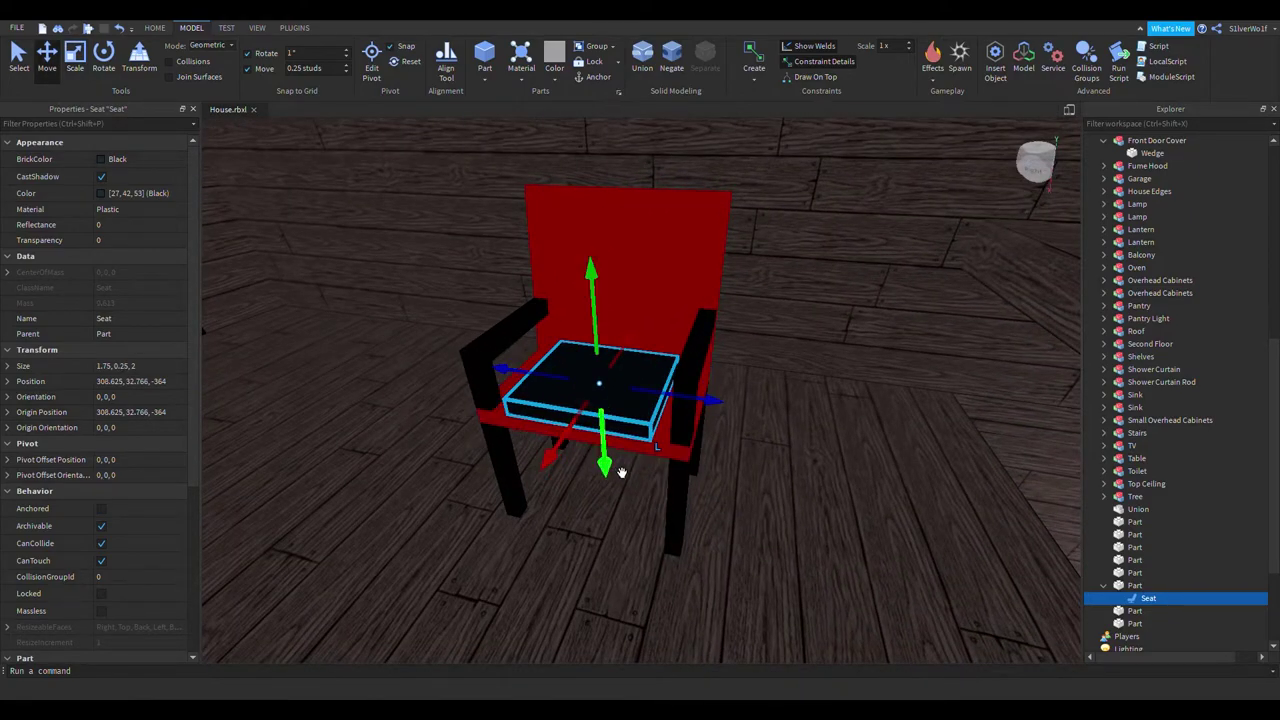
Lower the Seat into the red seat part to Position 308.625, 32.516, -364 and set its Transparency to 1
{"action": "right_click_drag", "start_coordinate": [717, 589], "coordinate": [717, 589]}
{"action": "scroll", "coordinate": [717, 589], "scroll_direction": "down", "scroll_amount": 3}
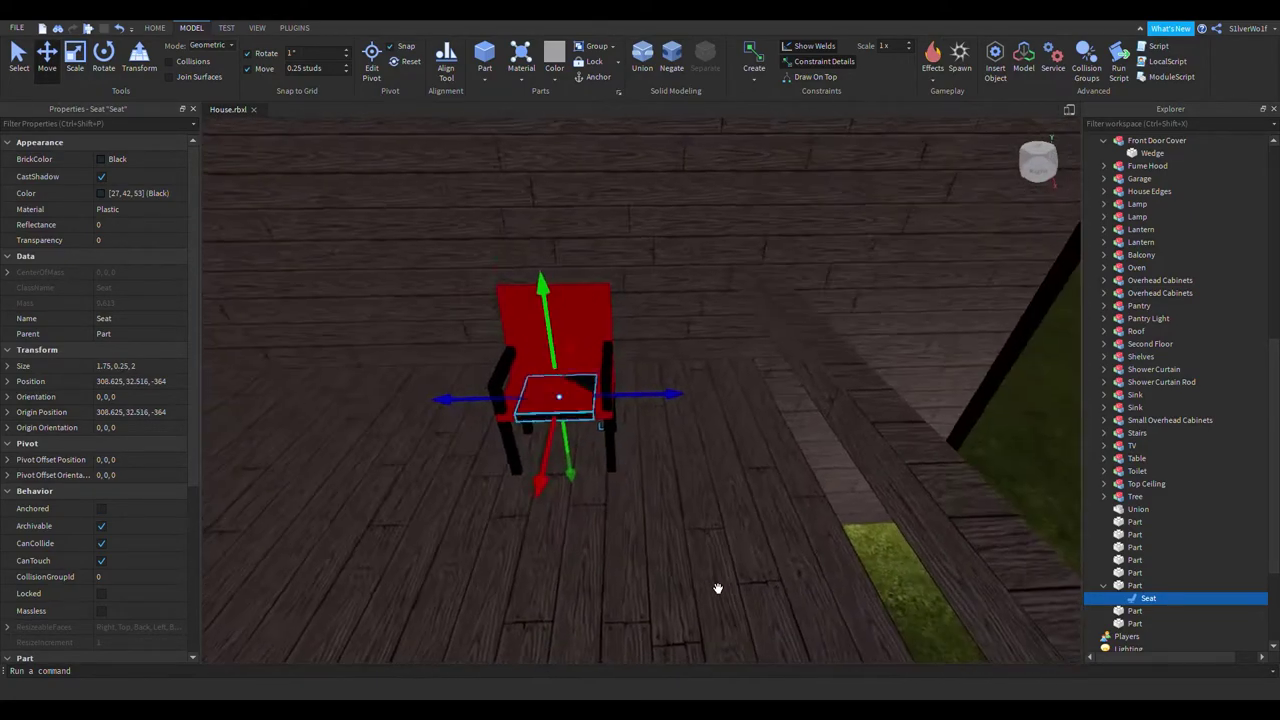
{"action": "right_click_drag", "start_coordinate": [952, 436], "coordinate": [952, 436]}
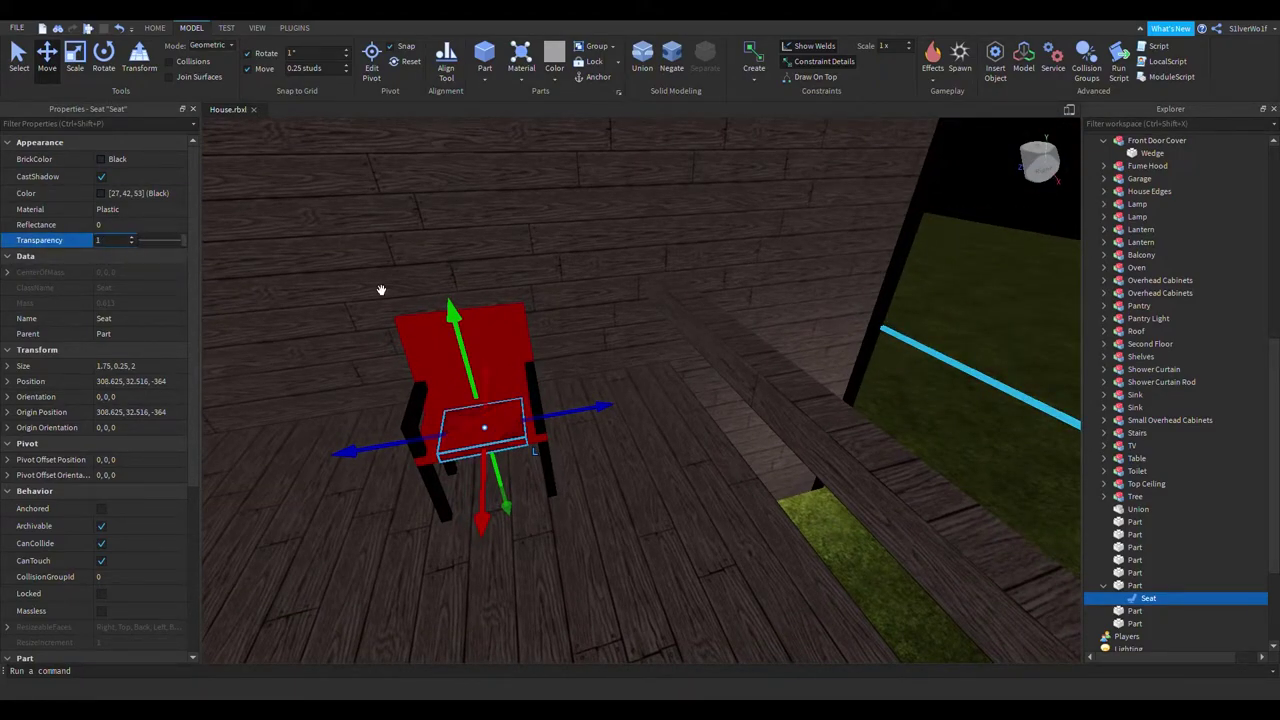
{"action": "left_click", "coordinate": [975, 239]}
{"action": "right_click_drag", "start_coordinate": [760, 434], "coordinate": [760, 434]}
{"action": "scroll", "coordinate": [528, 440], "scroll_direction": "up", "scroll_amount": 2}
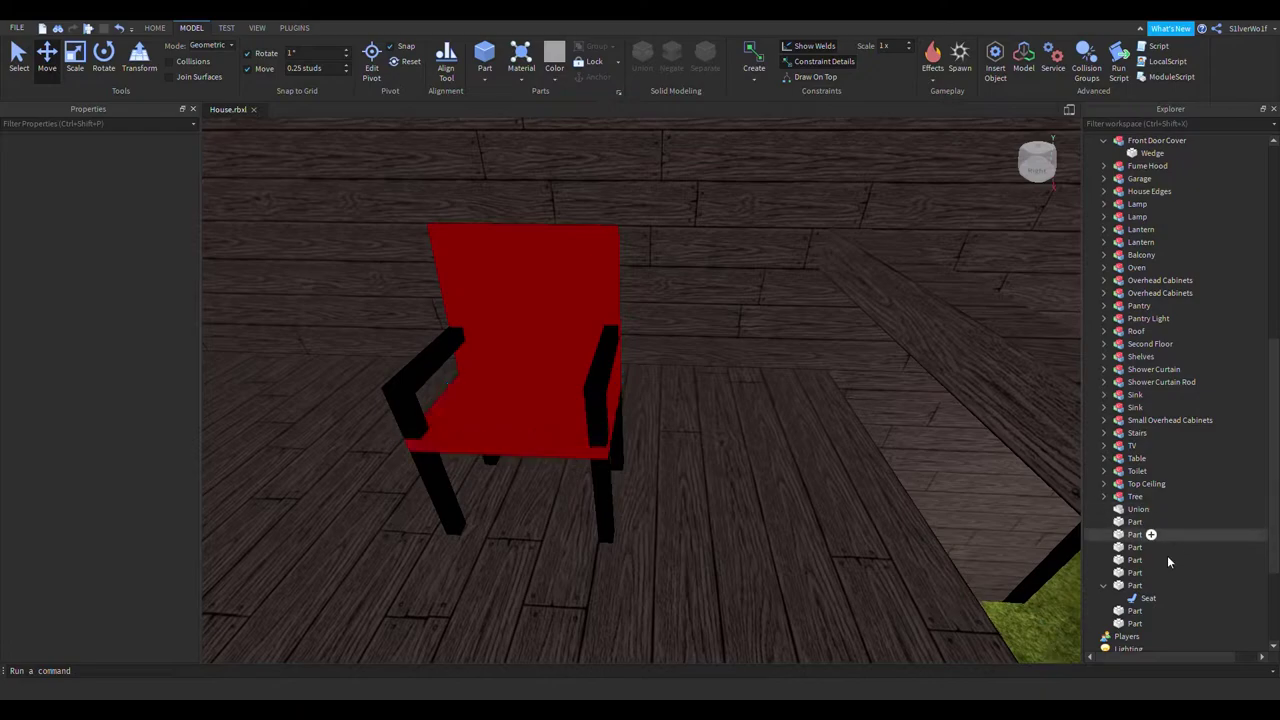
Anchor the armrest union and all the chair parts together, including the nested Seat
{"action": "left_click", "coordinate": [1137, 509]}
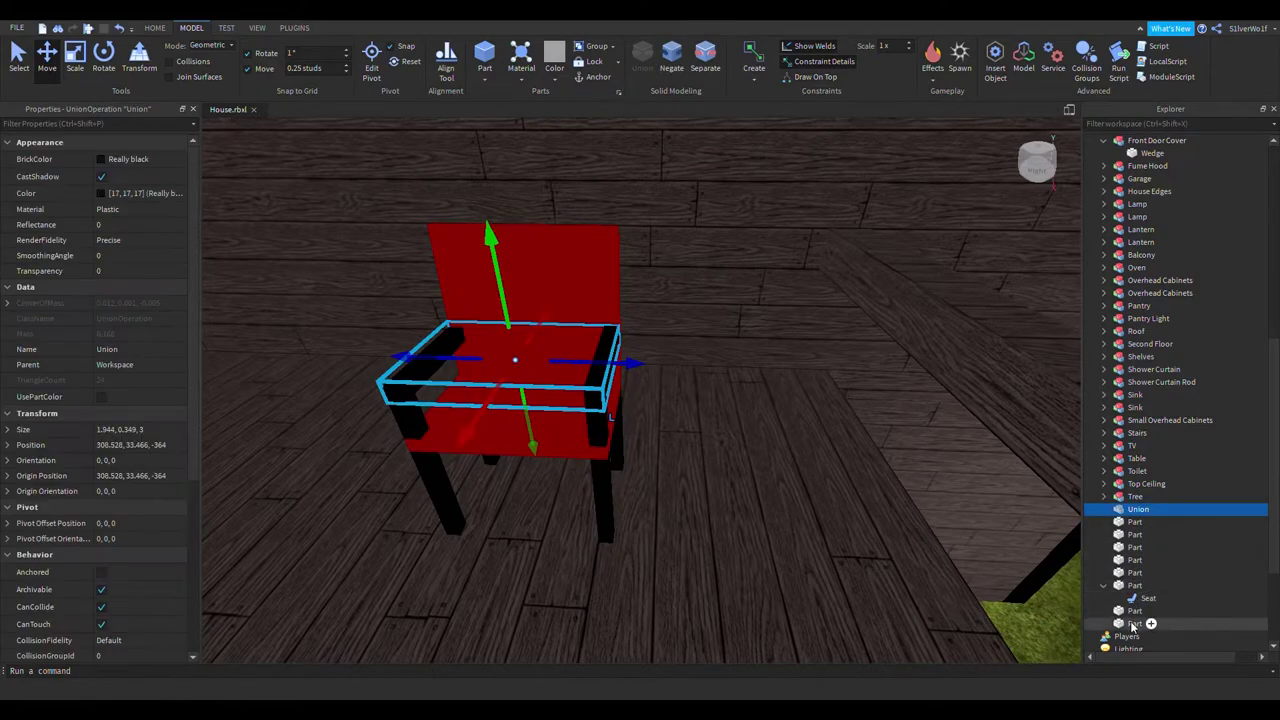
{"action": "left_click", "coordinate": [1134, 624], "text": "shift"}
{"action": "right_click_drag", "start_coordinate": [768, 263], "coordinate": [837, 170]}
{"action": "scroll", "coordinate": [837, 170], "scroll_direction": "down", "scroll_amount": 3}
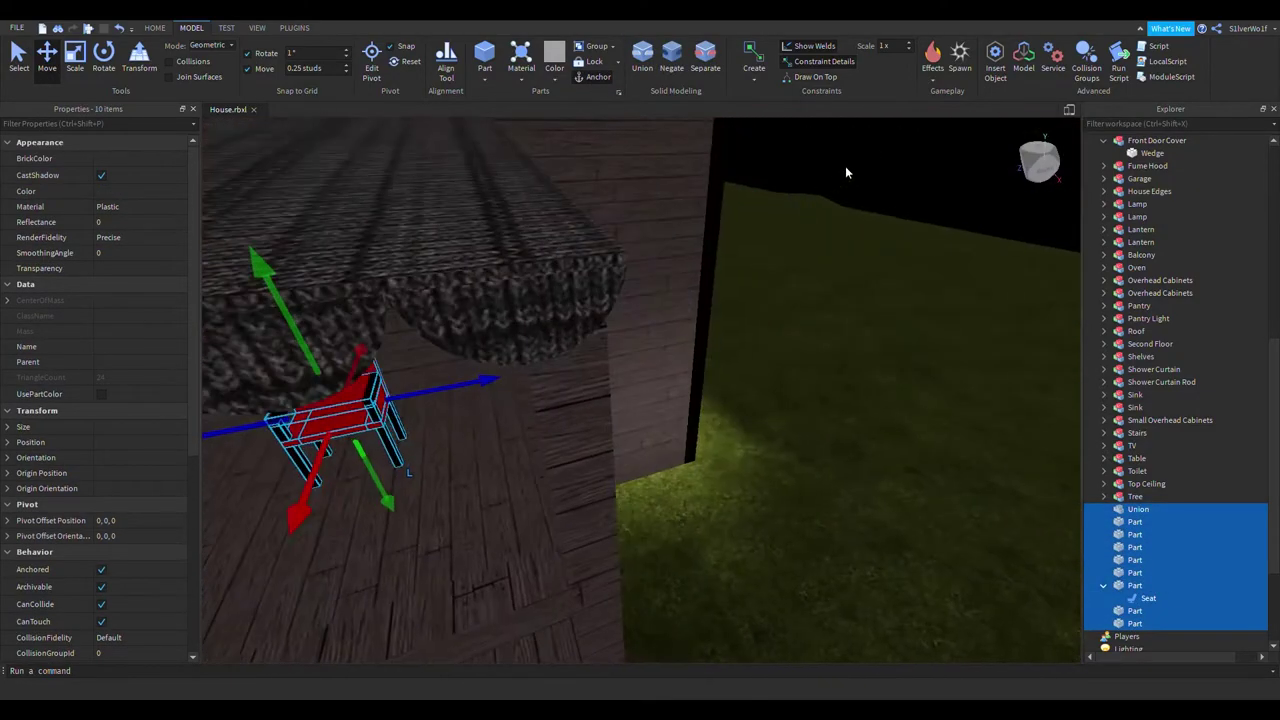
{"action": "left_click", "coordinate": [837, 170]}
Playtest the house, walking the character to the balcony chair to try sitting on it, and stop the test
{"action": "left_click", "coordinate": [89, 30]}
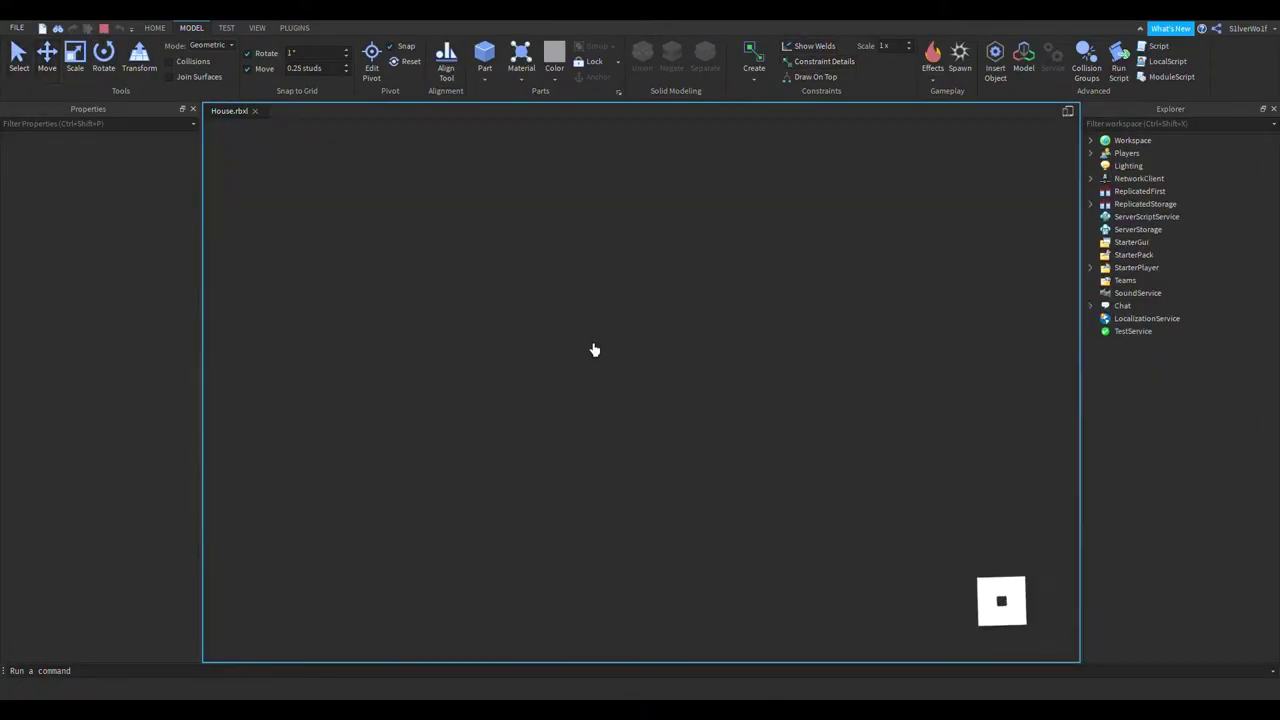
{"action": "key", "text": "w"}
{"action": "key", "text": "d"}
{"action": "key", "text": "w"}
{"action": "right_click_drag", "start_coordinate": [679, 401], "coordinate": [740, 314]}
{"action": "key", "text": "w"}
{"action": "key", "text": "space"}
{"action": "left_click", "coordinate": [104, 28]}
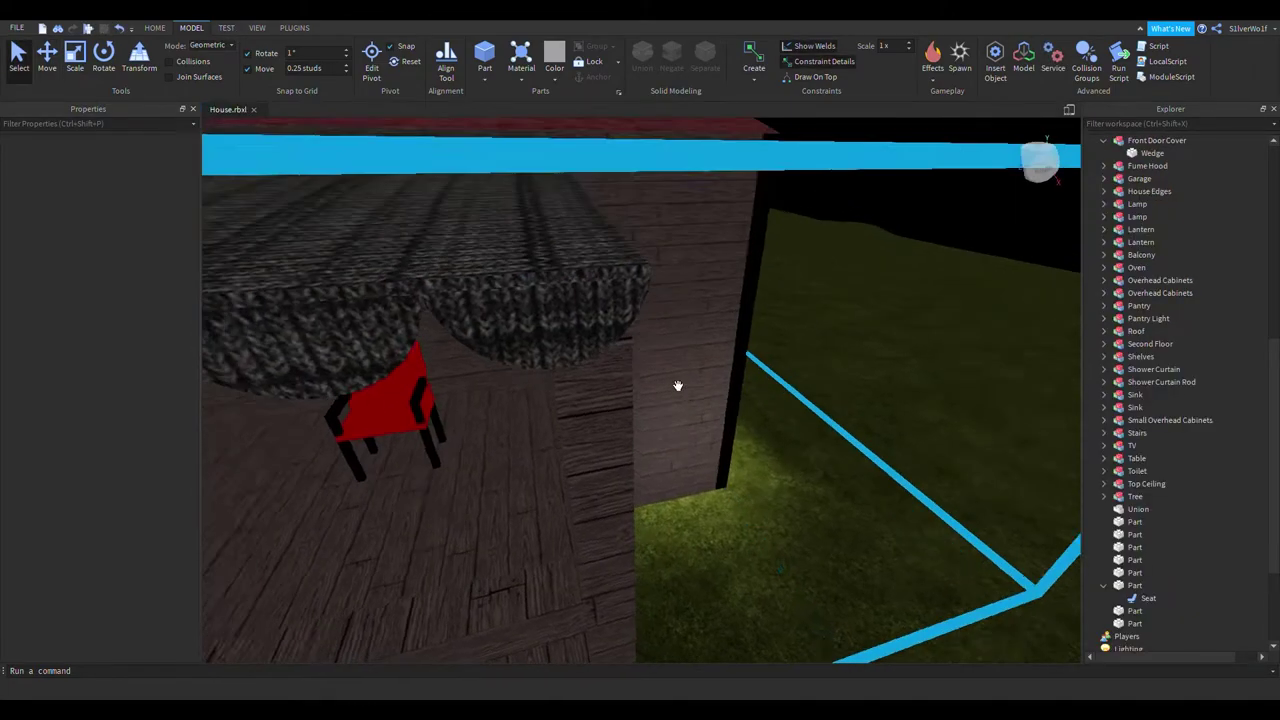
Rotate the invisible Seat about its vertical axis to Orientation 0, -90, 0
{"action": "right_click_drag", "start_coordinate": [677, 386], "coordinate": [677, 386]}
{"action": "key", "text": "w"}
{"action": "left_click", "coordinate": [560, 411]}
{"action": "right_click_drag", "start_coordinate": [720, 471], "coordinate": [720, 471]}
{"action": "key", "text": "w"}
{"action": "key", "text": "ctrl+3"}
{"action": "key", "text": "ctrl+4"}
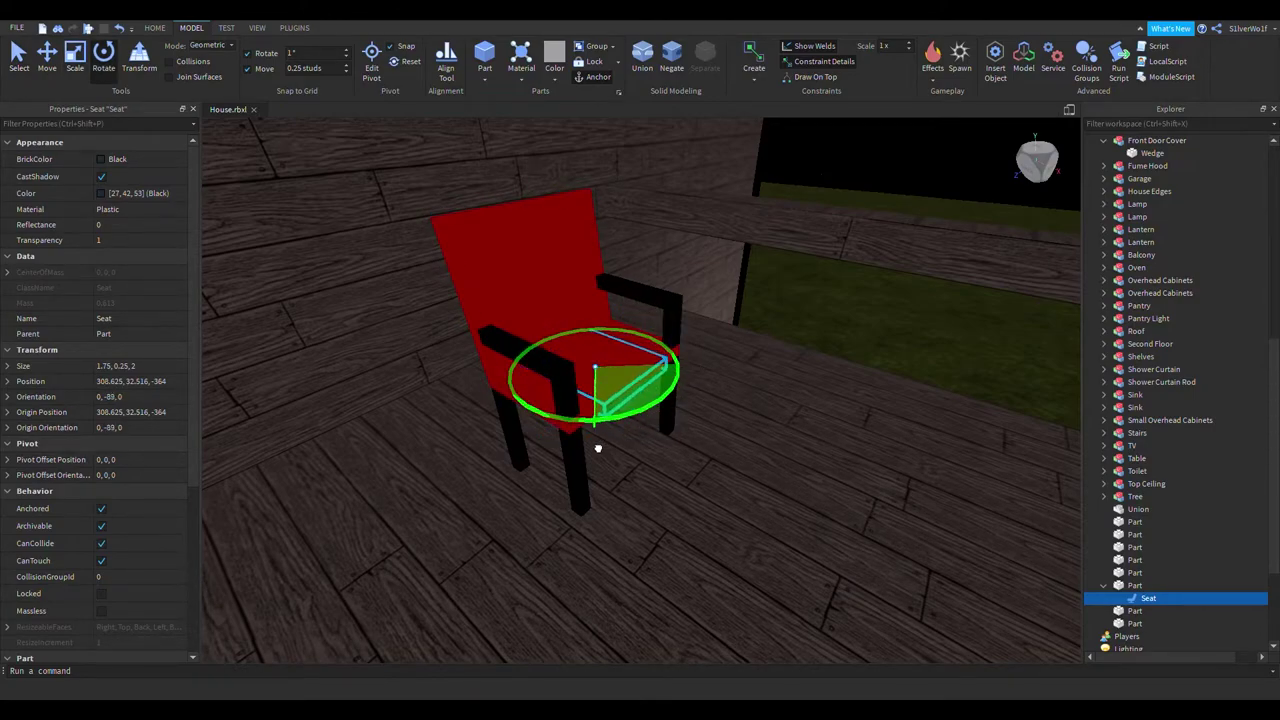
{"action": "left_click_drag", "start_coordinate": [597, 448], "coordinate": [597, 448]}
{"action": "right_click_drag", "start_coordinate": [752, 344], "coordinate": [803, 357]}
{"action": "left_click", "coordinate": [817, 157]}
Scale the invisible Seat down to 1.75 × 0.25 × 1.5 studs, centred at Position 308.625, 32.516, -364
{"action": "right_click_drag", "start_coordinate": [641, 412], "coordinate": [641, 412]}
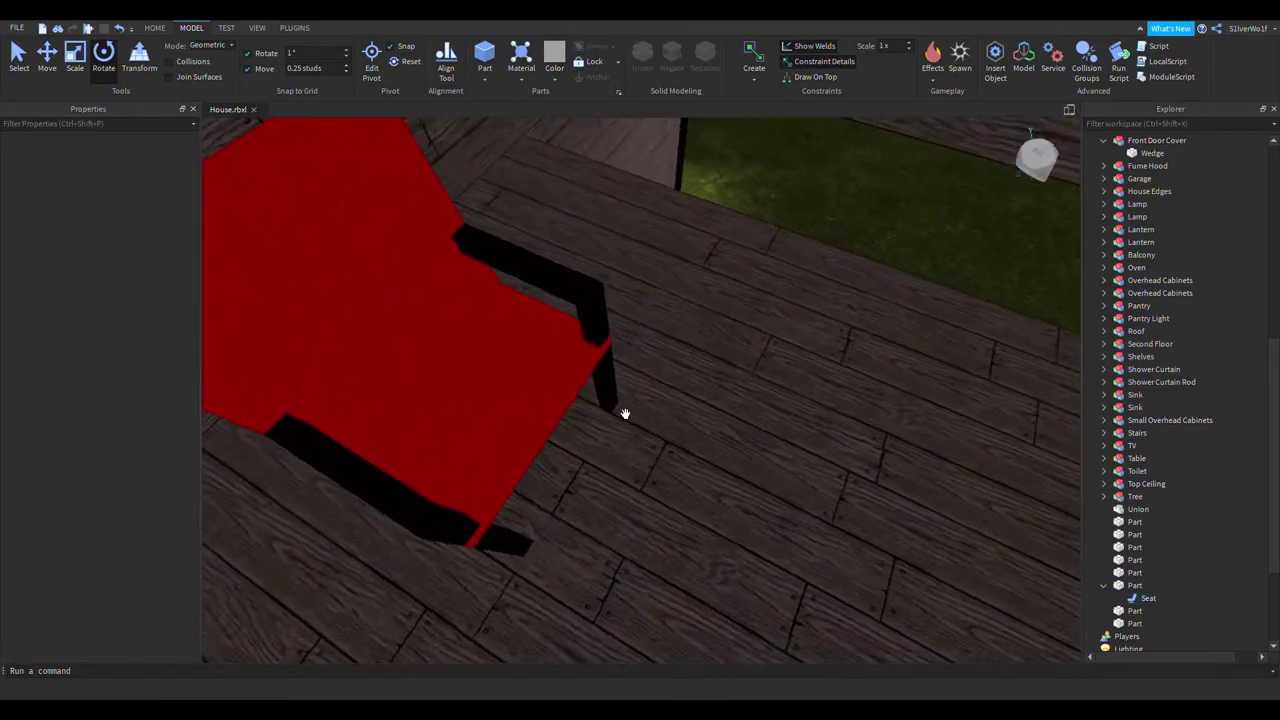
{"action": "left_click", "coordinate": [560, 411]}
{"action": "key", "text": "ctrl+3"}
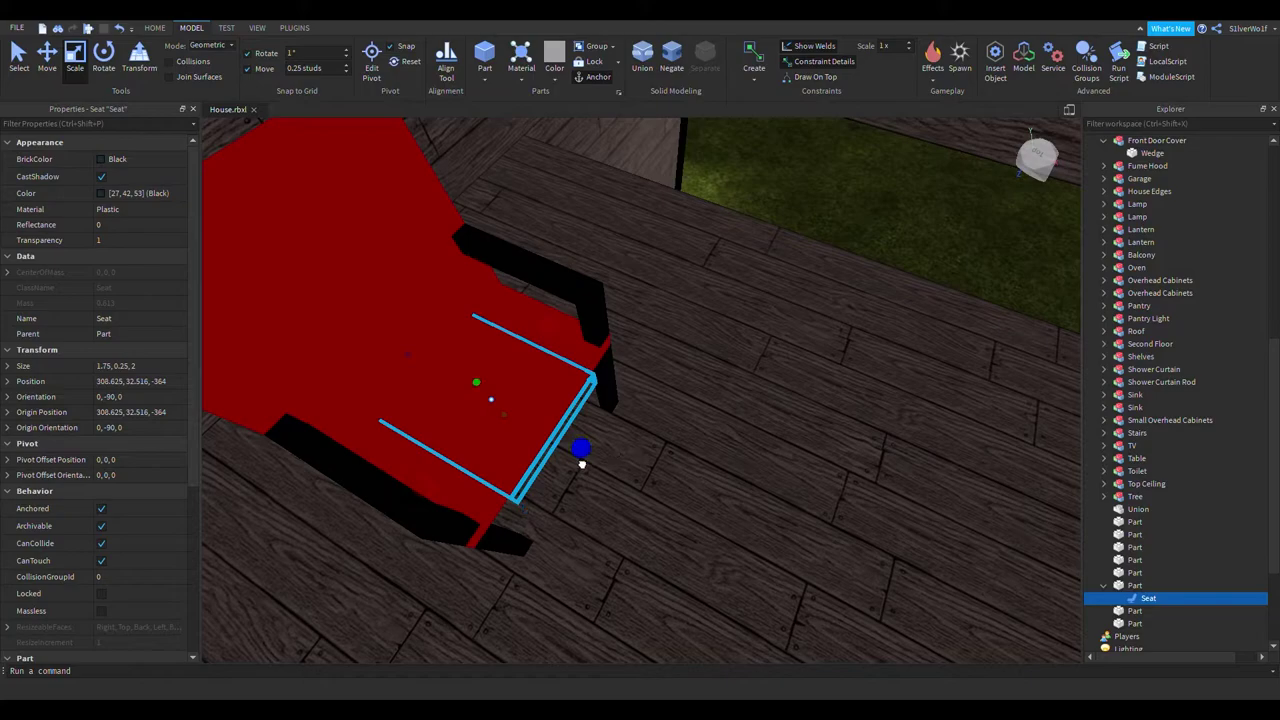
{"action": "scroll", "coordinate": [656, 509], "scroll_direction": "down", "scroll_amount": 5}
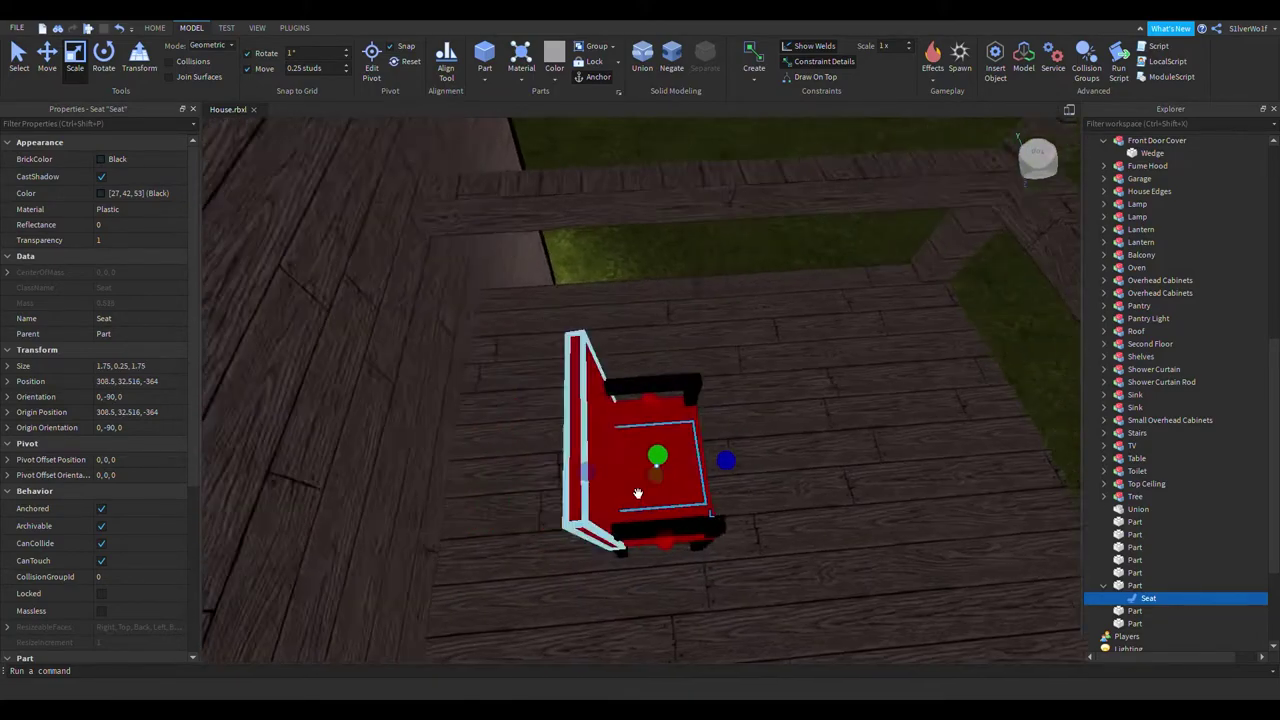
{"action": "right_click_drag", "start_coordinate": [791, 494], "coordinate": [737, 471]}
{"action": "left_click", "coordinate": [926, 257]}
Playtest the resized Seat by walking the character onto the balcony chair, and stop the test
{"action": "left_click", "coordinate": [87, 28]}
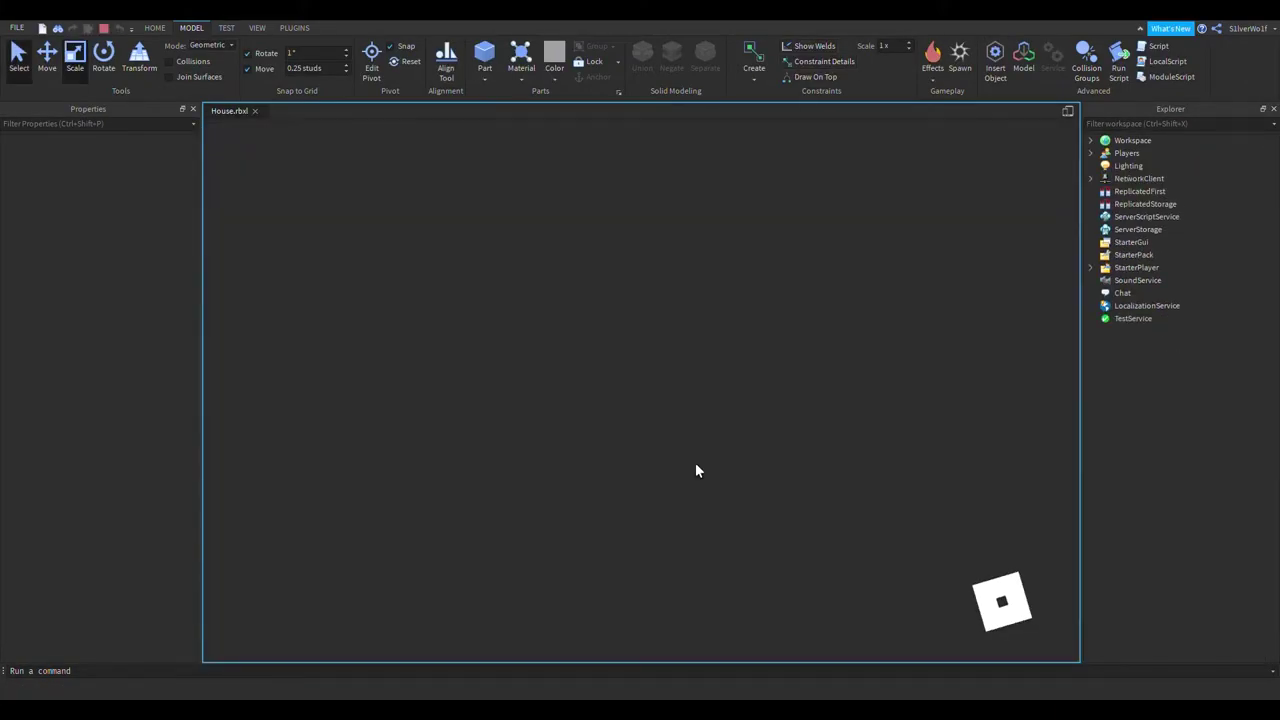
{"action": "key", "text": "w"}
{"action": "right_click_drag", "start_coordinate": [713, 432], "coordinate": [713, 432]}
{"action": "key", "text": "w"}
{"action": "left_click", "coordinate": [103, 28]}
Move the invisible Seat back toward the backrest to Position 308.375, 32.516, -364
{"action": "left_click", "coordinate": [591, 511]}
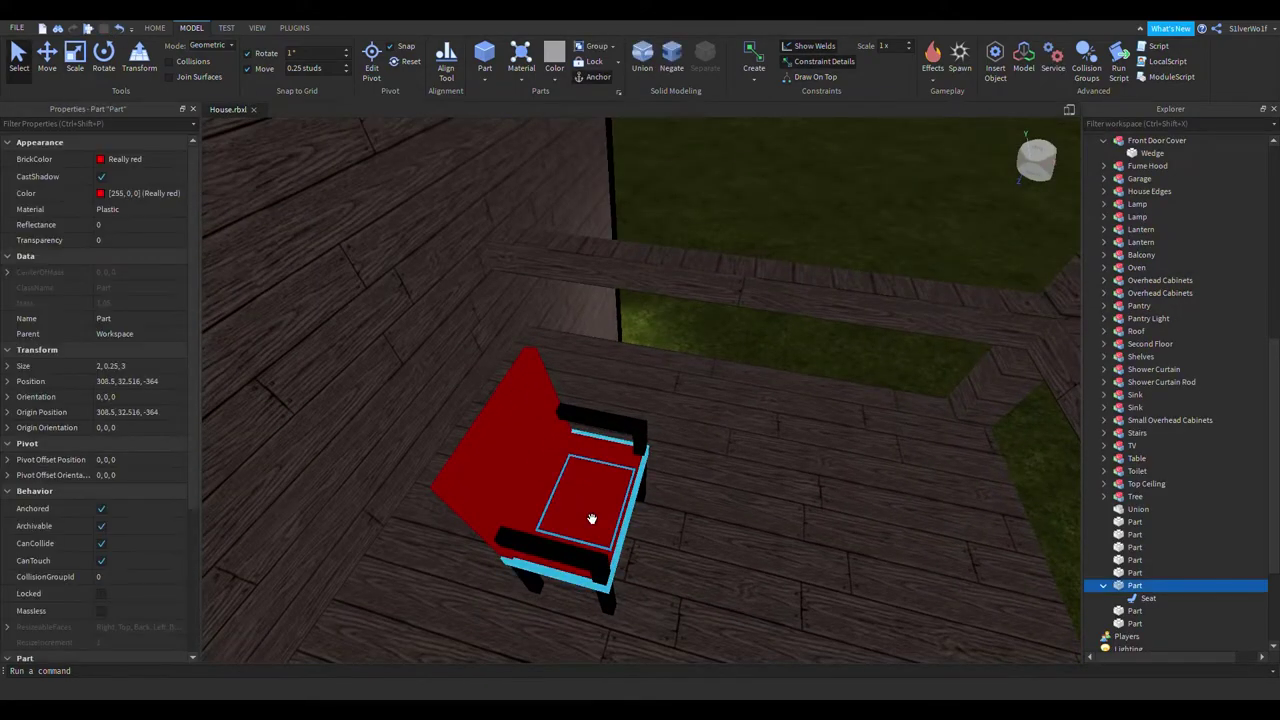
{"action": "scroll", "coordinate": [814, 537], "scroll_direction": "down", "scroll_amount": 2}
{"action": "left_click", "coordinate": [1147, 598]}
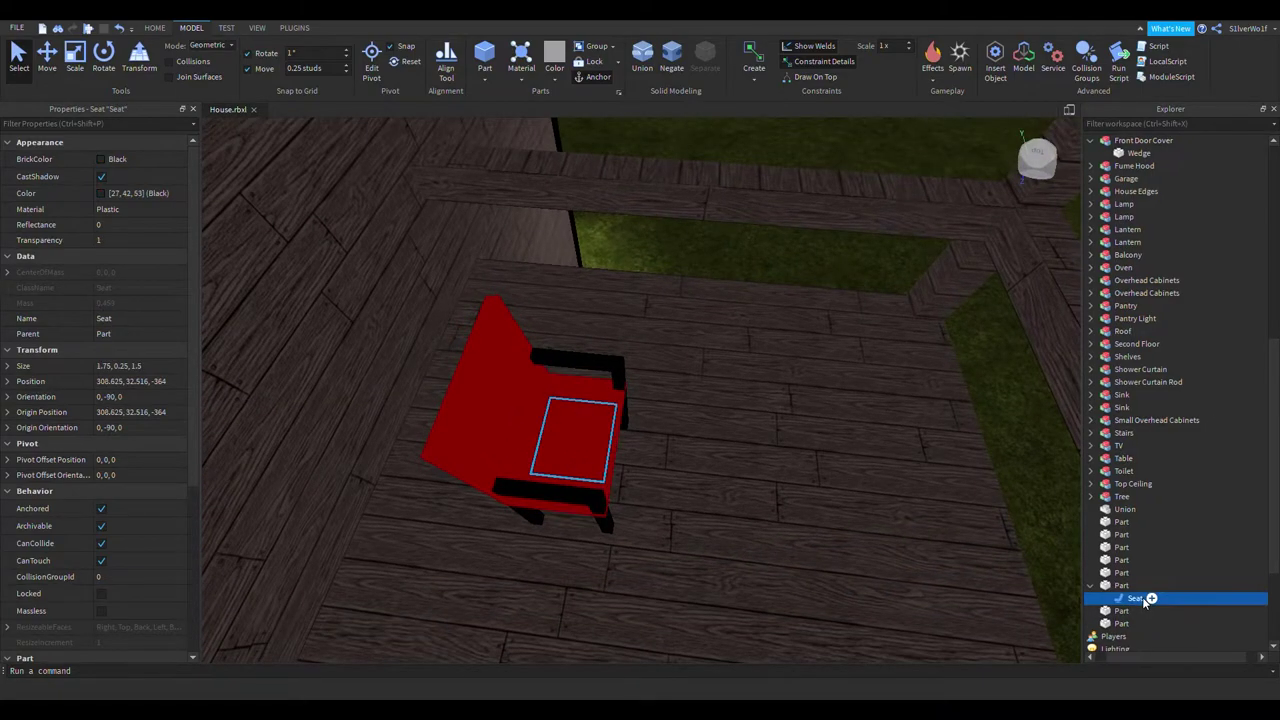
{"action": "right_click_drag", "start_coordinate": [526, 455], "coordinate": [706, 499]}
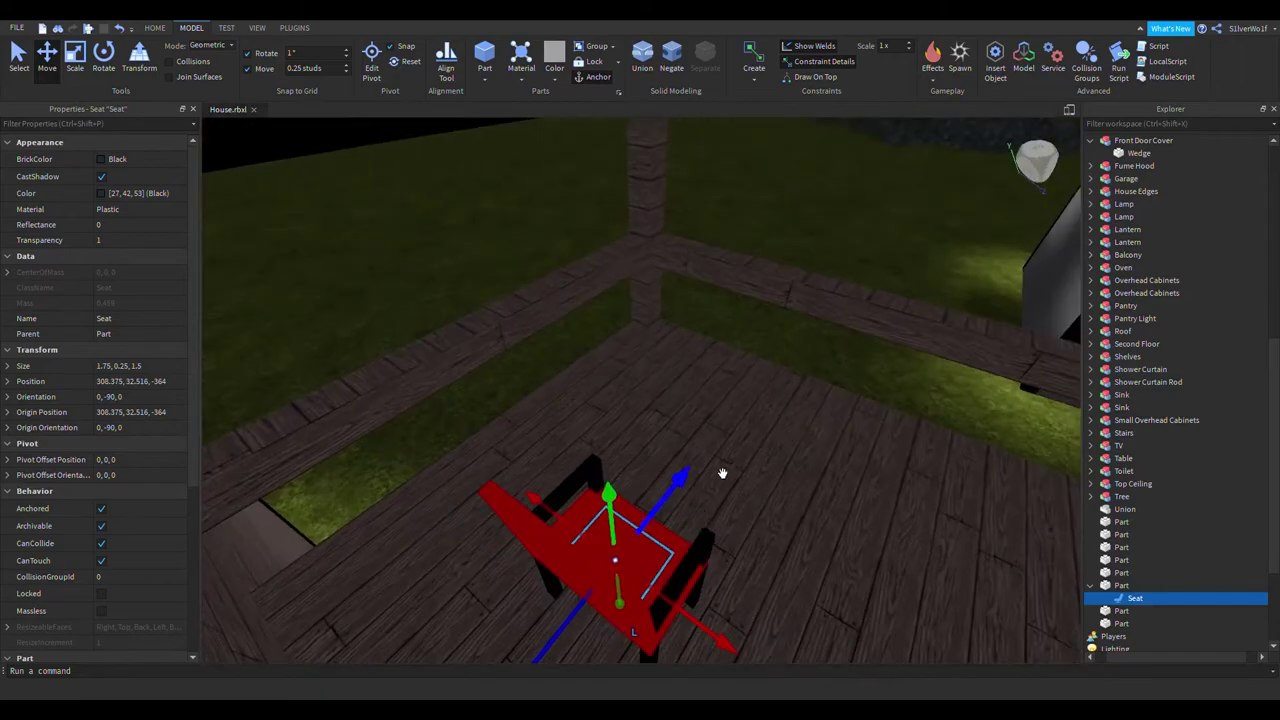
{"action": "left_click", "coordinate": [843, 245]}
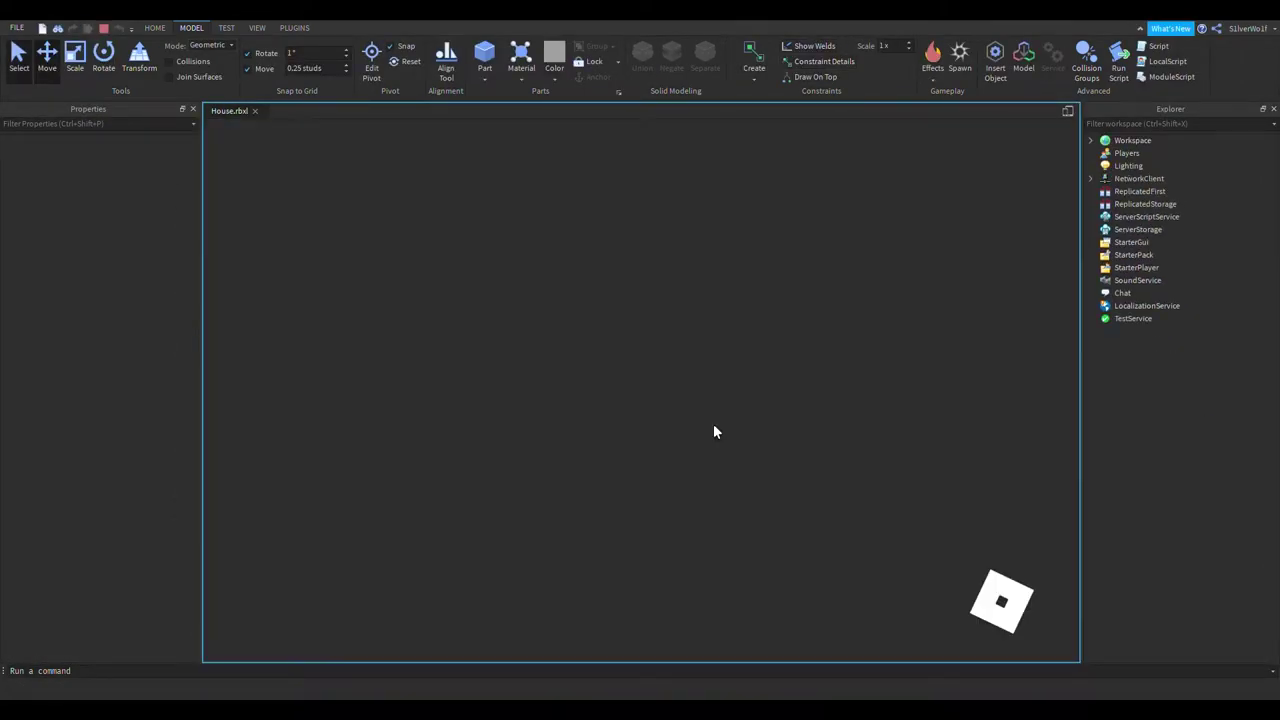
Playtest the repositioned Seat with the character sitting in the balcony chair, and stop the test
{"action": "key", "text": "w"}
{"action": "right_click_drag", "start_coordinate": [736, 427], "coordinate": [734, 420]}
{"action": "key", "text": "w"}
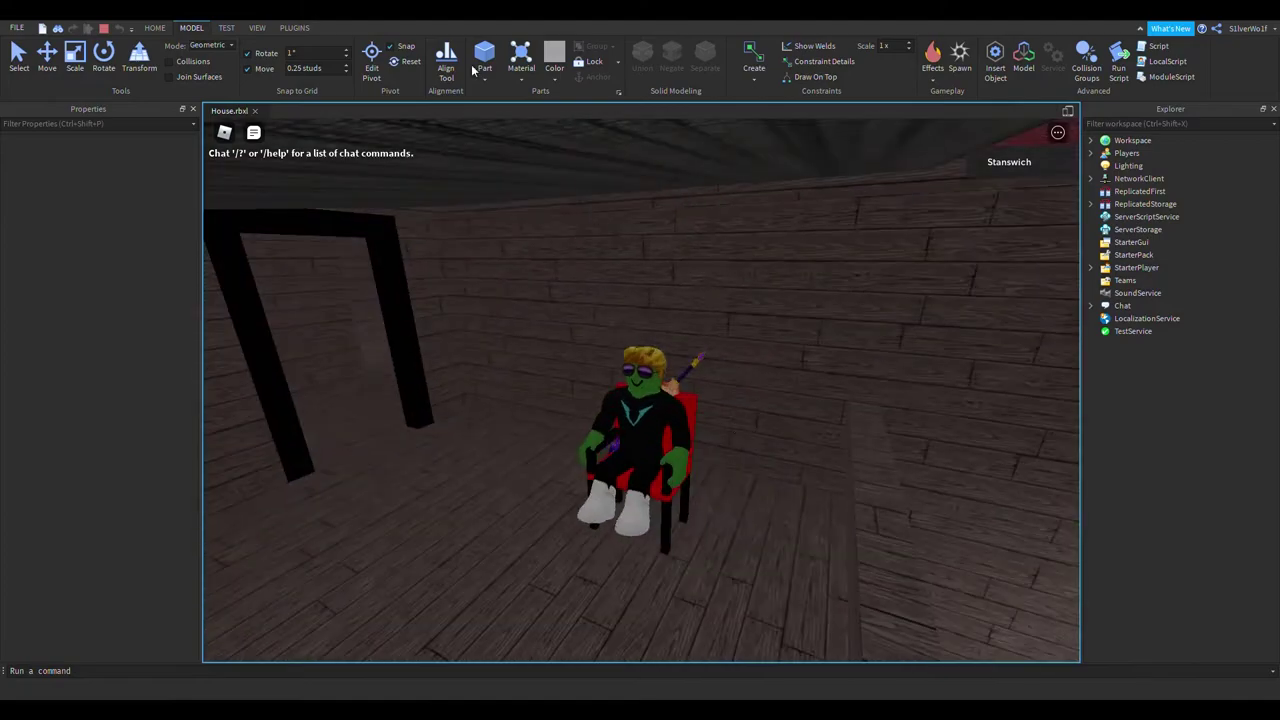
{"action": "left_click", "coordinate": [105, 31]}
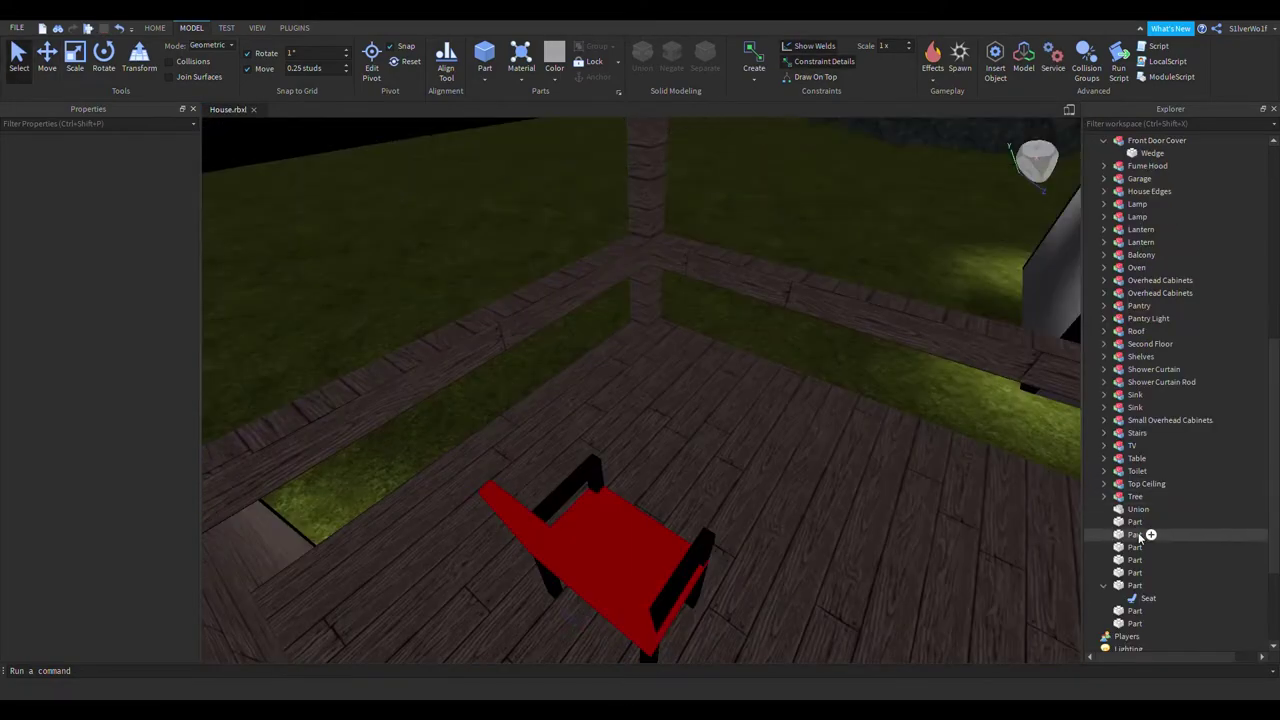
Group the armrest union and all the chair parts into a model named Balcony Chair
{"action": "left_click", "coordinate": [1104, 586]}
{"action": "left_click", "coordinate": [1137, 509]}
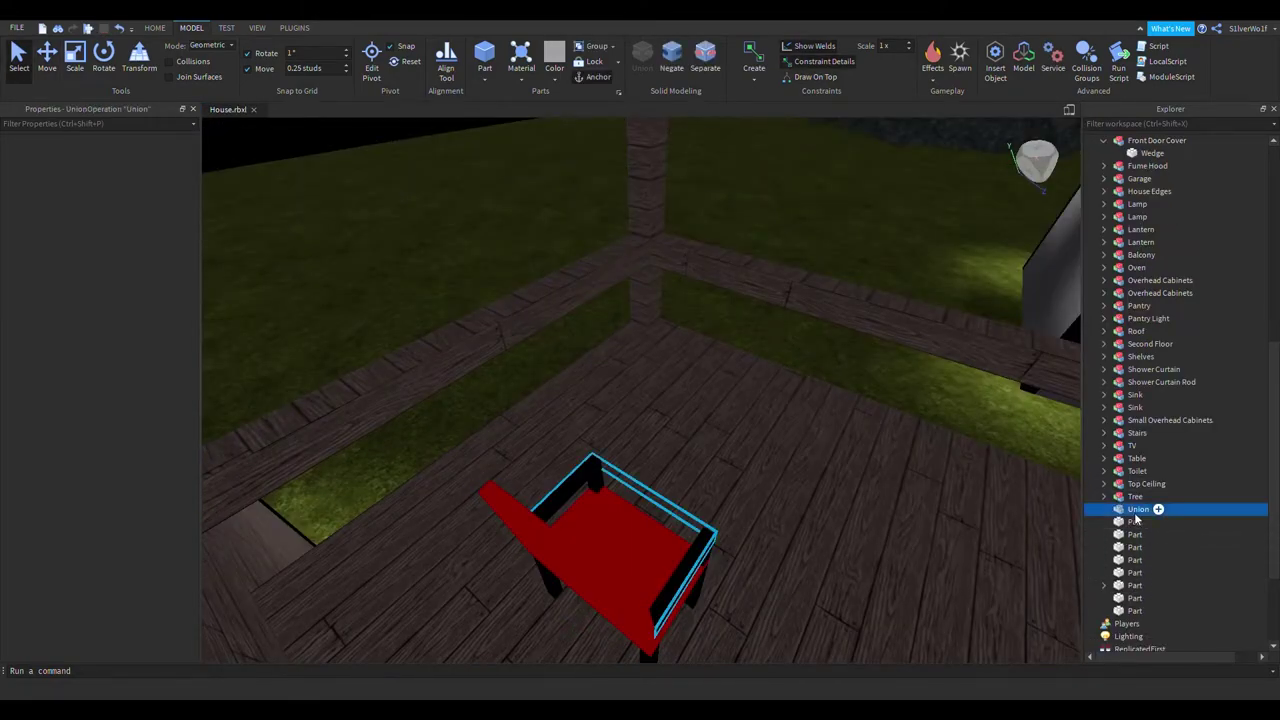
{"action": "left_click", "coordinate": [1130, 611], "text": "shift"}
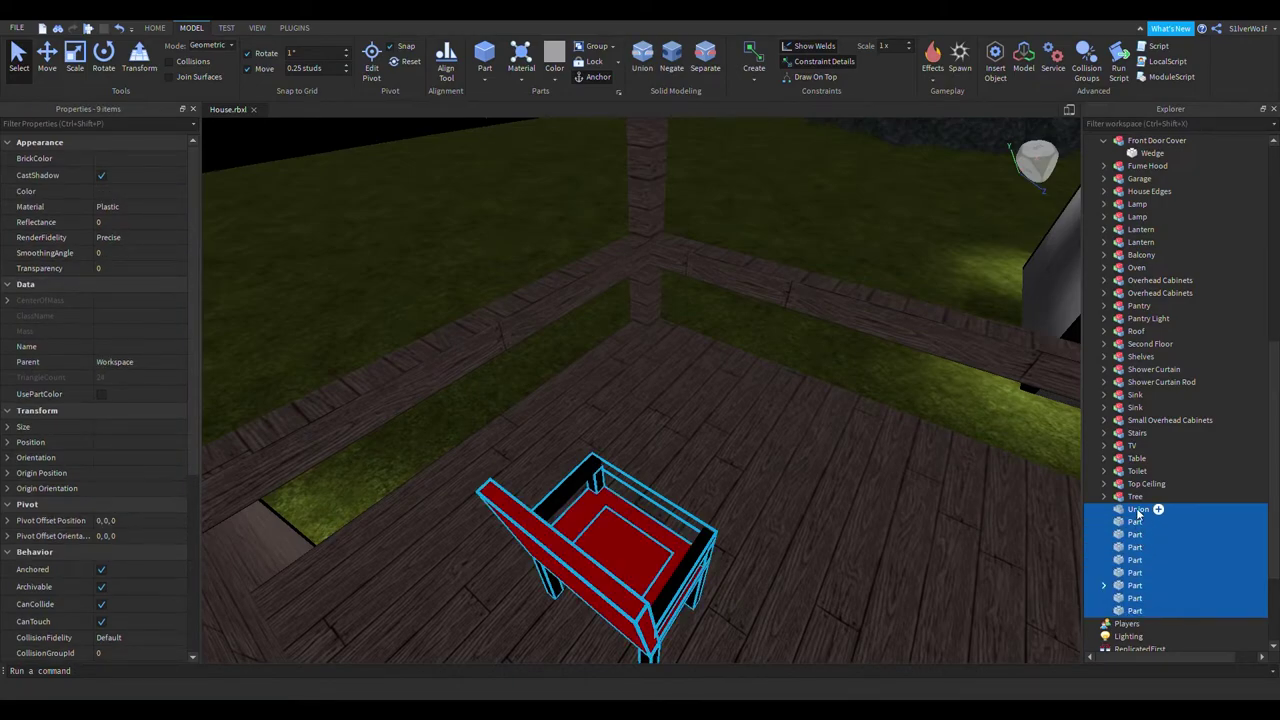
{"action": "key", "text": "ctrl+g"}
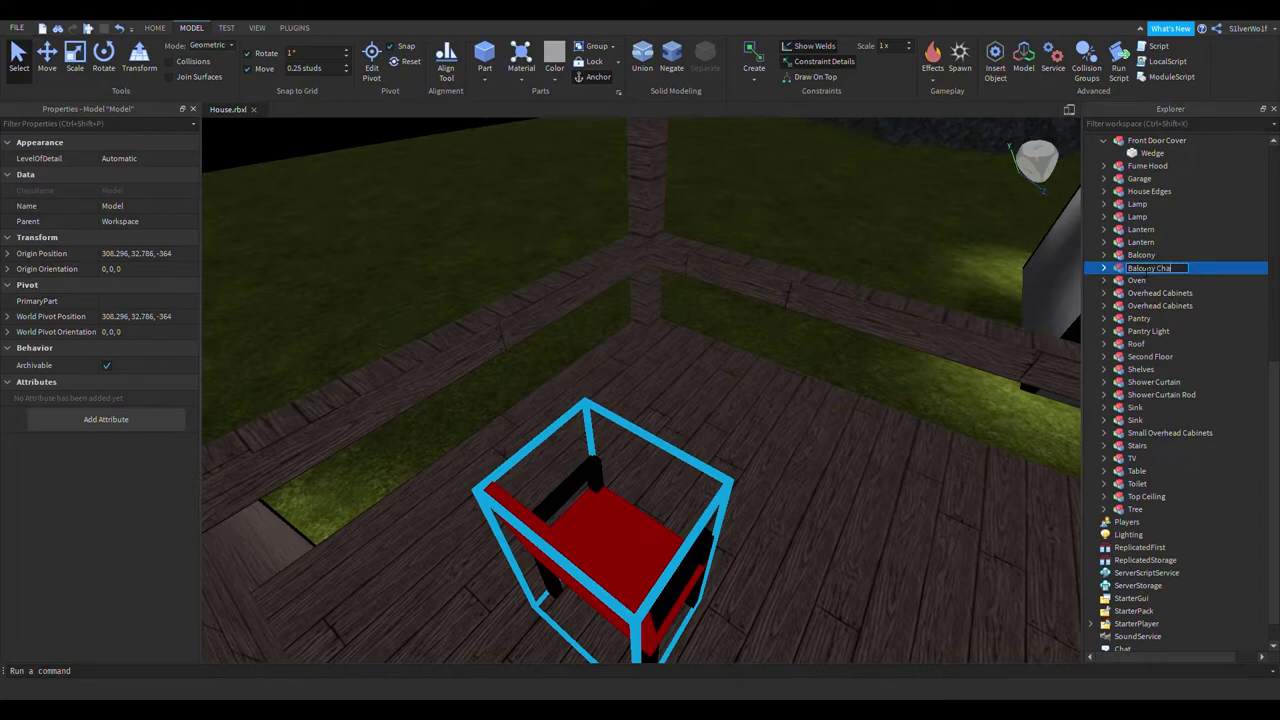
Move the Balcony Chair model closer to the house wall, with its origin at about 305.796, 32.786, -364.75
{"action": "right_click_drag", "start_coordinate": [900, 487], "coordinate": [880, 465]}
{"action": "left_click_drag", "start_coordinate": [828, 402], "coordinate": [828, 355]}
{"action": "right_click_drag", "start_coordinate": [825, 516], "coordinate": [823, 543]}
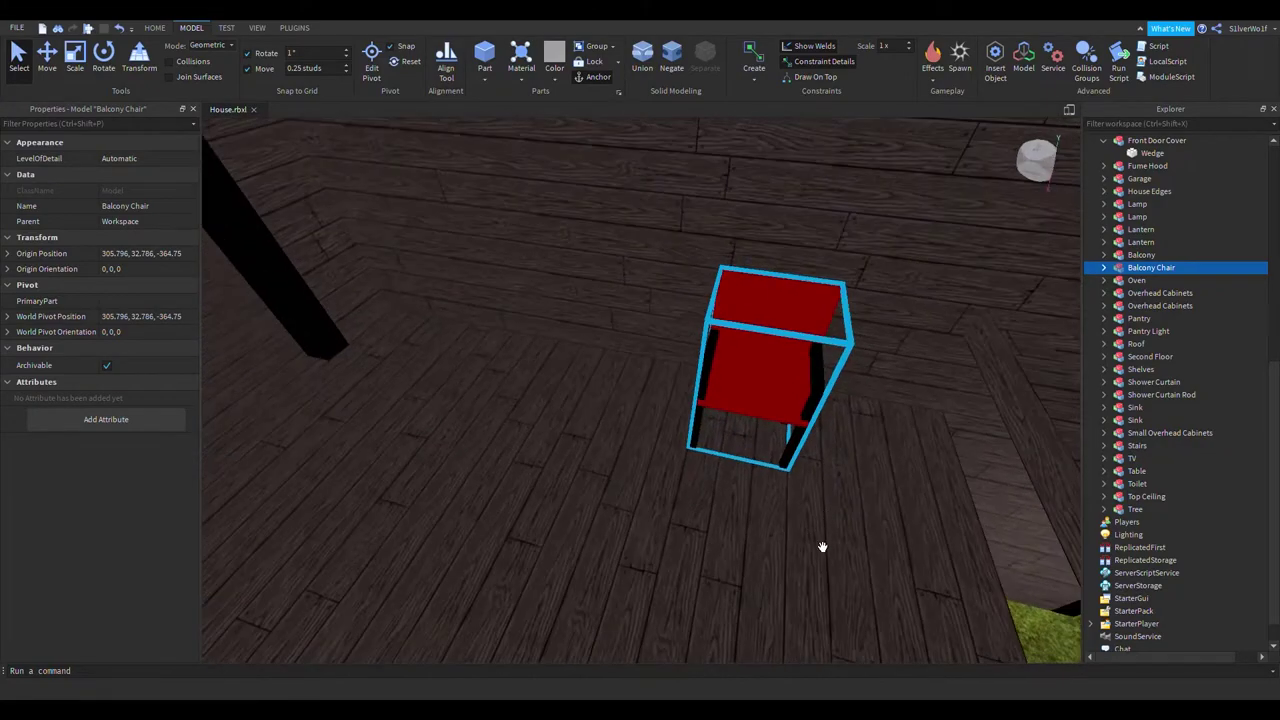
Duplicate the Balcony Chair and place the copy beside it along the wall, at about 305.421, 32.786, -357.125
{"action": "key", "text": "ctrl+t"}
{"action": "left_click", "coordinate": [802, 524]}
{"action": "left_click", "coordinate": [763, 406]}
{"action": "key", "text": "ctrl+r"}
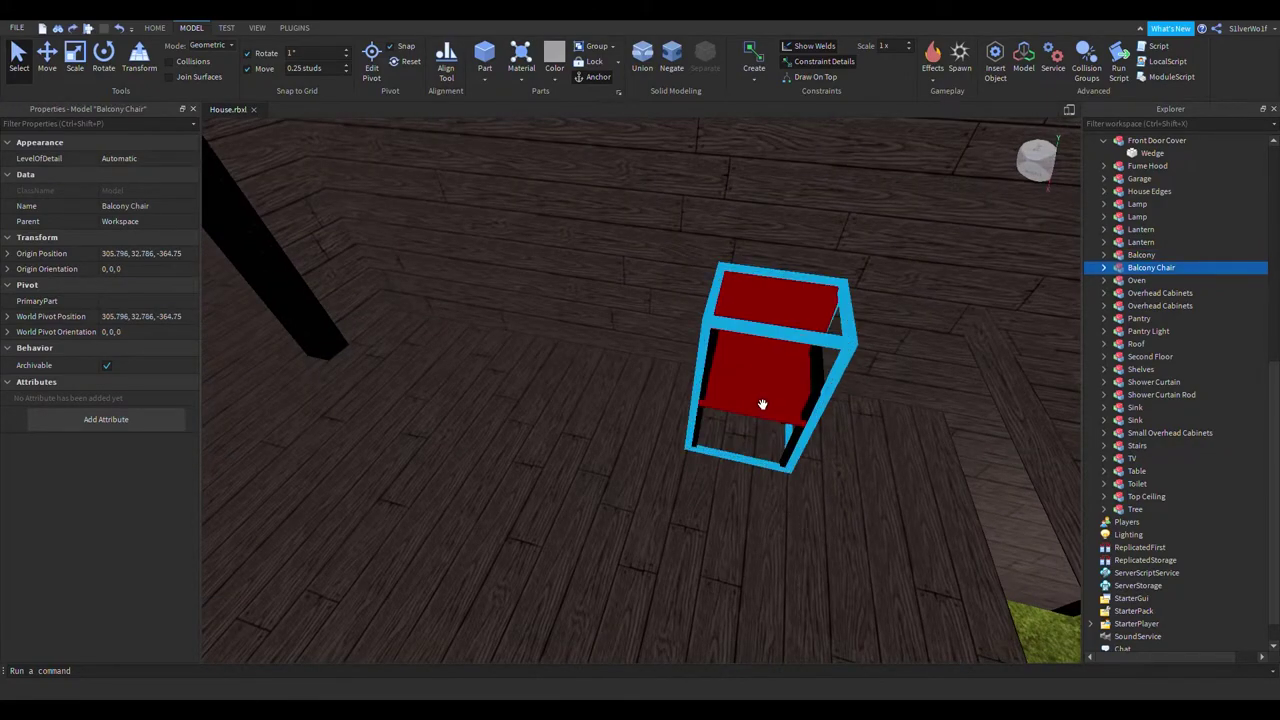
{"action": "right_click_drag", "start_coordinate": [800, 526], "coordinate": [803, 530]}
{"action": "key", "text": "ctrl+v"}
{"action": "left_click_drag", "start_coordinate": [522, 518], "coordinate": [528, 399]}
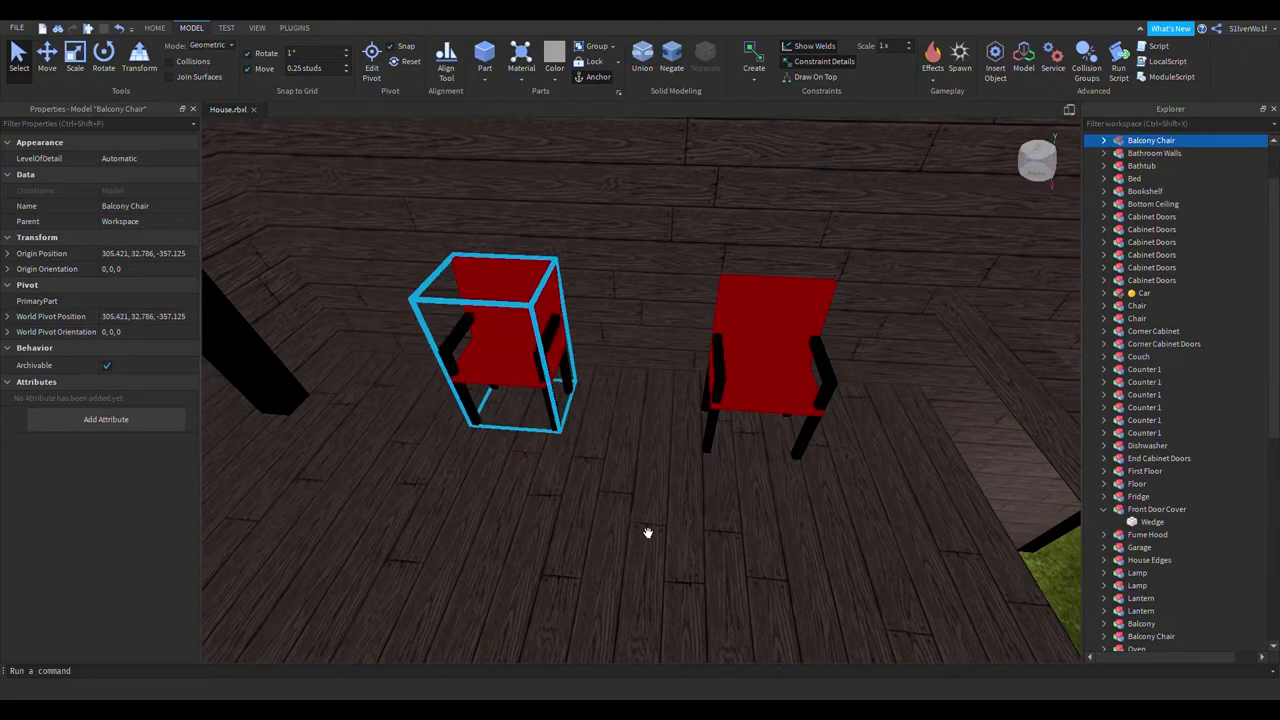
Align the centres of both Balcony Chair models along the world X axis, relative to the selection bounds
{"action": "right_click_drag", "start_coordinate": [741, 540], "coordinate": [688, 348]}
{"action": "left_click", "coordinate": [577, 470]}
{"action": "right_click_drag", "start_coordinate": [586, 334], "coordinate": [635, 452]}
{"action": "mouse_move", "coordinate": [770, 464]}
{"action": "right_mouse_down"}
{"action": "mouse_move", "coordinate": [787, 451]}
{"action": "mouse_move", "coordinate": [758, 467]}
{"action": "right_mouse_up"}
{"action": "left_click", "coordinate": [545, 432]}
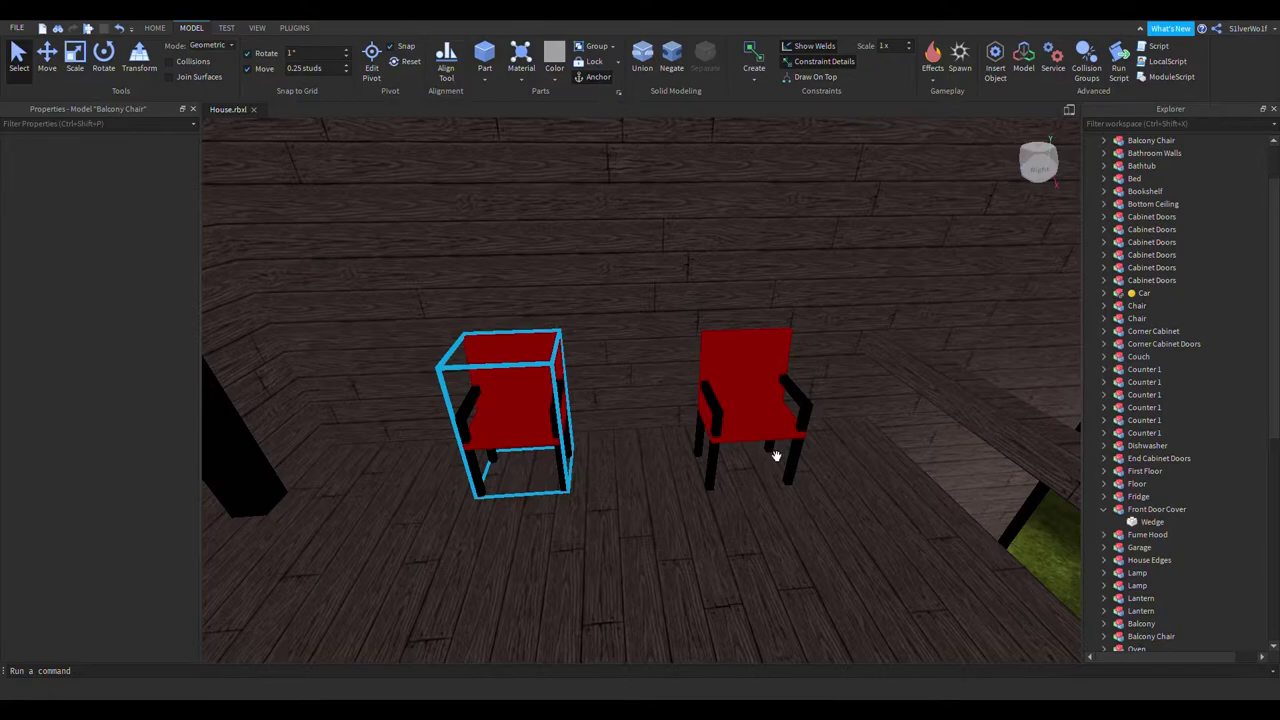
{"action": "left_click", "coordinate": [763, 423]}
{"action": "left_click", "coordinate": [538, 418]}
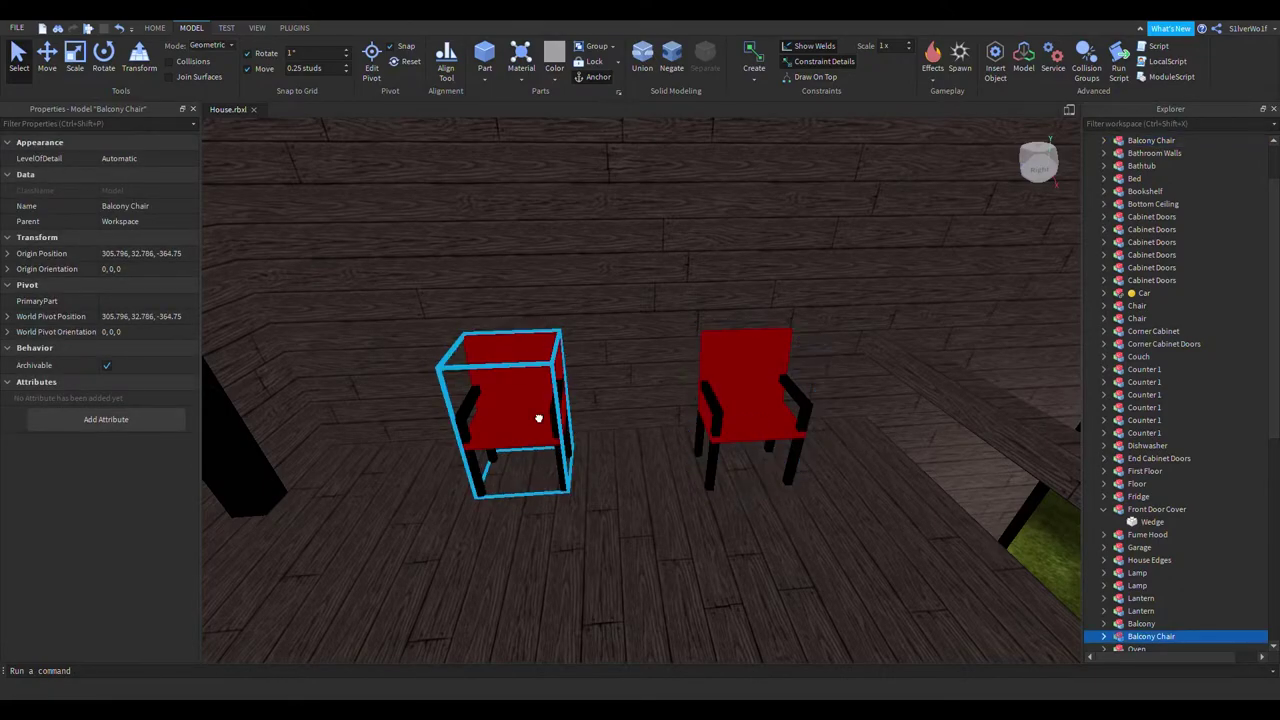
{"action": "left_click", "coordinate": [741, 449]}
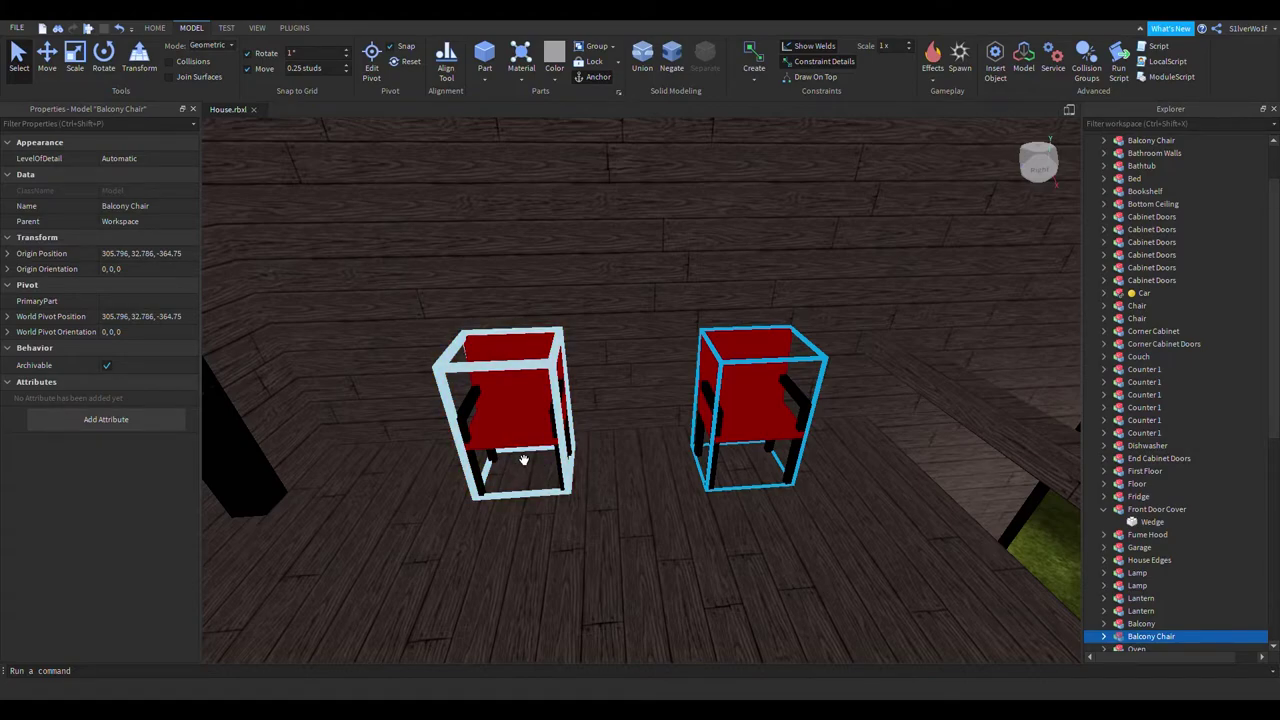
{"action": "left_click", "coordinate": [446, 62]}
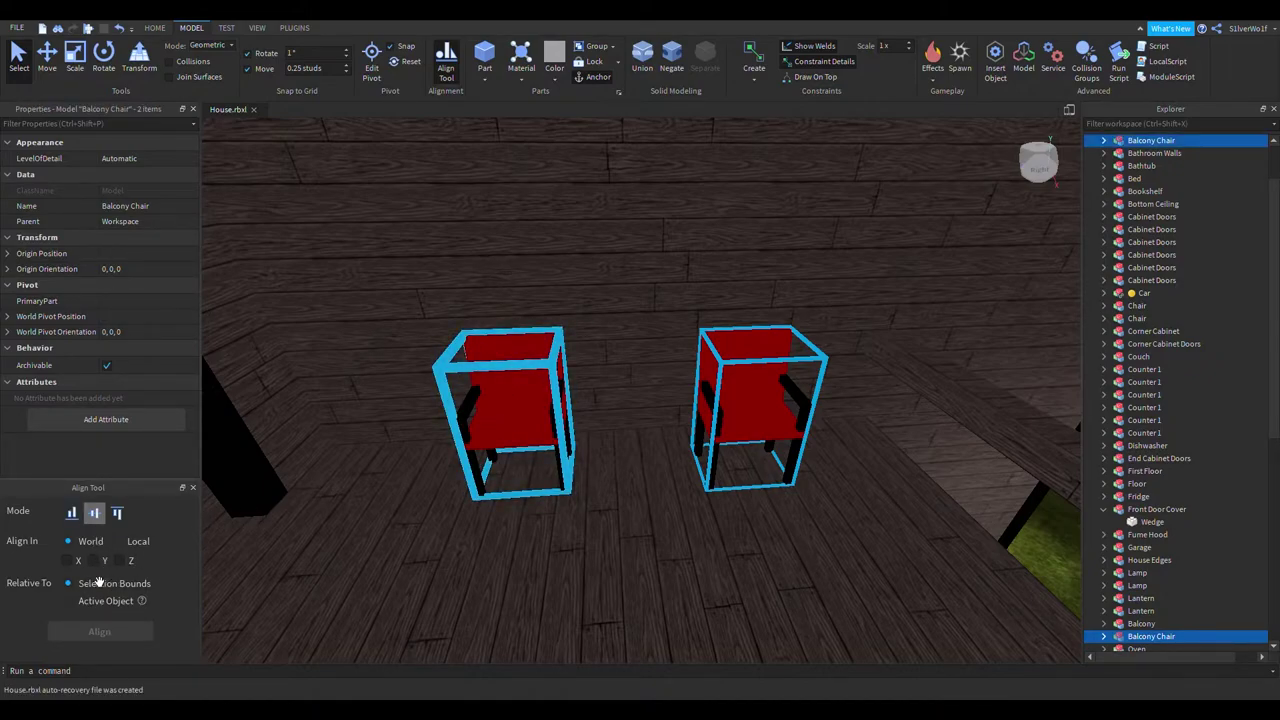
{"action": "left_click", "coordinate": [119, 560]}
{"action": "left_click", "coordinate": [66, 560]}
{"action": "left_click", "coordinate": [140, 637]}
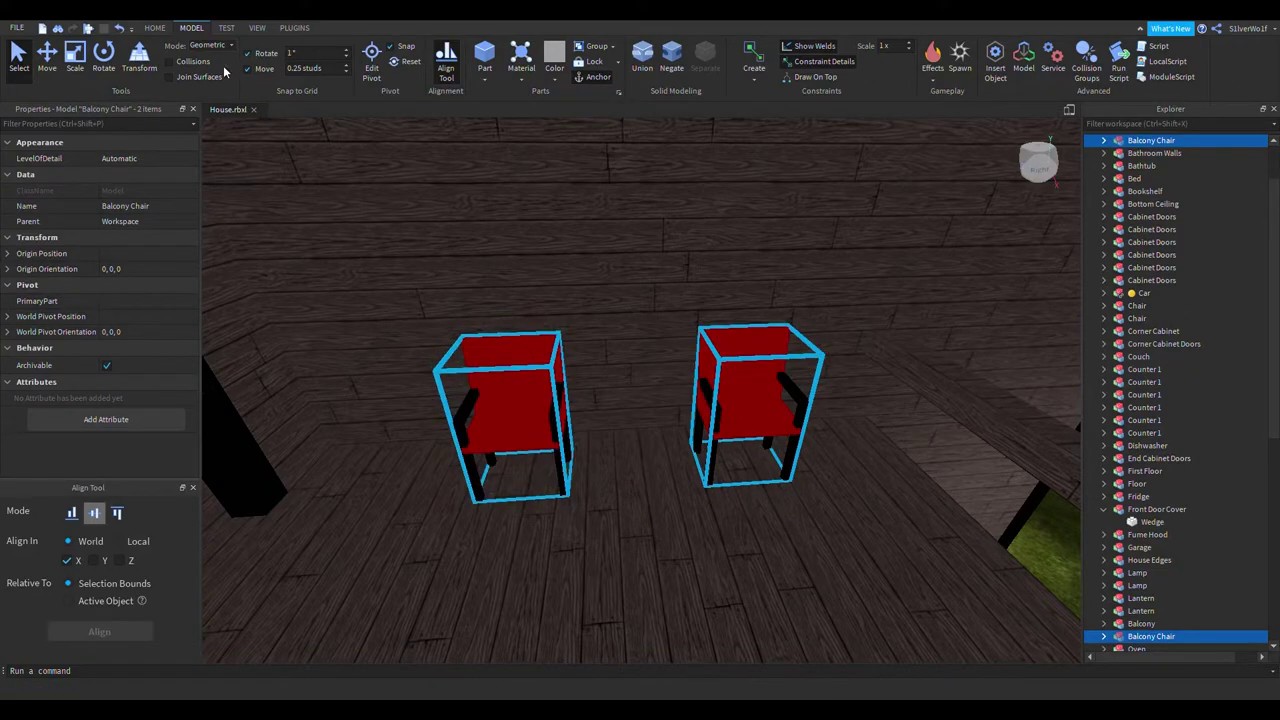
{"action": "left_click", "coordinate": [434, 495]}
Insert a cylinder part on the balcony floor between the two chairs
{"action": "key", "text": "d"}
{"action": "key", "text": "d"}
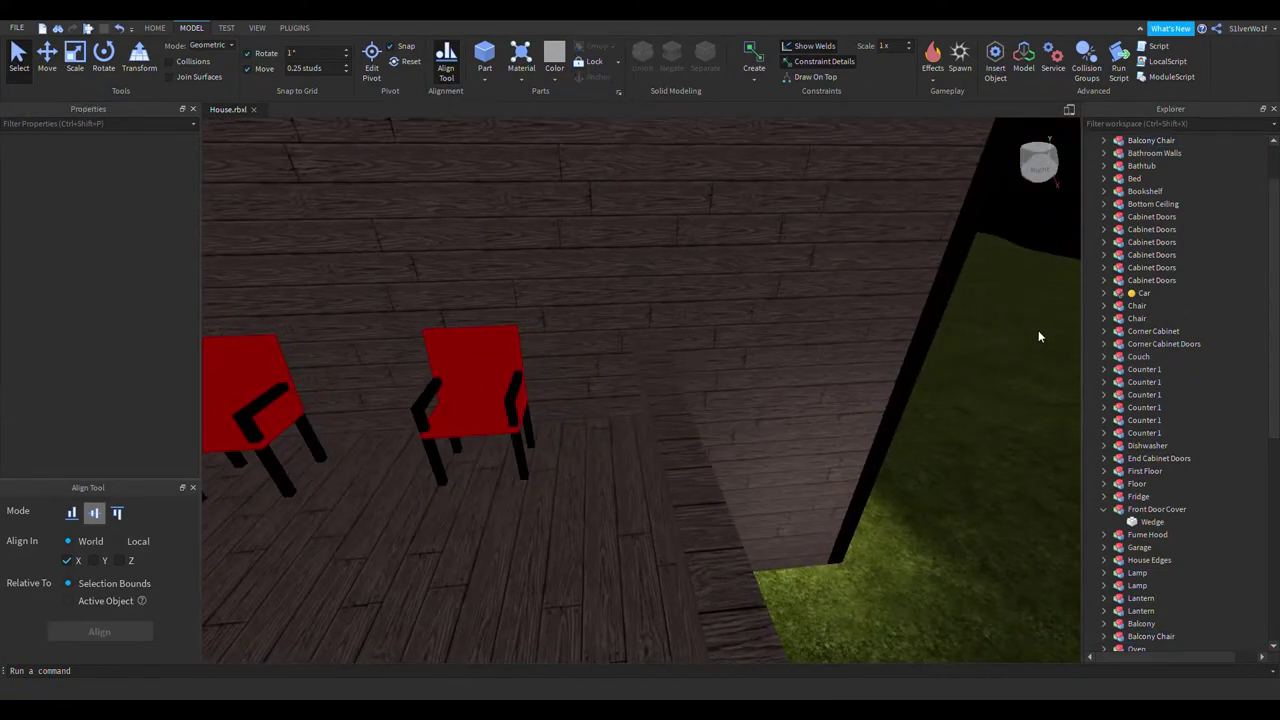
{"action": "right_click_drag", "start_coordinate": [1002, 396], "coordinate": [1002, 396]}
{"action": "key", "text": "w"}
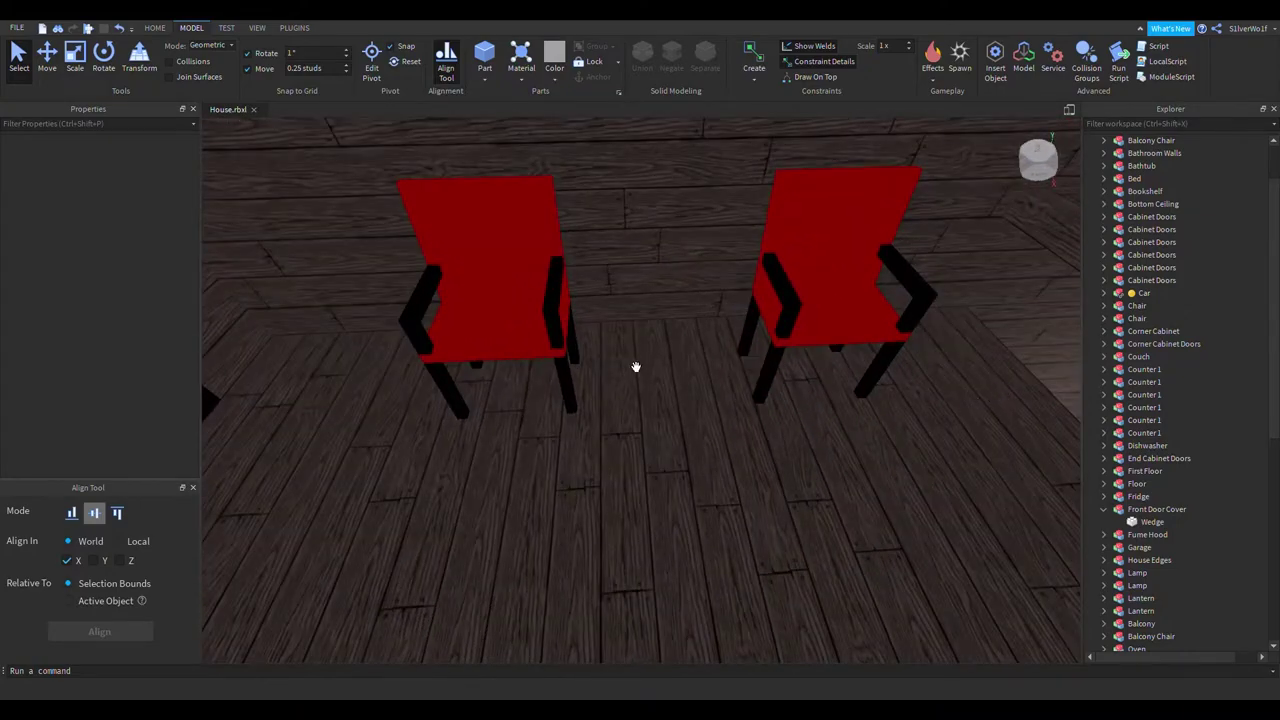
{"action": "left_click", "coordinate": [486, 80]}
{"action": "left_click", "coordinate": [516, 136]}
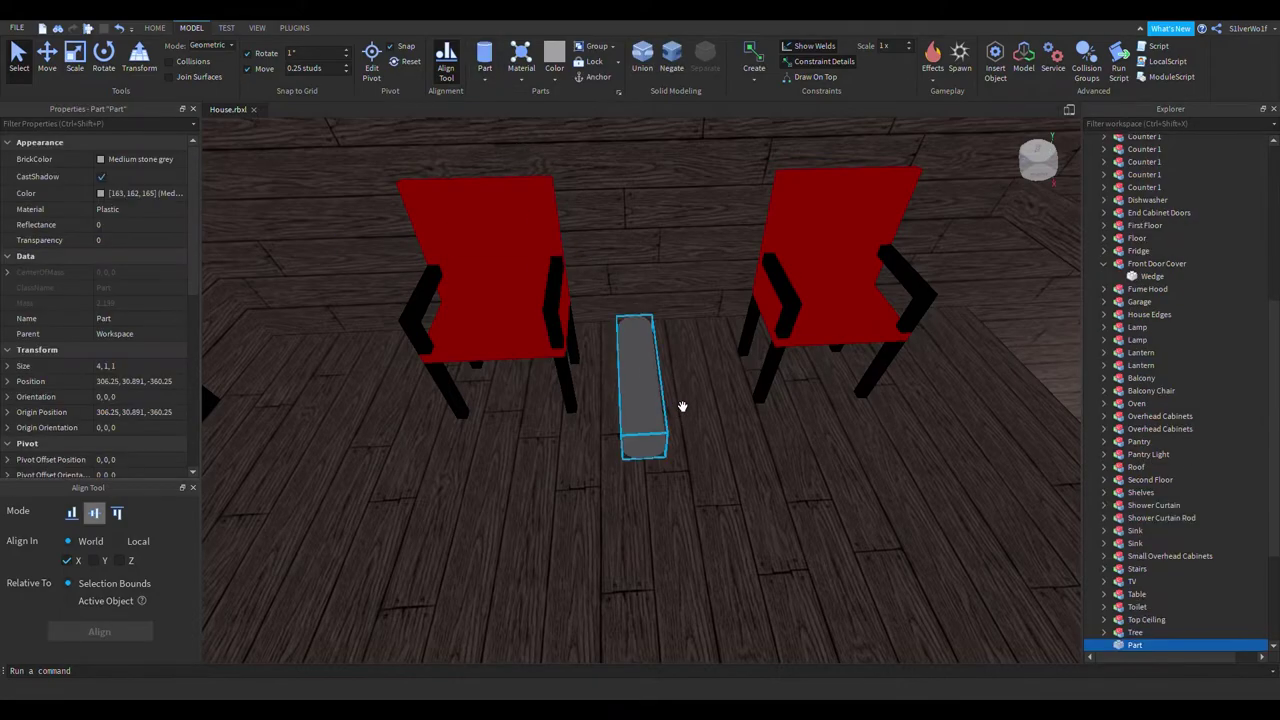
Raise the cylinder above the balcony floor between the chairs and stand it upright with orientation 0, 0, 90
{"action": "right_click_drag", "start_coordinate": [668, 375], "coordinate": [665, 388]}
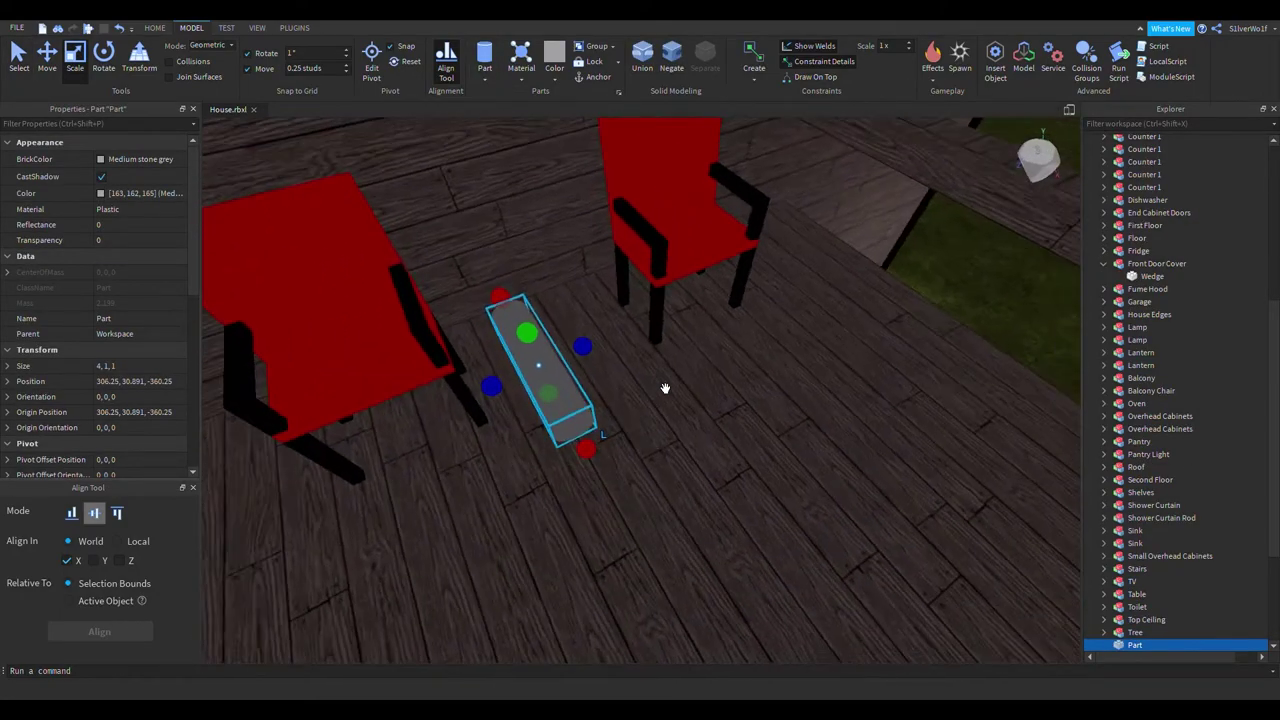
{"action": "left_click_drag", "start_coordinate": [527, 319], "coordinate": [527, 318]}
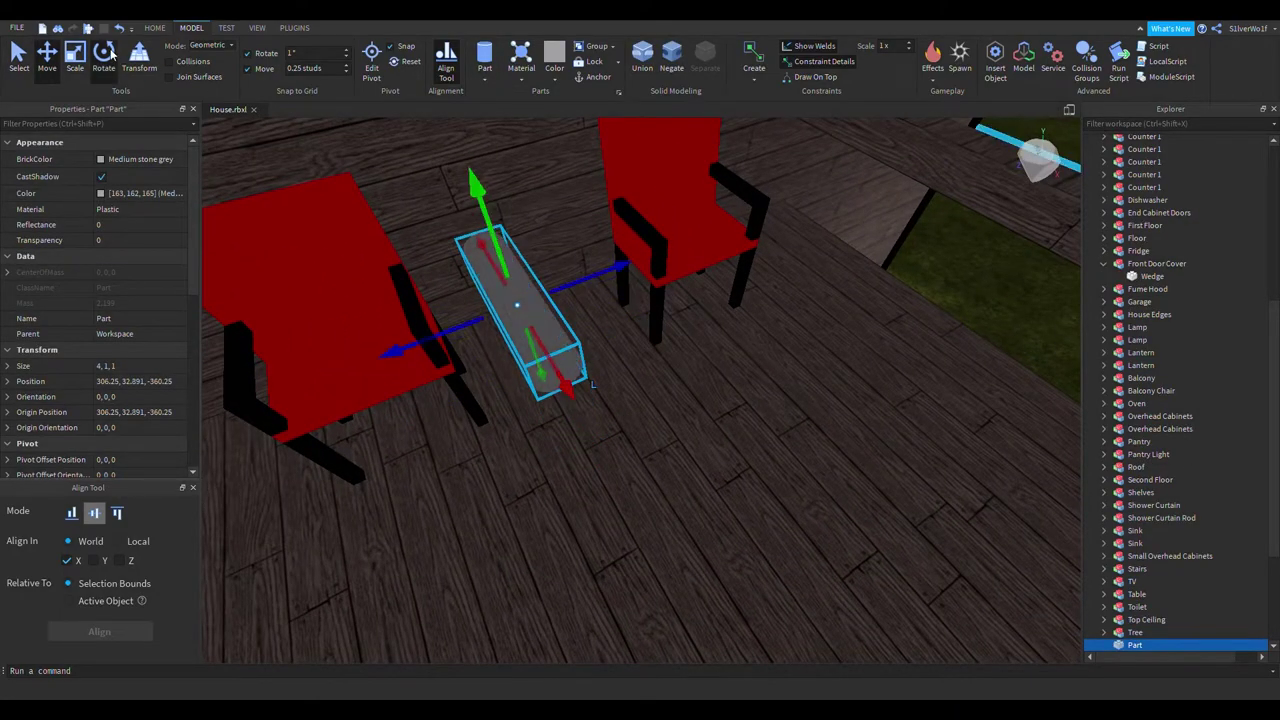
{"action": "left_click", "coordinate": [106, 57]}
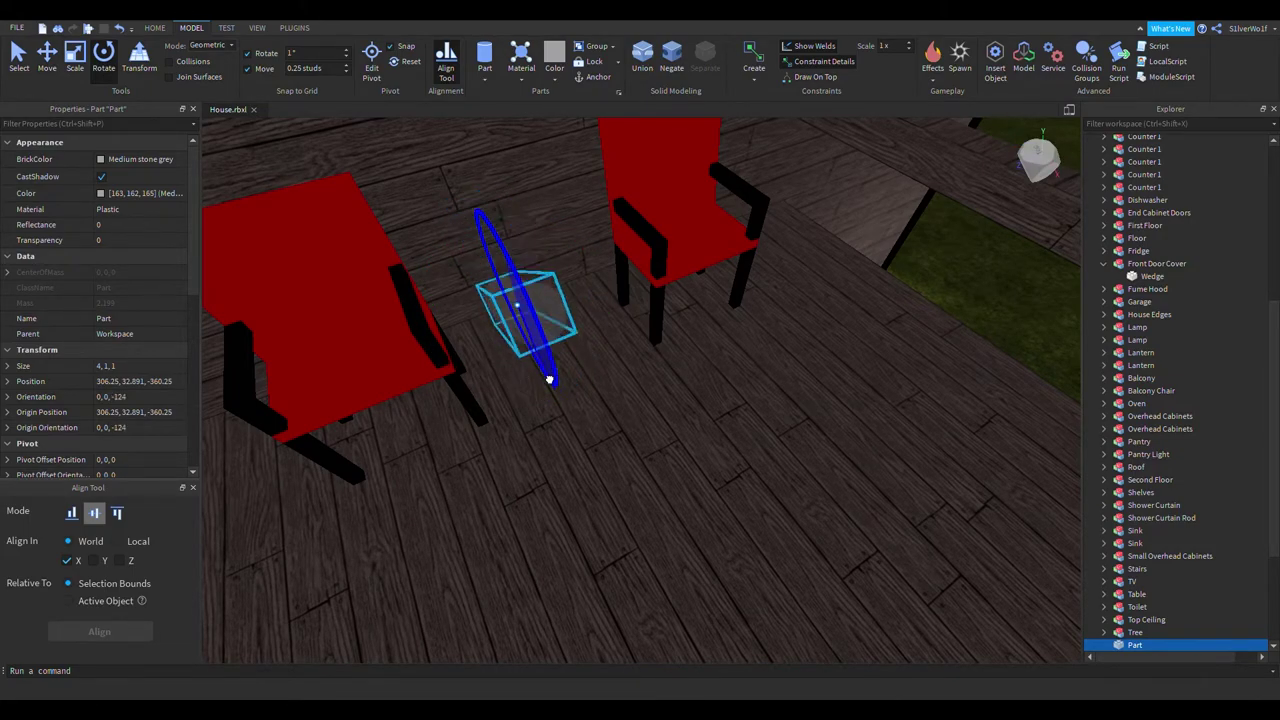
{"action": "right_click_drag", "start_coordinate": [589, 417], "coordinate": [589, 417]}
{"action": "left_click_drag", "start_coordinate": [625, 310], "coordinate": [590, 272]}
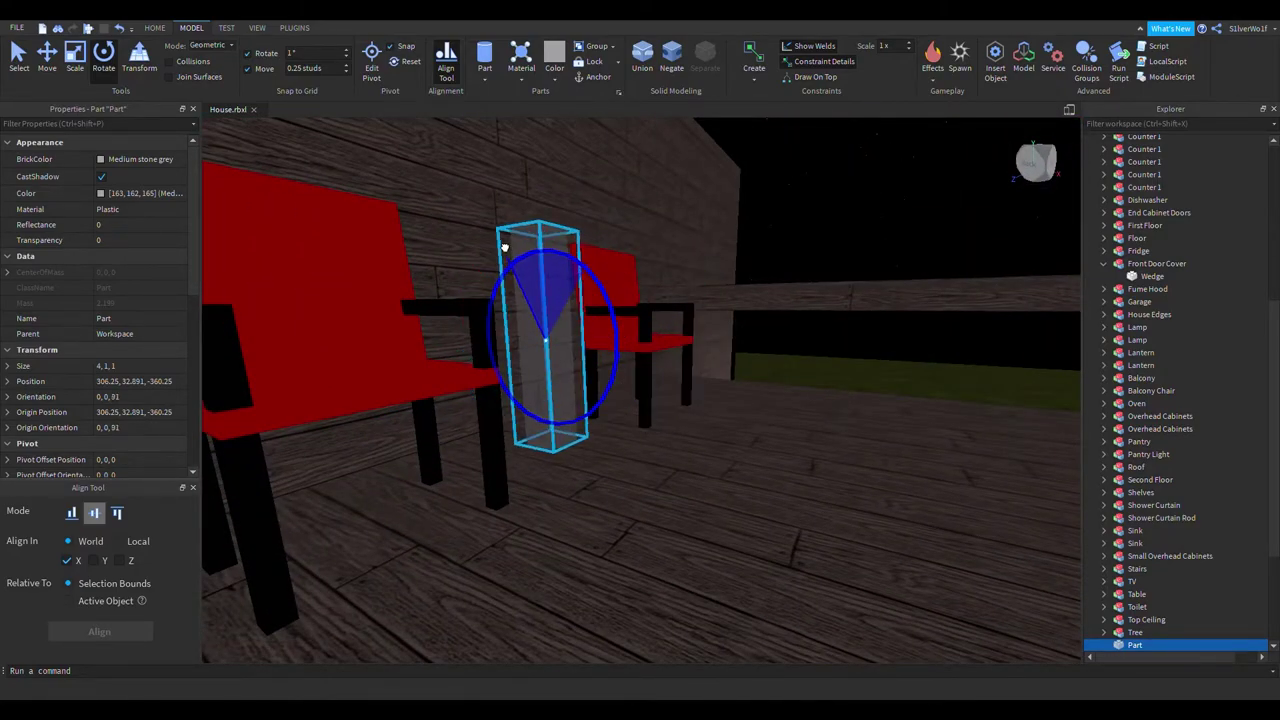
{"action": "left_click_drag", "start_coordinate": [507, 247], "coordinate": [507, 250]}
{"action": "left_click", "coordinate": [140, 397]}
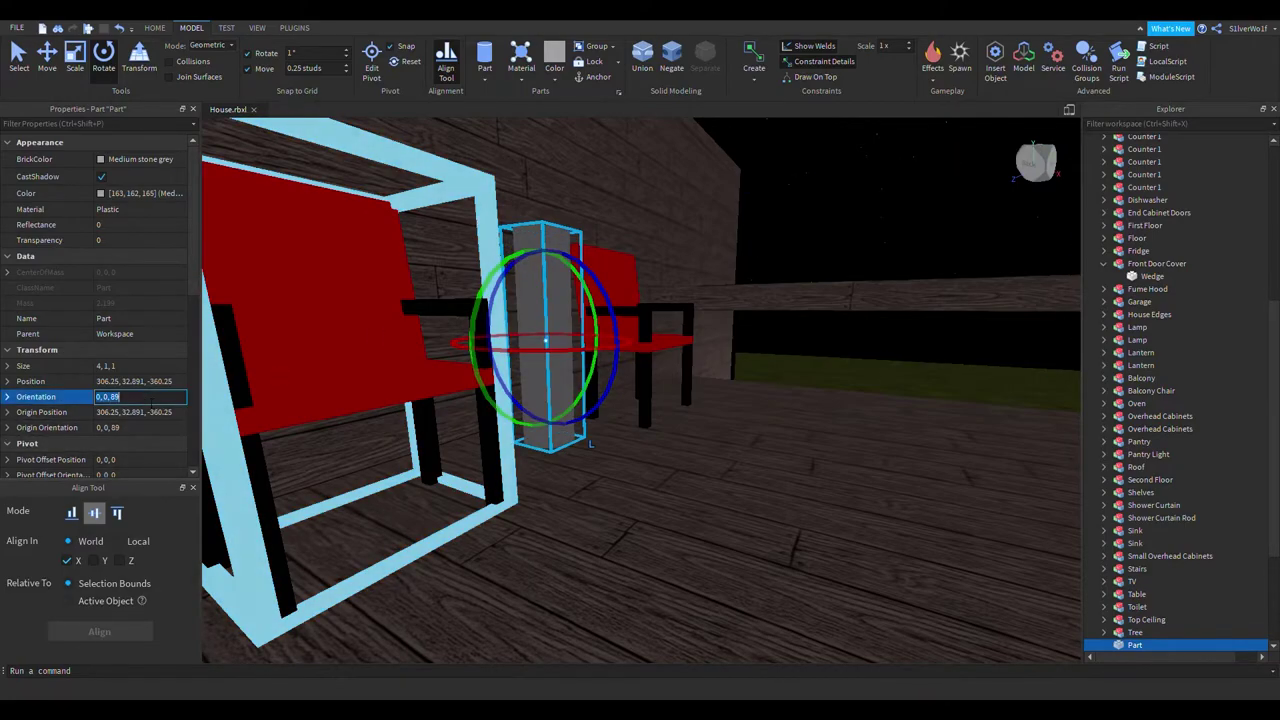
{"action": "type", "text": "0,0,90"}
{"action": "key", "text": "Return"}
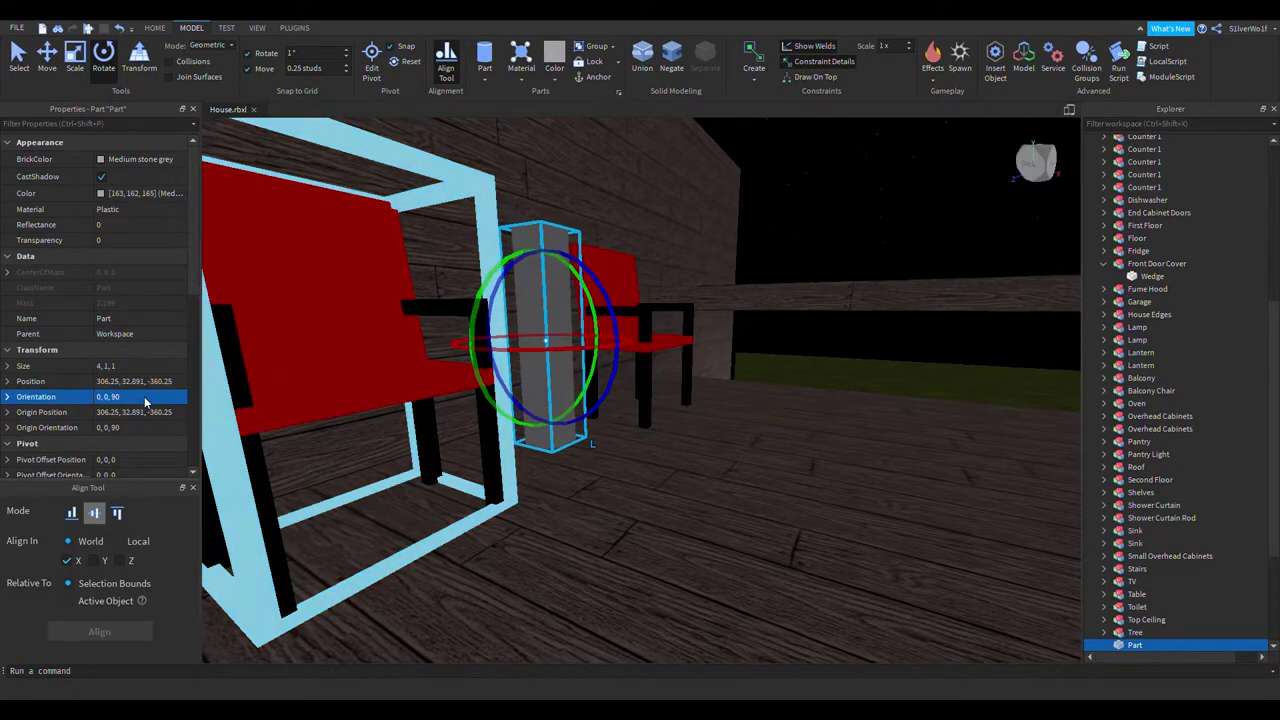
Move the upright cylinder onto the floor between the chairs, to about 307.25, 32.391, -360.75
{"action": "left_click", "coordinate": [1034, 206]}
{"action": "right_click_drag", "start_coordinate": [1034, 206], "coordinate": [714, 274]}
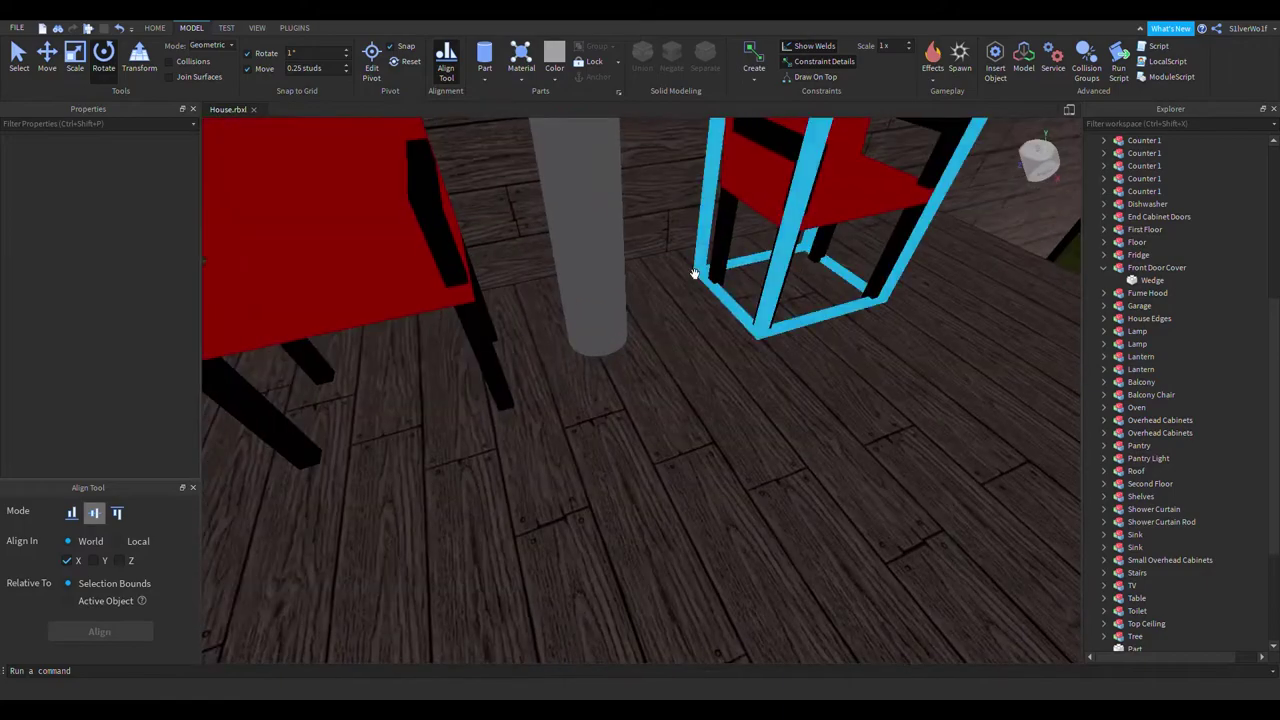
{"action": "left_click_drag", "start_coordinate": [644, 371], "coordinate": [666, 411]}
{"action": "key", "text": "s"}
{"action": "right_click_drag", "start_coordinate": [766, 440], "coordinate": [769, 442]}
{"action": "scroll", "coordinate": [769, 442], "scroll_direction": "up", "scroll_amount": 2}
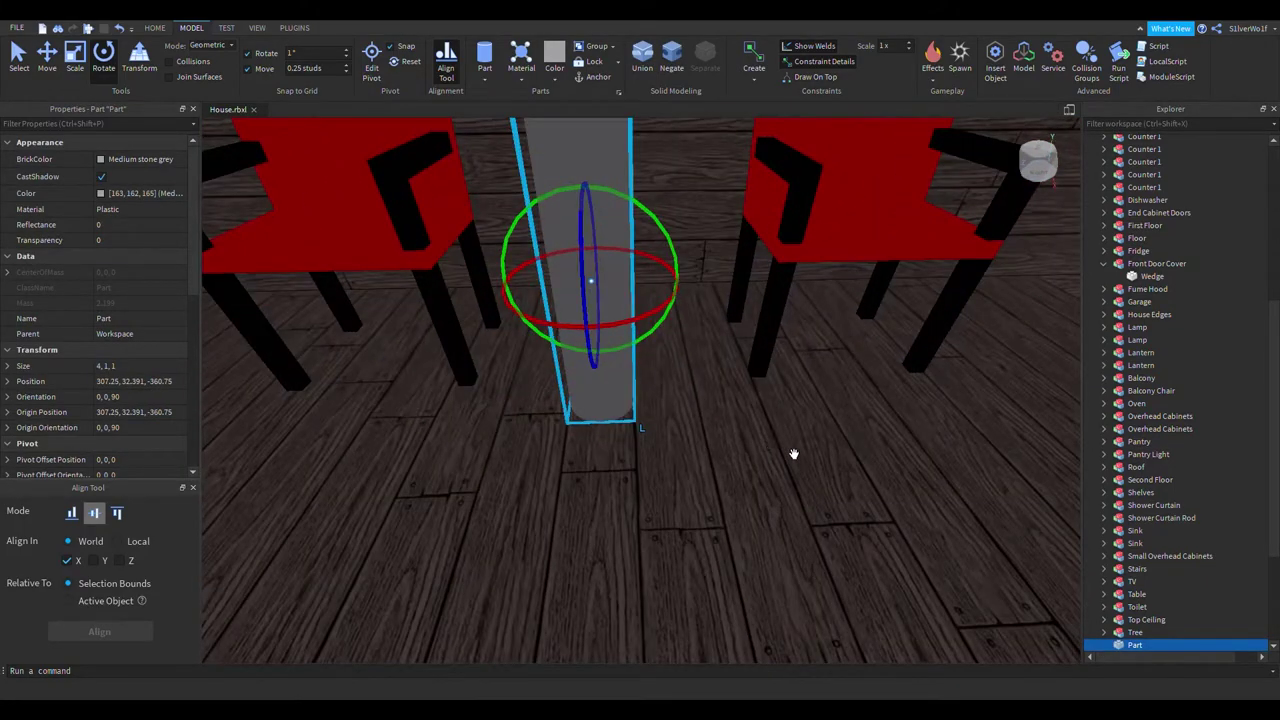
Try to shift the Balcony Chair at Z -357.125 away from the cylinder, to about Z -356.625
{"action": "left_click", "coordinate": [431, 309]}
{"action": "key", "text": "ctrl+2"}
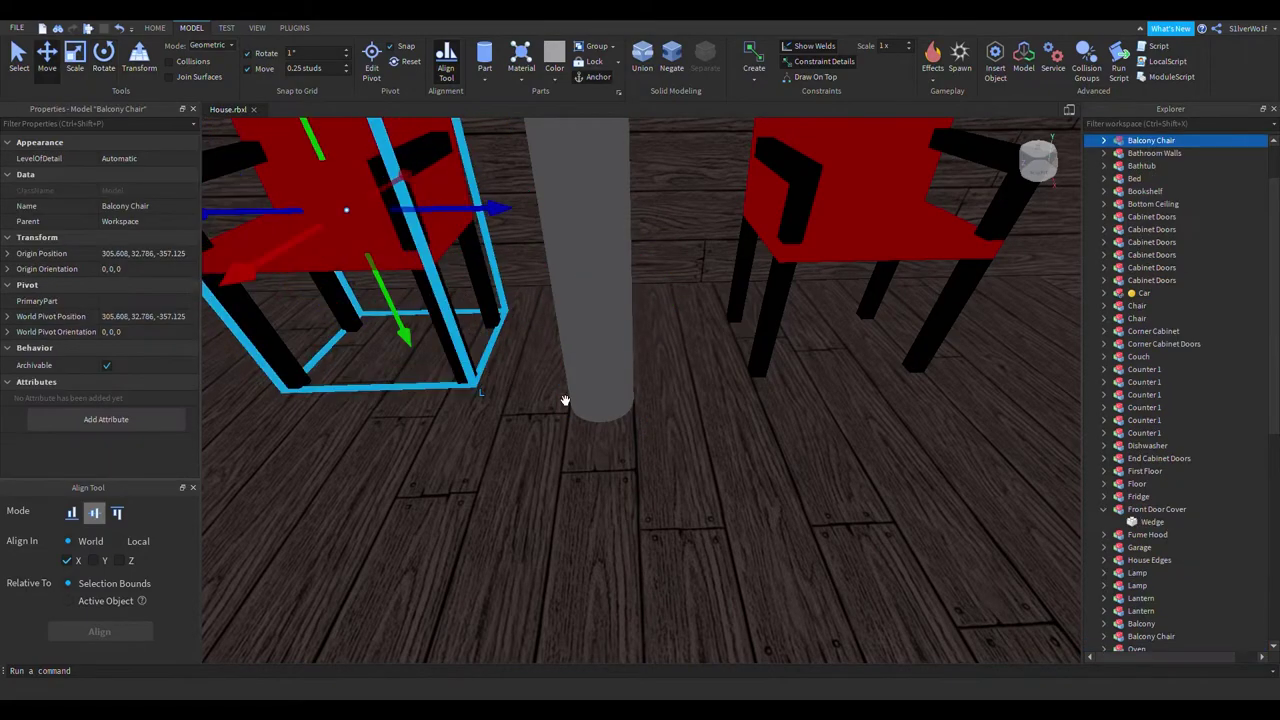
{"action": "key", "text": "f"}
{"action": "left_click_drag", "start_coordinate": [431, 243], "coordinate": [414, 255]}
{"action": "key", "text": "d"}
{"action": "key", "text": "s"}
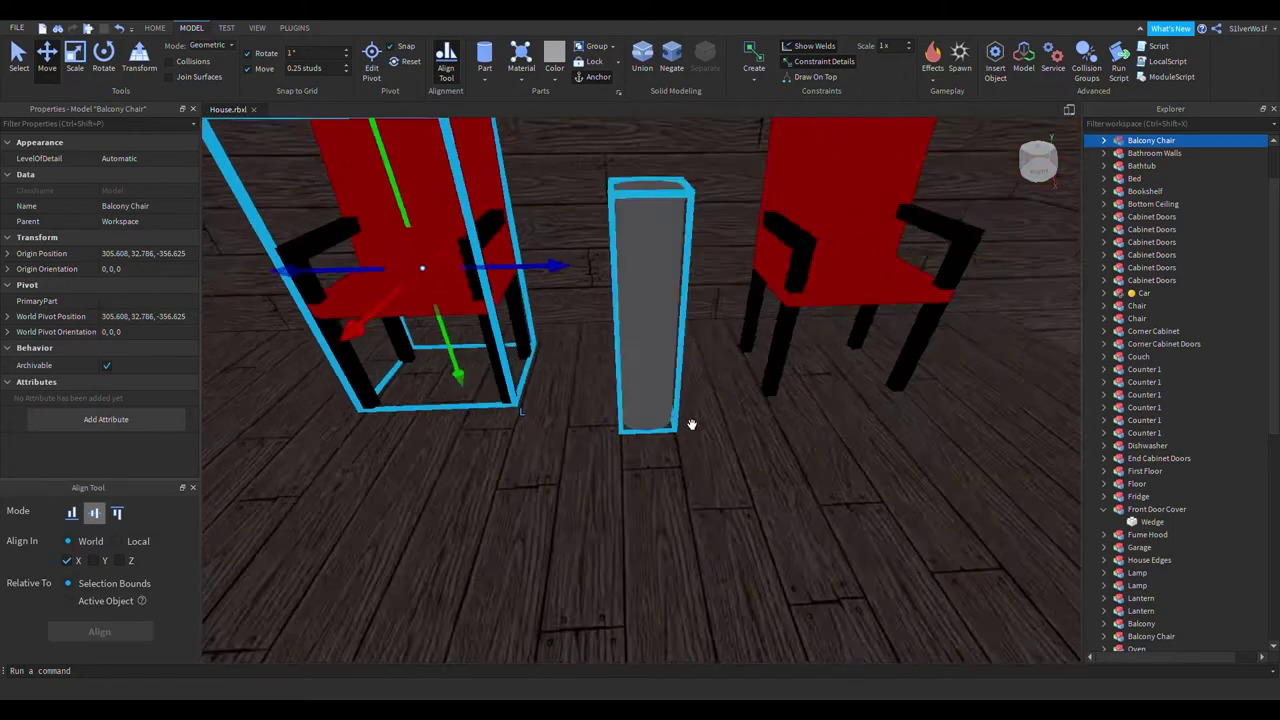
Undo the last Balcony Chair move
{"action": "left_click", "coordinate": [876, 346]}
{"action": "key", "text": "a"}
{"action": "key", "text": "w"}
{"action": "key", "text": "s"}
{"action": "left_click", "coordinate": [628, 340]}
{"action": "key", "text": "f"}
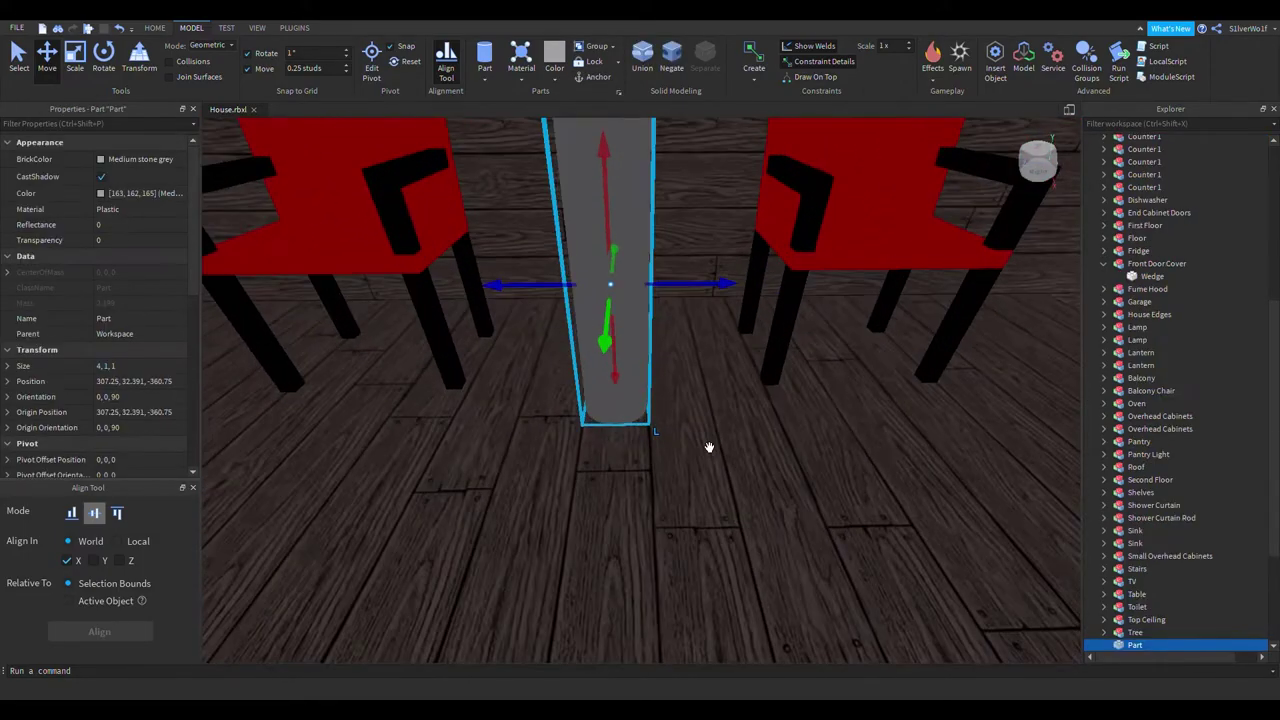
{"action": "key", "text": "ctrl+z"}
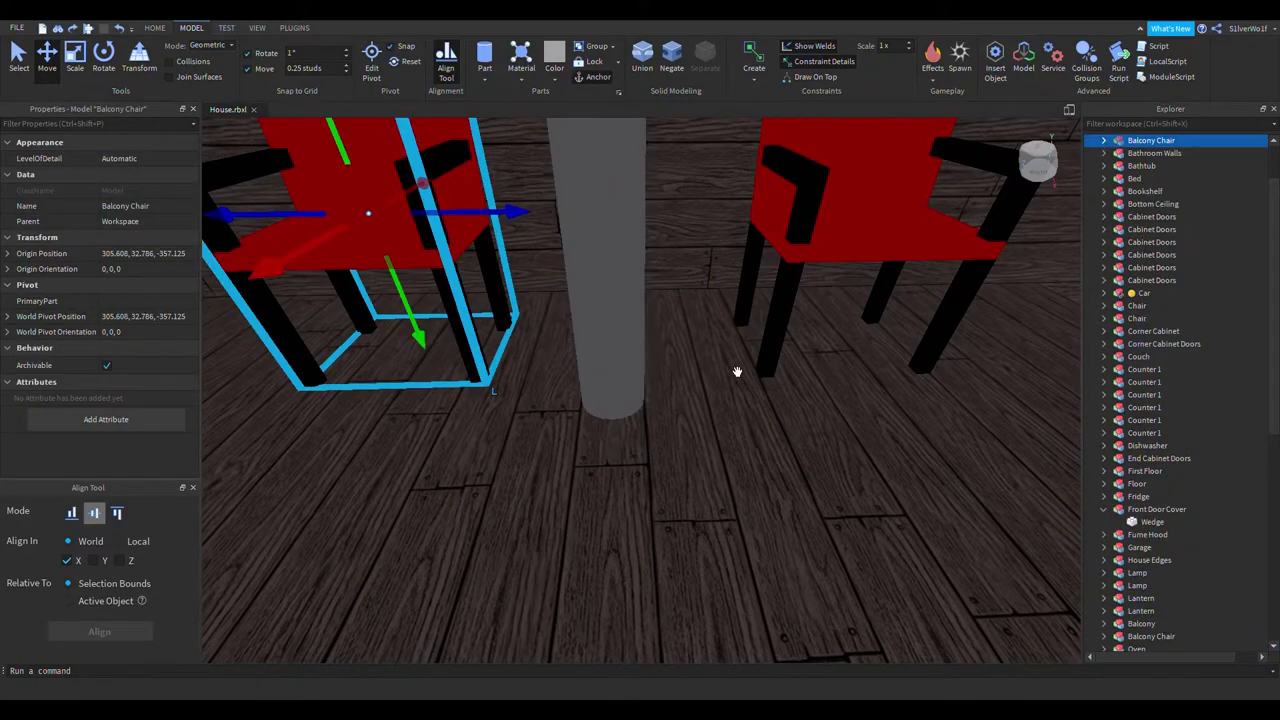
Compare the positions of both Balcony Chair models and the cylinder between them
{"action": "key", "text": "s"}
{"action": "left_click", "coordinate": [745, 335]}
{"action": "left_click", "coordinate": [532, 328]}
{"action": "left_click", "coordinate": [751, 305]}
{"action": "left_click", "coordinate": [449, 337]}
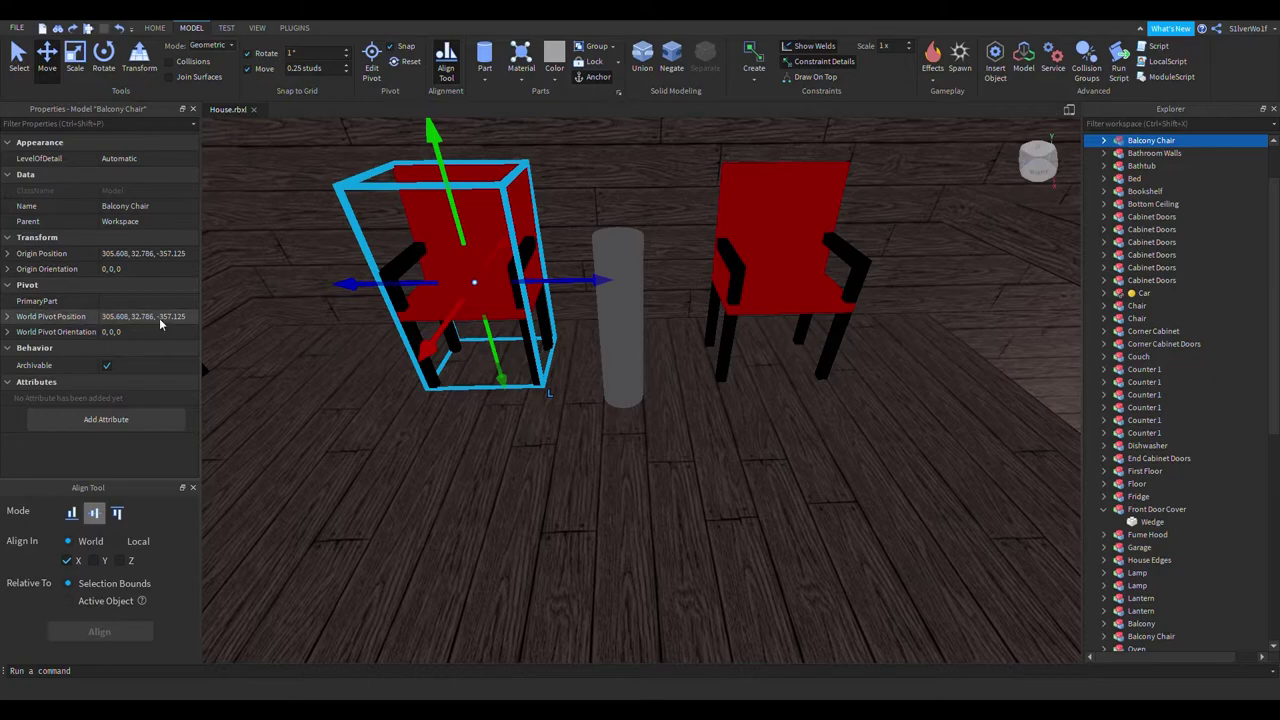
{"action": "left_click", "coordinate": [720, 302]}
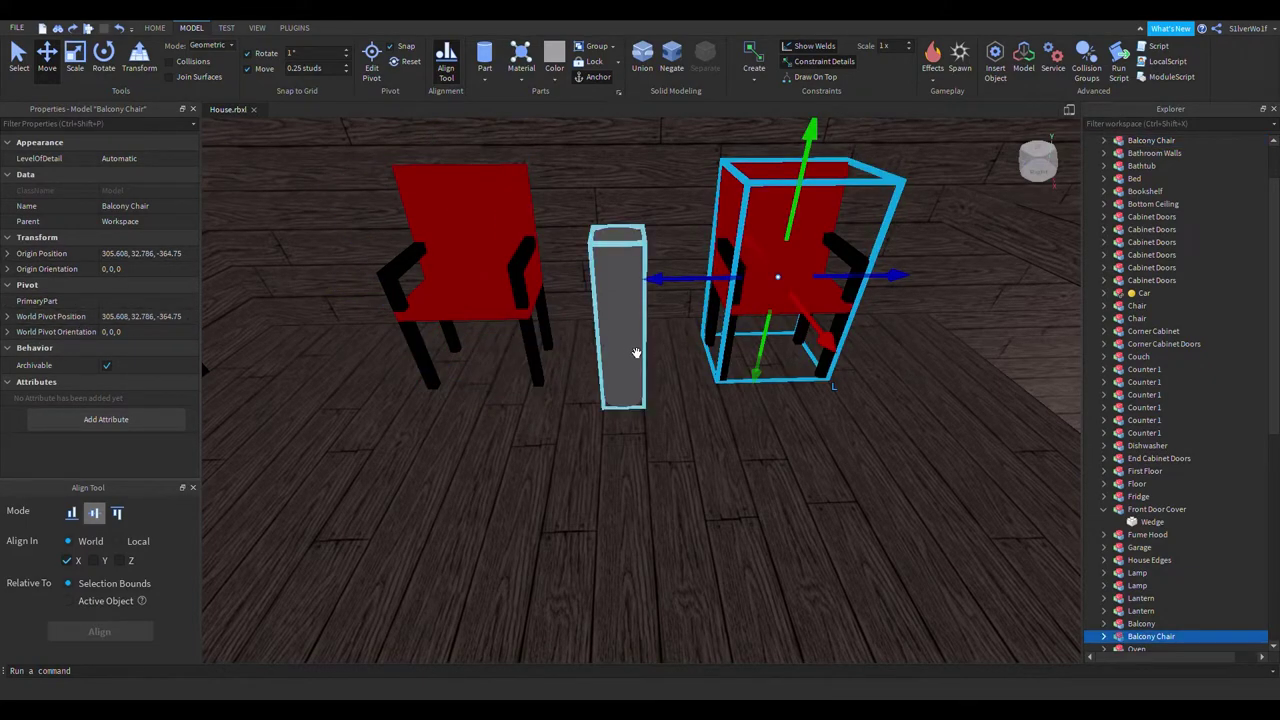
{"action": "left_click", "coordinate": [640, 405]}
{"action": "key", "text": "ctrl+1"}
{"action": "key", "text": "ctrl+3"}
{"action": "key", "text": "ctrl+1"}
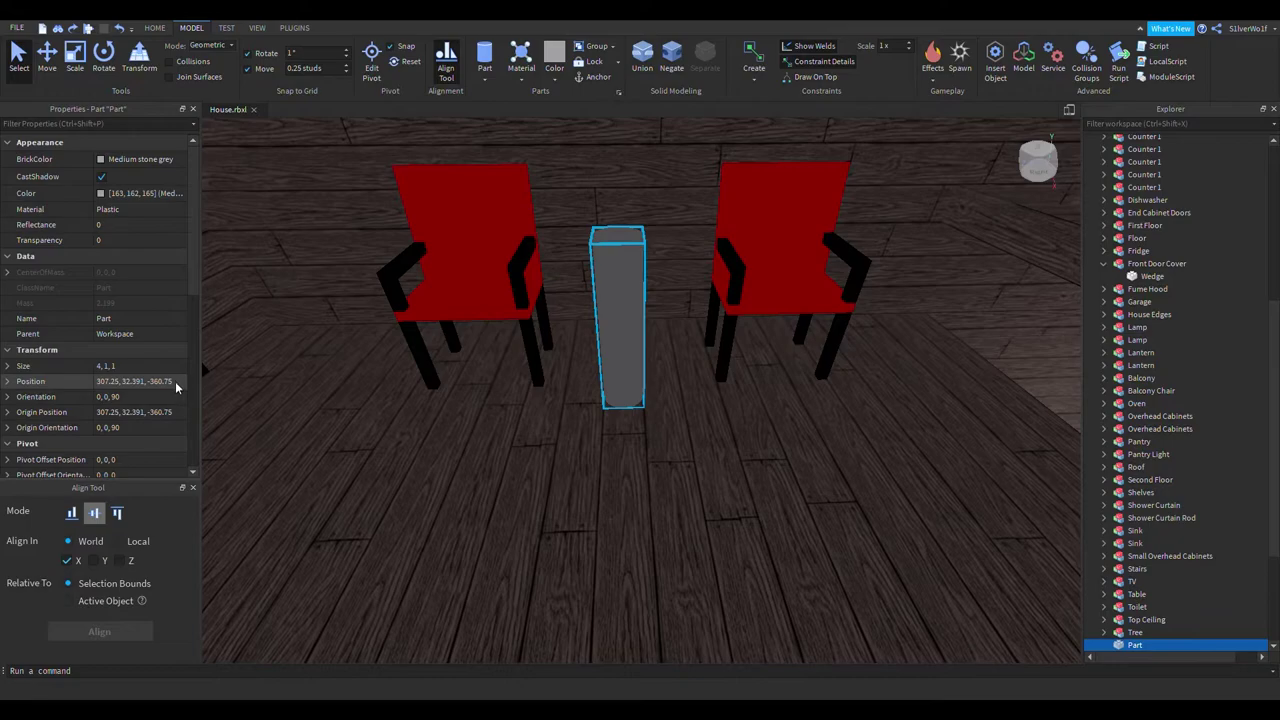
{"action": "left_click", "coordinate": [114, 385]}
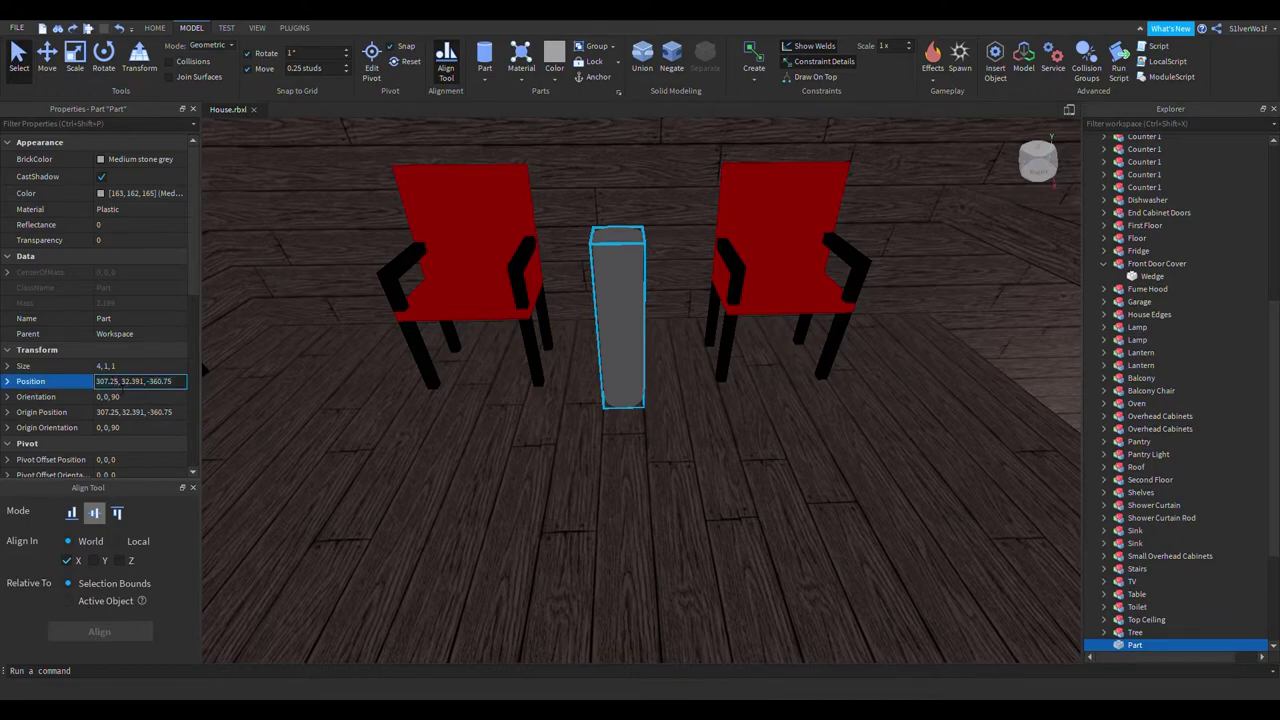
{"action": "key", "text": "Delete"}
Examine the Balcony model's origin position and the individual parts of the Balcony and Second Floor models
{"action": "left_click", "coordinate": [708, 522]}
{"action": "right_click_drag", "start_coordinate": [731, 543], "coordinate": [731, 543]}
{"action": "key", "text": "s"}
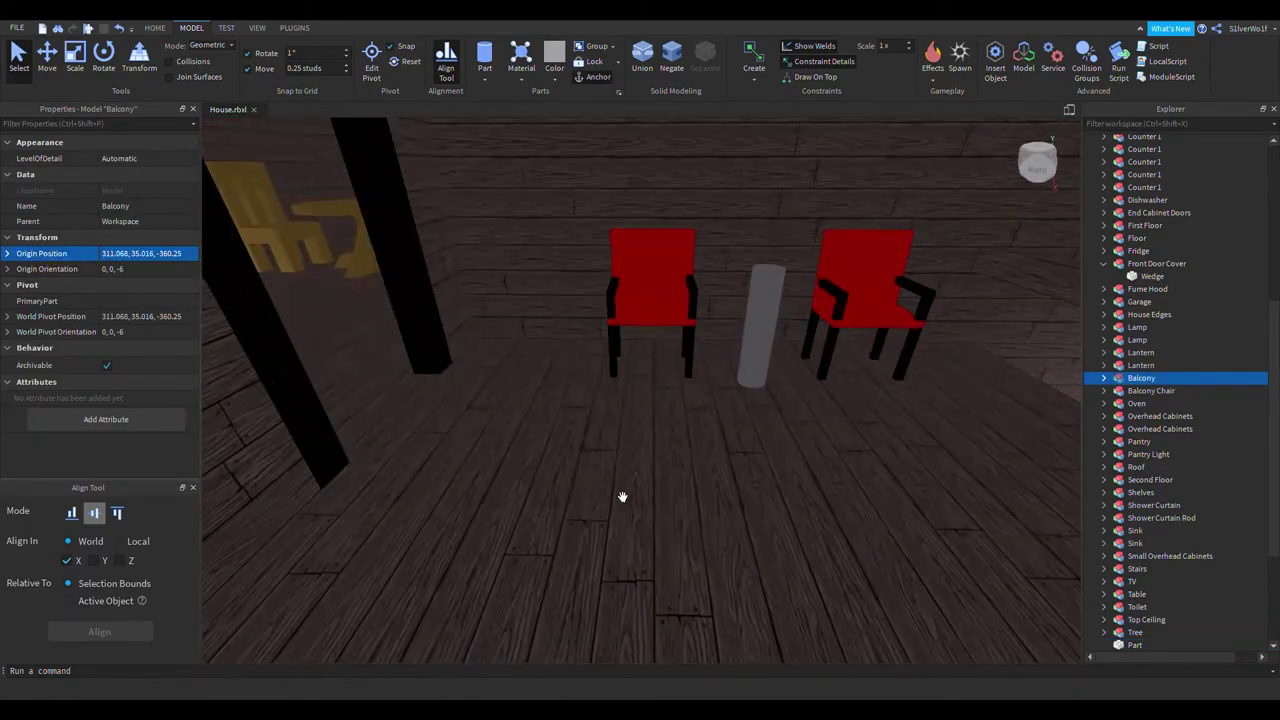
{"action": "left_click", "coordinate": [605, 487], "text": "alt"}
{"action": "left_click", "coordinate": [604, 487]}
{"action": "left_click", "coordinate": [379, 470]}
{"action": "right_click_drag", "start_coordinate": [671, 489], "coordinate": [649, 475]}
{"action": "key", "text": "s"}
{"action": "key", "text": "s"}
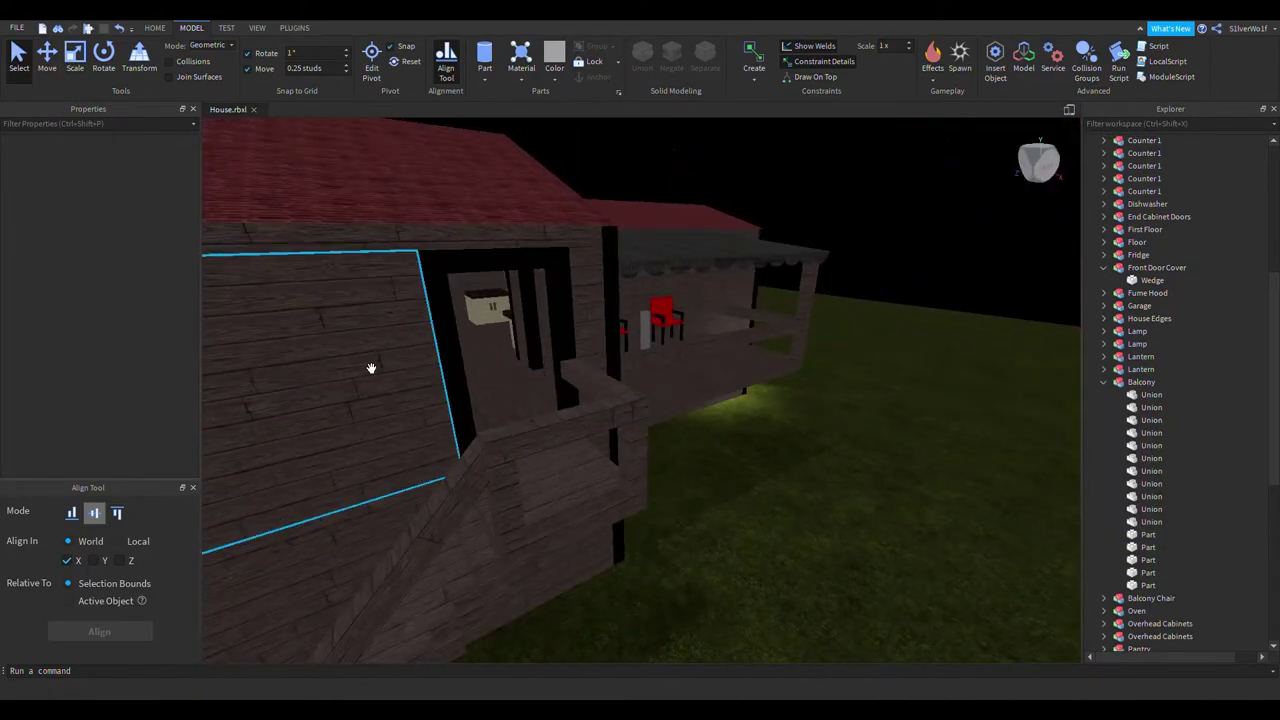
{"action": "left_click", "coordinate": [435, 457], "text": "alt"}
{"action": "left_click", "coordinate": [828, 513]}
{"action": "key", "text": "w"}
{"action": "right_click_drag", "start_coordinate": [828, 513], "coordinate": [792, 501]}
Shorten the cylinder to 2.75 studs and reduce its thickness so its size is 2.75, 0.5, 0.5
{"action": "left_click", "coordinate": [608, 450]}
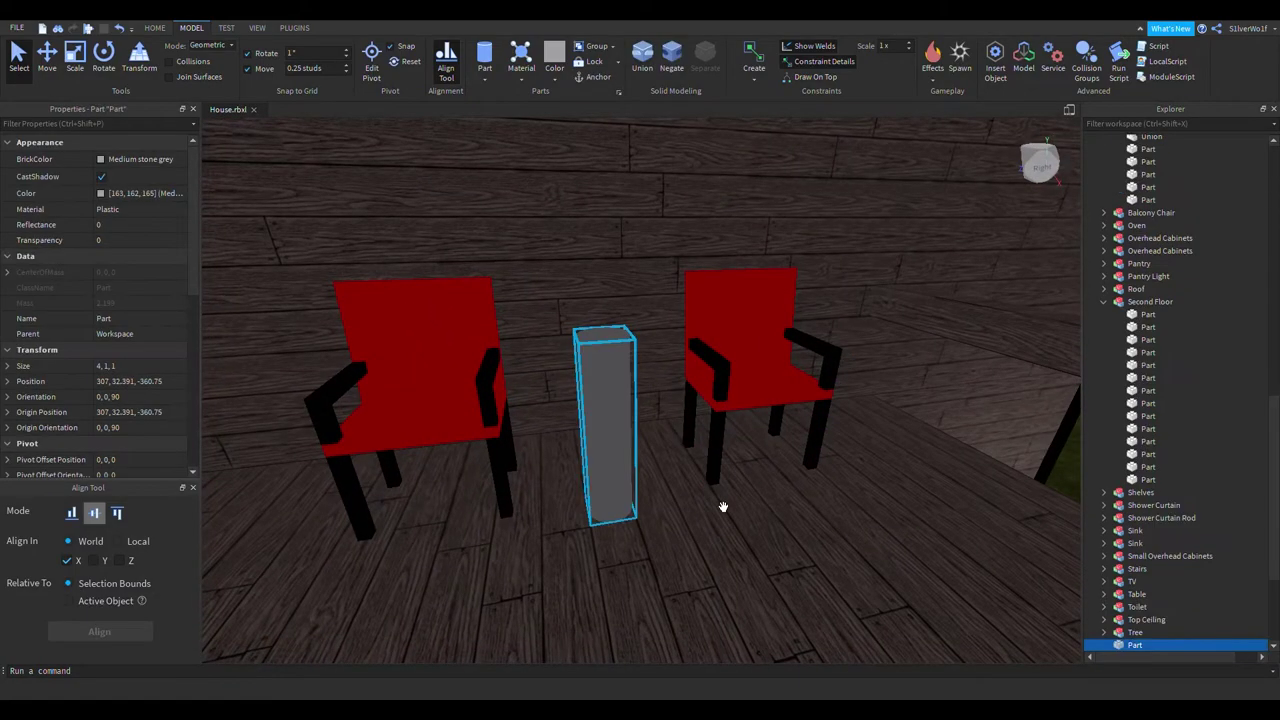
{"action": "key", "text": "ctrl+2"}
{"action": "key", "text": "ctrl+3"}
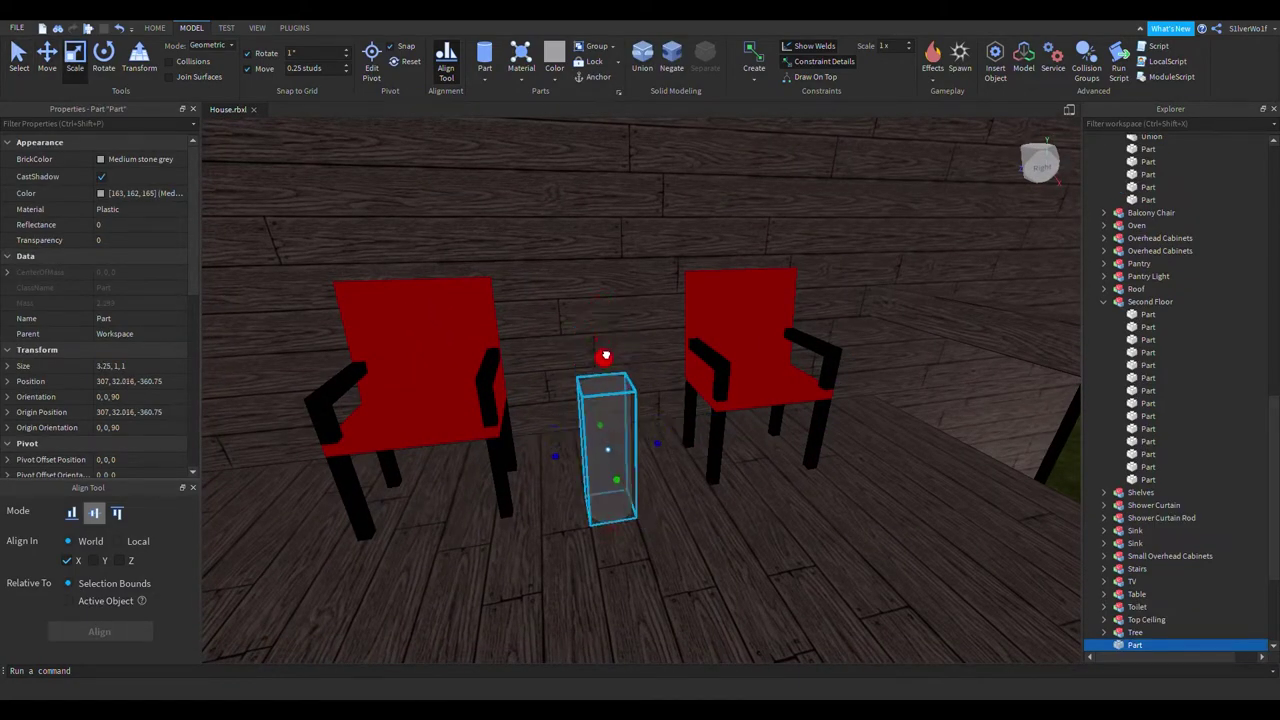
{"action": "left_click", "coordinate": [140, 366]}
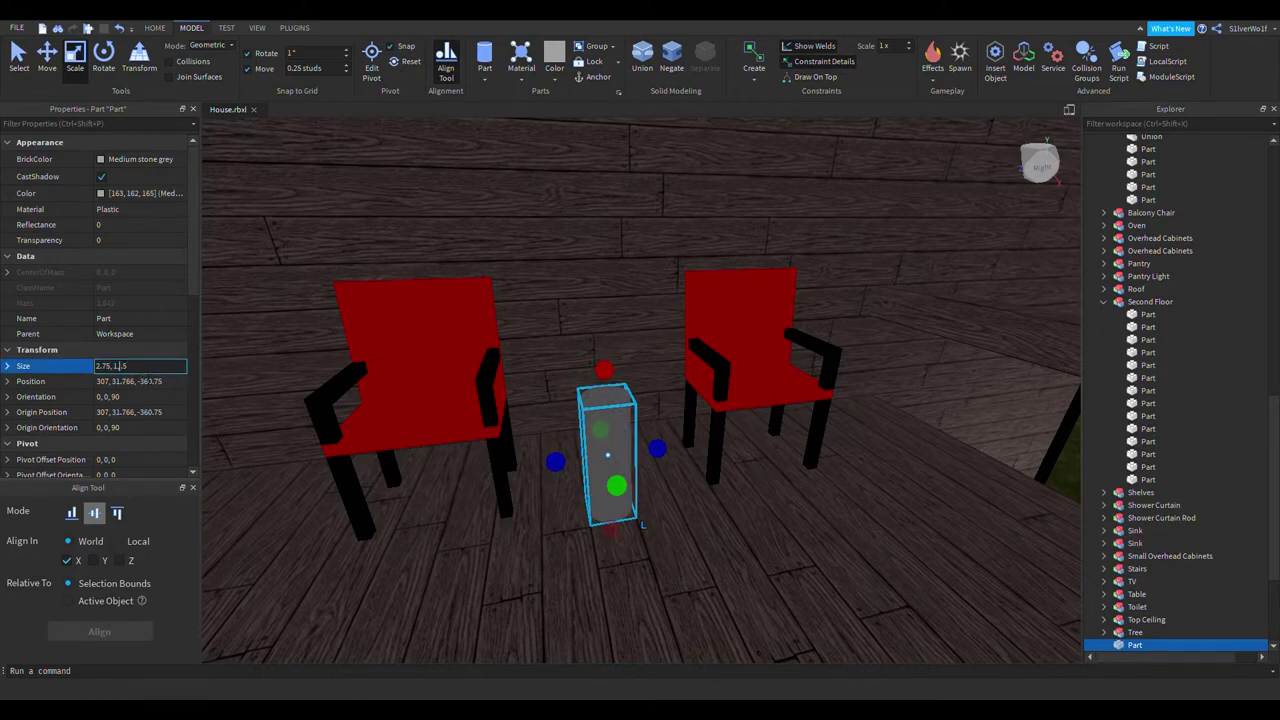
{"action": "type", "text": ".5"}
{"action": "key", "text": "Return"}
Duplicate the thin cylinder so the copy stands on top of the original, and select both parts
{"action": "right_click_drag", "start_coordinate": [881, 578], "coordinate": [716, 565]}
{"action": "left_click", "coordinate": [896, 249]}
{"action": "left_click", "coordinate": [566, 457]}
{"action": "key", "text": "ctrl+d"}
{"action": "scroll", "coordinate": [668, 450], "scroll_direction": "up", "scroll_amount": 2}
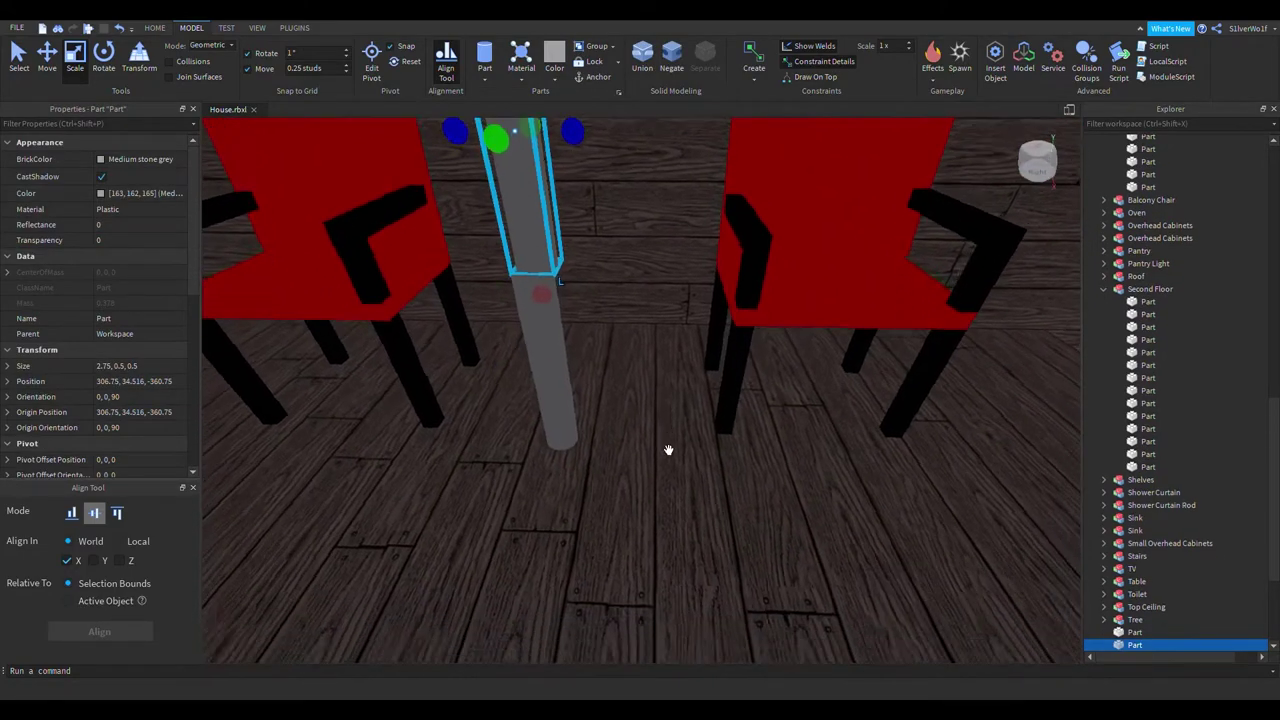
{"action": "right_click_drag", "start_coordinate": [668, 450], "coordinate": [620, 468]}
{"action": "scroll", "coordinate": [692, 487], "scroll_direction": "down", "scroll_amount": 3}
{"action": "scroll", "coordinate": [631, 472], "scroll_direction": "up", "scroll_amount": 3}
{"action": "left_click", "coordinate": [491, 423]}
{"action": "right_click_drag", "start_coordinate": [578, 510], "coordinate": [580, 500]}
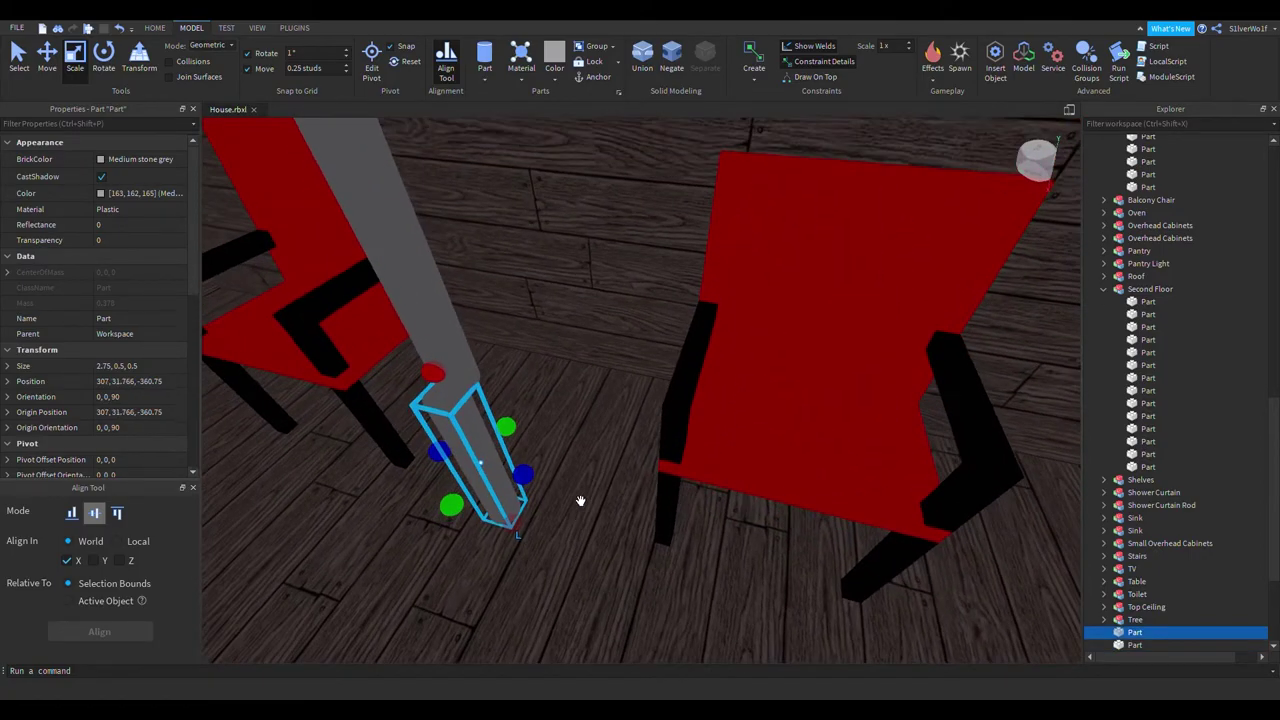
{"action": "left_click", "coordinate": [463, 290], "text": "shift"}
{"action": "right_click_drag", "start_coordinate": [663, 463], "coordinate": [660, 463]}
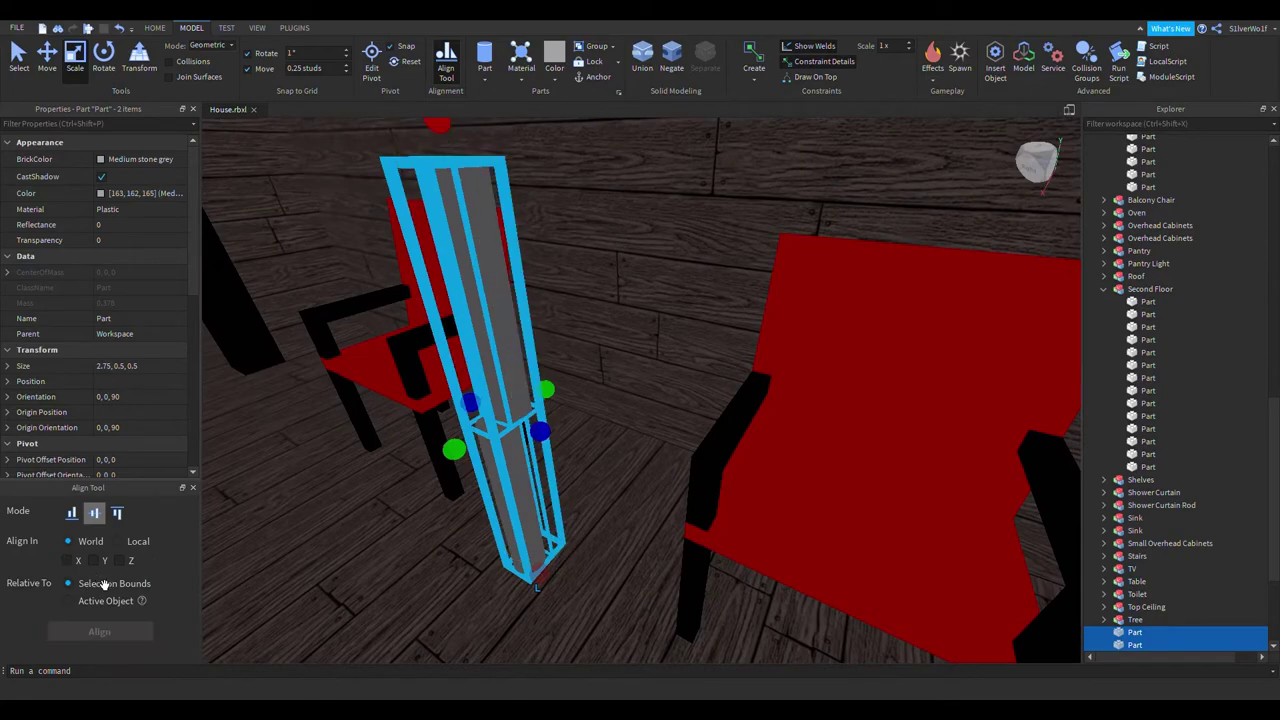
Try to align the centres of the two cylinders along the world Y axis
{"action": "left_click", "coordinate": [93, 561]}
{"action": "left_click", "coordinate": [140, 634]}
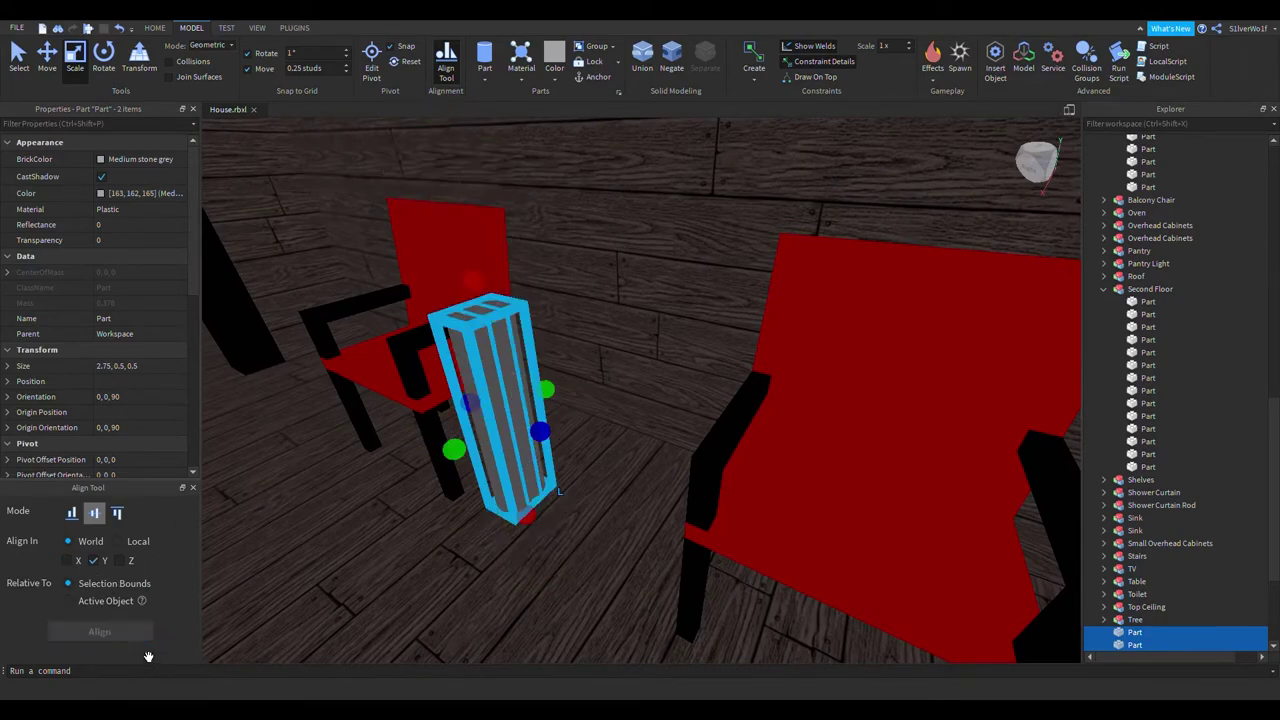
{"action": "key", "text": "ctrl+z"}
{"action": "key", "text": "ctrl+z"}
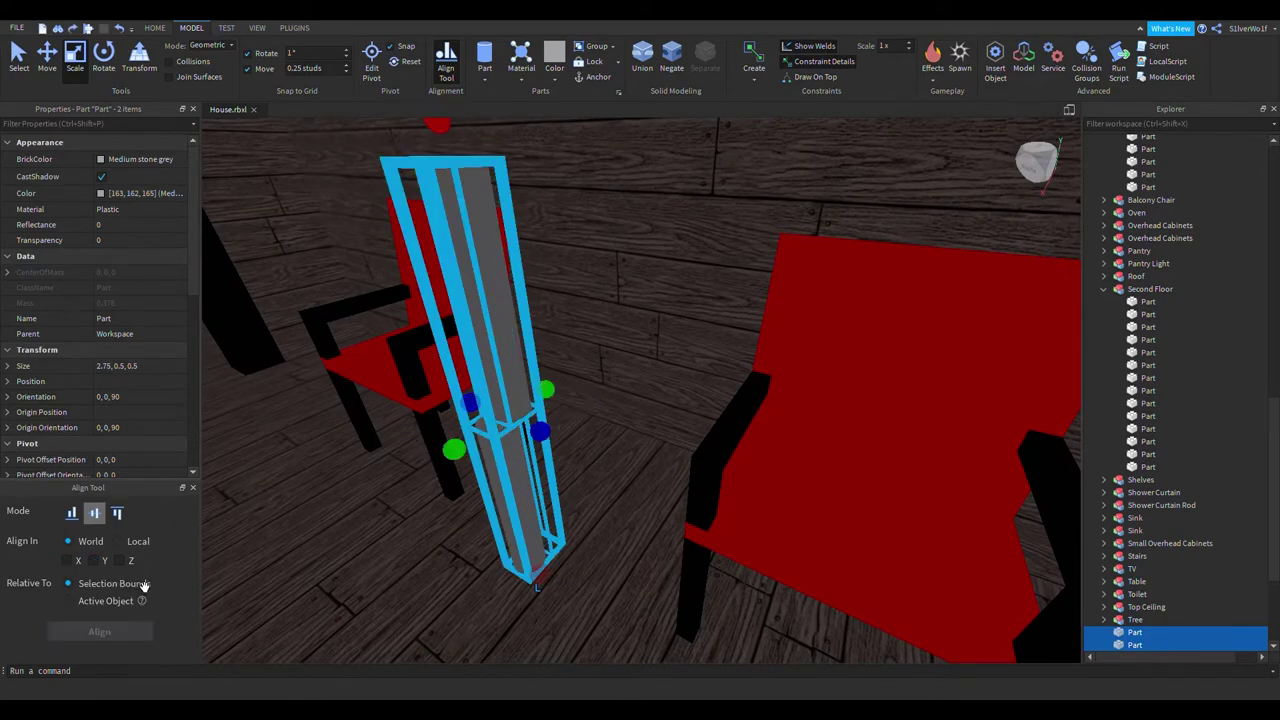
Align the centres of the two cylinders along the world X and Z axes, relative to the selection bounds
{"action": "left_click", "coordinate": [121, 561]}
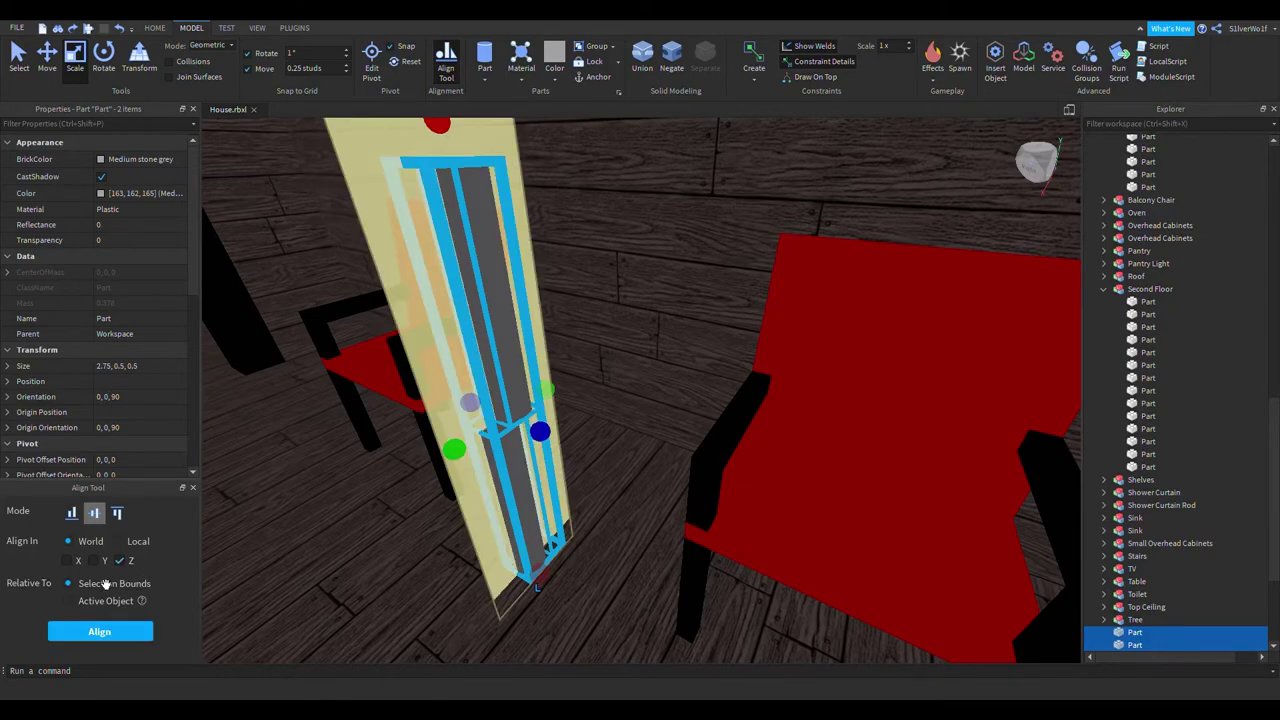
{"action": "left_click", "coordinate": [118, 634]}
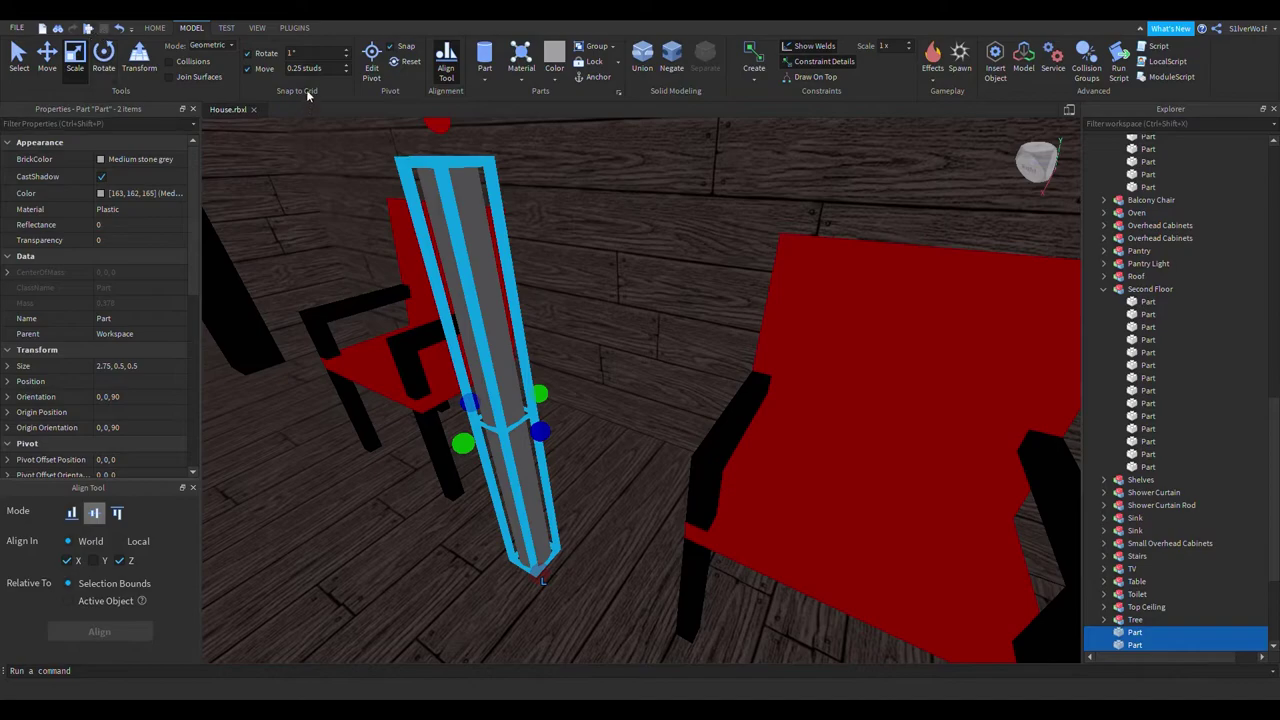
{"action": "left_click", "coordinate": [459, 62]}
Flatten the upper cylinder into a disc on top of the stem, with size 0.25, 1.25, 1.25
{"action": "right_click_drag", "start_coordinate": [620, 320], "coordinate": [668, 370]}
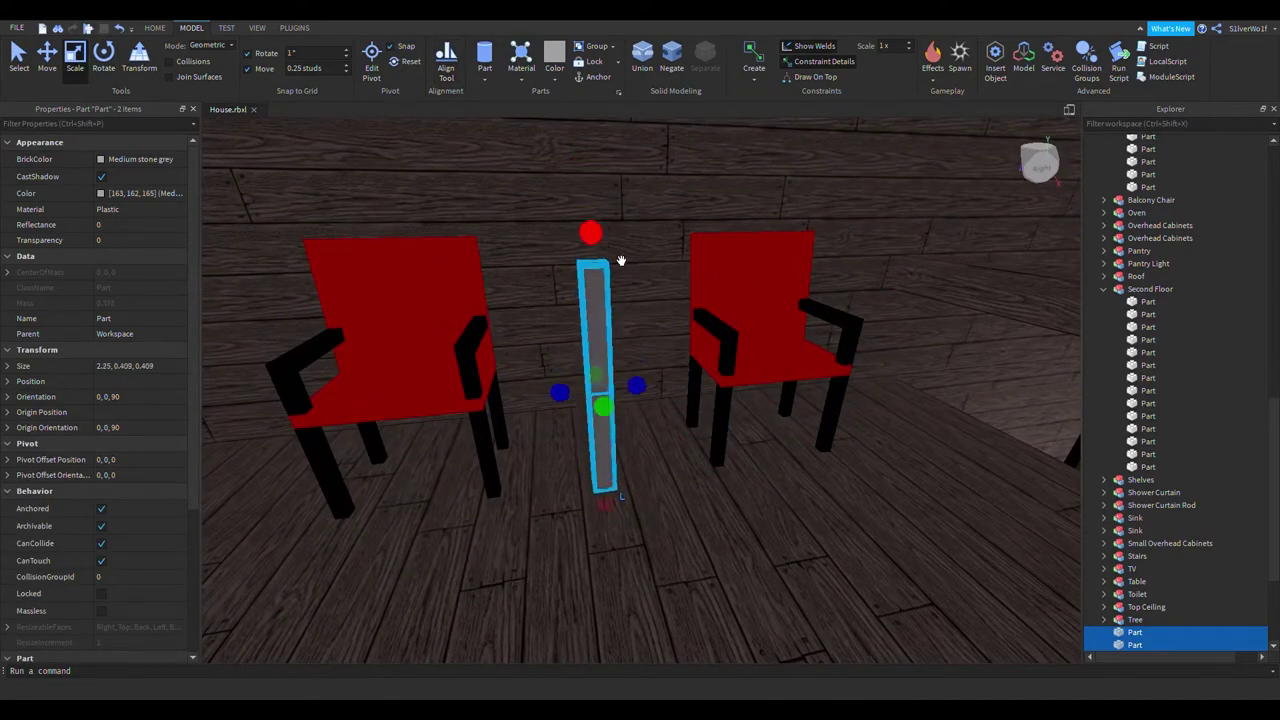
{"action": "left_click", "coordinate": [686, 279]}
{"action": "left_click", "coordinate": [600, 215]}
{"action": "left_click_drag", "start_coordinate": [586, 157], "coordinate": [591, 320]}
{"action": "left_click", "coordinate": [145, 370]}
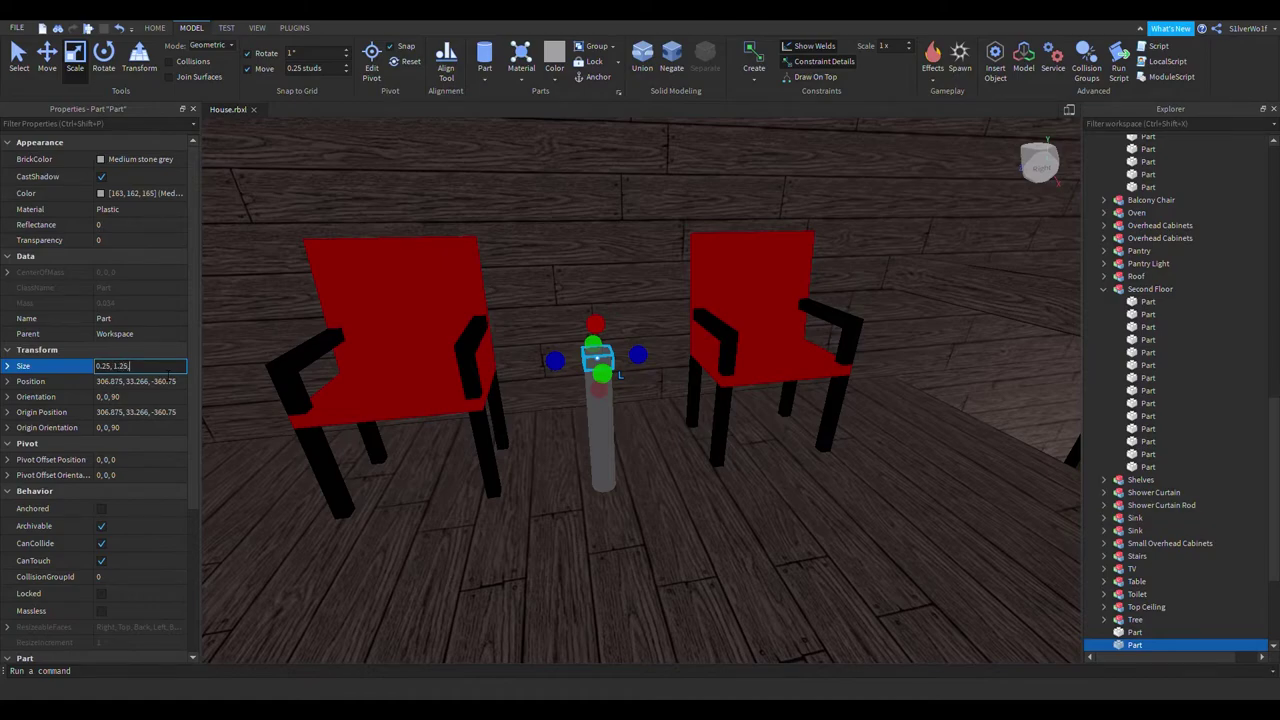
{"action": "type", "text": "0.25, 1.25, 1.25"}
{"action": "key", "text": "Return"}
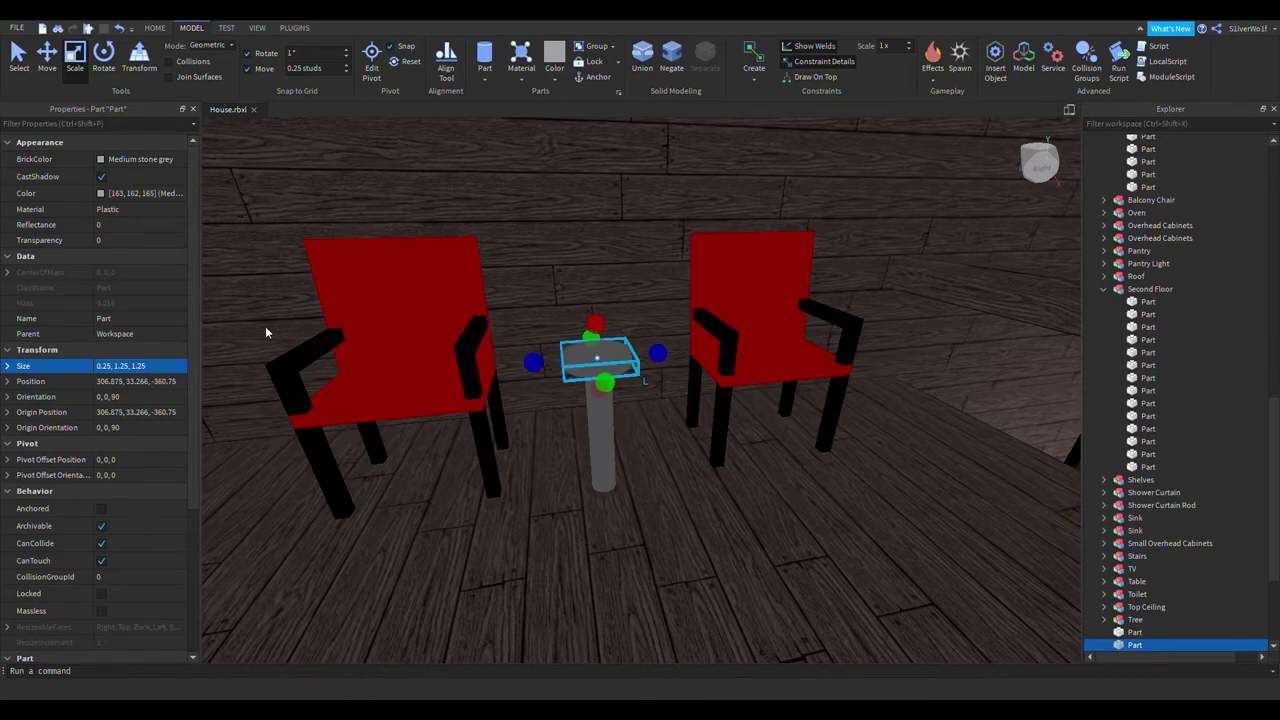
Move the disc down to the foot of the stem, at about 306.875, 30.516, -360.75
{"action": "key", "text": "ctrl+2"}
{"action": "left_click_drag", "start_coordinate": [608, 458], "coordinate": [611, 561]}
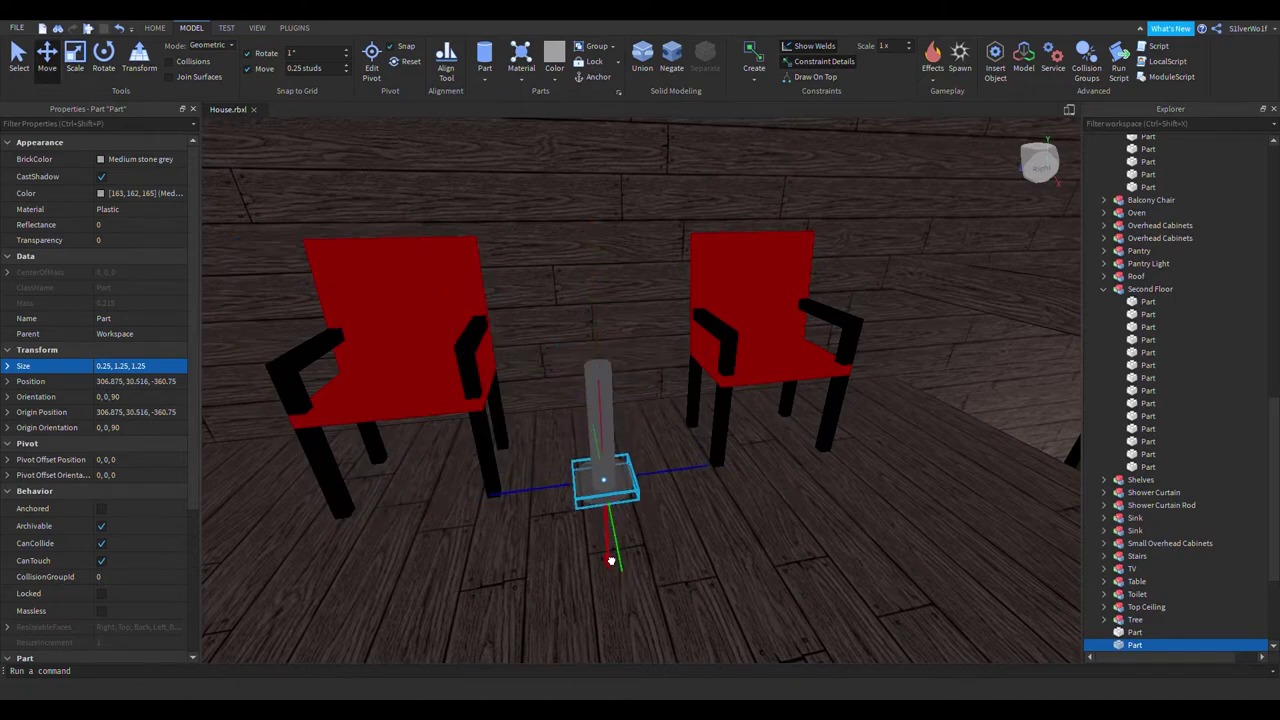
{"action": "right_click_drag", "start_coordinate": [757, 520], "coordinate": [825, 450]}
{"action": "left_click", "coordinate": [828, 295]}
{"action": "right_click_drag", "start_coordinate": [671, 506], "coordinate": [779, 405]}
Copy the base disc and place the copy on top of the stem, at about 306.875, 33.266, -360.75
{"action": "left_click", "coordinate": [691, 422]}
{"action": "key", "text": "ctrl+c"}
{"action": "key", "text": "ctrl+v"}
{"action": "left_click_drag", "start_coordinate": [676, 378], "coordinate": [720, 426]}
{"action": "right_click_drag", "start_coordinate": [731, 325], "coordinate": [752, 414]}
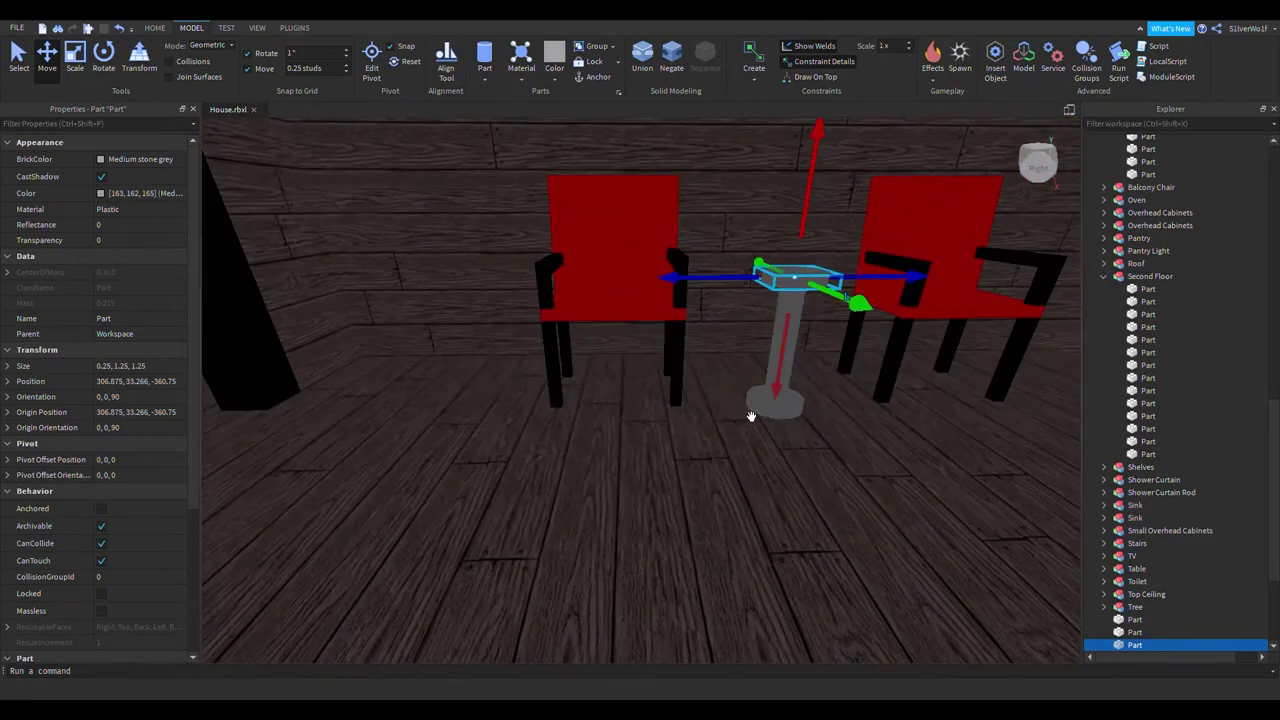
Try to resize the table's top disc to 0.25, 2.25, 1.25 and undo that size change
{"action": "left_click", "coordinate": [795, 427]}
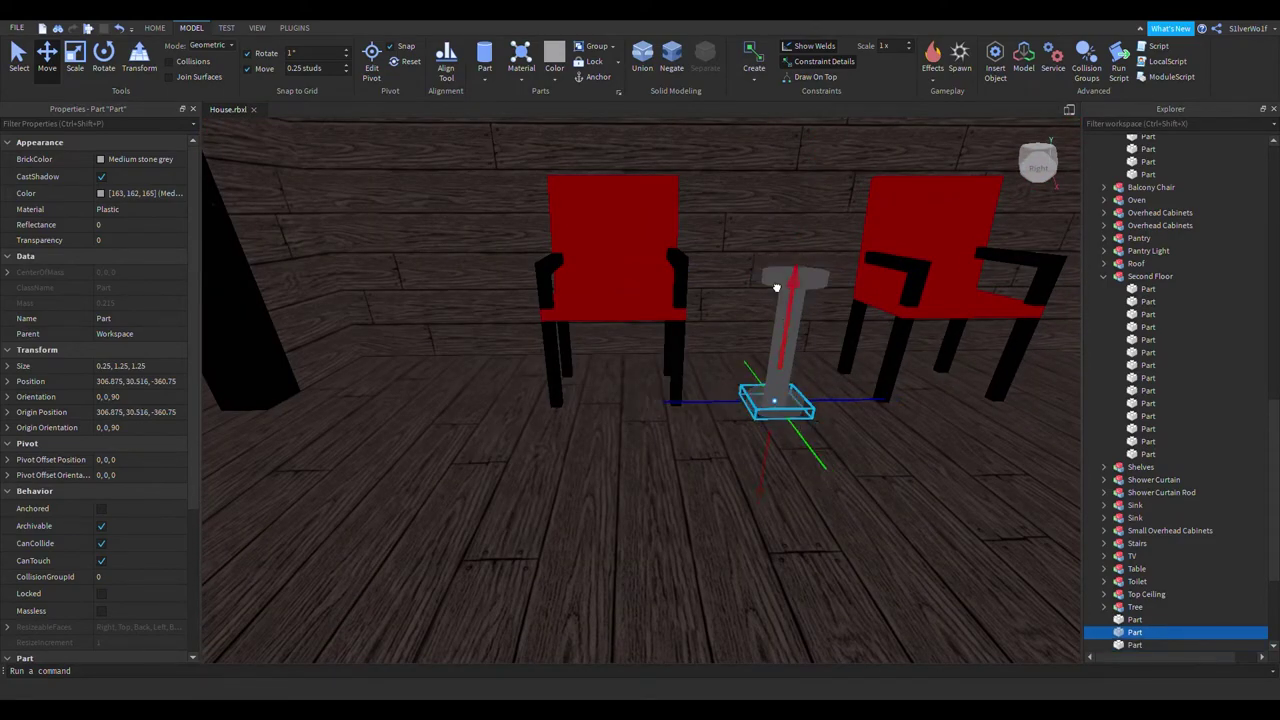
{"action": "key", "text": "ctrl+1"}
{"action": "left_click", "coordinate": [802, 301]}
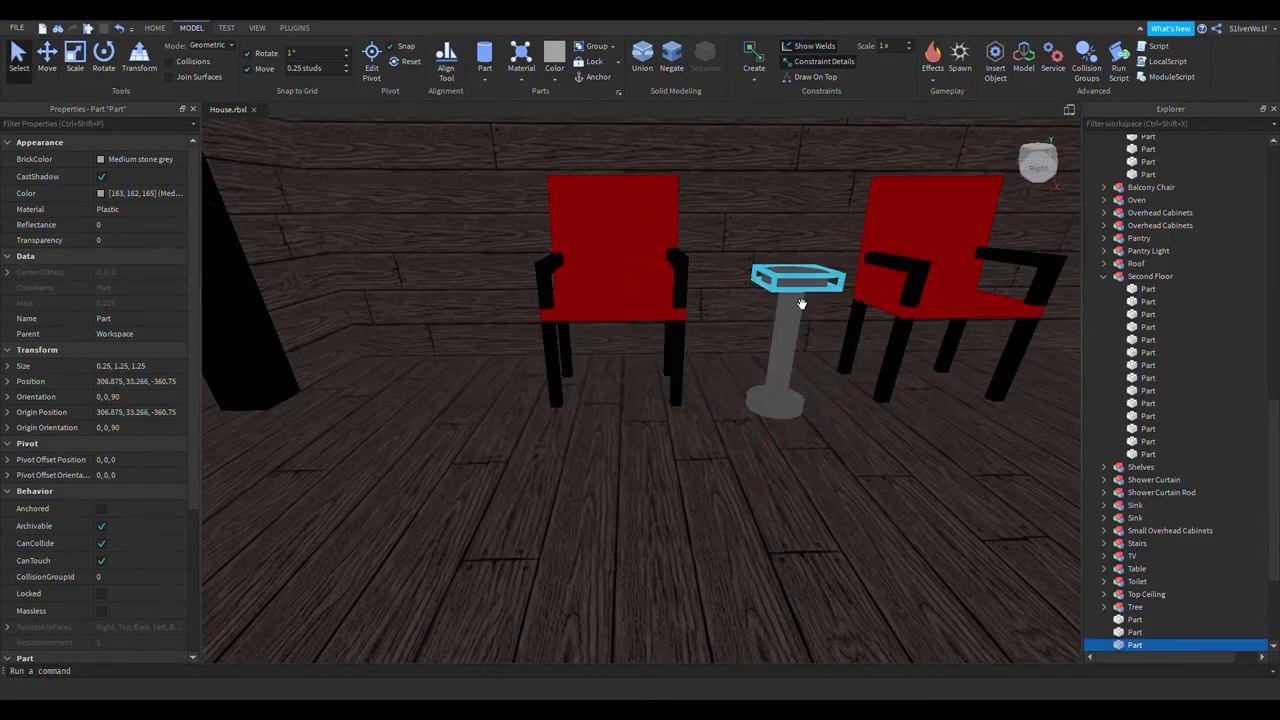
{"action": "right_click_drag", "start_coordinate": [884, 449], "coordinate": [884, 449]}
{"action": "scroll", "coordinate": [720, 326], "scroll_direction": "up", "scroll_amount": 5}
{"action": "scroll", "coordinate": [777, 397], "scroll_direction": "down", "scroll_amount": 6}
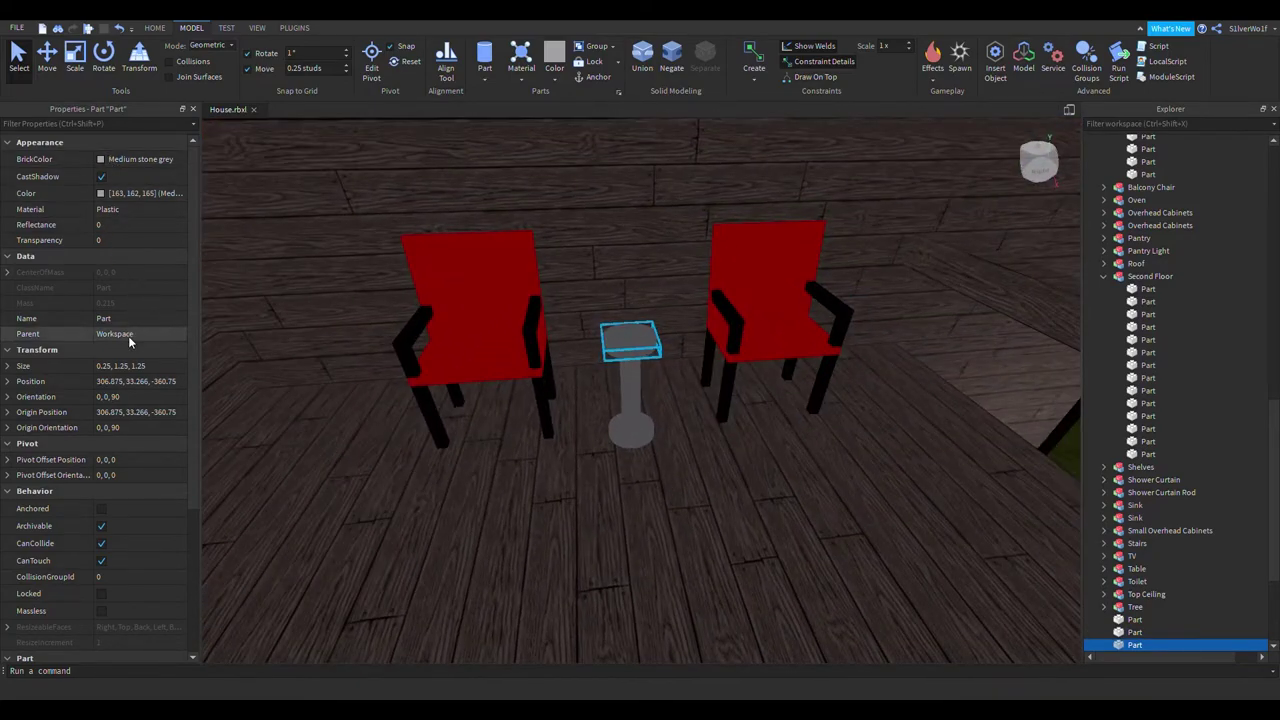
{"action": "left_click", "coordinate": [146, 367]}
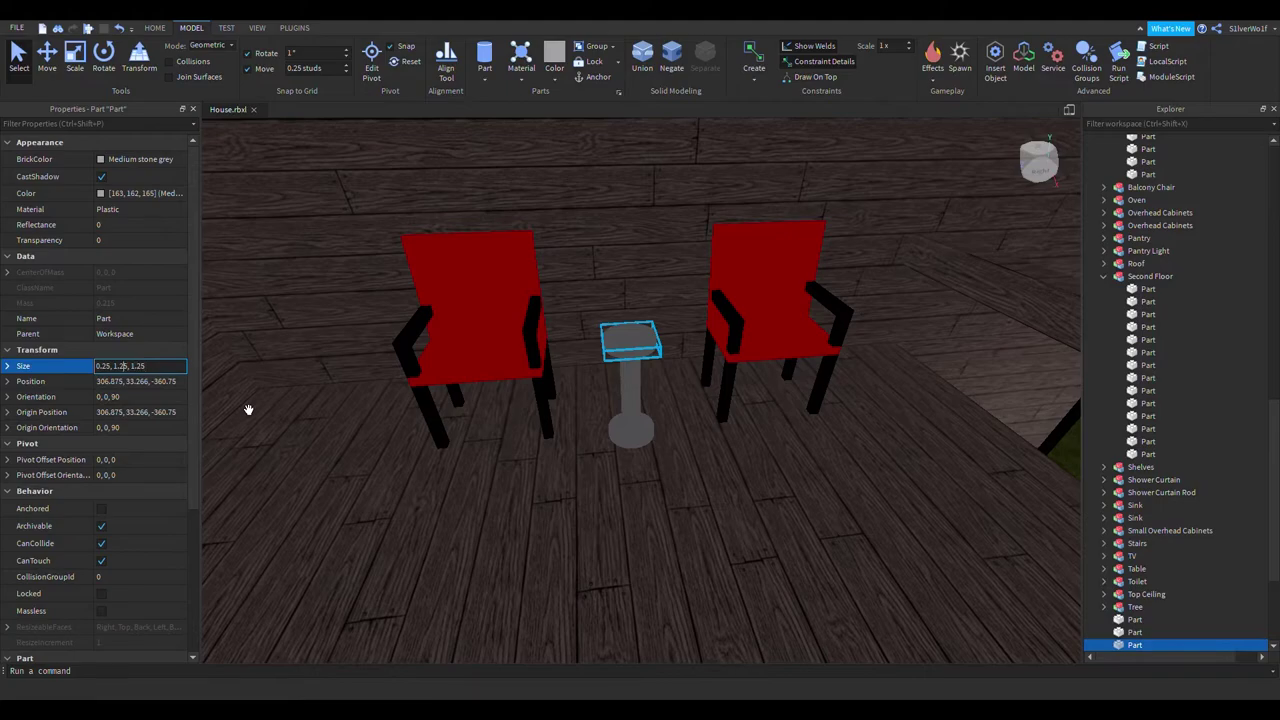
{"action": "key", "text": "Down"}
{"action": "key", "text": "Right"}
{"action": "key", "text": "Up"}
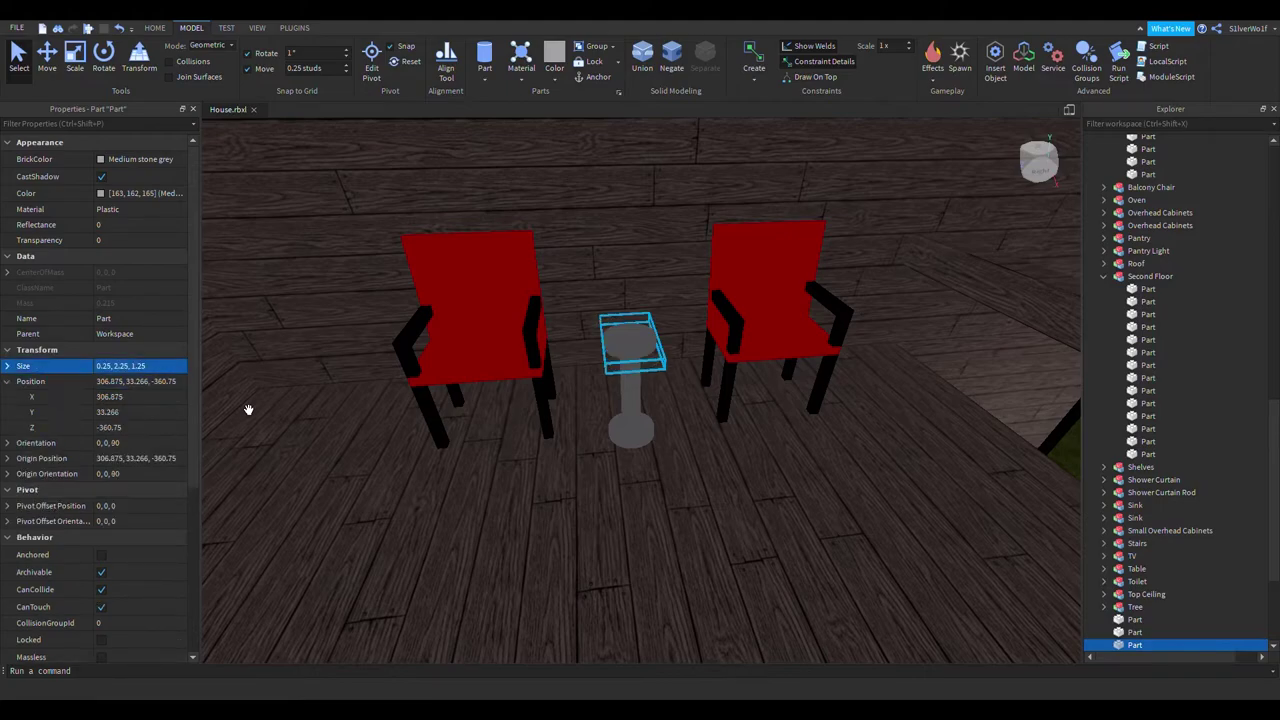
{"action": "key", "text": "Right"}
{"action": "key", "text": "Up"}
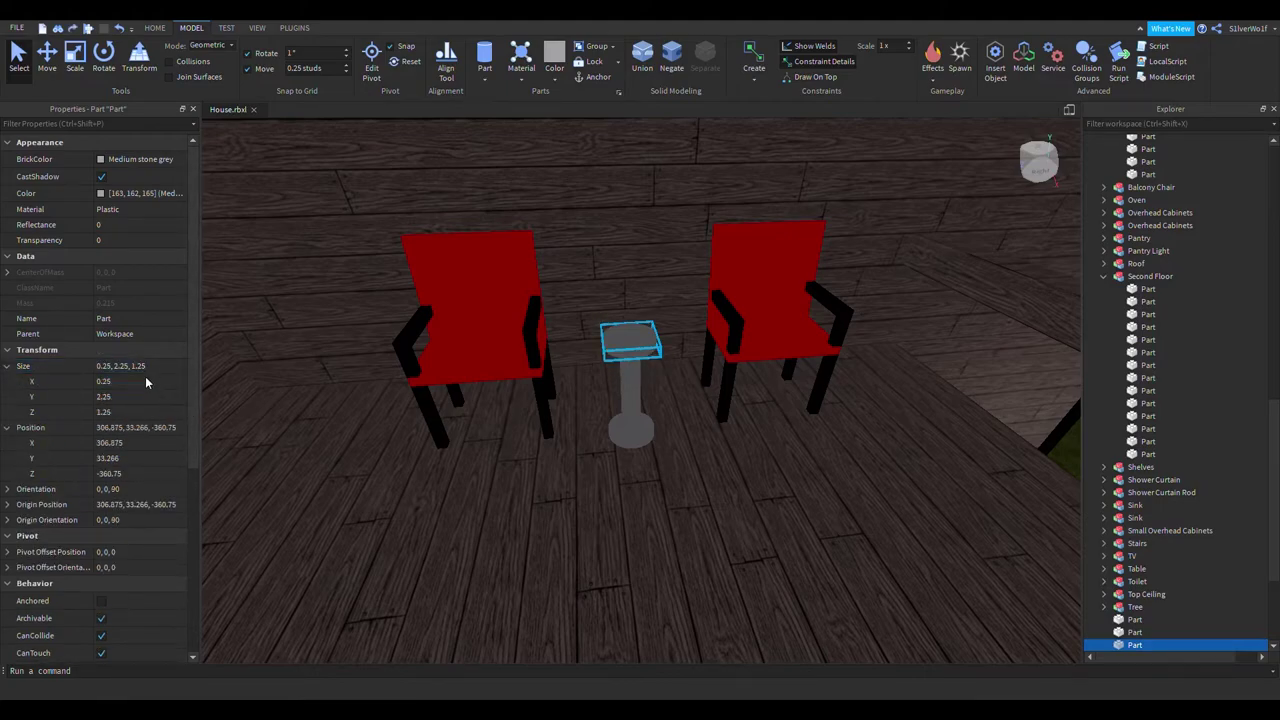
{"action": "key", "text": "ctrl+z"}
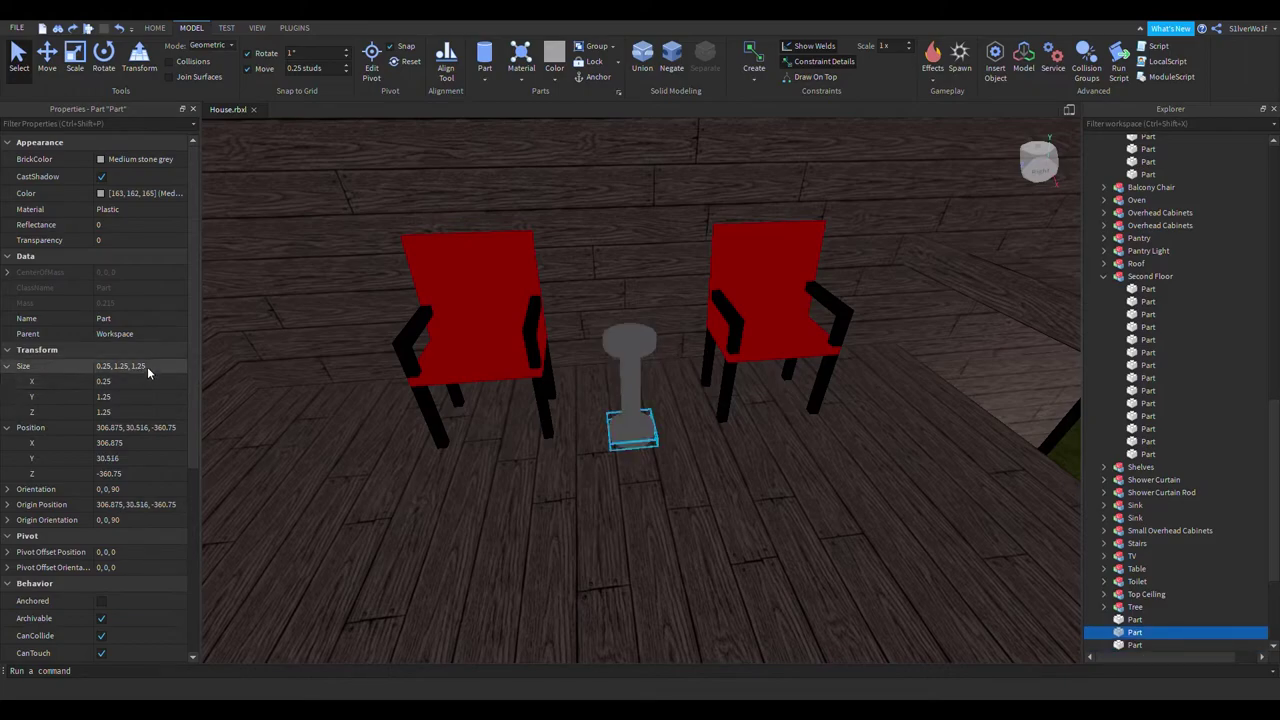
{"action": "key", "text": "ctrl+z"}
Set the size of the table's top disc to 0.25, 2.25, 2.25
{"action": "left_click", "coordinate": [141, 366]}
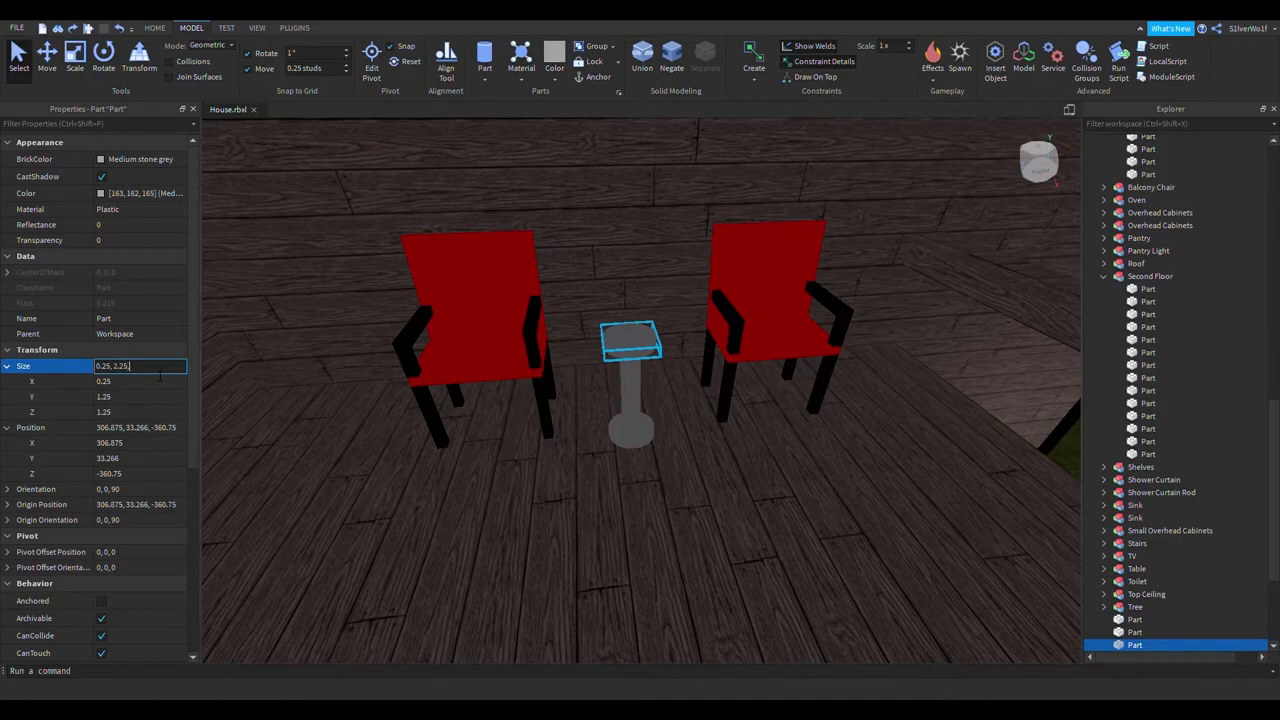
{"action": "key", "text": "Return"}
{"action": "right_click_drag", "start_coordinate": [852, 567], "coordinate": [866, 563]}
{"action": "left_click", "coordinate": [870, 261]}
{"action": "key", "text": "w"}
{"action": "right_click_drag", "start_coordinate": [755, 483], "coordinate": [744, 482]}
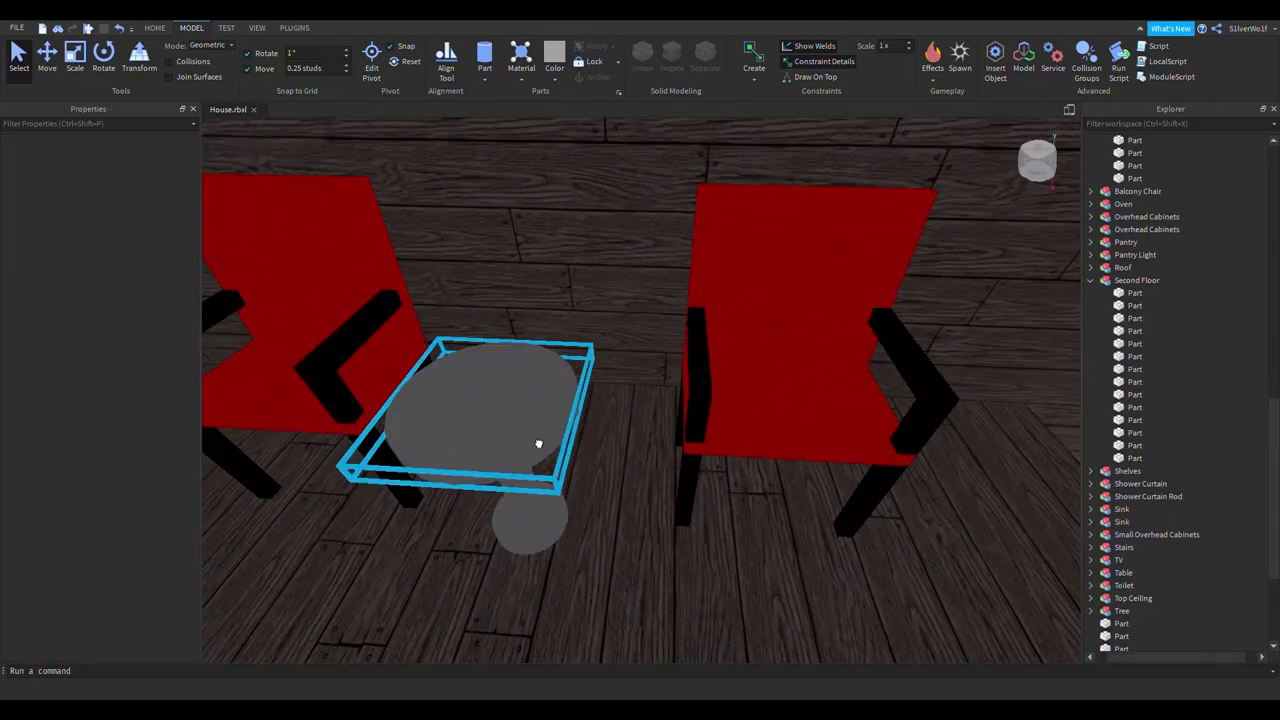
Enlarge the table's top disc to a size of 0.25, 2.75, 2.75
{"action": "left_click", "coordinate": [555, 457]}
{"action": "left_click", "coordinate": [157, 366]}
{"action": "left_click_drag", "start_coordinate": [152, 366], "coordinate": [114, 367]}
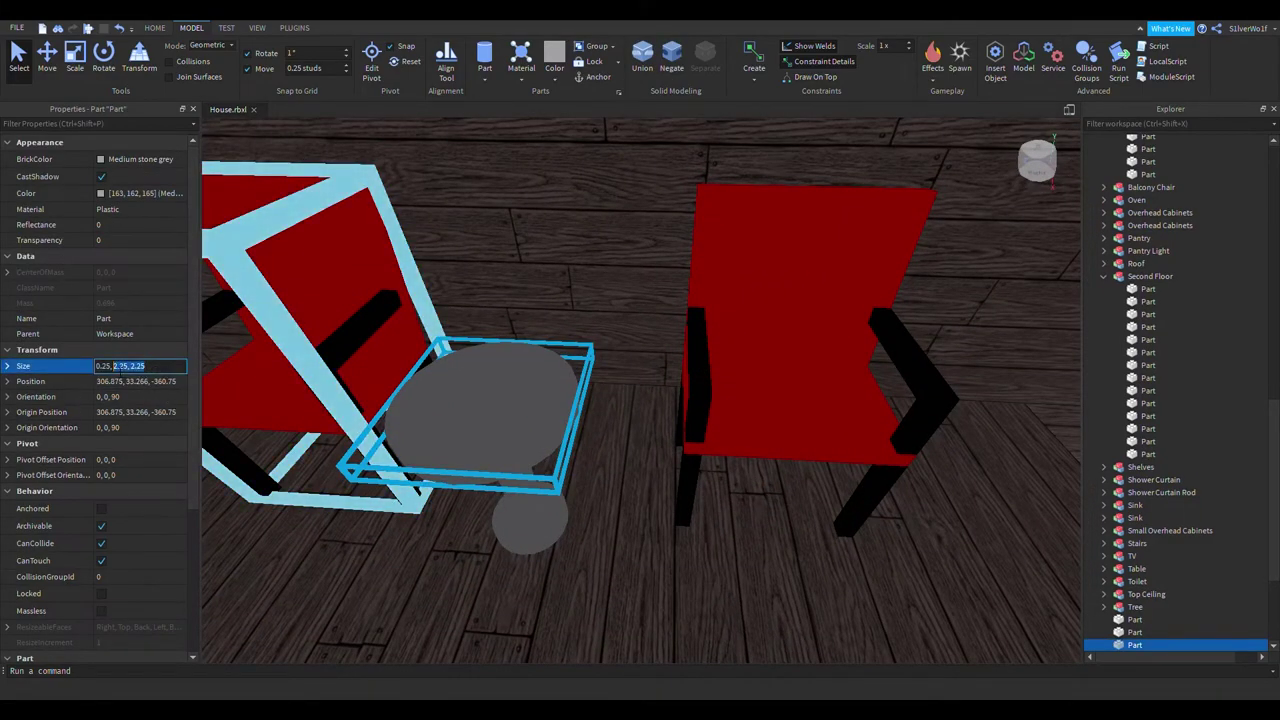
{"action": "type", "text": "2..75,2.75"}
{"action": "key", "text": "Return"}
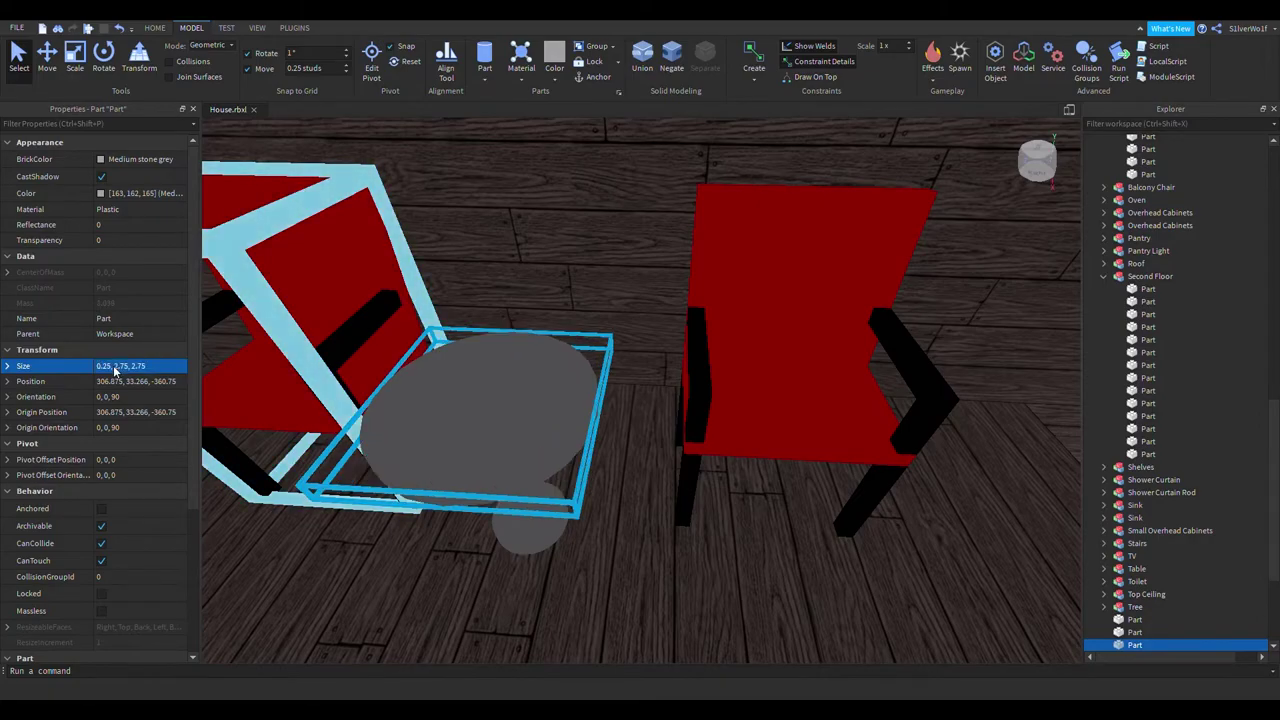
Select the table's base, stem and top together and set their BrickColor to Mid gray
{"action": "scroll", "coordinate": [755, 611], "scroll_direction": "down", "scroll_amount": 5}
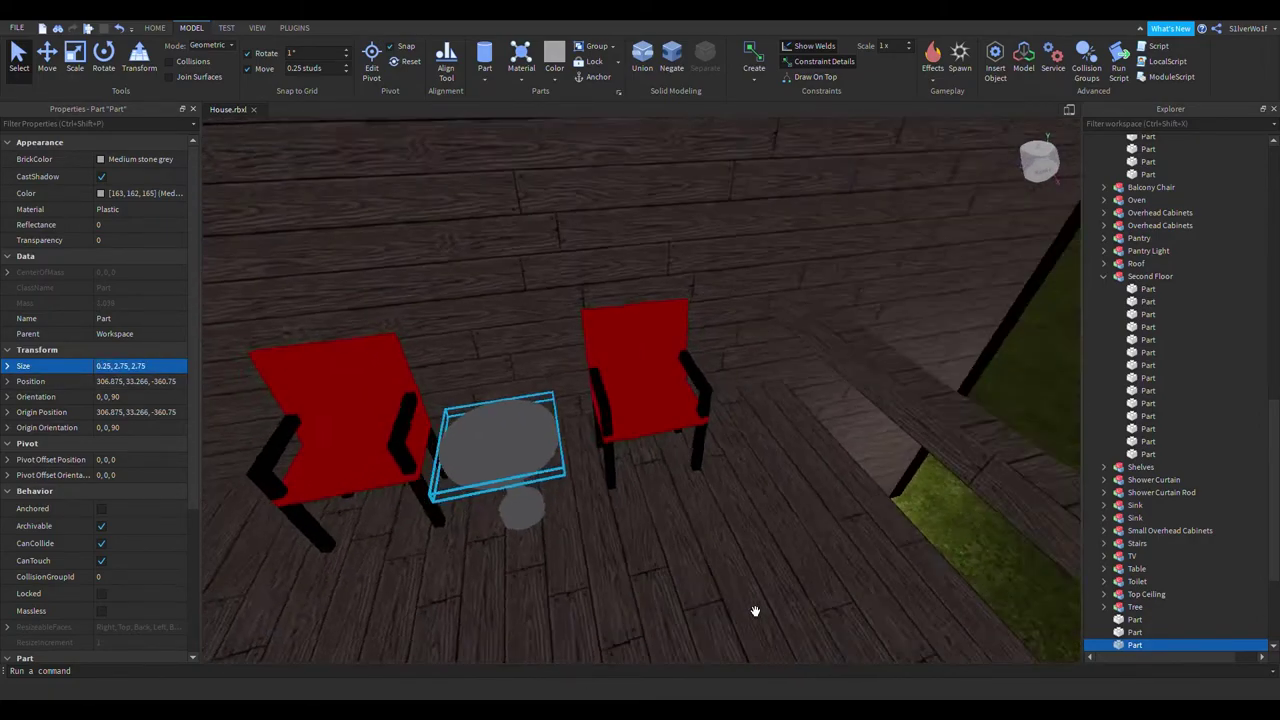
{"action": "scroll", "coordinate": [755, 611], "scroll_direction": "down", "scroll_amount": 3}
{"action": "right_click_drag", "start_coordinate": [909, 397], "coordinate": [891, 331]}
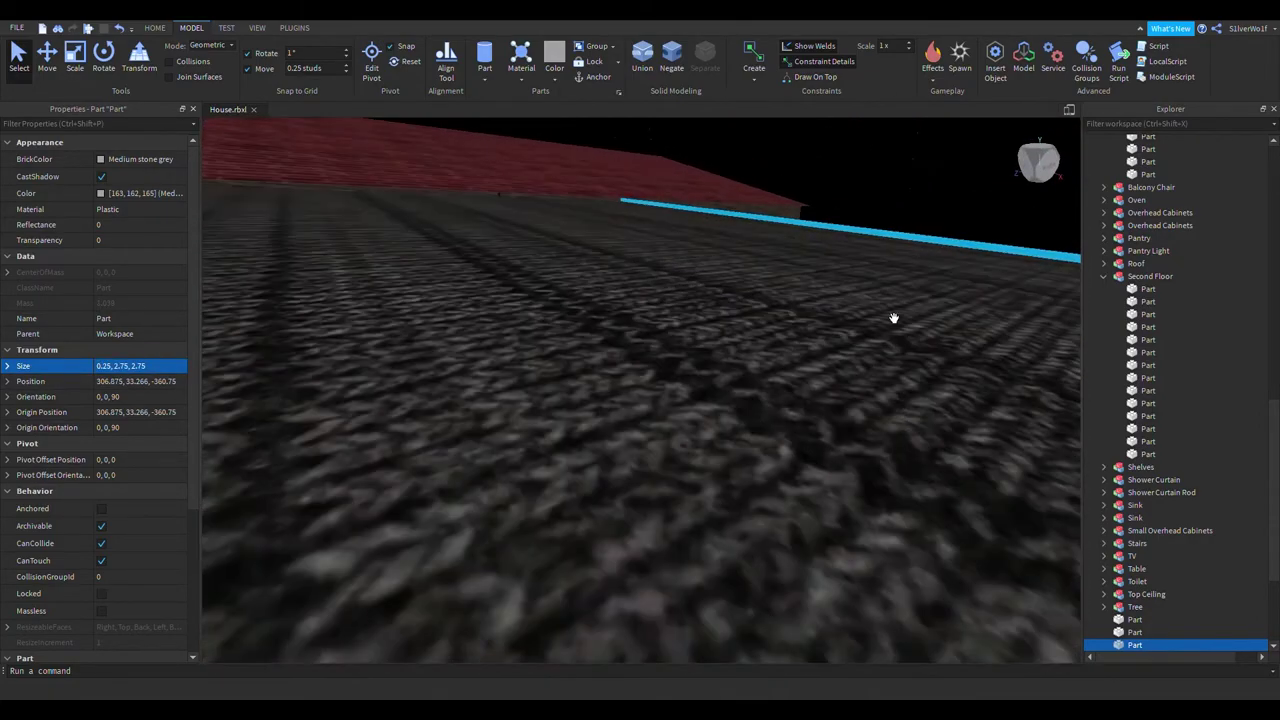
{"action": "scroll", "coordinate": [891, 331], "scroll_direction": "up", "scroll_amount": 4}
{"action": "left_click", "coordinate": [914, 246]}
{"action": "right_click_drag", "start_coordinate": [914, 246], "coordinate": [714, 520]}
{"action": "key", "text": "w"}
{"action": "left_click", "coordinate": [688, 468]}
{"action": "left_click", "coordinate": [688, 410], "text": "ctrl"}
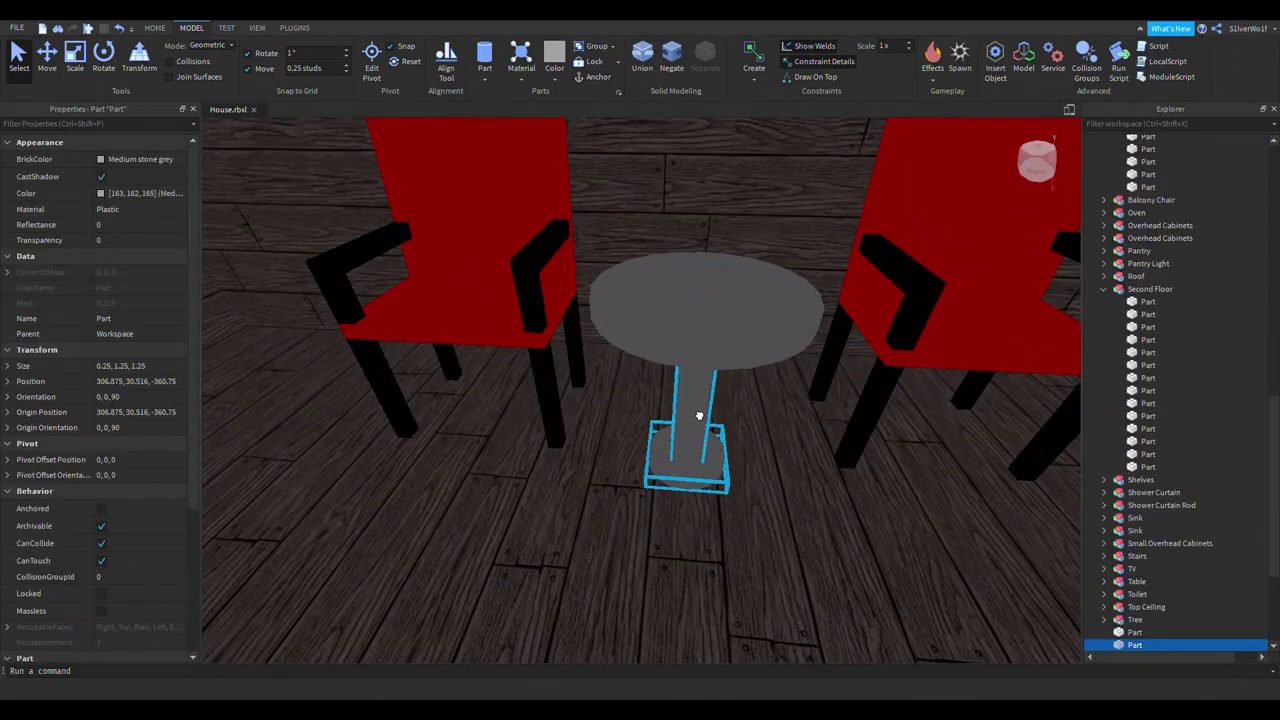
{"action": "left_click", "coordinate": [720, 337], "text": "ctrl"}
{"action": "left_click", "coordinate": [102, 159]}
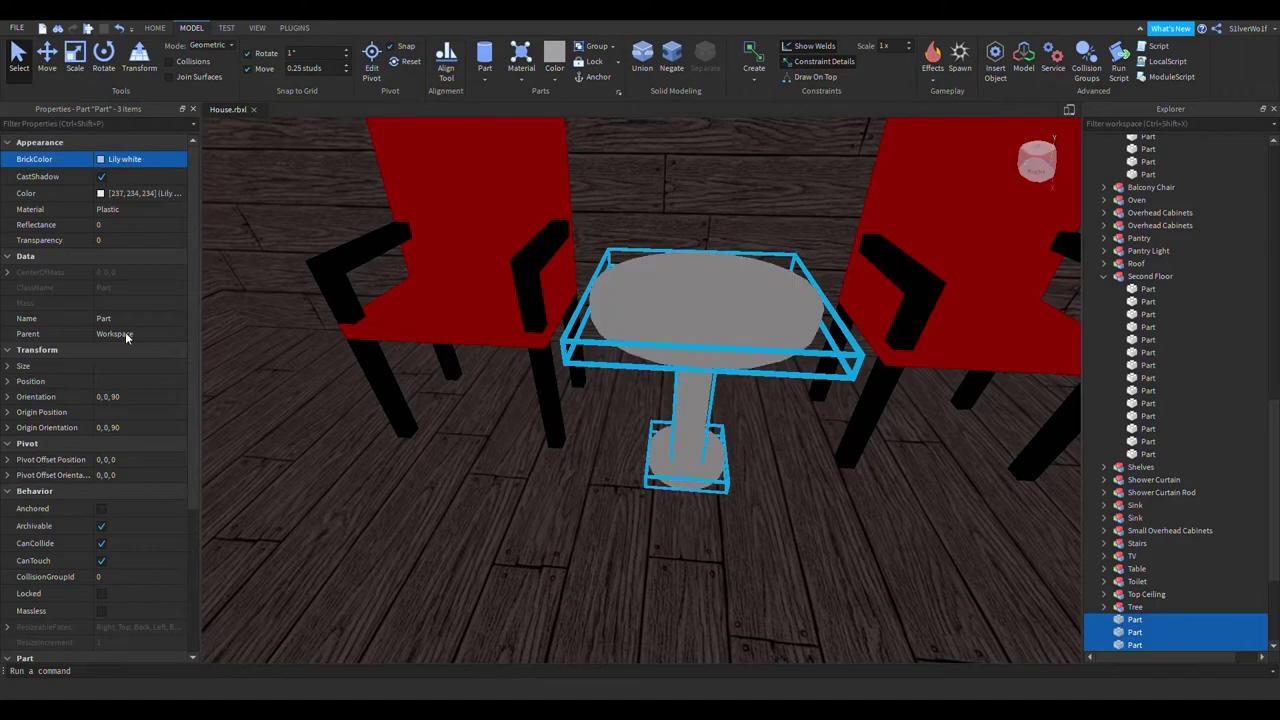
{"action": "left_click", "coordinate": [87, 395]}
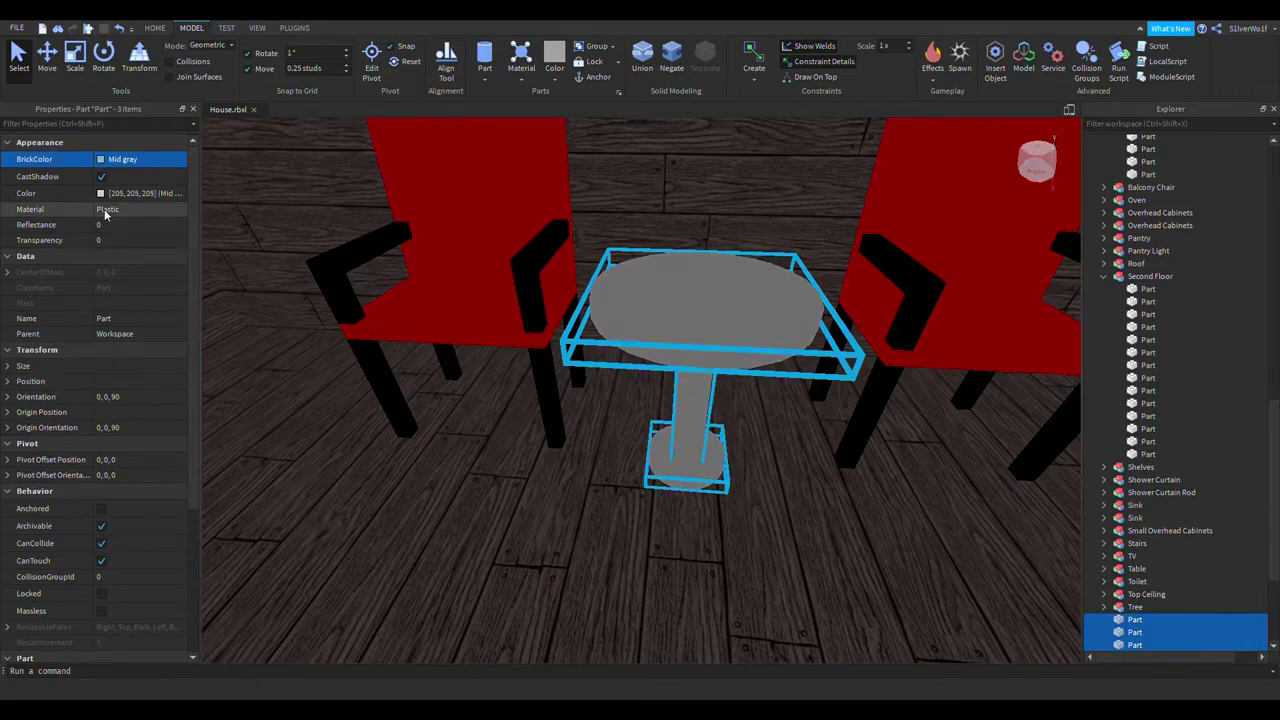
Set the material of the three selected table parts to Marble
{"action": "left_click", "coordinate": [107, 210]}
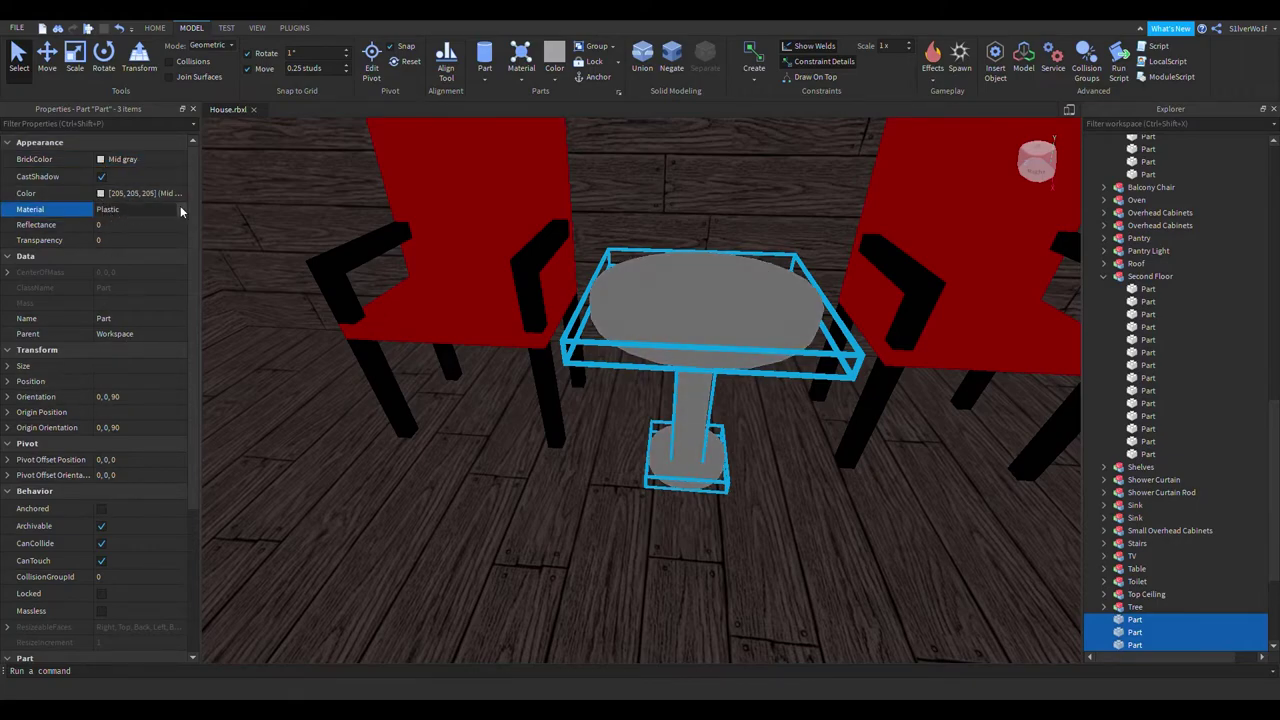
{"action": "left_click", "coordinate": [137, 272]}
{"action": "right_click_drag", "start_coordinate": [469, 417], "coordinate": [708, 320]}
{"action": "left_click", "coordinate": [866, 192]}
{"action": "right_click_drag", "start_coordinate": [866, 192], "coordinate": [726, 432]}
{"action": "key", "text": "w"}
Group the three table parts into an anchored model named Balcony Table
{"action": "left_click", "coordinate": [516, 354]}
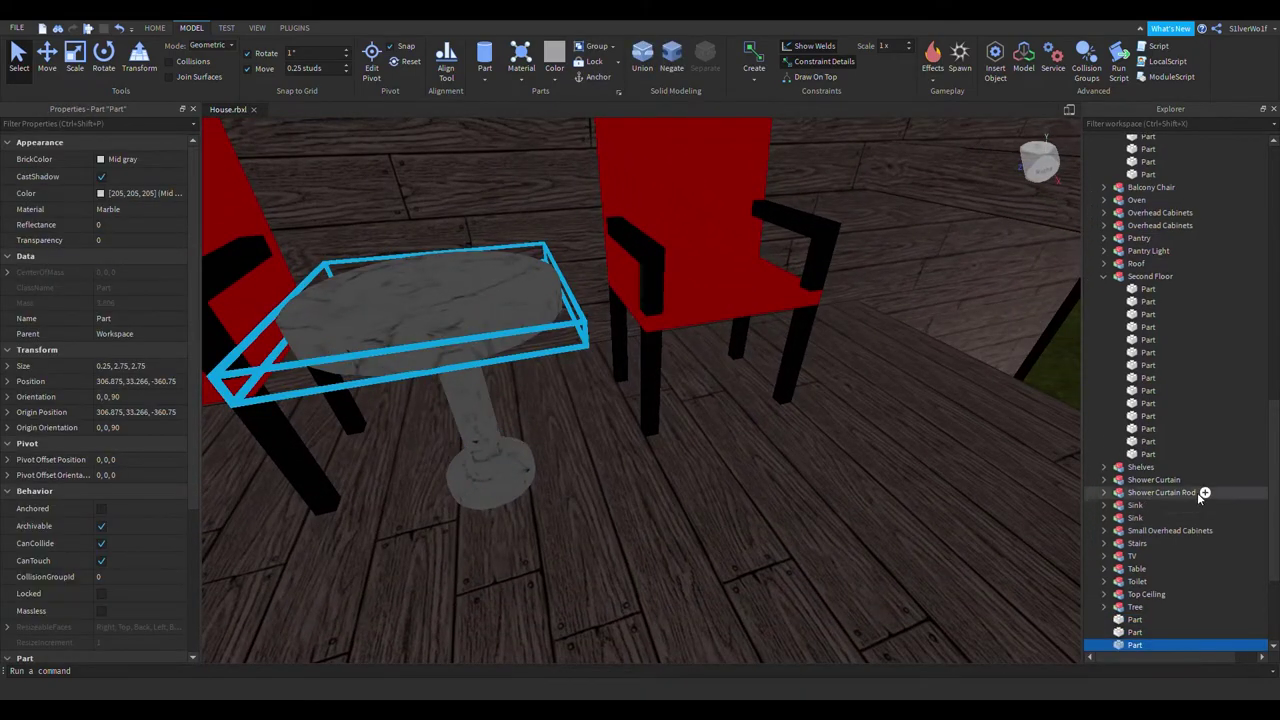
{"action": "scroll", "coordinate": [1200, 497], "scroll_direction": "down", "scroll_amount": 4}
{"action": "left_click", "coordinate": [1138, 453], "text": "shift"}
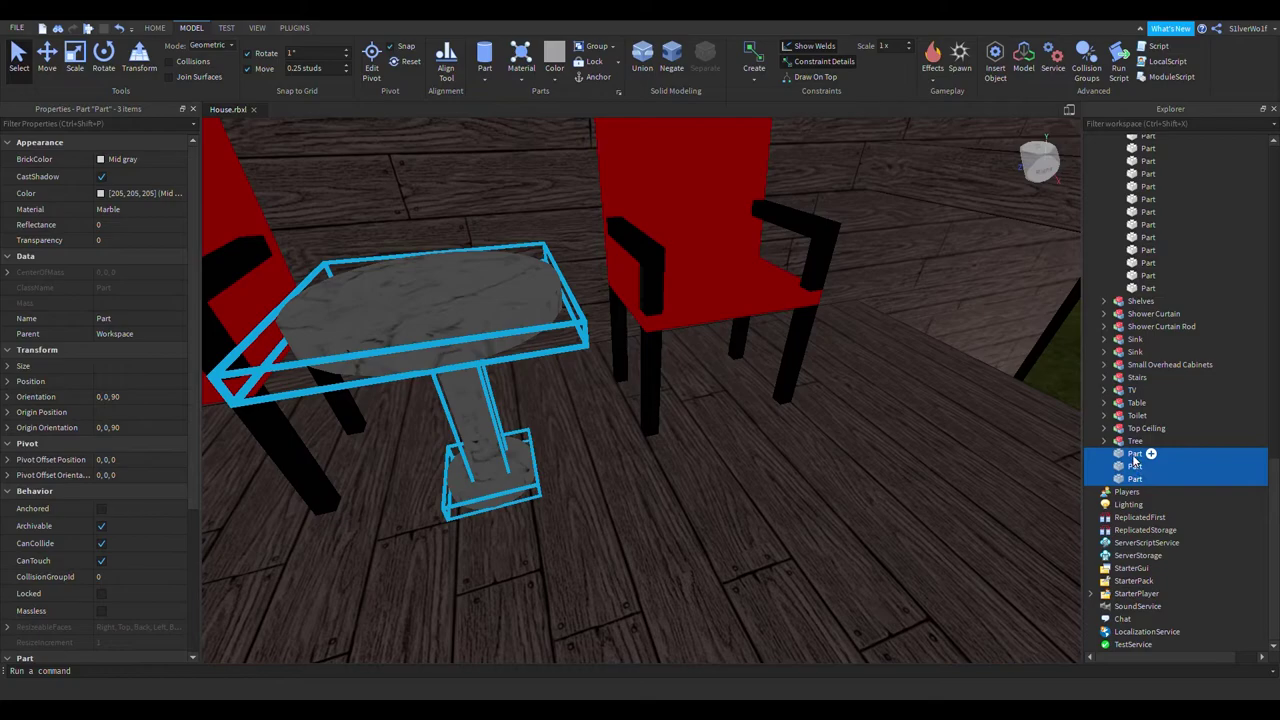
{"action": "key", "text": "ctrl+g"}
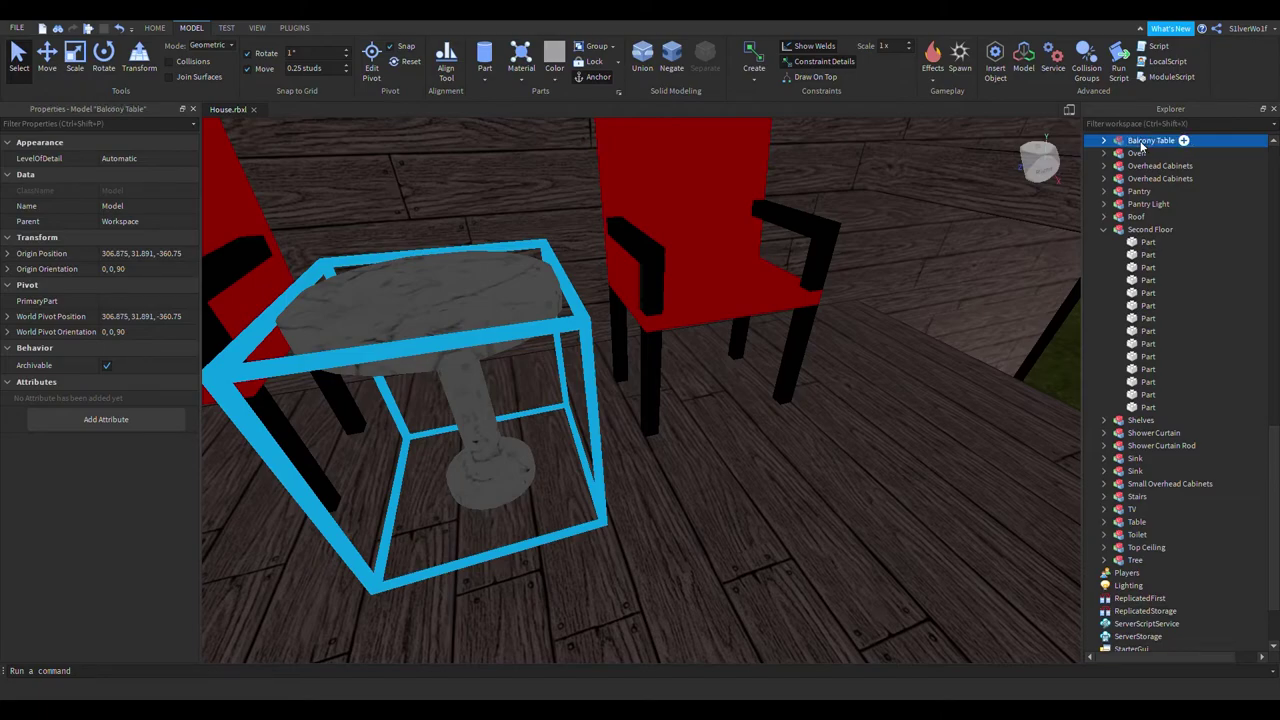
Examine how the marble table sits between the two red balcony chairs
{"action": "scroll", "coordinate": [911, 494], "scroll_direction": "down", "scroll_amount": 5}
{"action": "left_click", "coordinate": [962, 242]}
{"action": "right_click_drag", "start_coordinate": [909, 411], "coordinate": [909, 413]}
{"action": "scroll", "coordinate": [909, 413], "scroll_direction": "up", "scroll_amount": 5}
{"action": "scroll", "coordinate": [909, 413], "scroll_direction": "down", "scroll_amount": 3}
{"action": "right_click_drag", "start_coordinate": [874, 482], "coordinate": [874, 481]}
{"action": "scroll", "coordinate": [874, 481], "scroll_direction": "down", "scroll_amount": 3}
{"action": "scroll", "coordinate": [874, 481], "scroll_direction": "up", "scroll_amount": 2}
{"action": "left_click", "coordinate": [692, 370]}
{"action": "right_click_drag", "start_coordinate": [882, 607], "coordinate": [815, 542]}
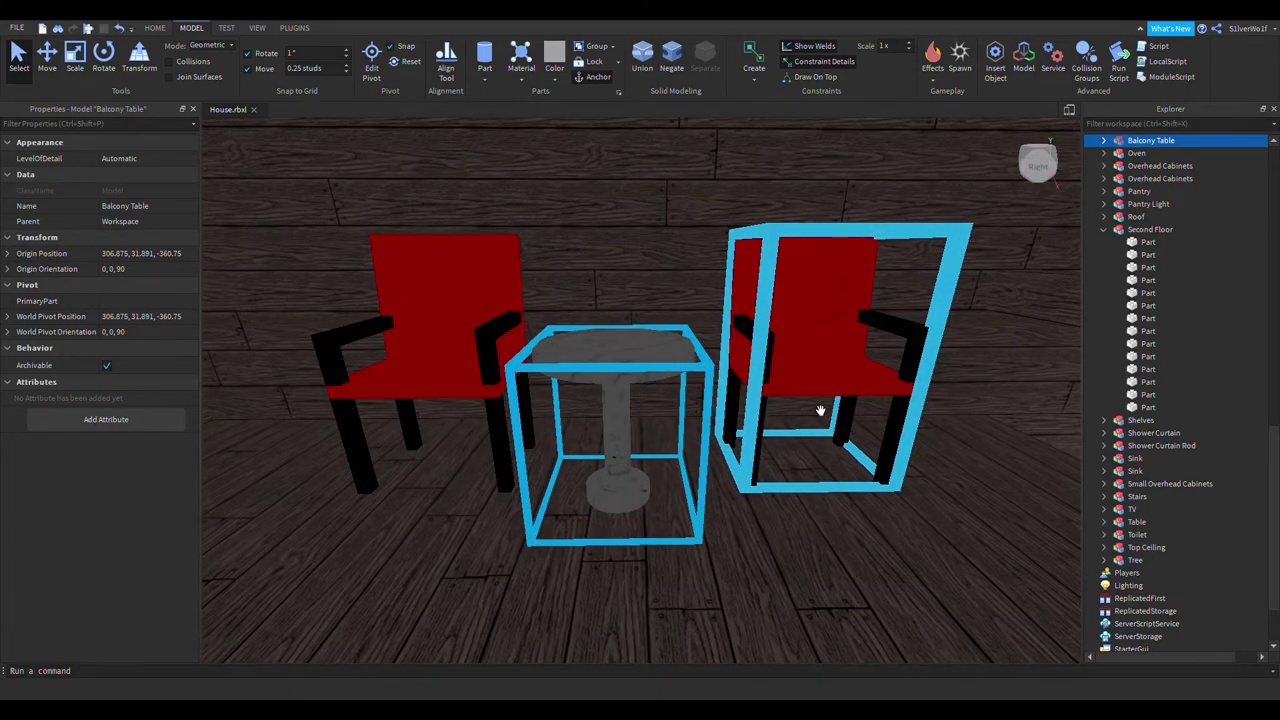
{"action": "scroll", "coordinate": [817, 403], "scroll_direction": "down", "scroll_amount": 5}
{"action": "scroll", "coordinate": [827, 416], "scroll_direction": "up", "scroll_amount": 5}
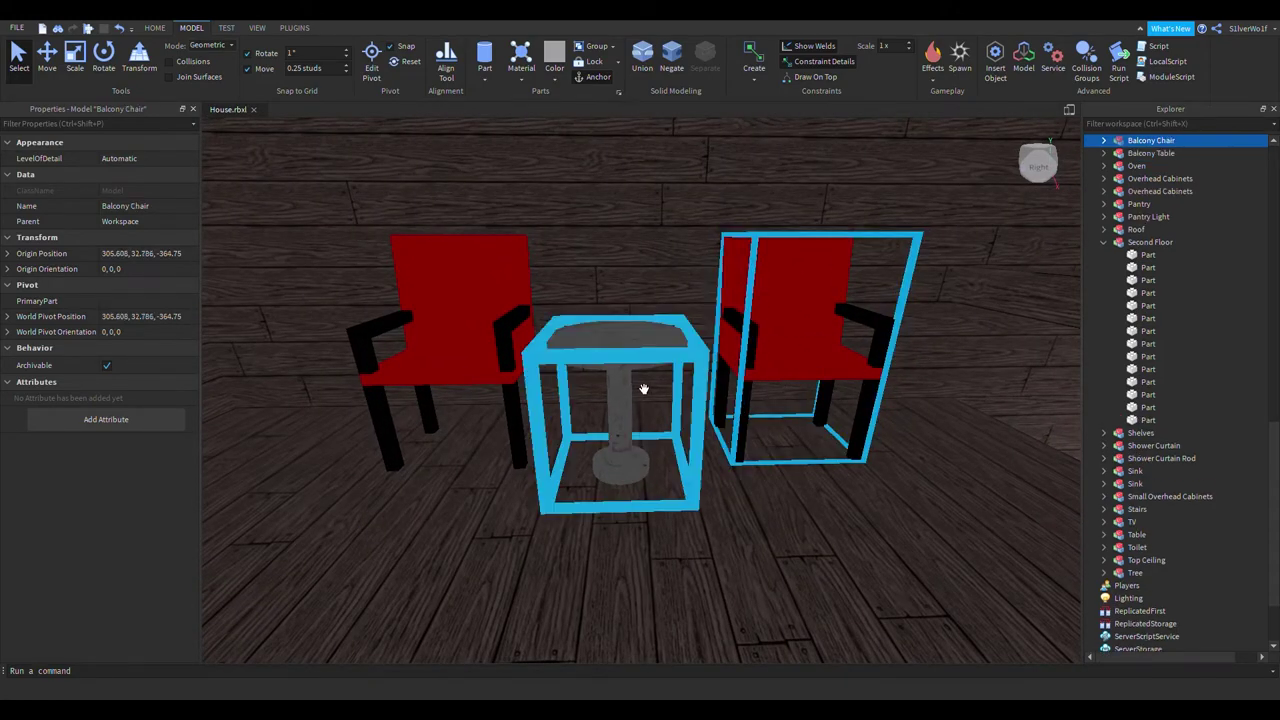
Compare the origin positions of the Balcony Table and the two Balcony Chairs to check the spacing on each side
{"action": "left_click", "coordinate": [812, 410]}
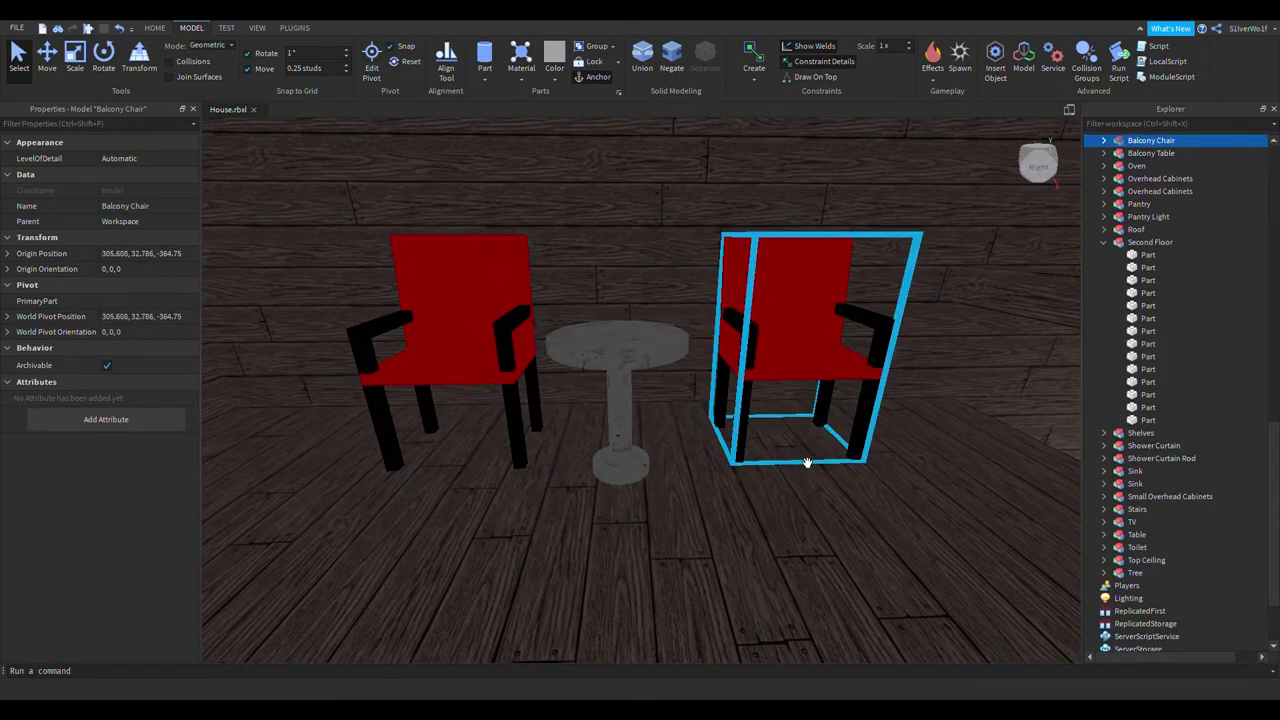
{"action": "left_click", "coordinate": [637, 361]}
{"action": "left_click", "coordinate": [780, 360]}
{"action": "left_click", "coordinate": [647, 383]}
{"action": "left_click", "coordinate": [775, 380]}
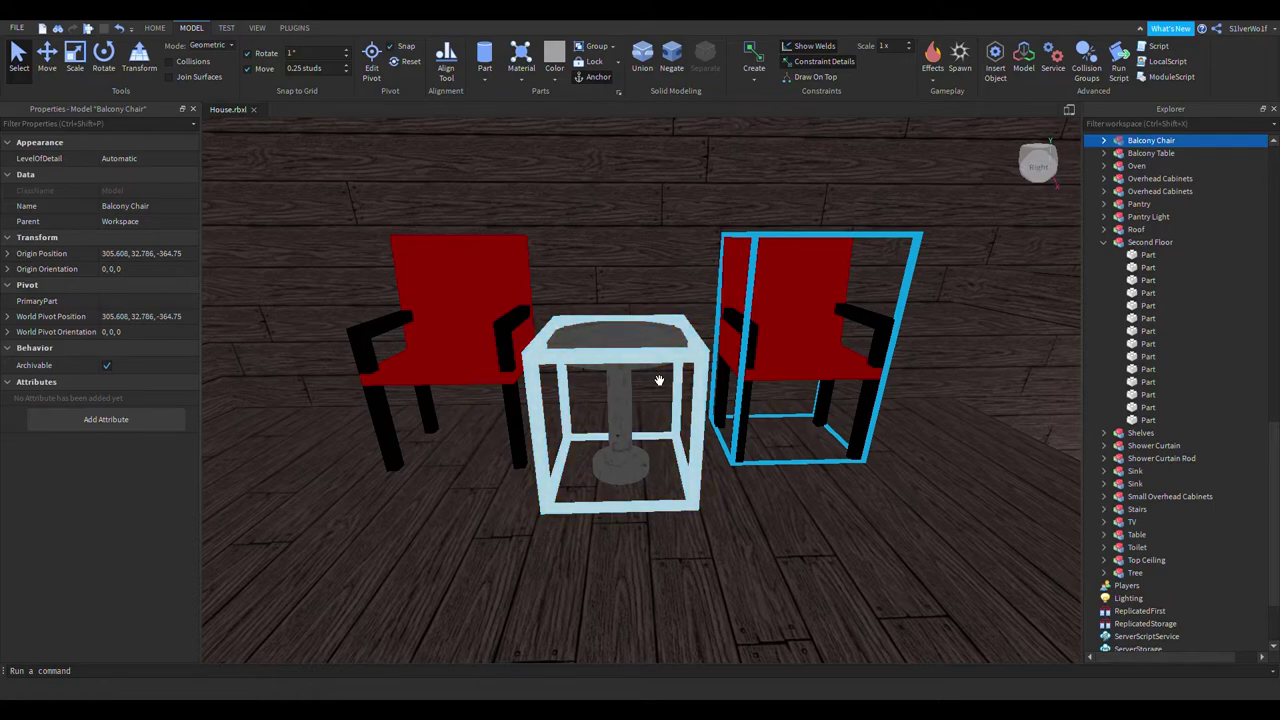
{"action": "left_click", "coordinate": [659, 380]}
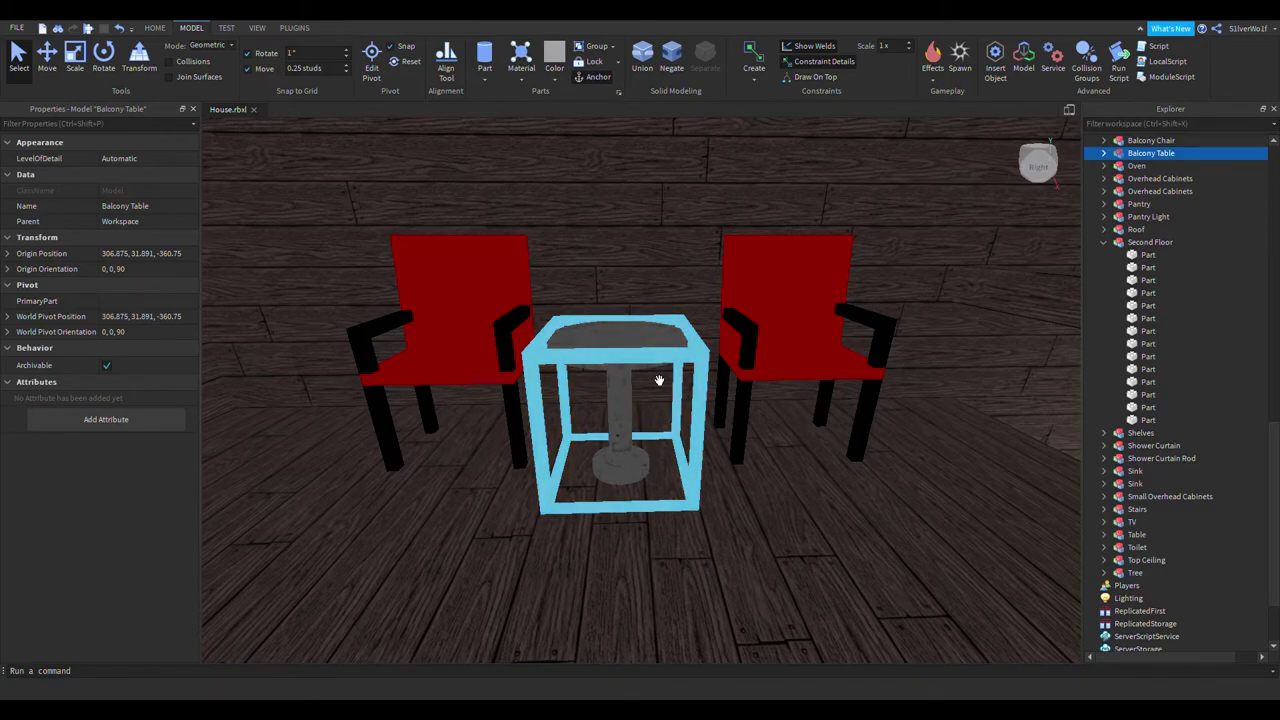
{"action": "left_click", "coordinate": [490, 380]}
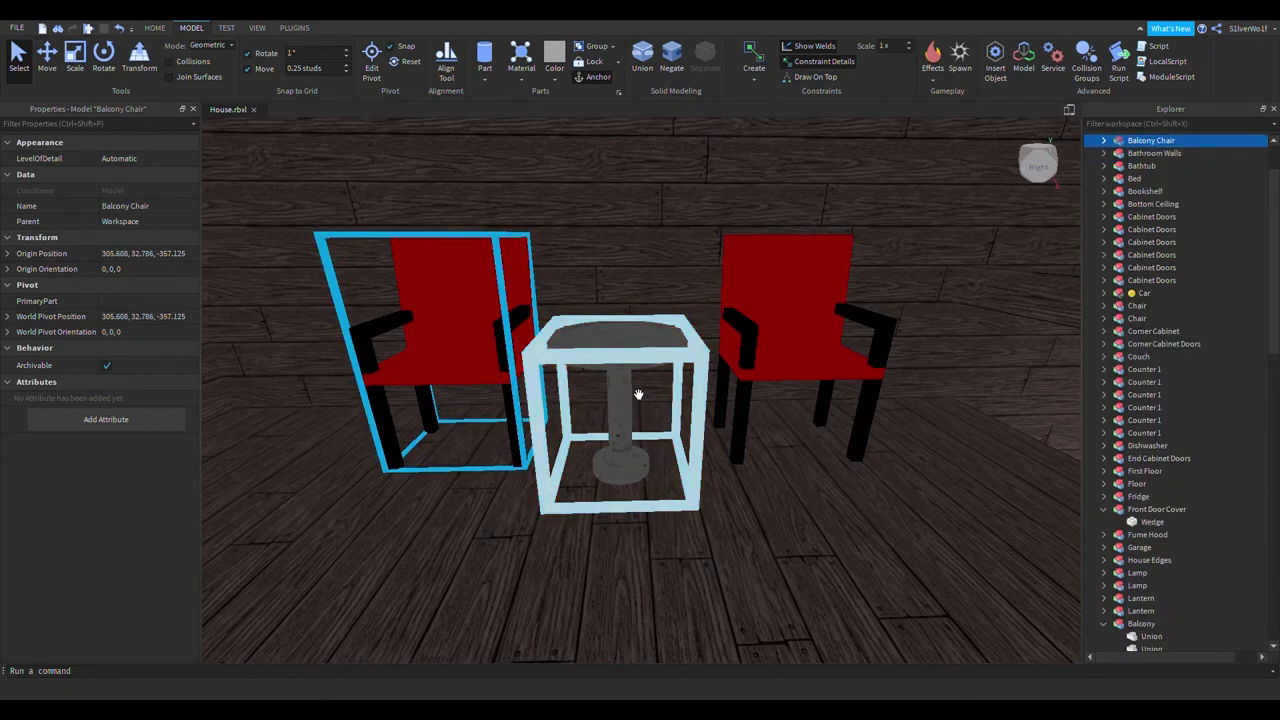
{"action": "left_click", "coordinate": [795, 361]}
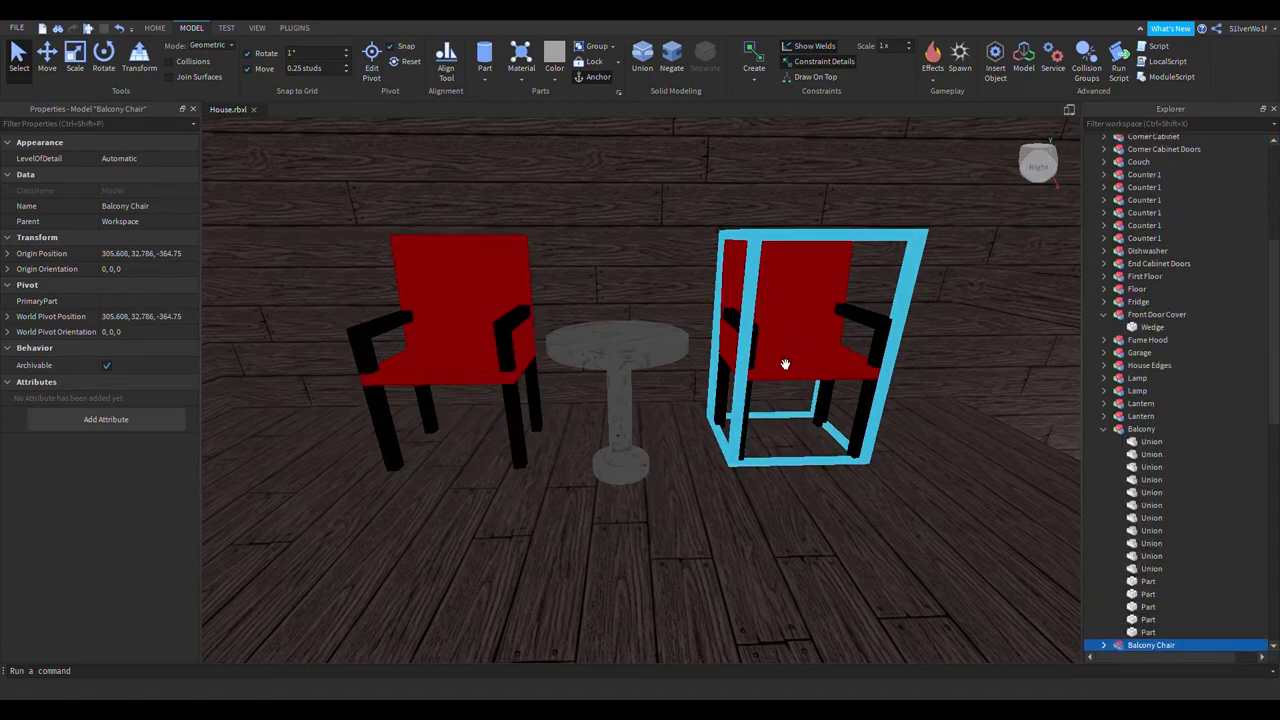
{"action": "left_click", "coordinate": [653, 370]}
{"action": "left_click", "coordinate": [503, 355]}
{"action": "left_click", "coordinate": [620, 374]}
{"action": "left_click", "coordinate": [741, 375]}
{"action": "left_click", "coordinate": [615, 388]}
{"action": "left_click", "coordinate": [783, 378]}
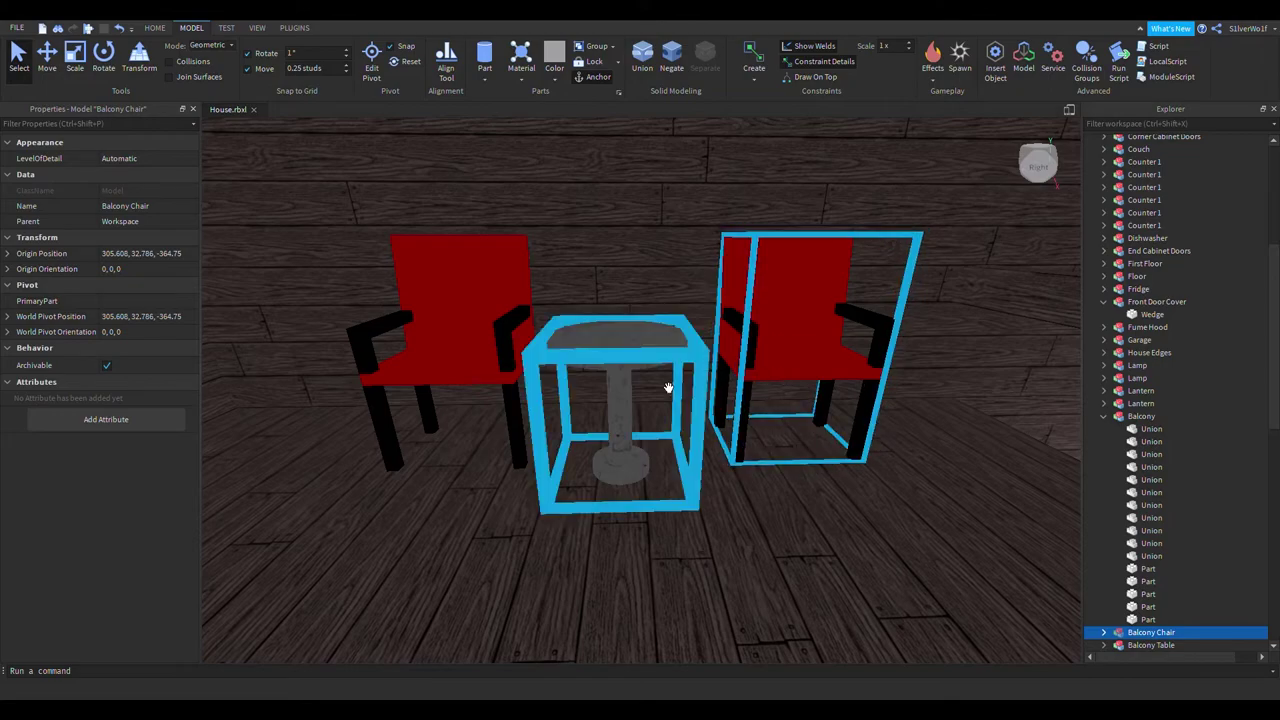
{"action": "left_click", "coordinate": [620, 390]}
{"action": "left_click", "coordinate": [443, 363], "text": "ctrl"}
{"action": "left_click", "coordinate": [477, 371]}
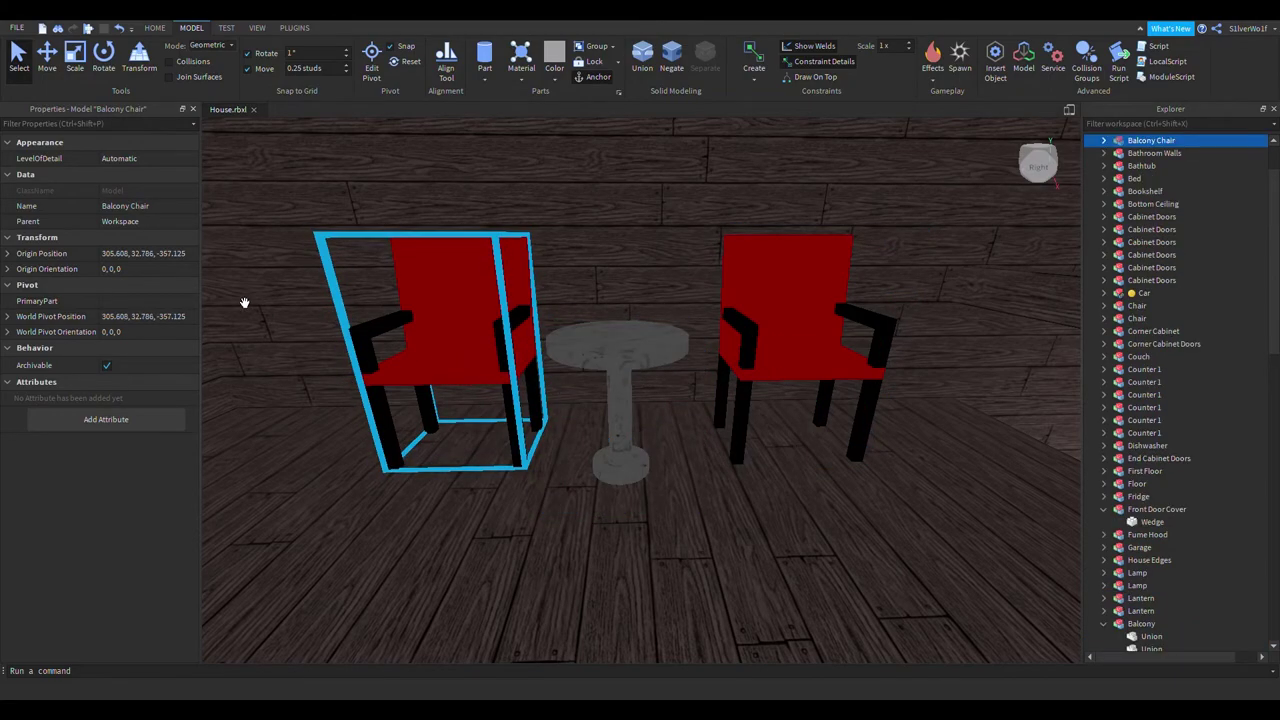
{"action": "left_click", "coordinate": [620, 400]}
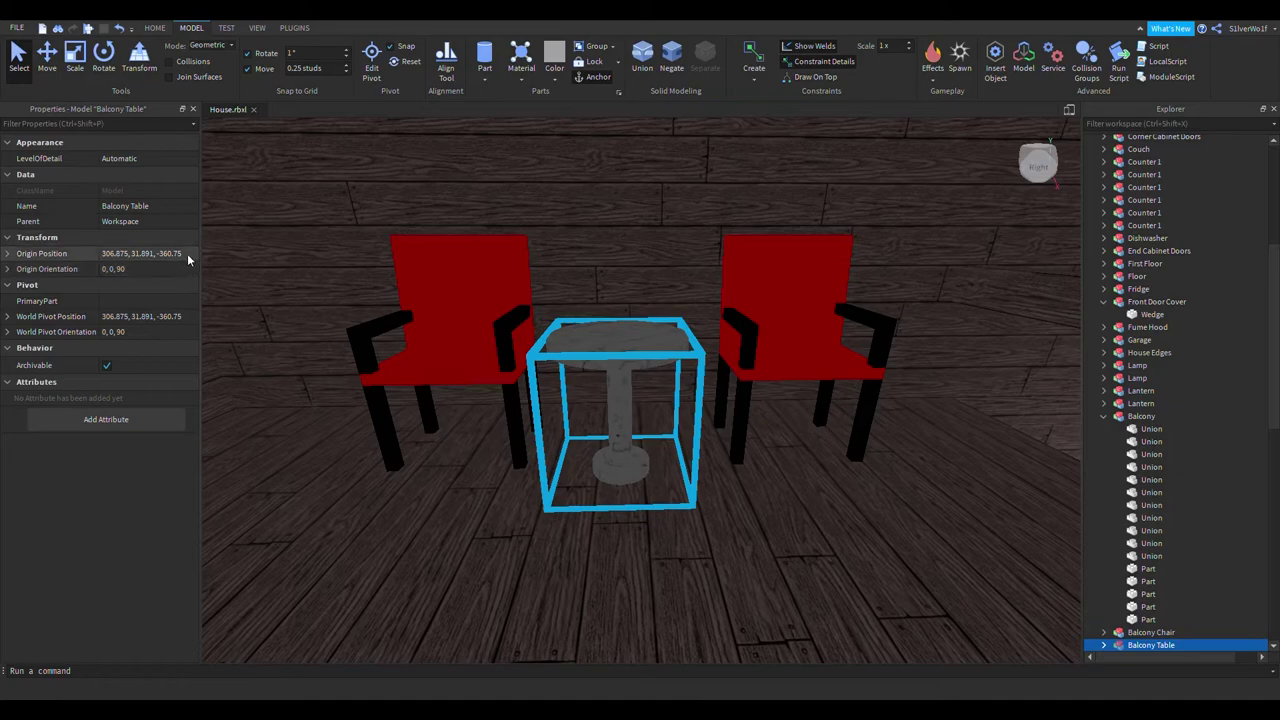
{"action": "left_click", "coordinate": [800, 330], "text": "ctrl"}
{"action": "left_click", "coordinate": [640, 390]}
{"action": "left_click", "coordinate": [478, 345], "text": "ctrl"}
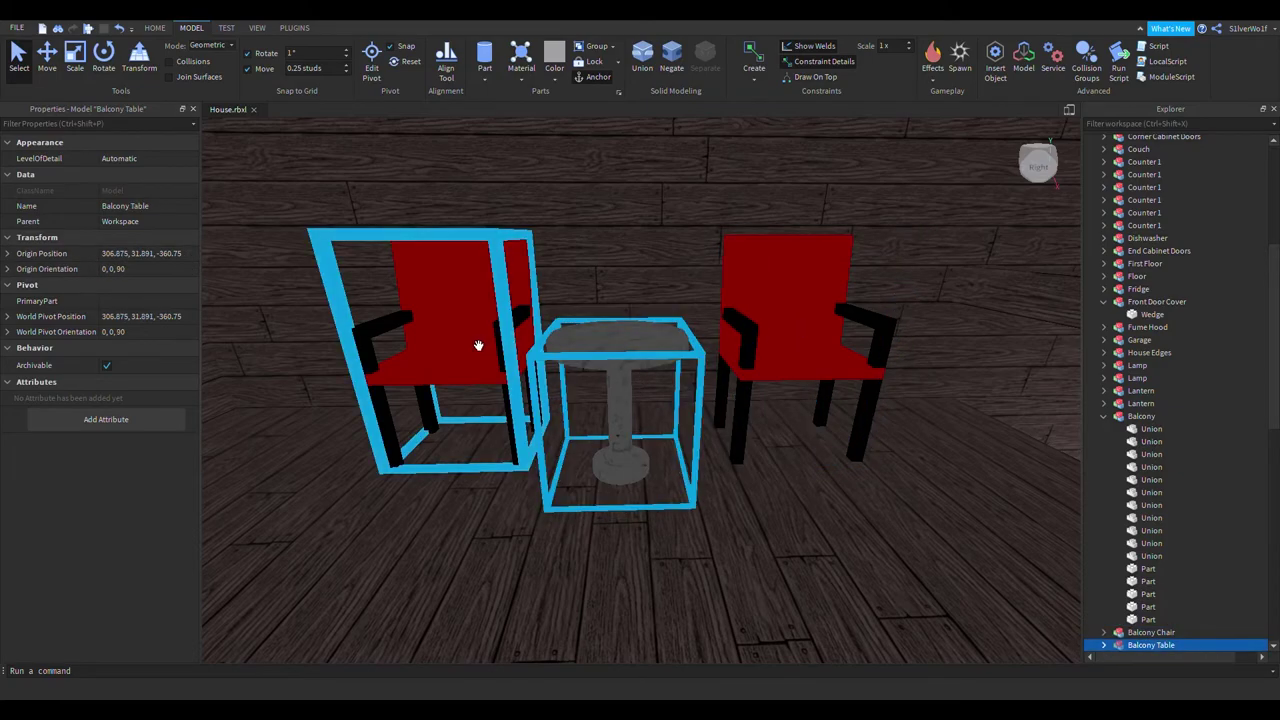
Try setting the origin position of the Balcony Chair at Z -357.125 to 305.608, 32.786, -356.75
{"action": "left_click", "coordinate": [478, 345]}
{"action": "left_click", "coordinate": [145, 253]}
{"action": "left_click", "coordinate": [192, 257]}
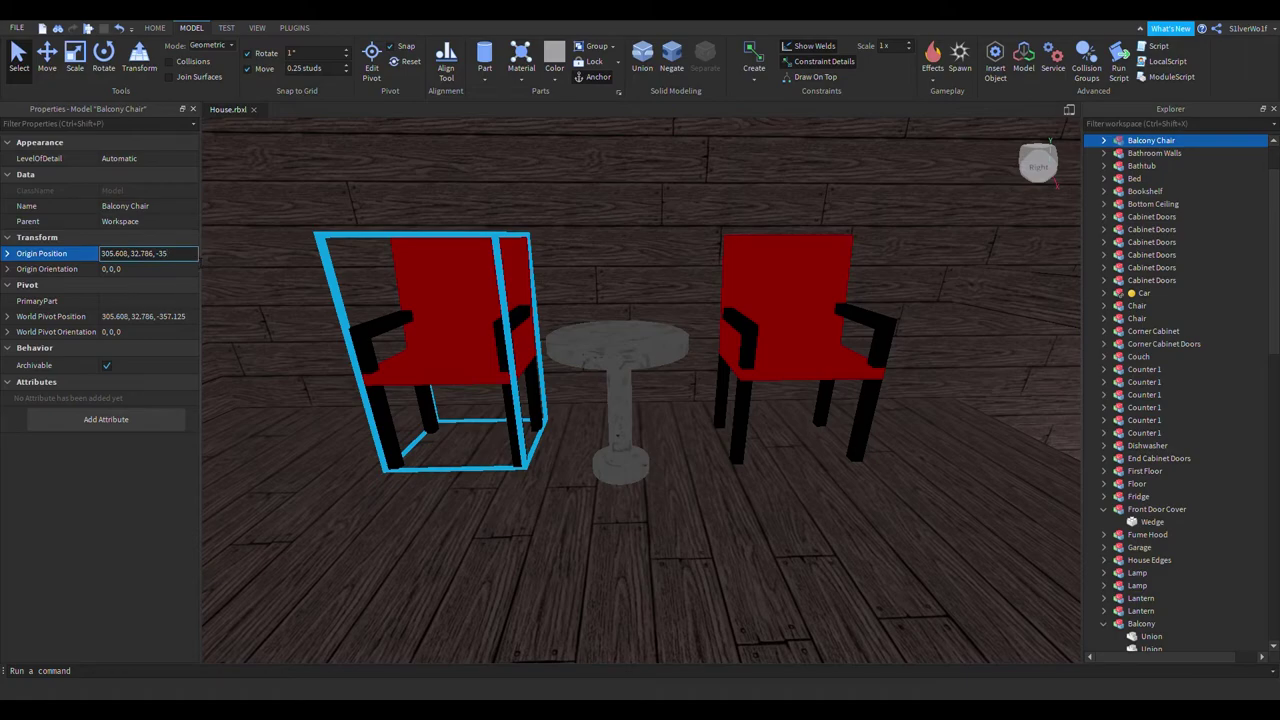
{"action": "key", "text": "Return"}
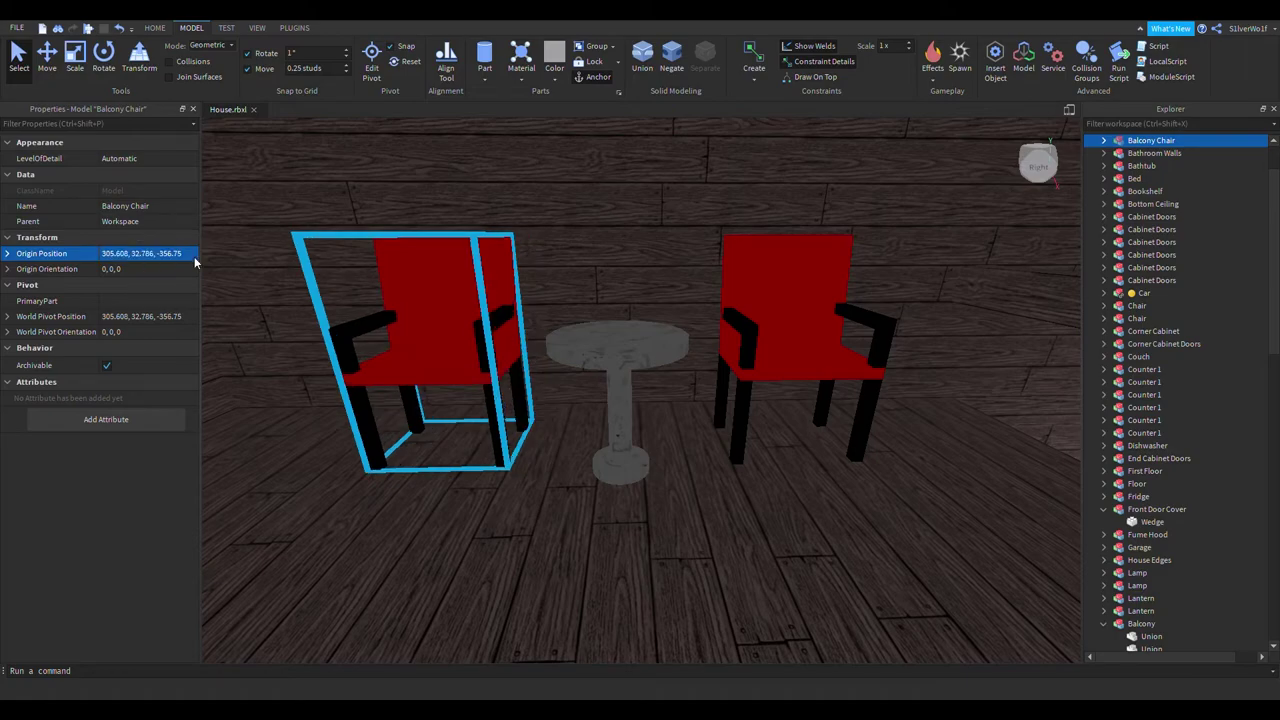
{"action": "left_click", "coordinate": [243, 297]}
Set the origin position of the Balcony Chair nearest the doorway to 305.608, 32.786, -356.75
{"action": "left_click", "coordinate": [486, 357]}
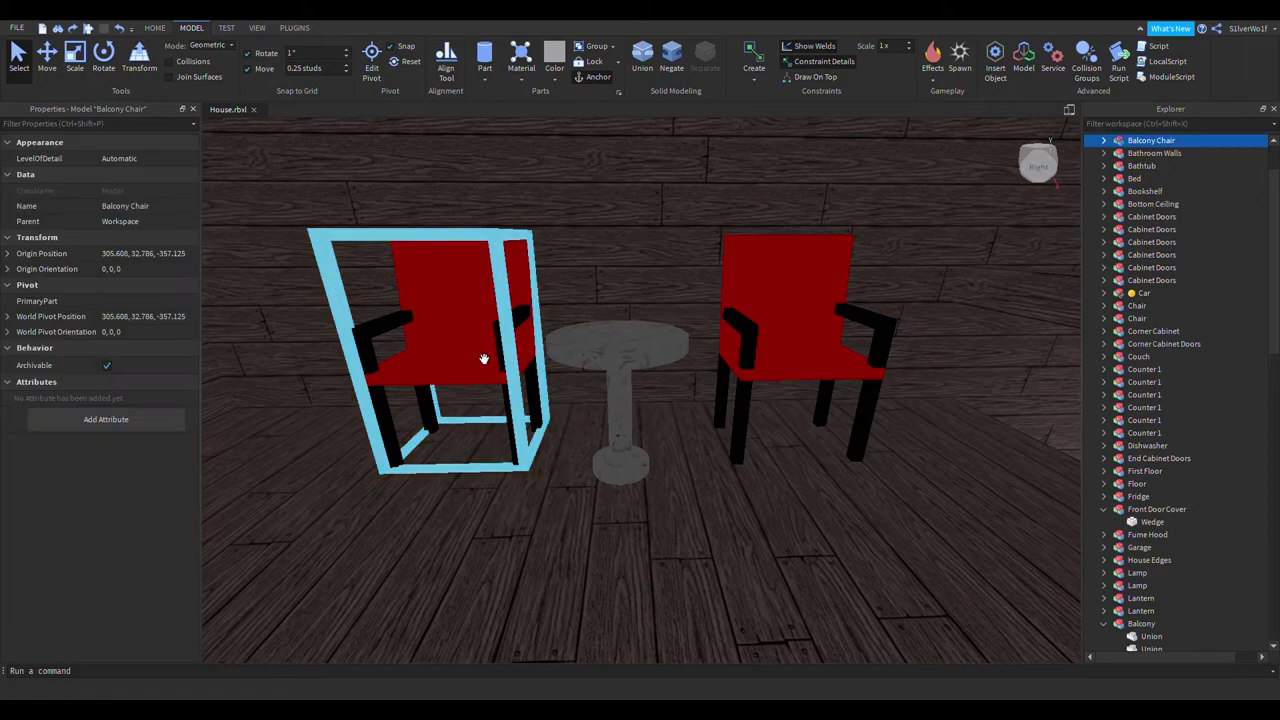
{"action": "key", "text": "ctrl+2"}
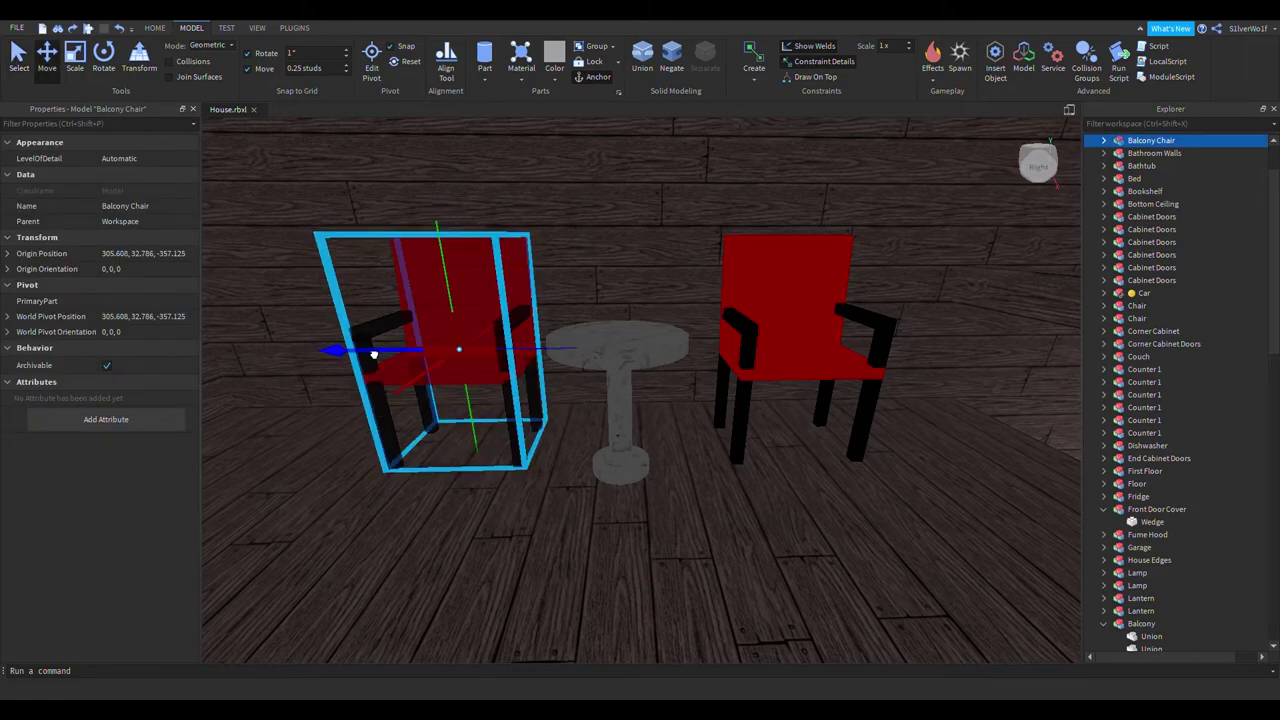
{"action": "left_click", "coordinate": [186, 253]}
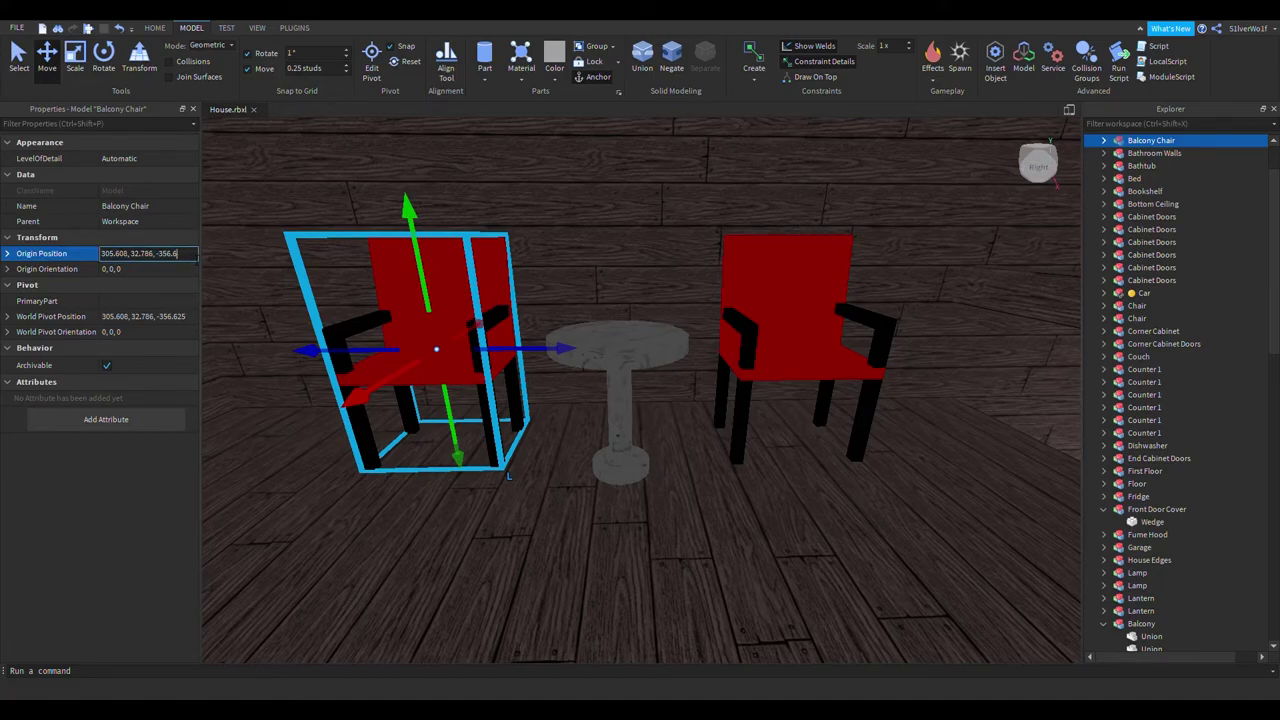
{"action": "type", "text": "5"}
{"action": "key", "text": "Return"}
Examine the spacing of the two red chairs and the marble table on the covered balcony
{"action": "right_click_drag", "start_coordinate": [752, 612], "coordinate": [779, 562]}
{"action": "scroll", "coordinate": [779, 562], "scroll_direction": "down", "scroll_amount": 5}
{"action": "left_click", "coordinate": [894, 219]}
{"action": "scroll", "coordinate": [882, 380], "scroll_direction": "up", "scroll_amount": 5}
{"action": "right_click_drag", "start_coordinate": [930, 360], "coordinate": [882, 380]}
{"action": "scroll", "coordinate": [882, 380], "scroll_direction": "down", "scroll_amount": 5}
{"action": "scroll", "coordinate": [773, 359], "scroll_direction": "up", "scroll_amount": 3}
{"action": "right_click_drag", "start_coordinate": [686, 418], "coordinate": [687, 428]}
{"action": "scroll", "coordinate": [687, 417], "scroll_direction": "up", "scroll_amount": 3}
{"action": "scroll", "coordinate": [688, 417], "scroll_direction": "down", "scroll_amount": 2}
{"action": "scroll", "coordinate": [687, 418], "scroll_direction": "down", "scroll_amount": 4}
{"action": "scroll", "coordinate": [687, 419], "scroll_direction": "up", "scroll_amount": 3}
{"action": "right_click_drag", "start_coordinate": [687, 489], "coordinate": [687, 489]}
{"action": "scroll", "coordinate": [687, 489], "scroll_direction": "down", "scroll_amount": 4}
{"action": "scroll", "coordinate": [686, 489], "scroll_direction": "down", "scroll_amount": 3}
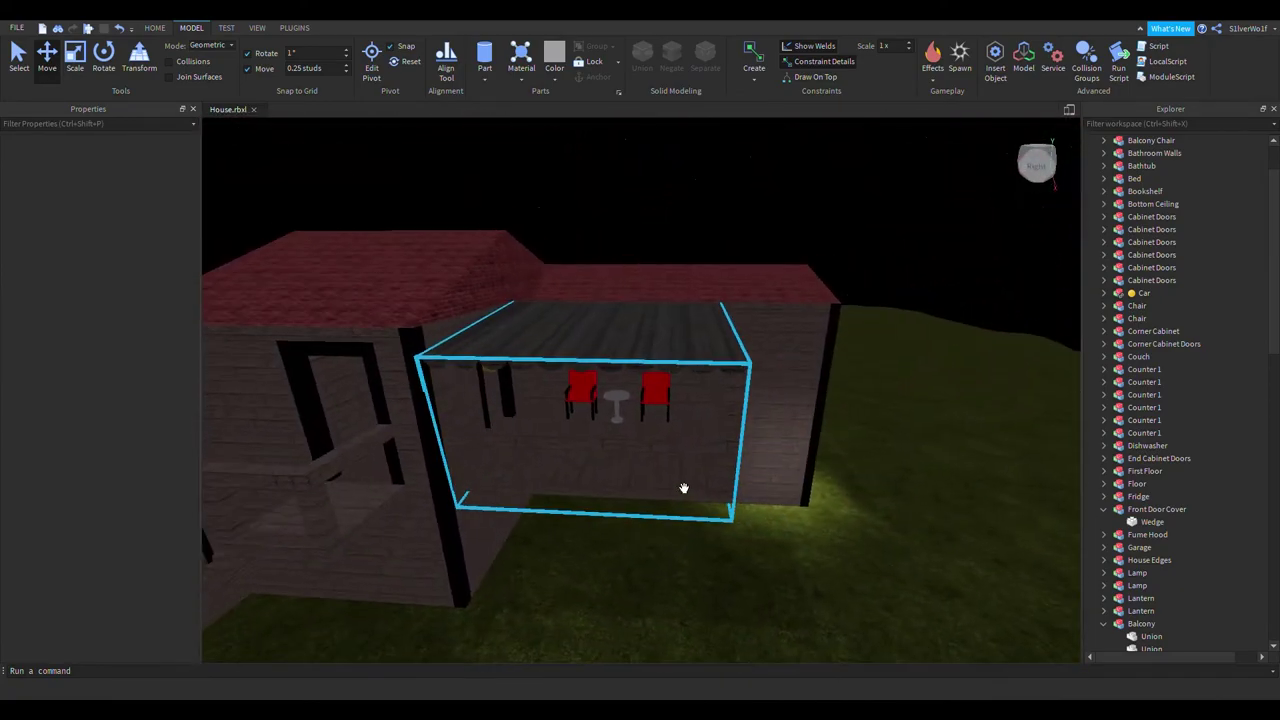
Inspect the furnished balcony and the rest of the house exterior from several outside angles
{"action": "key", "text": "d"}
{"action": "right_click_drag", "start_coordinate": [976, 433], "coordinate": [978, 434]}
{"action": "key", "text": "a"}
{"action": "key", "text": "s"}
{"action": "key", "text": "d"}
{"action": "right_click_drag", "start_coordinate": [902, 410], "coordinate": [904, 411]}
{"action": "key", "text": "s"}
{"action": "key", "text": "w"}
{"action": "key", "text": "d"}
{"action": "scroll", "coordinate": [903, 410], "scroll_direction": "down", "scroll_amount": 5}
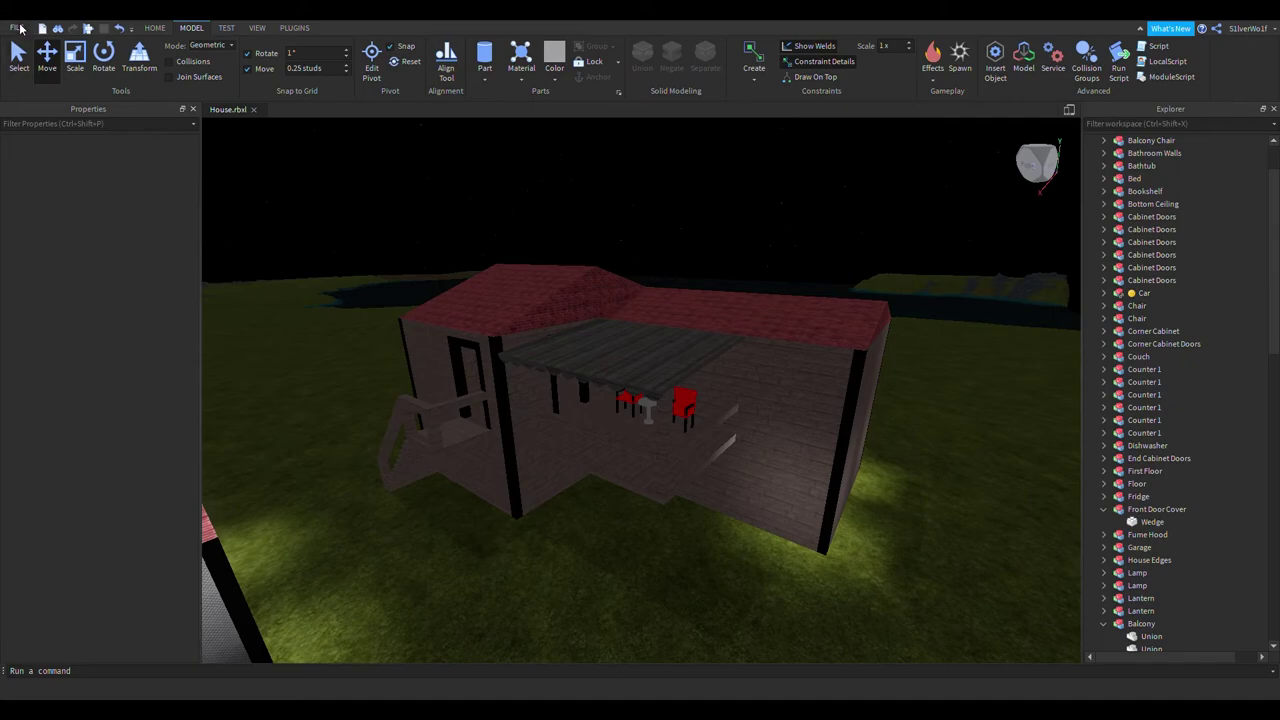
Save the House file and select the Balcony Chair nearest the doorway
{"action": "key", "text": "ctrl+s"}
{"action": "left_click", "coordinate": [729, 366]}
{"action": "scroll", "coordinate": [727, 370], "scroll_direction": "up", "scroll_amount": 2}
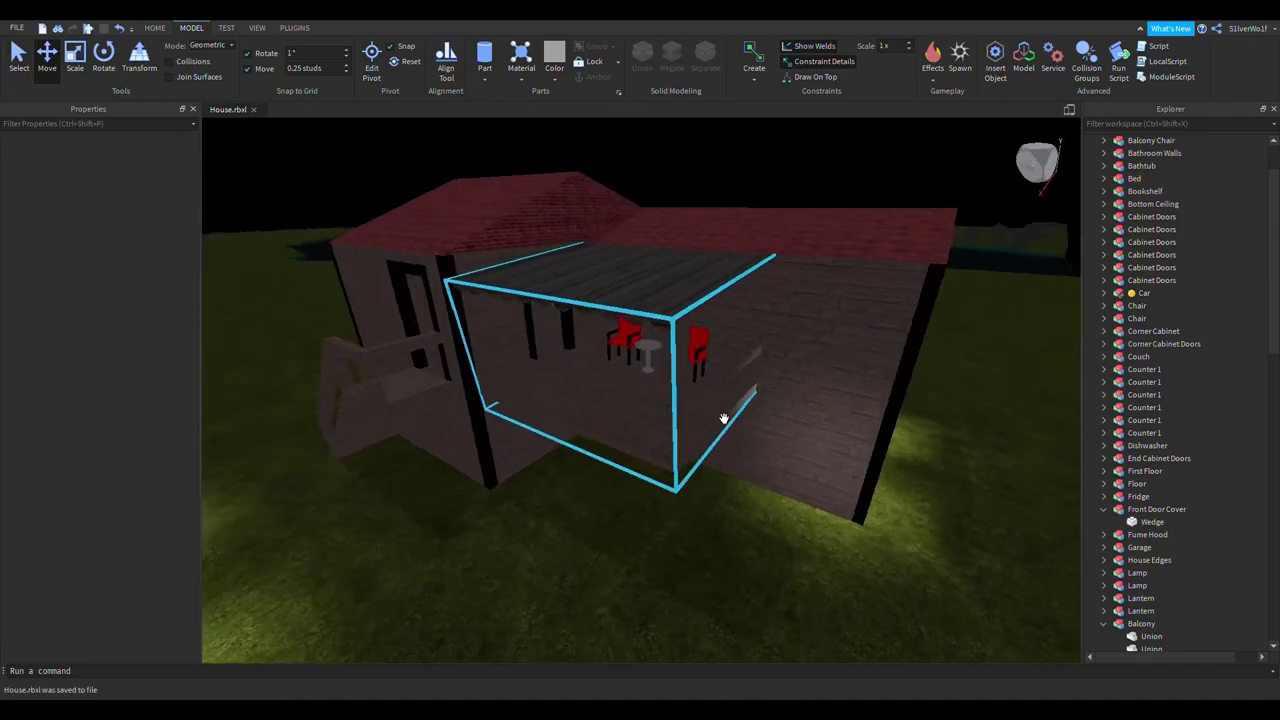
{"action": "scroll", "coordinate": [724, 418], "scroll_direction": "up", "scroll_amount": 3}
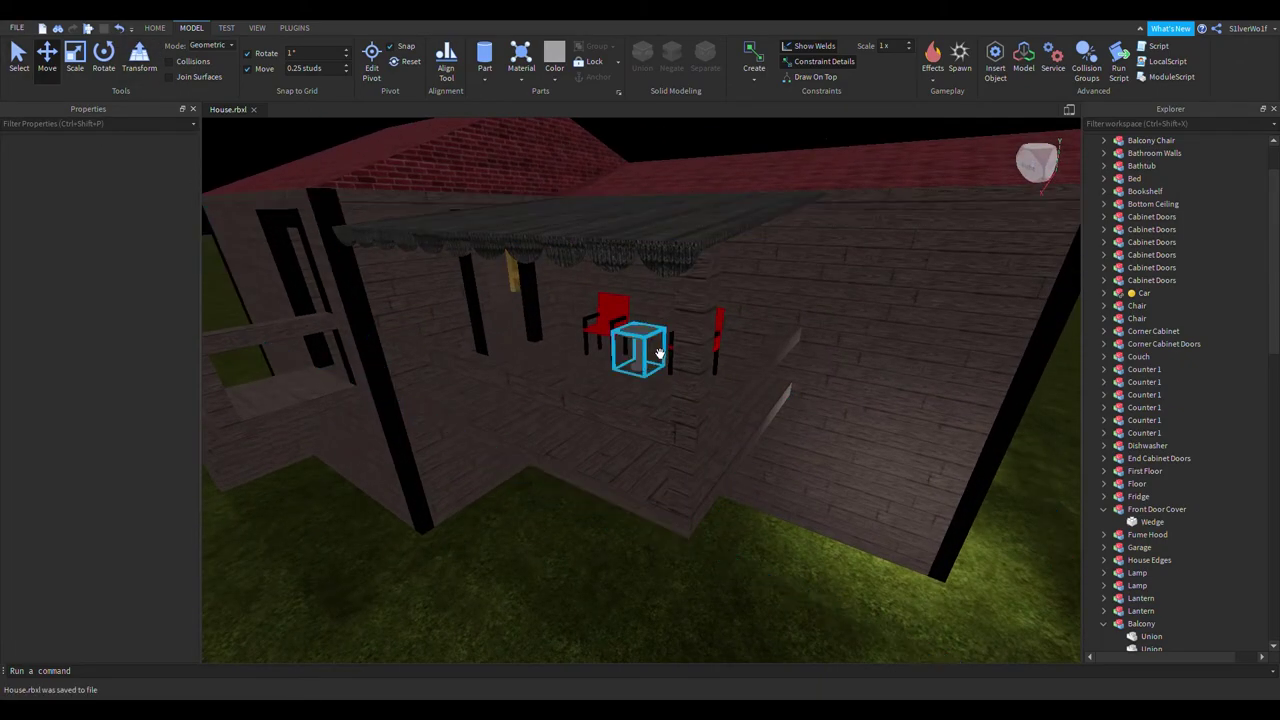
{"action": "left_click", "coordinate": [645, 345]}
{"action": "left_click", "coordinate": [606, 320]}
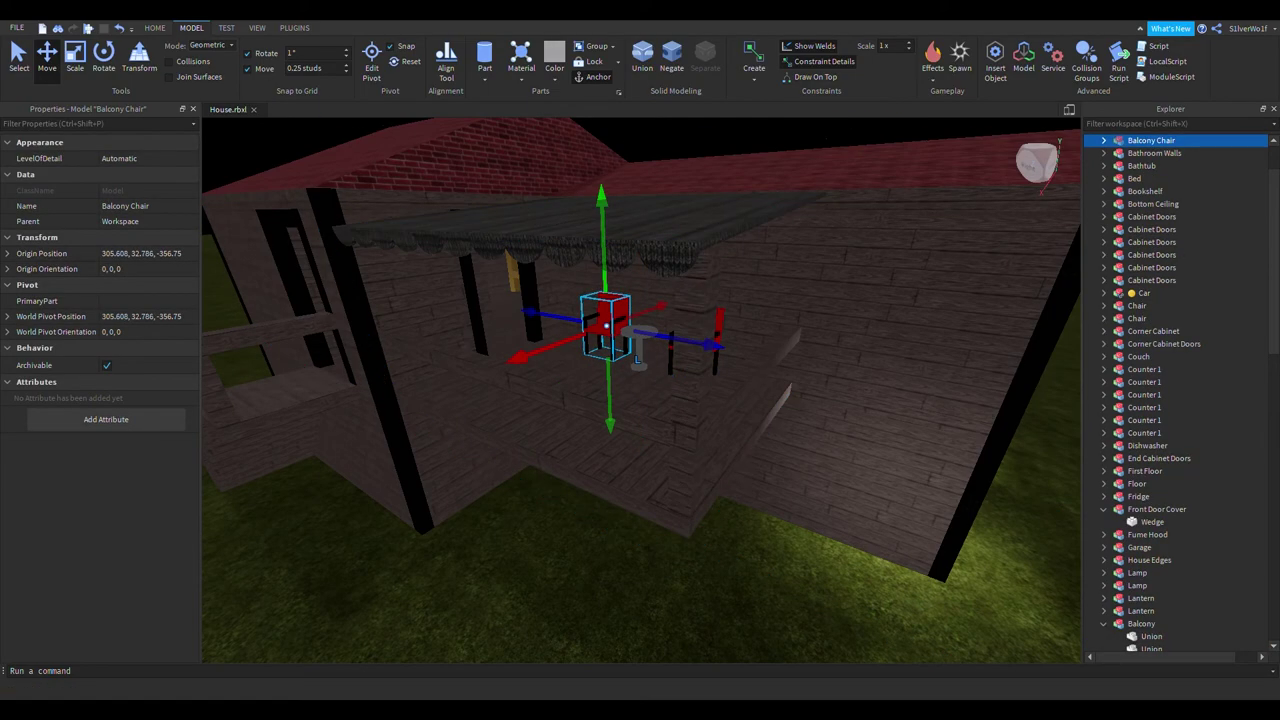
Playtest the house by walking the character up the outside stairs to the balcony and sitting in the red chairs
{"action": "left_click", "coordinate": [88, 29]}
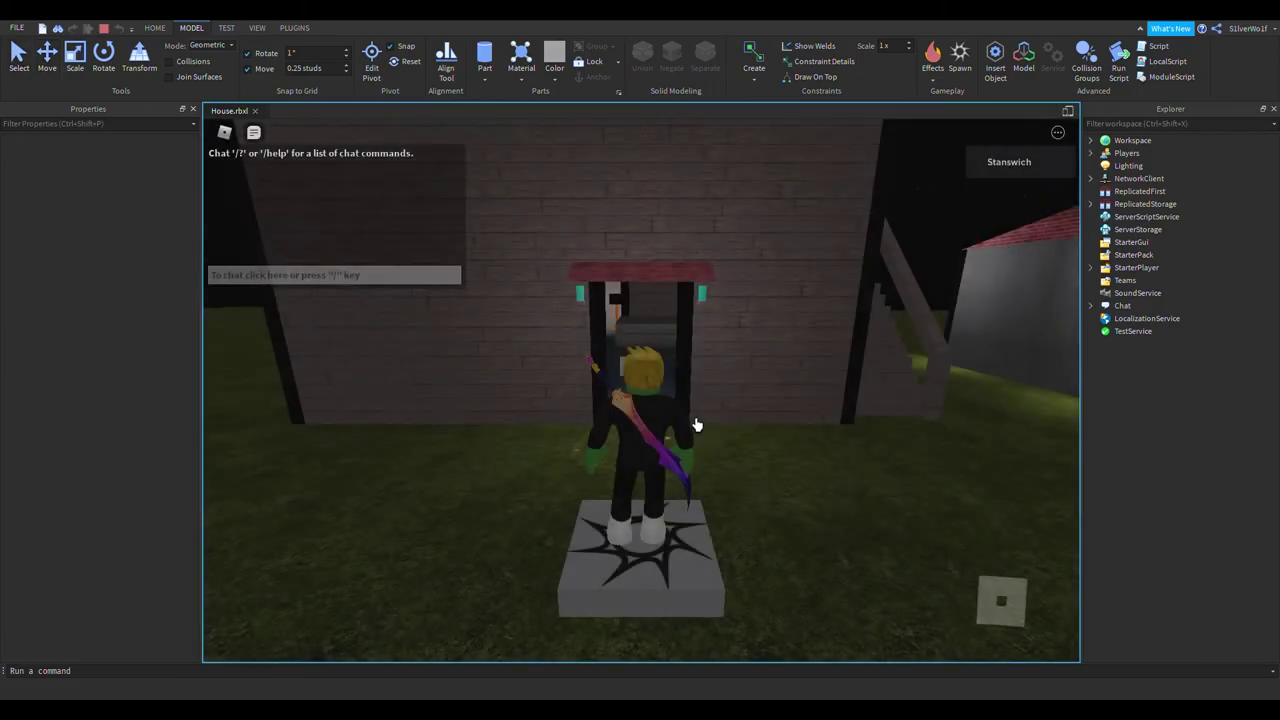
{"action": "key", "text": "w"}
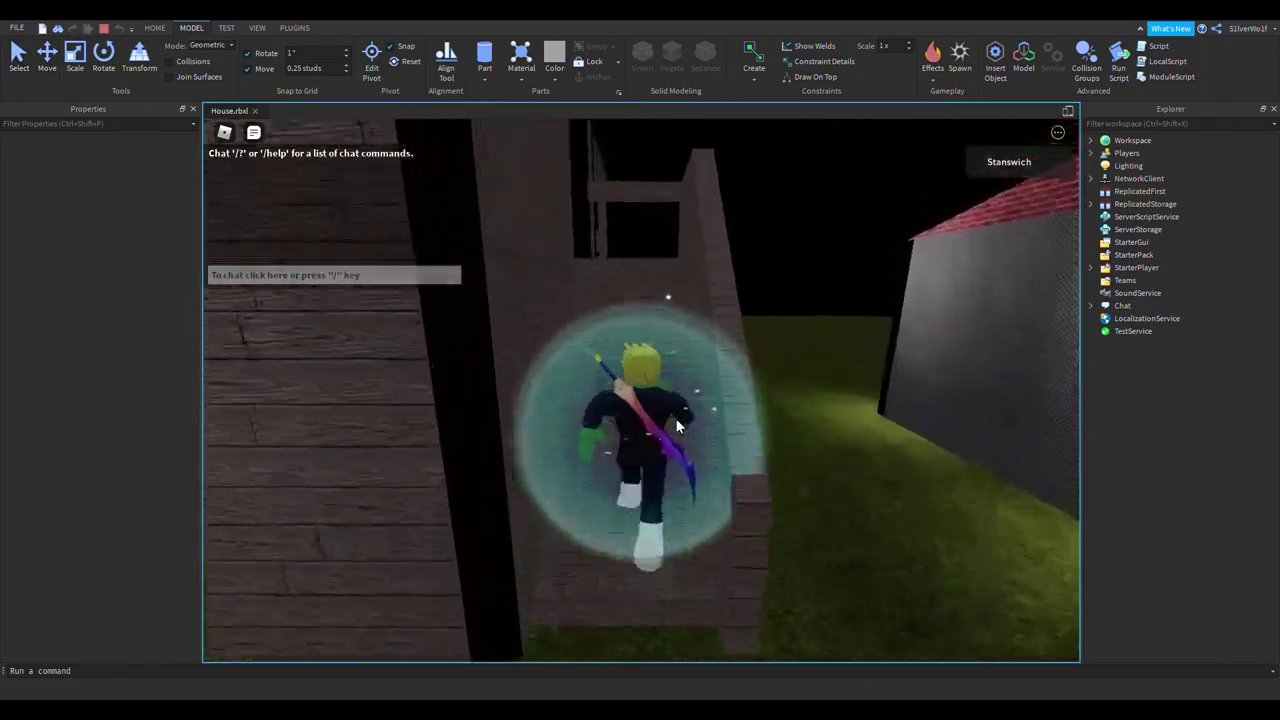
{"action": "key", "text": "w"}
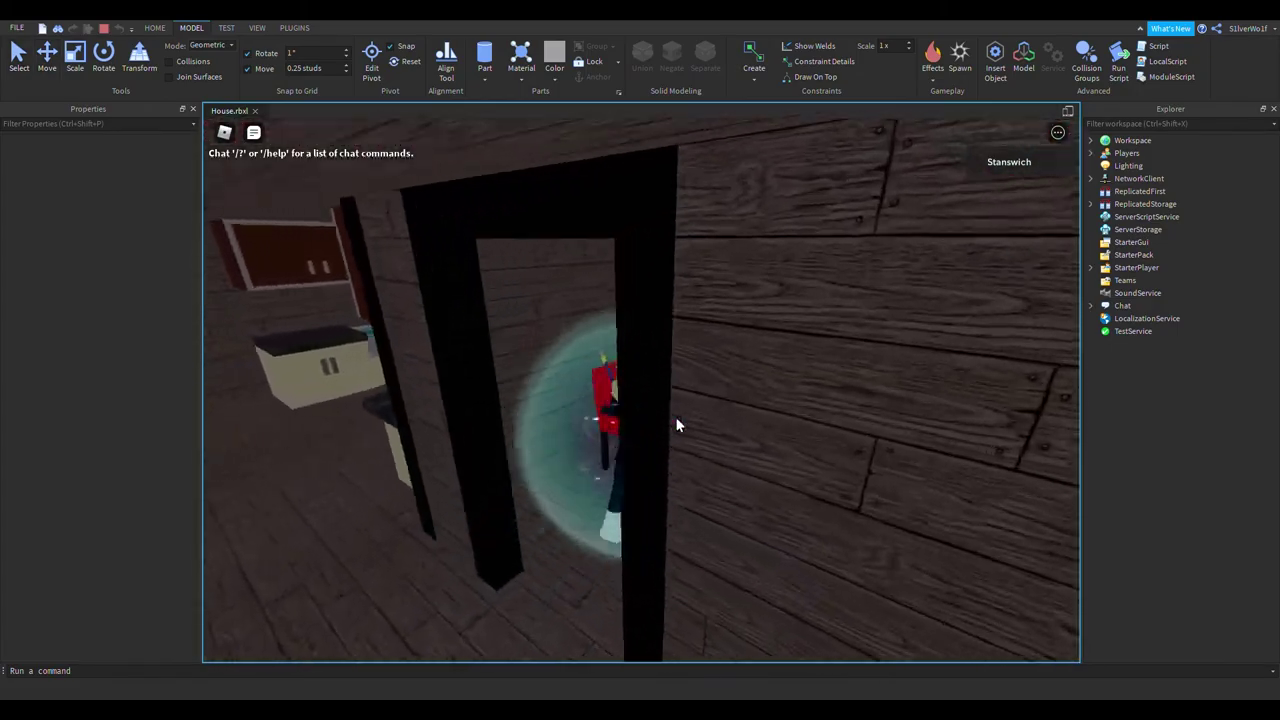
{"action": "key", "text": "w"}
{"action": "right_click_drag", "start_coordinate": [735, 419], "coordinate": [736, 412]}
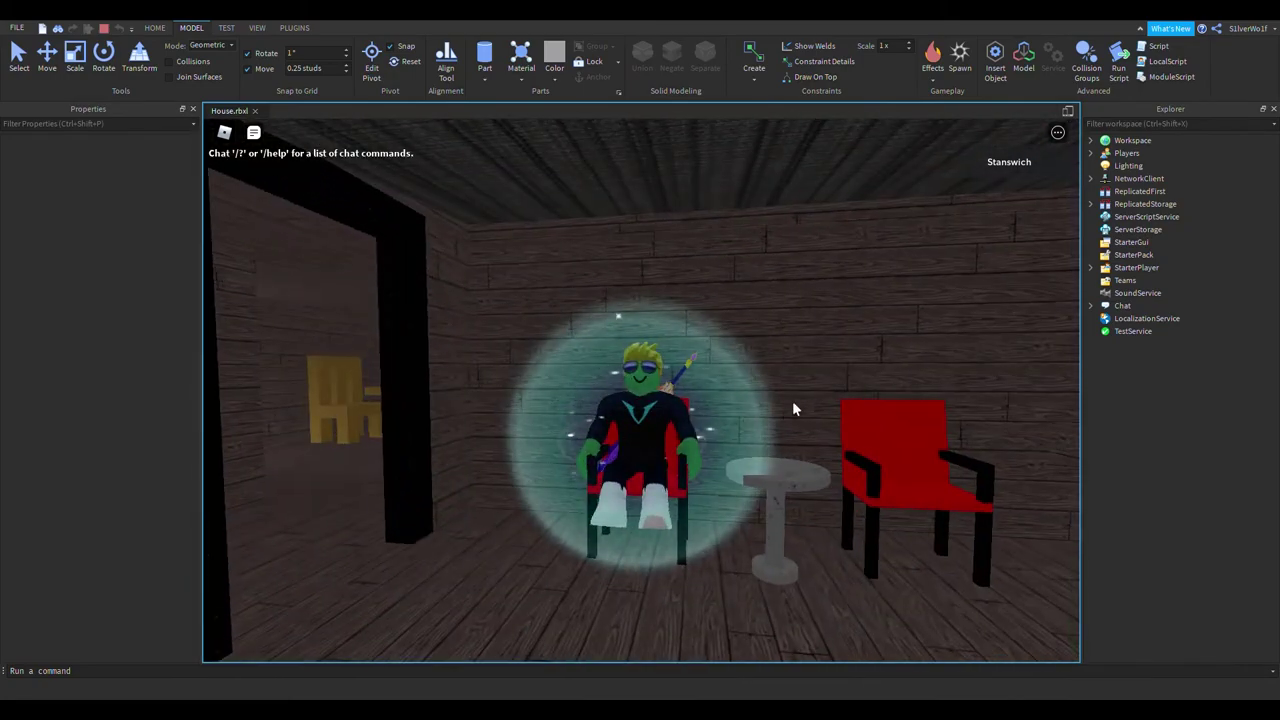
{"action": "right_click_drag", "start_coordinate": [808, 375], "coordinate": [749, 367]}
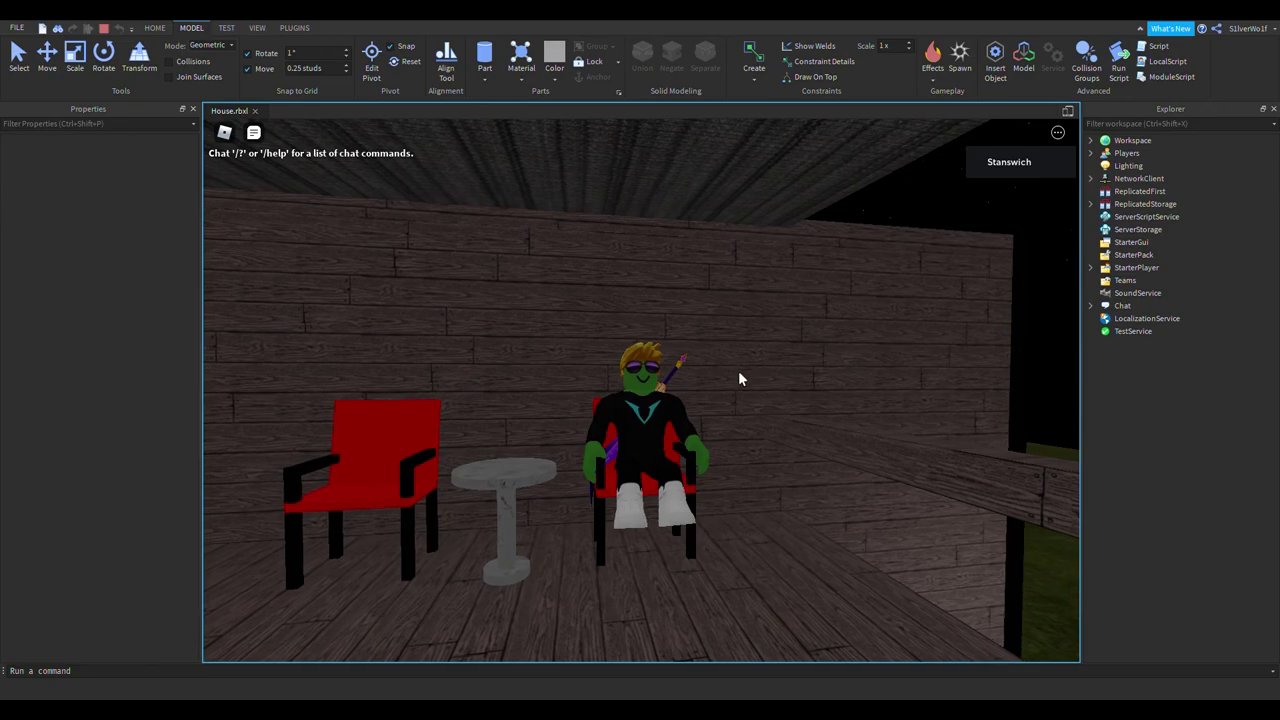